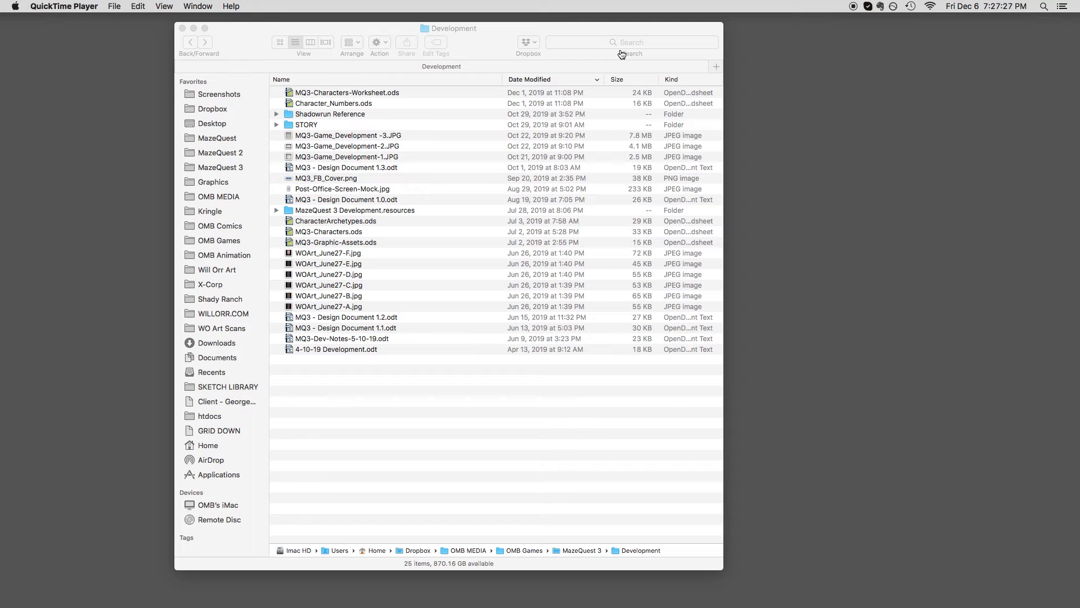
click(625, 55)
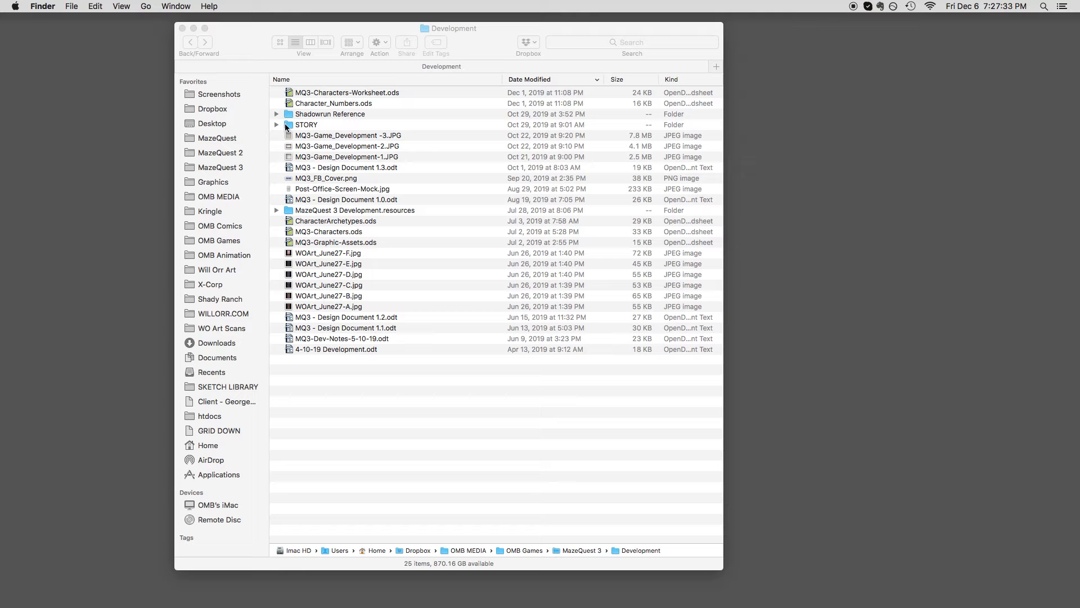
click(276, 210)
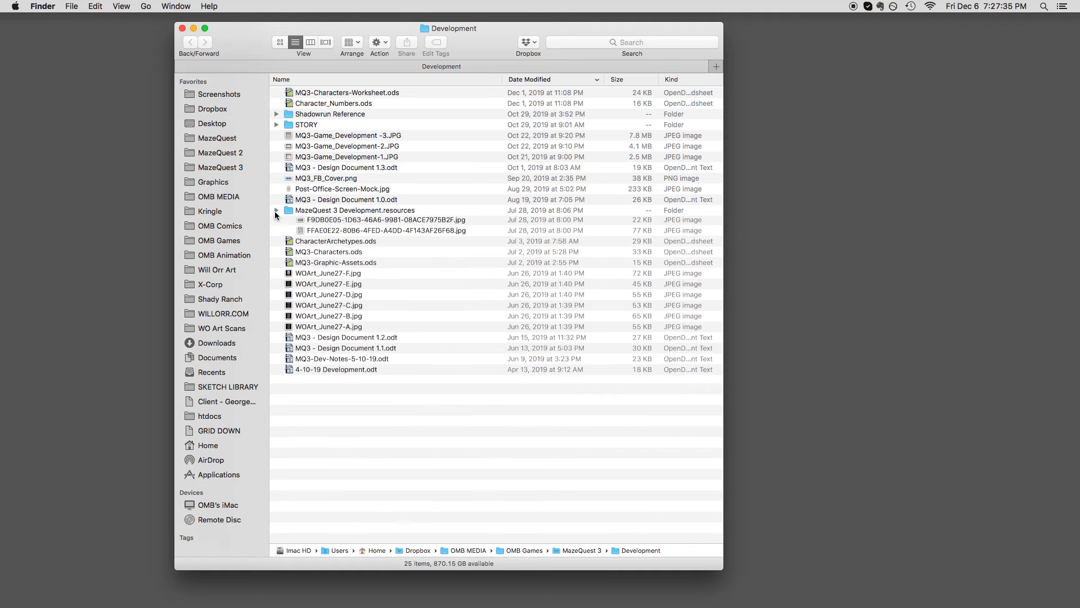
click(276, 211)
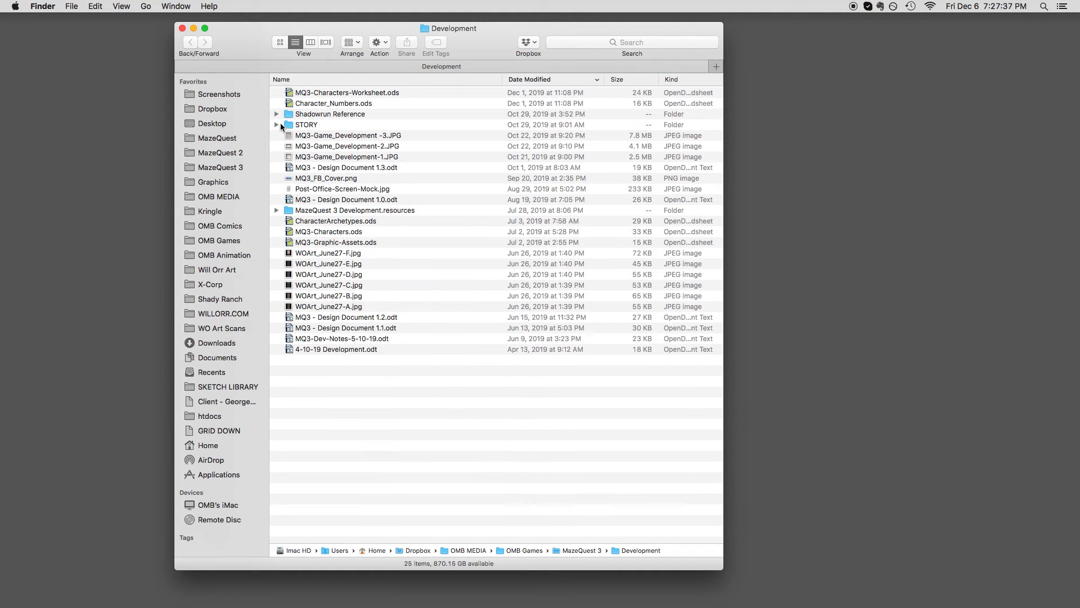
Open Character_Numbers.ods from the Development folder and run the document recovery for it
double_click(332, 104)
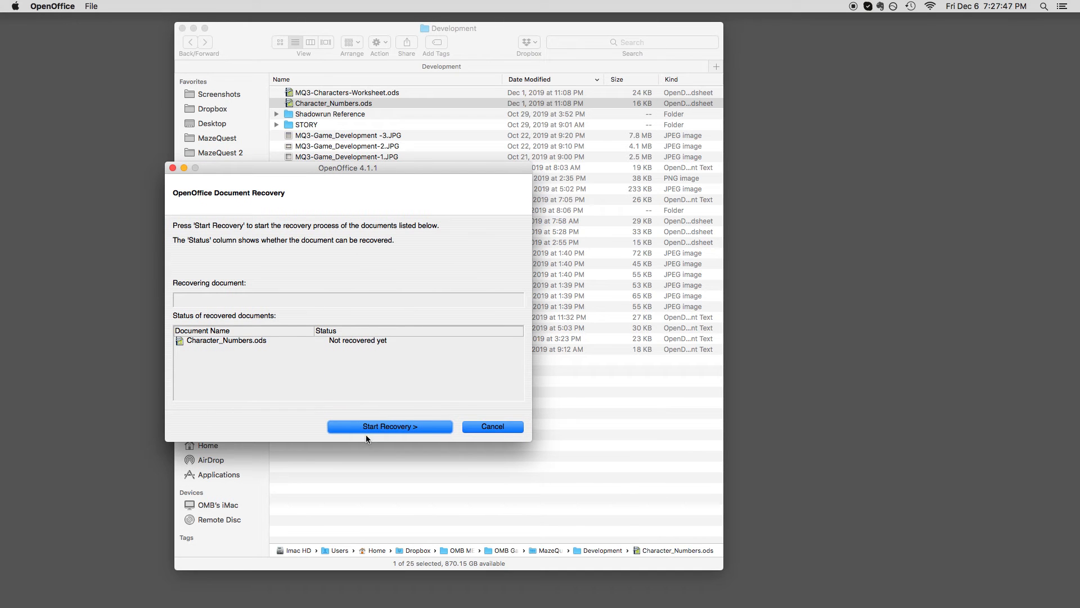
click(373, 429)
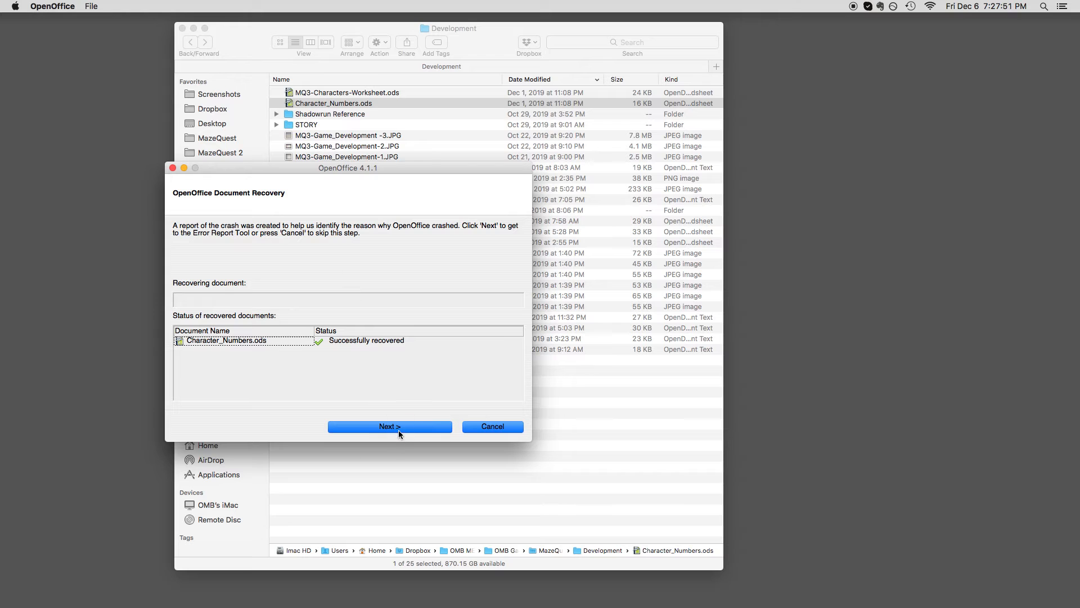
click(401, 431)
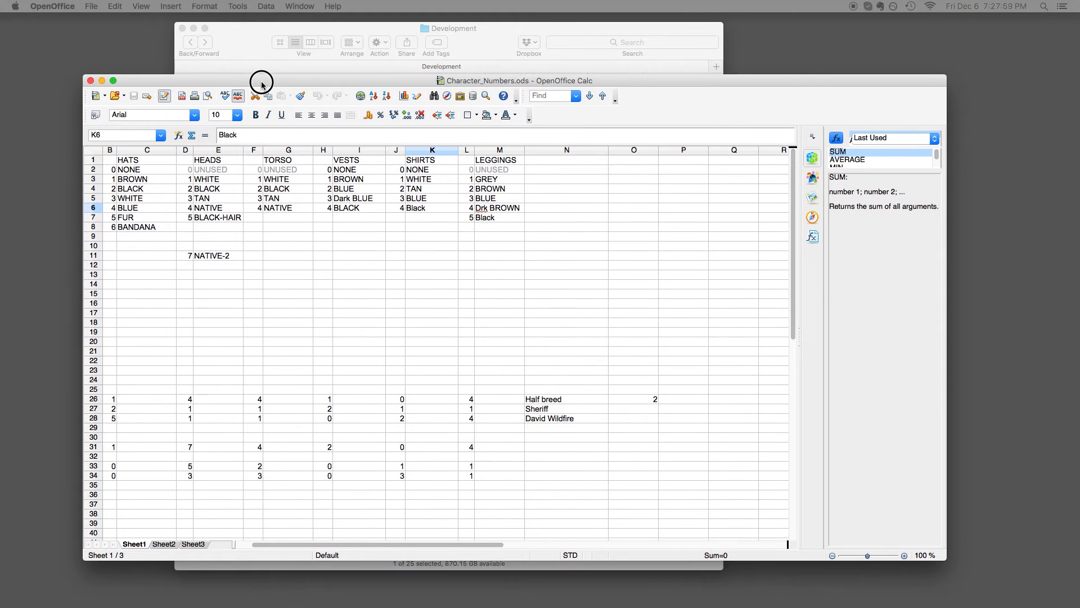
Reposition the spreadsheet window and enlarge it so more rows fit on screen
drag(262, 84, 237, 64)
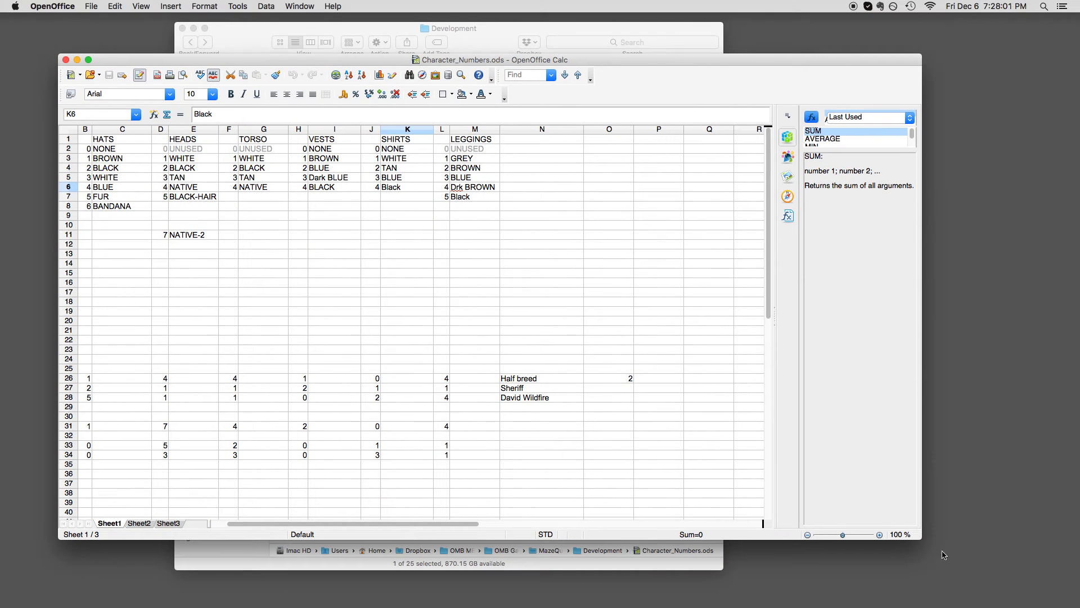
drag(920, 540, 959, 589)
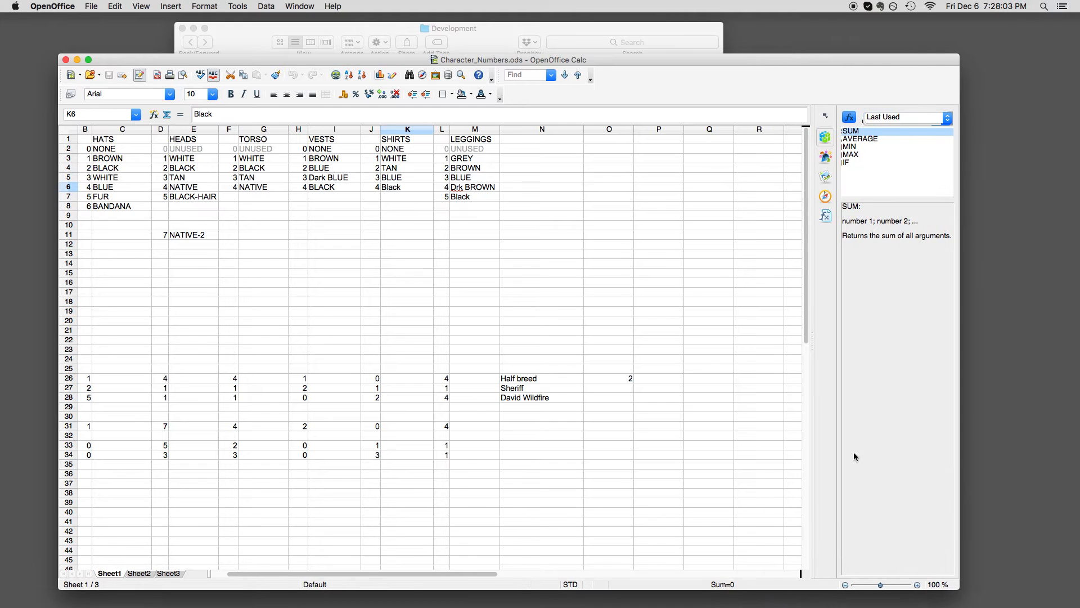
drag(283, 58, 280, 35)
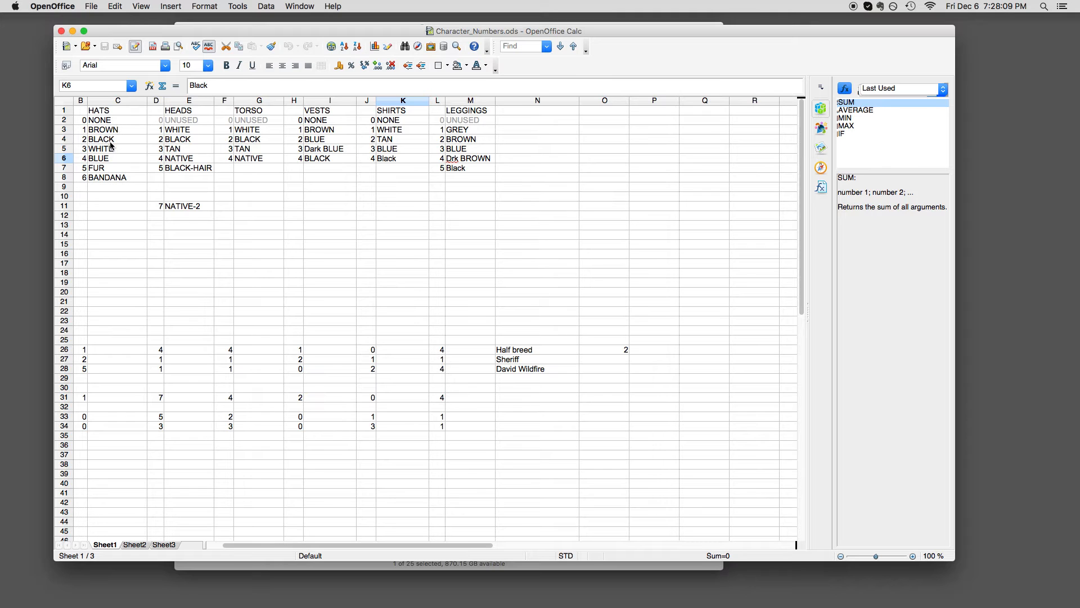
Review the row 3 entries across the HATS, HEADS, TORSO, VESTS, SHIRTS and LEGGINGS columns
click(117, 131)
click(163, 134)
click(223, 134)
click(294, 132)
click(369, 132)
click(436, 131)
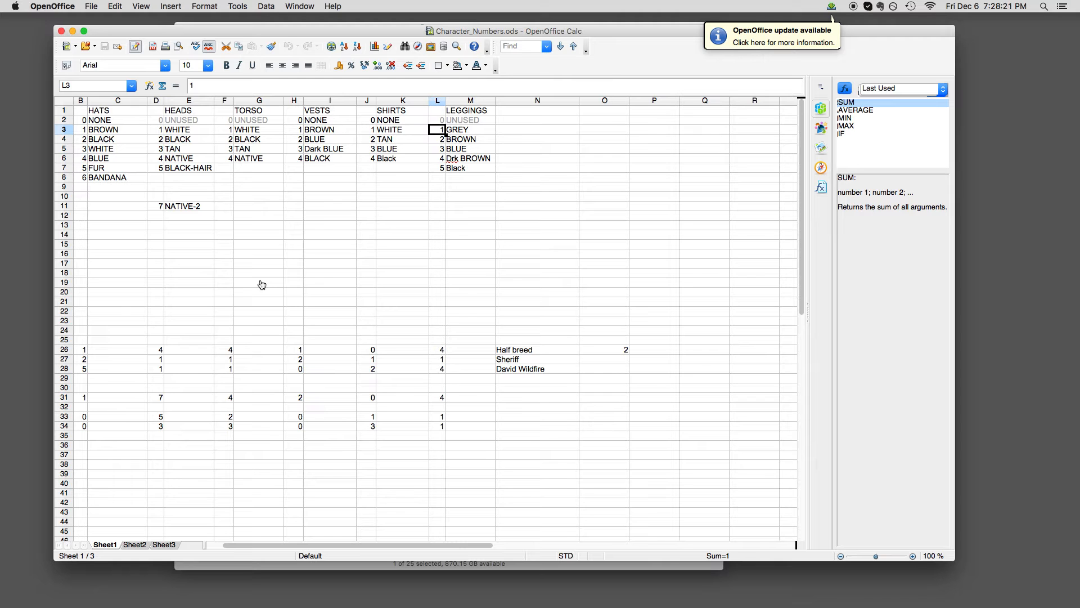
Switch to Finder and browse the Graphics folder for the Aseprite sprite files
key(super+Tab)
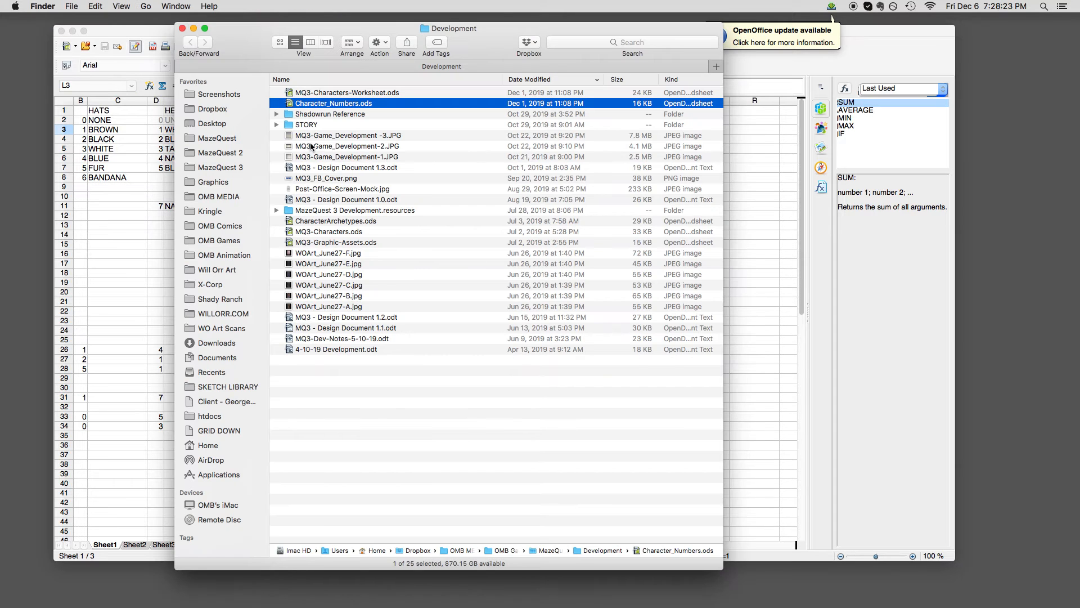
click(229, 184)
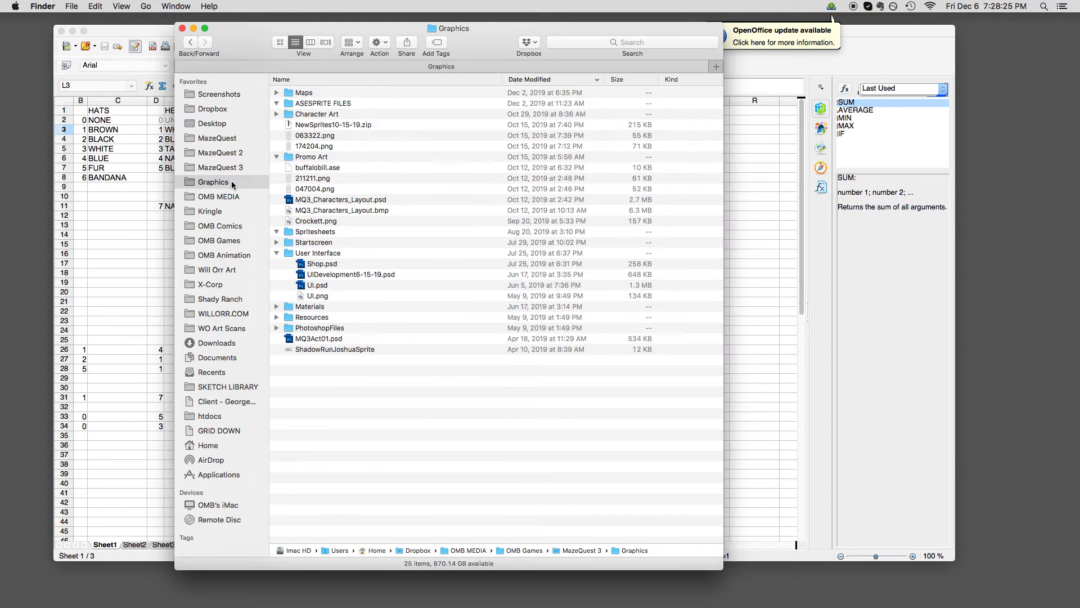
scroll(315, 108, down, 10)
scroll(316, 105, up, 4)
double_click(317, 103)
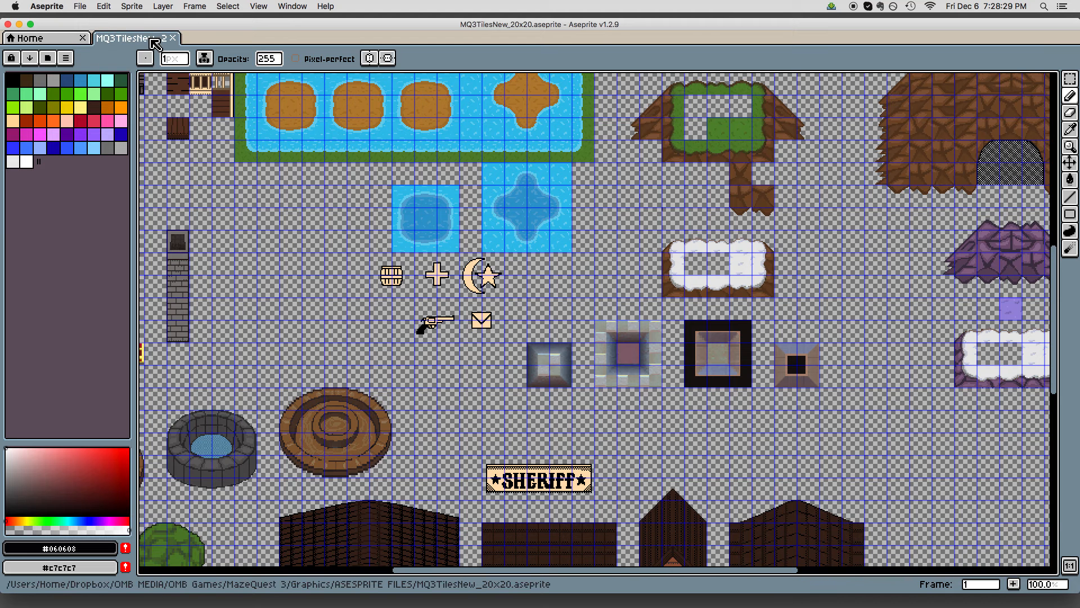
click(173, 37)
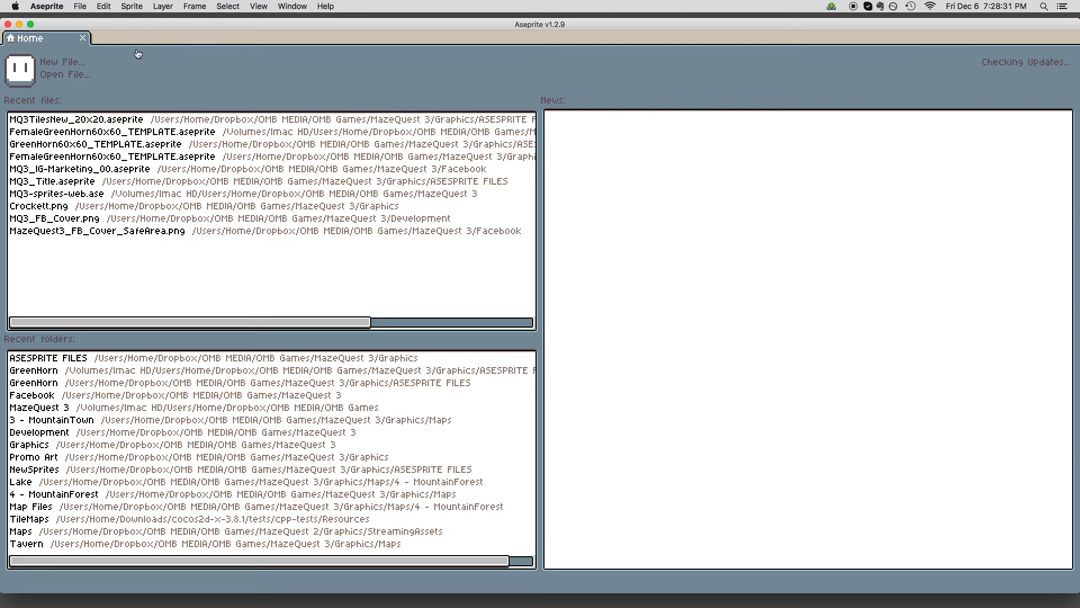
key(super+Tab)
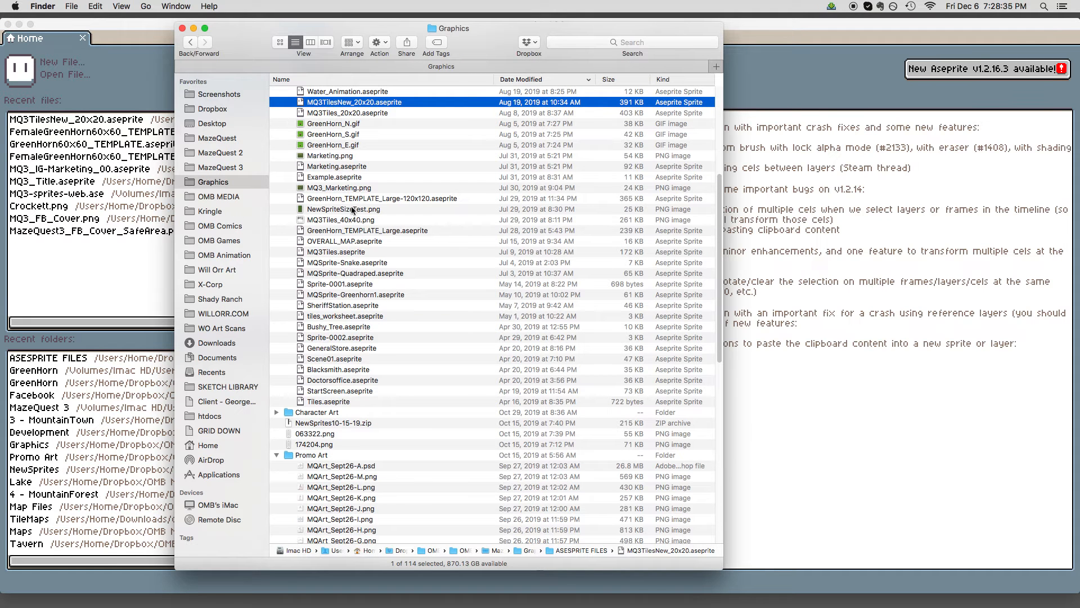
Open FemaleGreenHorn60x60_TEMPLATE.aseprite and GreenHorn60x60_TEMPLATE.aseprite together from the GreenHorn folder in Aseprite
scroll(334, 335, up, 10)
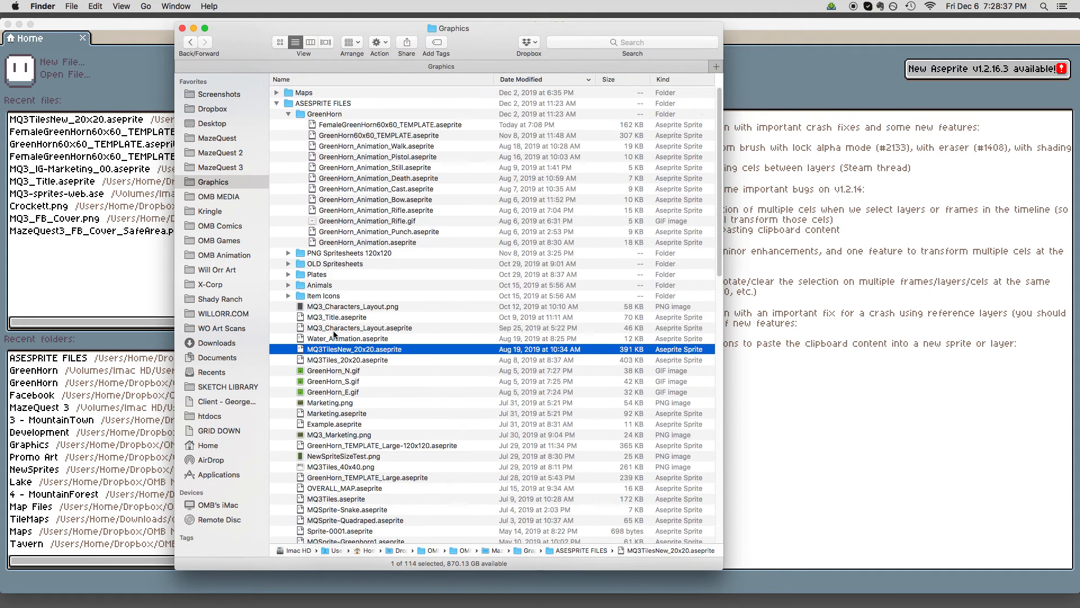
click(346, 126)
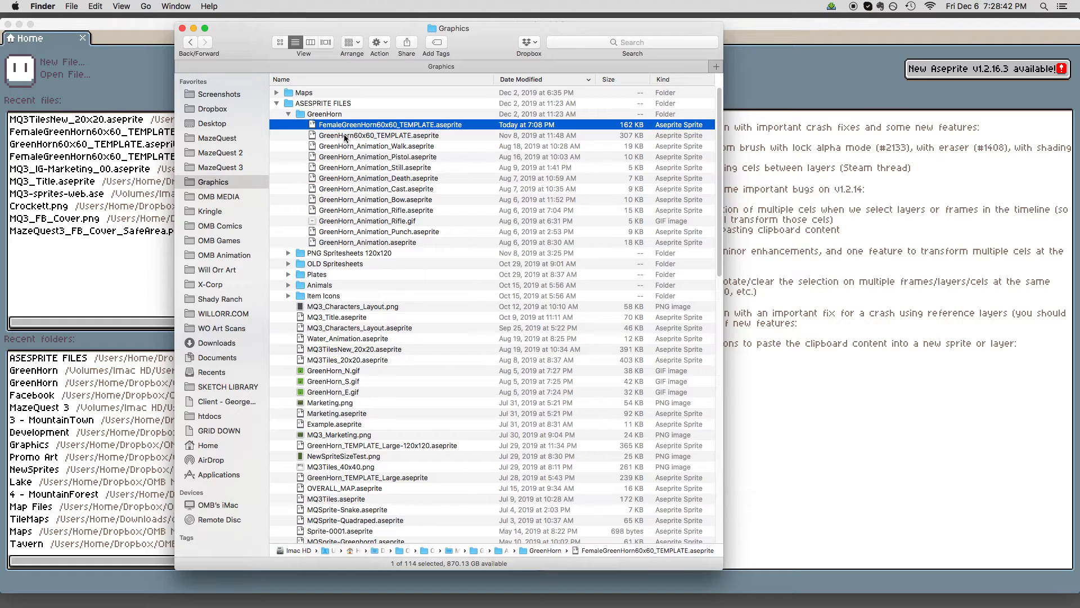
super+click(346, 137)
key(super+o)
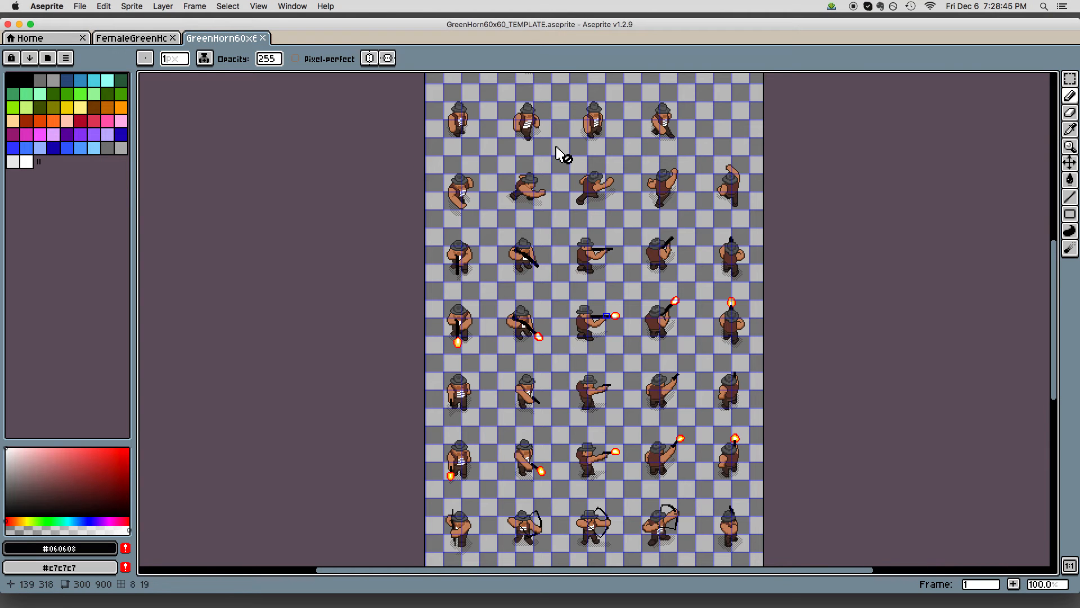
Show the layer timeline for the GreenHorn template and preview the LEGGINGS-4 layer by hiding and reshowing it
key(z)
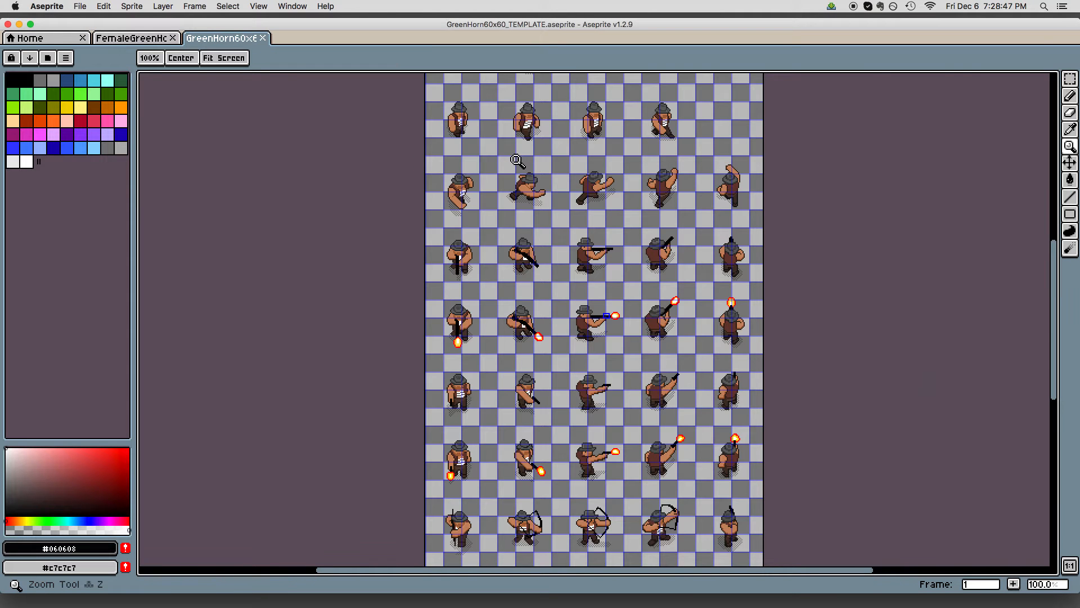
click(516, 162)
key(Tab)
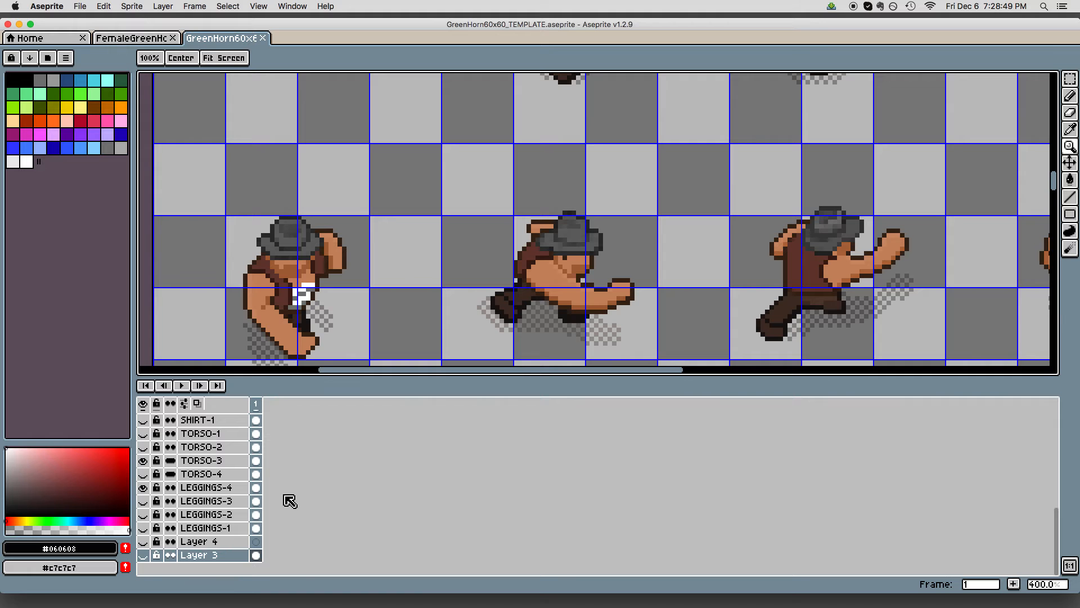
click(144, 487)
click(144, 488)
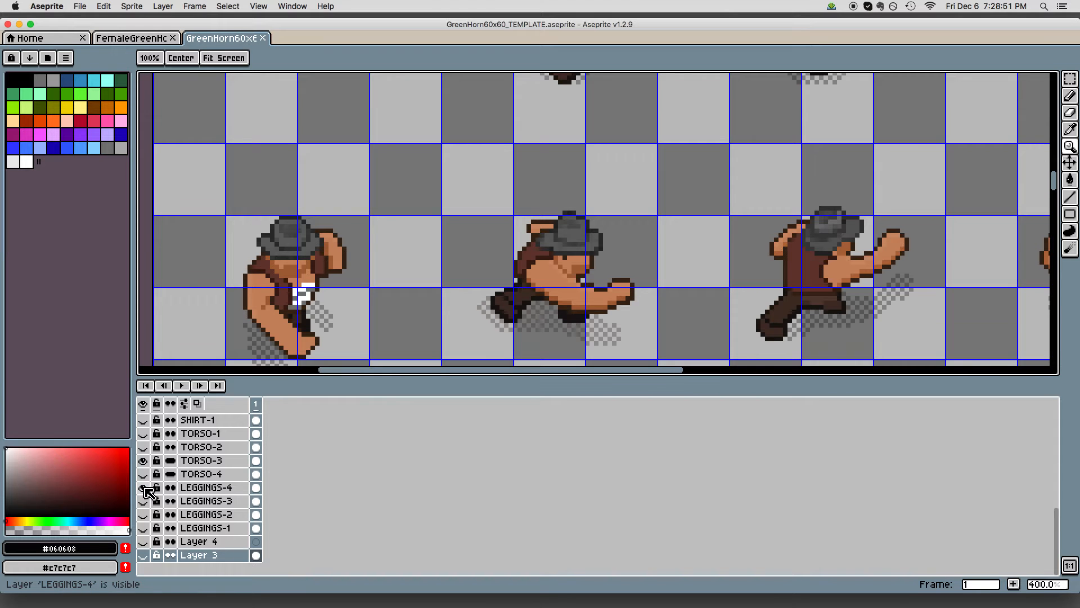
Toggle the TORSO-3 layer's visibility and swap it for the TORSO-1 layer
click(144, 461)
click(144, 461)
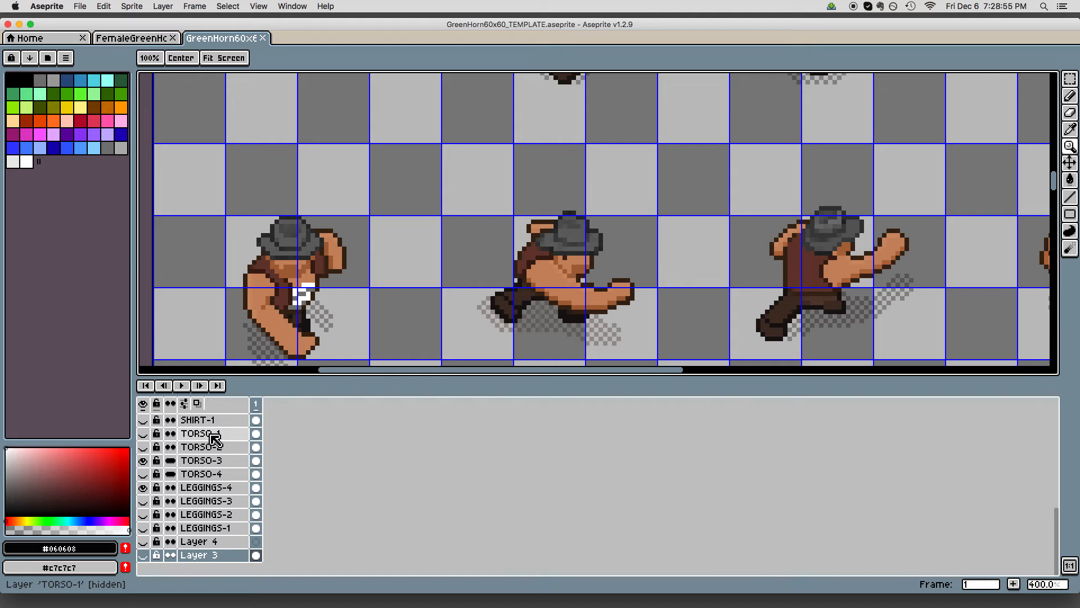
click(145, 434)
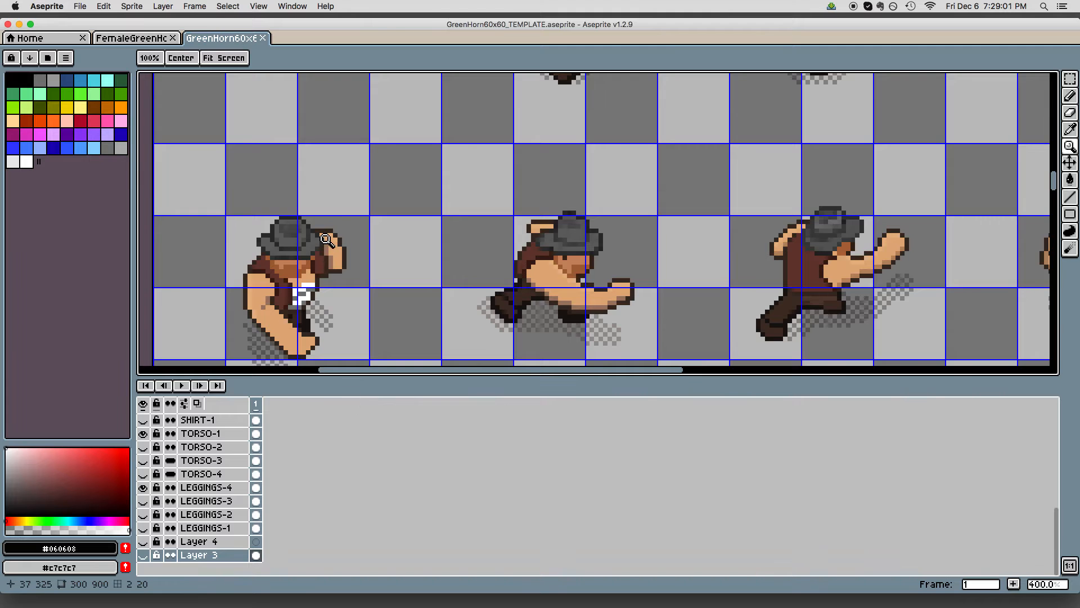
Hide the timeline and examine the front-facing walk sprites in the first row of the sheet up close
key(Tab)
key(z)
mouse_move(319, 311)
mouse_down()
mouse_move(374, 304)
mouse_move(305, 320)
mouse_up()
drag(393, 257, 415, 506)
key(z)
drag(406, 293, 395, 388)
scroll(372, 284, down, 2)
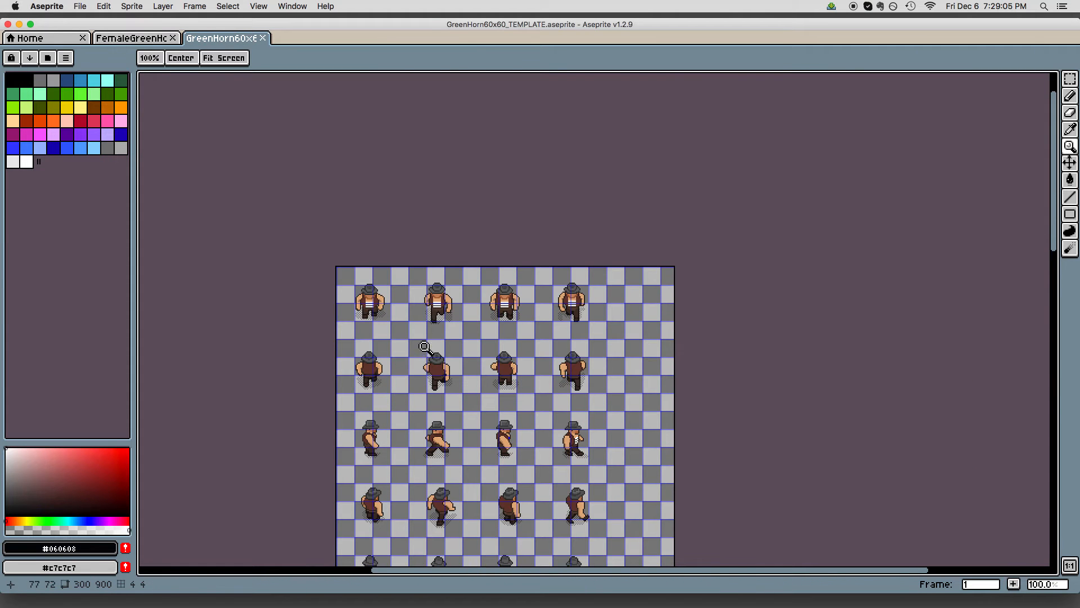
drag(381, 320, 441, 304)
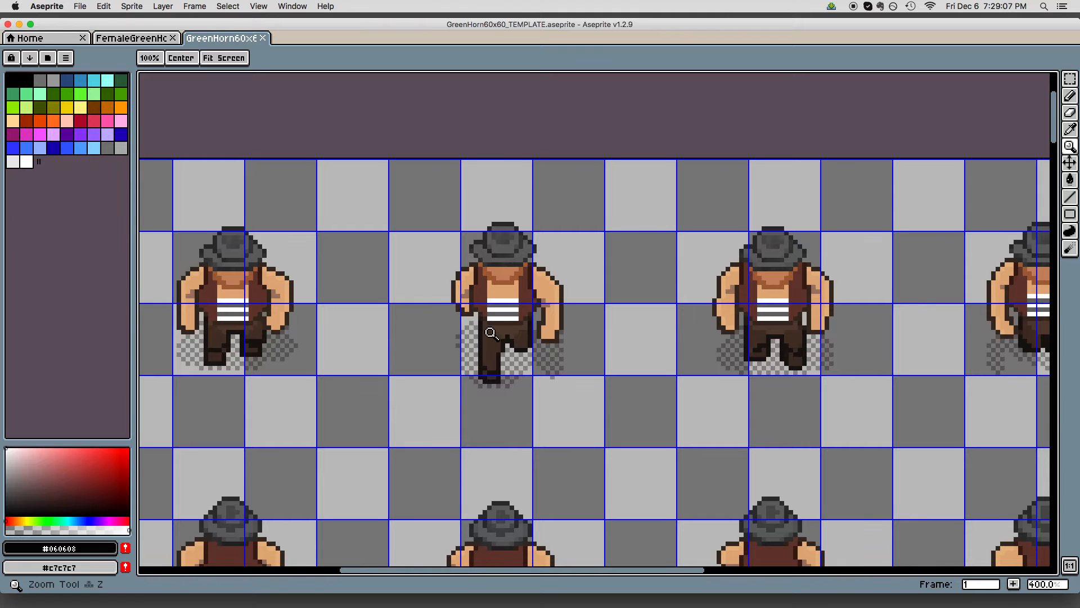
scroll(450, 344, right, 2)
scroll(450, 345, left, 1)
Bring back the layer timeline and examine the front- and back-facing walk rows of the sprite sheet
key(Tab)
drag(340, 261, 366, 224)
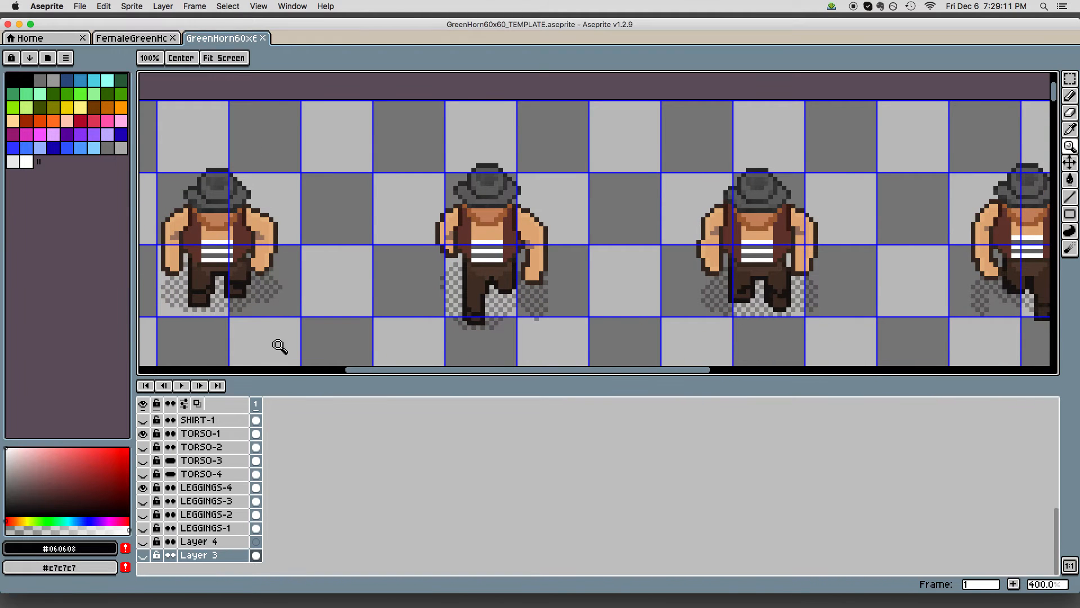
scroll(366, 246, down, 2)
drag(393, 261, 371, 269)
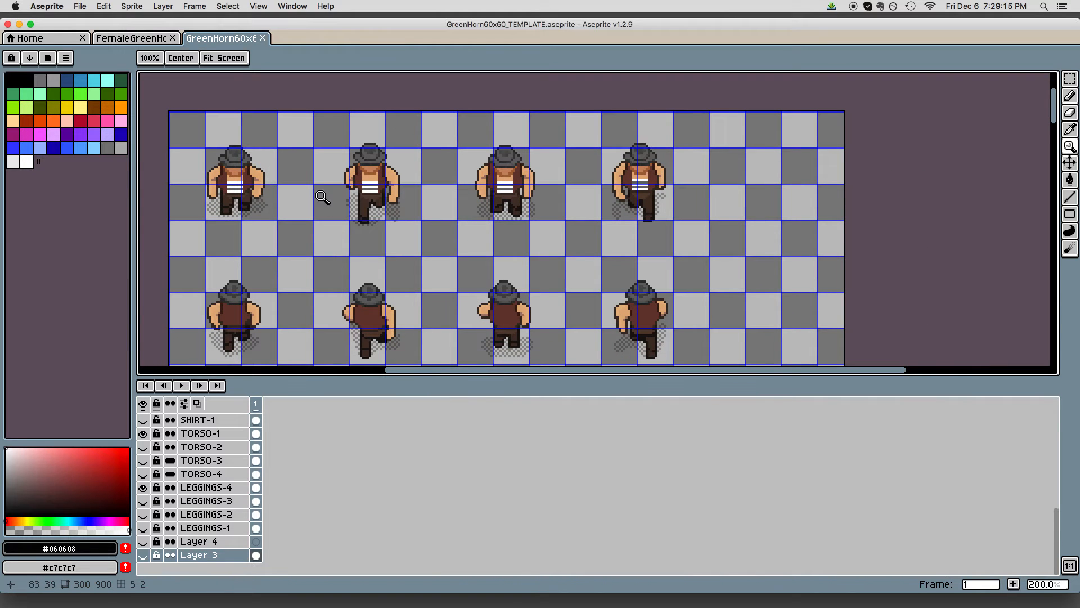
drag(380, 259, 398, 239)
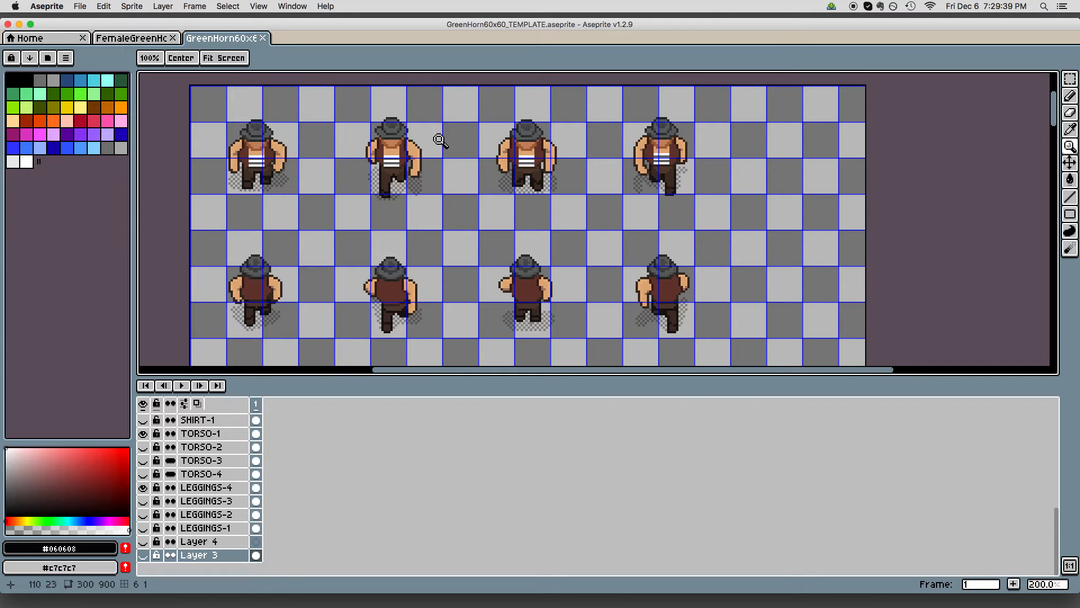
drag(441, 163, 511, 150)
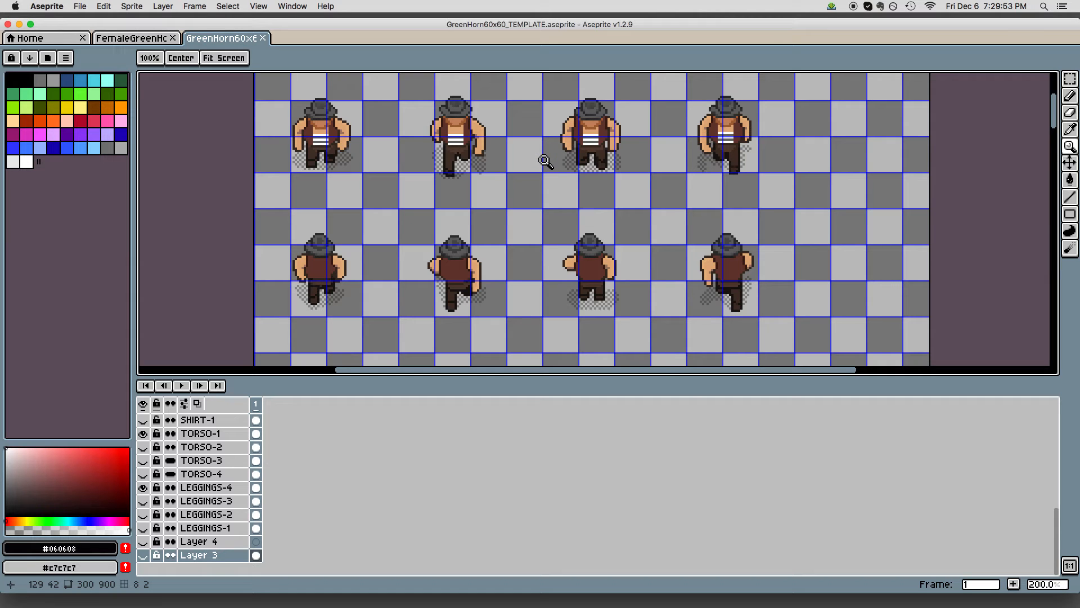
scroll(546, 162, down, 2)
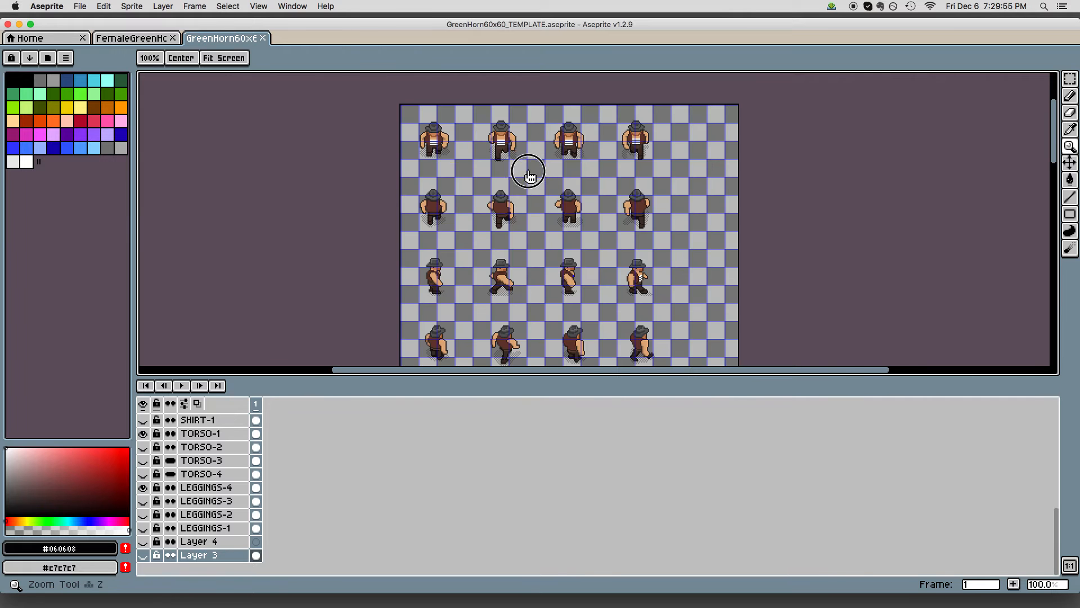
scroll(543, 175, up, 2)
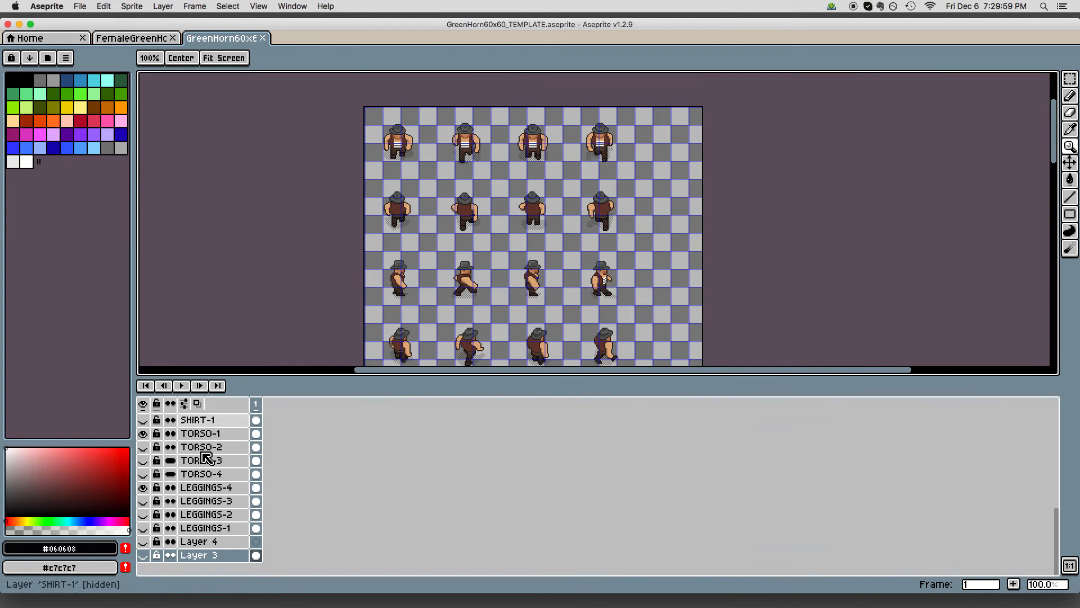
Hide the HEAD-6 layer and show the HEAD-1 layer on the character sprites
scroll(202, 474, up, 5)
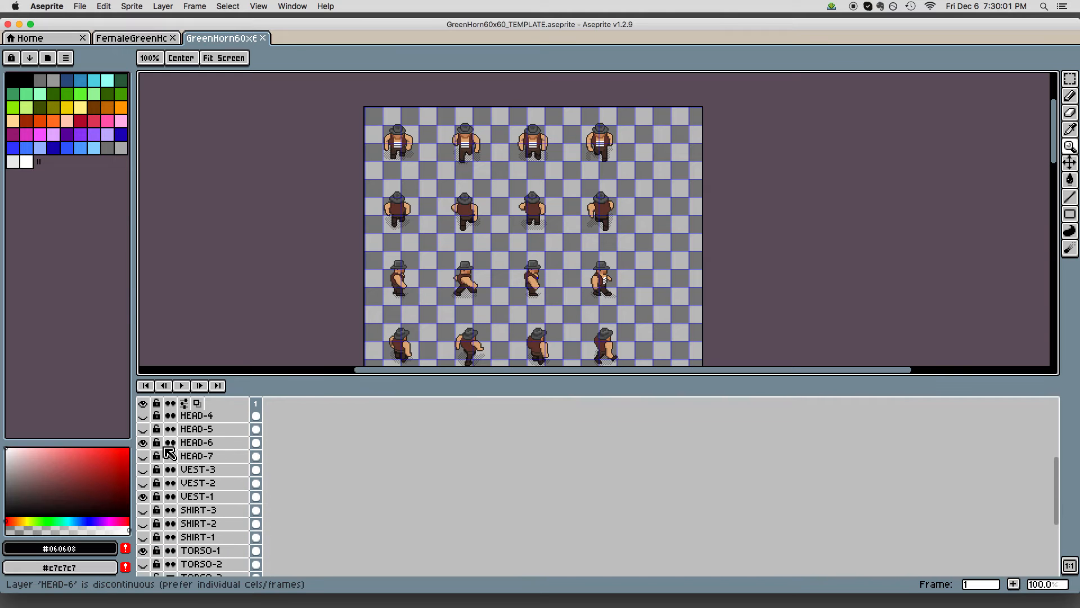
click(143, 444)
scroll(193, 459, up, 2)
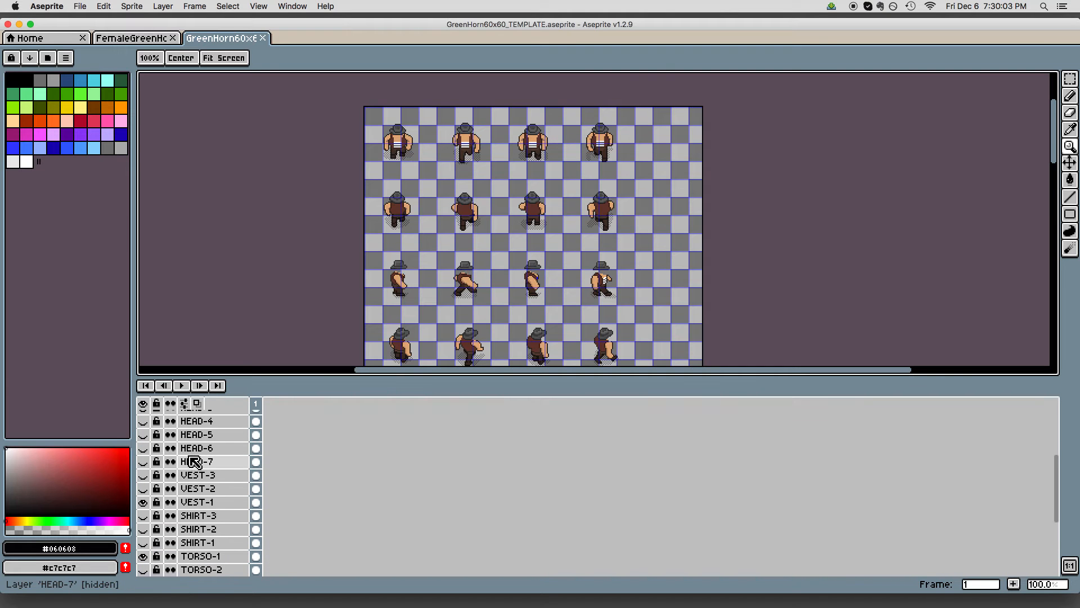
scroll(195, 462, up, 1)
scroll(194, 462, up, 2)
click(143, 438)
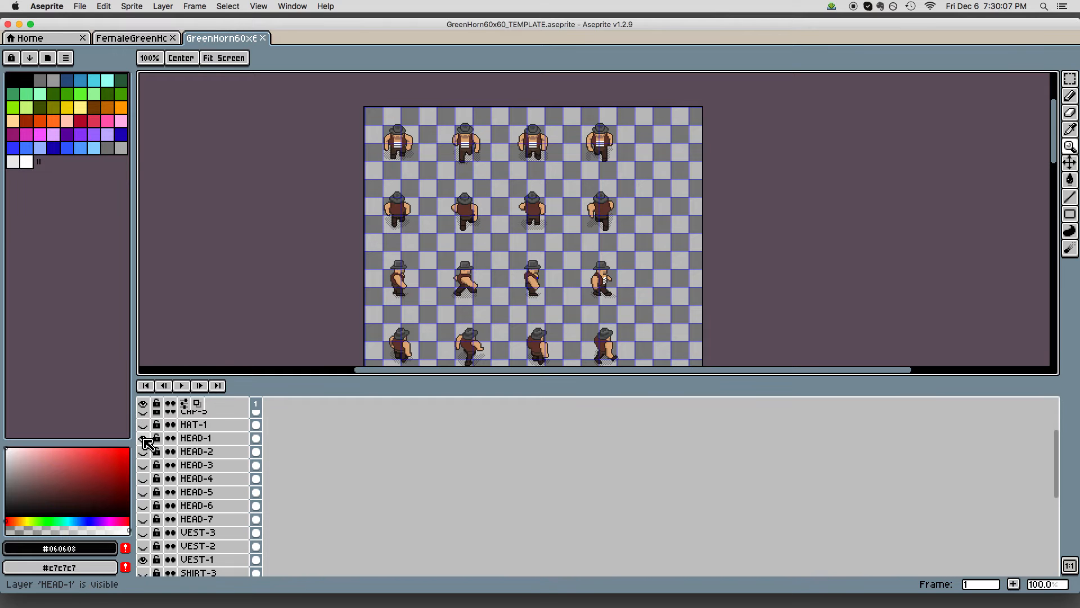
scroll(405, 169, up, 2)
drag(458, 162, 507, 272)
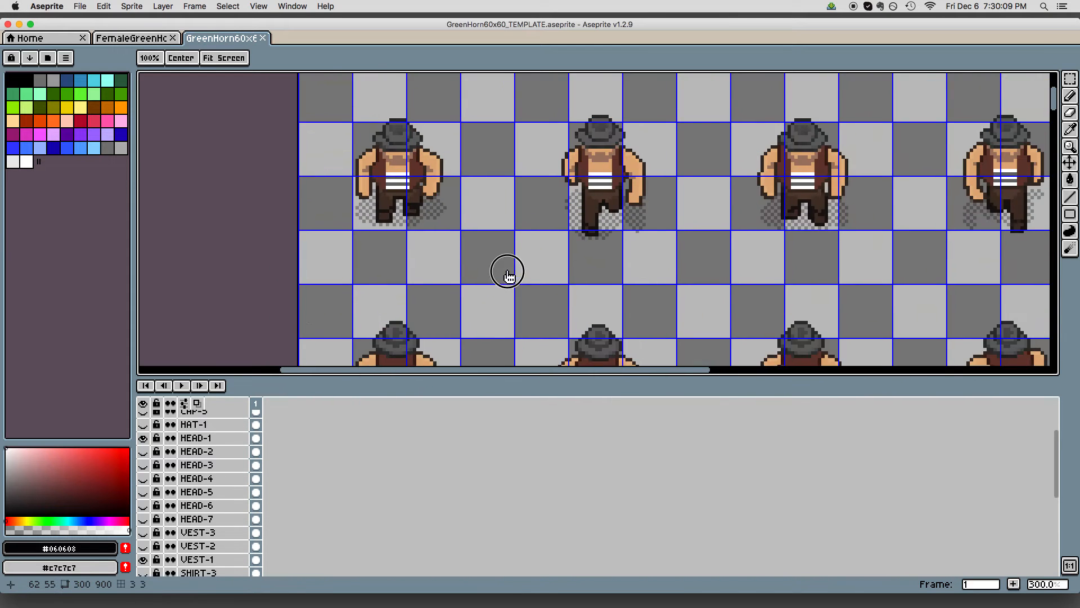
Examine the front, back, side and diagonal walk rows of the GreenHorn sprite sheet down to the attack poses
scroll(507, 272, right, 5)
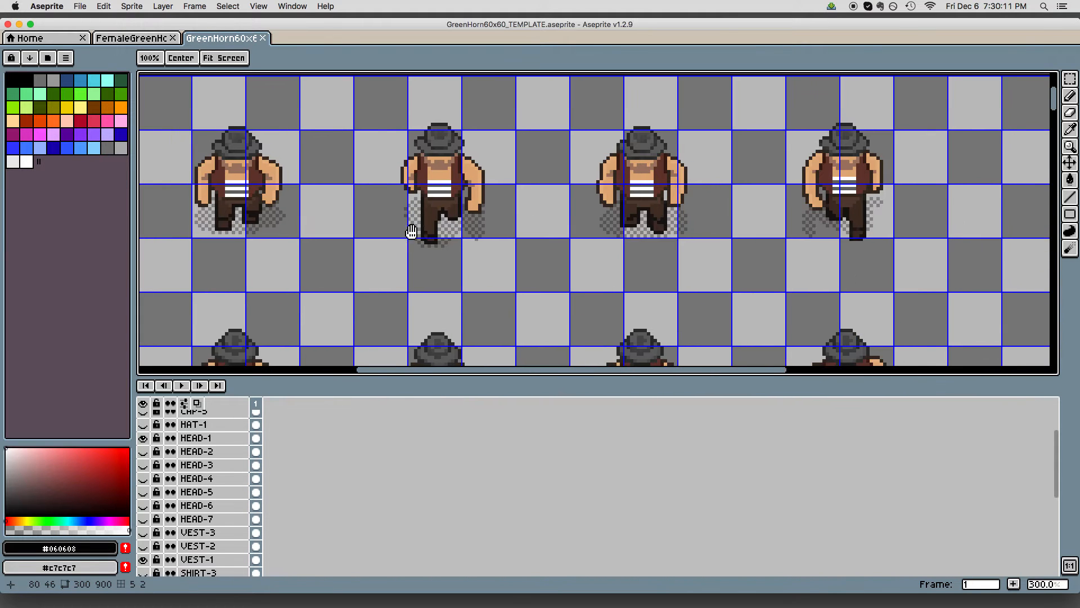
scroll(738, 231, down, 2)
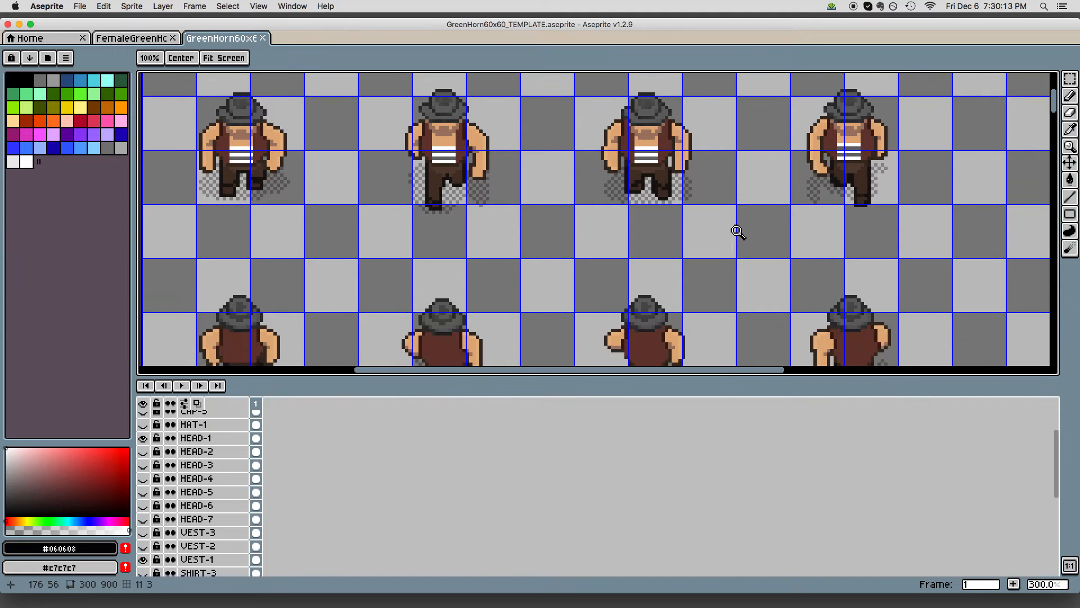
scroll(738, 232, down, 2)
scroll(656, 180, right, 2)
scroll(667, 193, up, 8)
scroll(702, 268, down, 5)
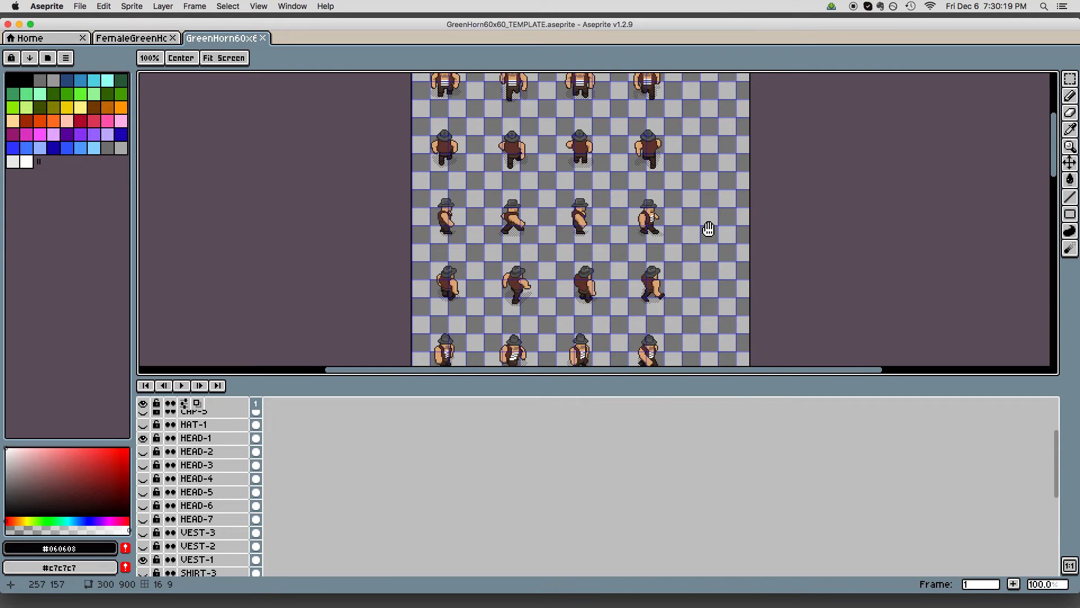
drag(724, 257, 724, 233)
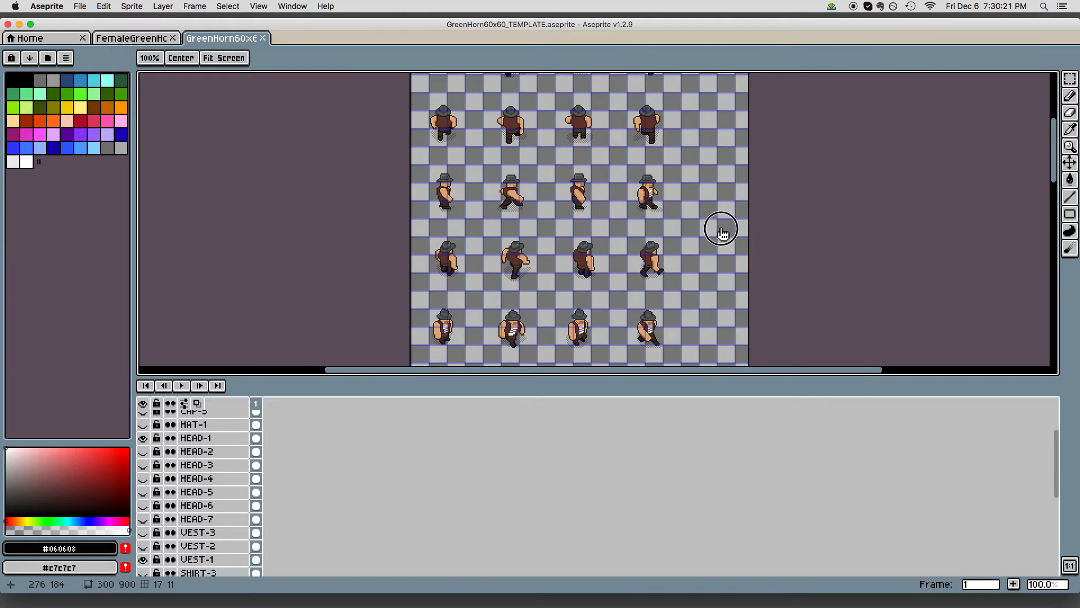
scroll(726, 236, down, 5)
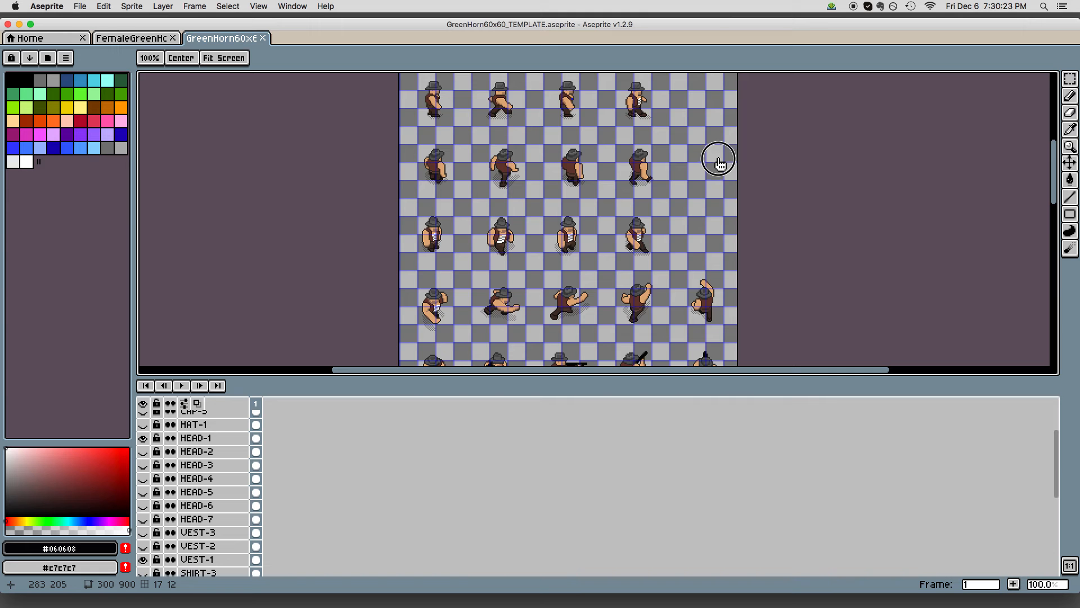
scroll(613, 217, up, 2)
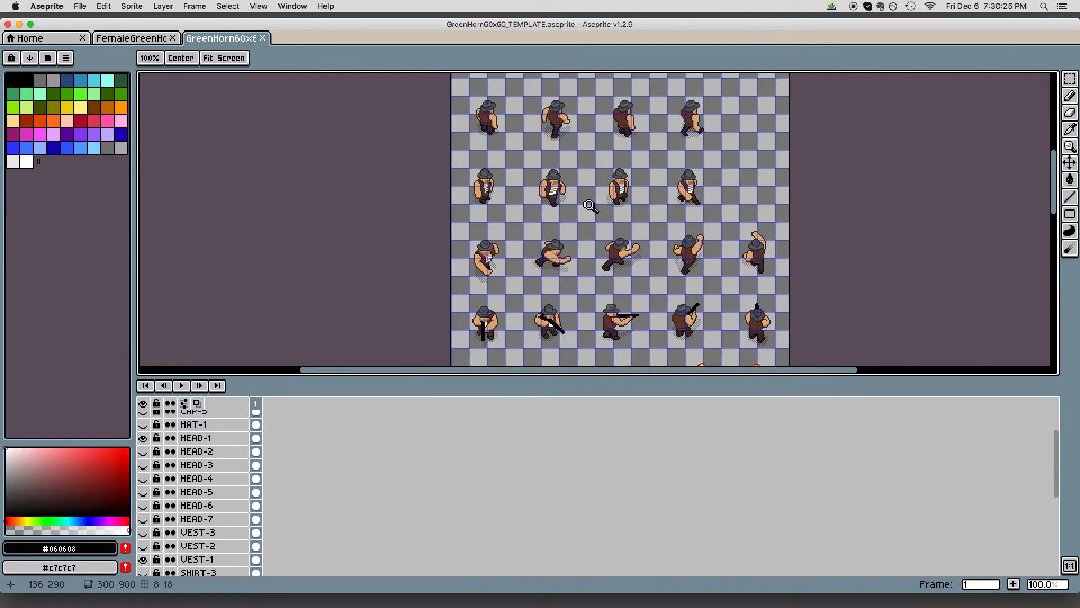
Examine the diagonal front-facing walk sprites up close, then look over the whole GreenHorn sprite sheet
scroll(557, 178, up, 2)
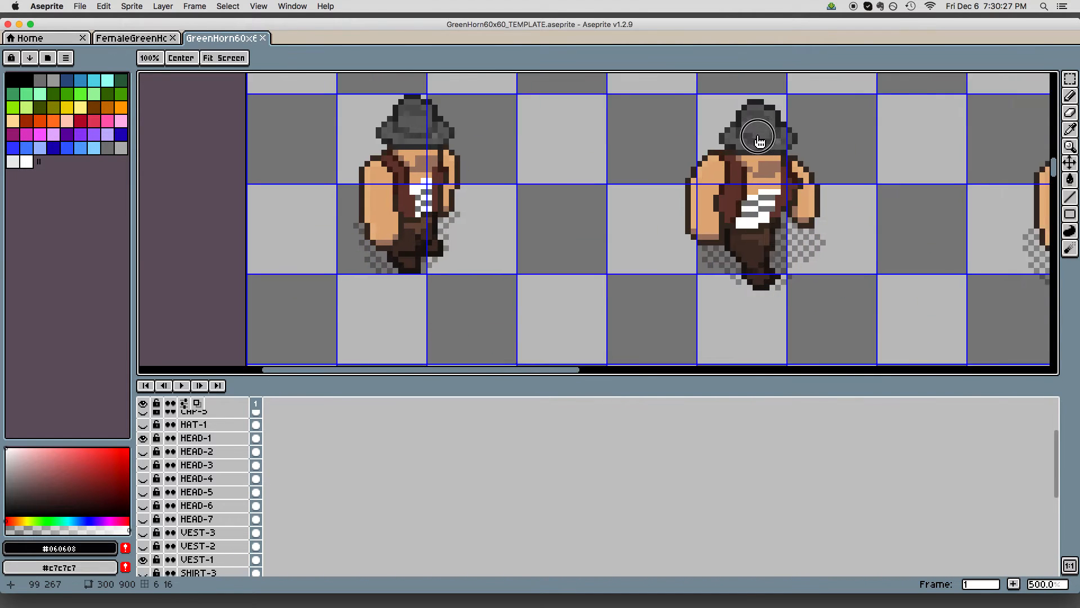
scroll(706, 178, down, 3)
drag(737, 203, 535, 262)
drag(668, 228, 642, 285)
scroll(679, 185, down, 1)
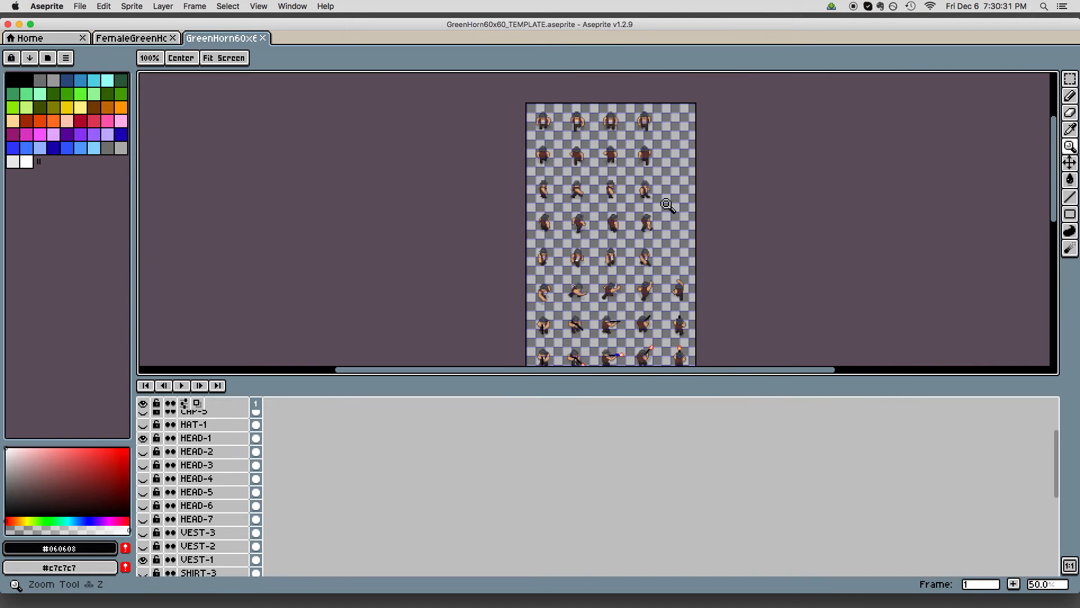
scroll(704, 186, up, 1)
drag(718, 197, 771, 234)
drag(673, 234, 645, 118)
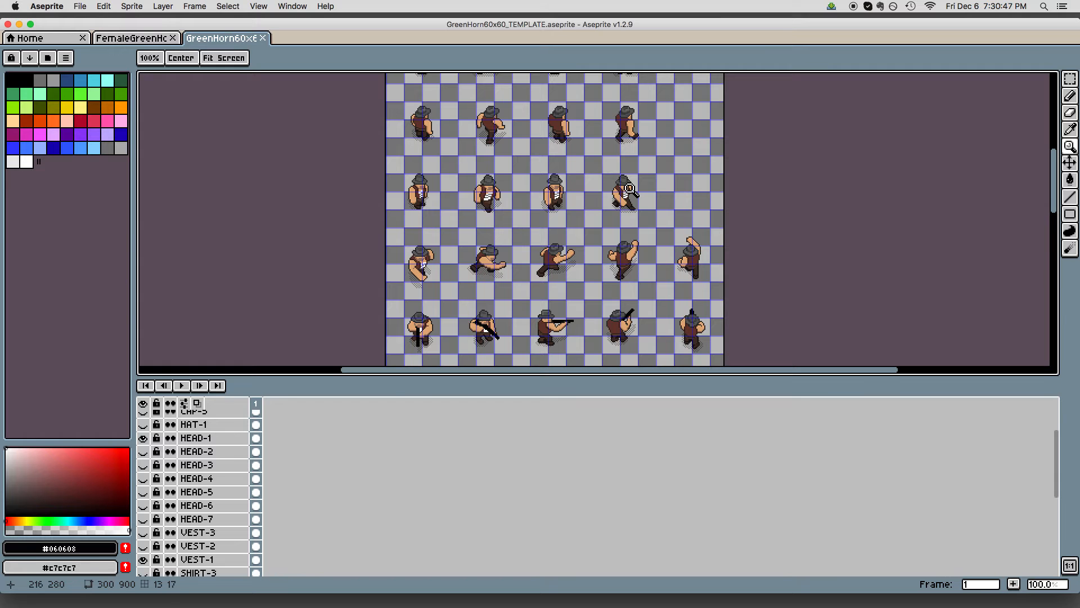
Examine the punching, rifle-aiming and rifle-firing rows of the GreenHorn sprite sheet up close
click(559, 264)
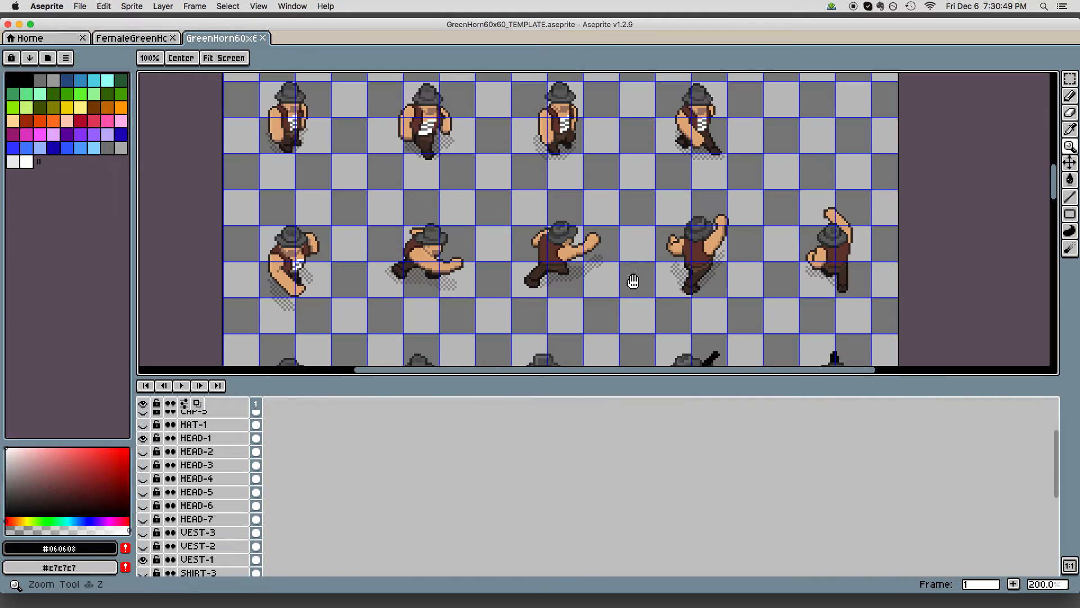
drag(633, 283, 627, 205)
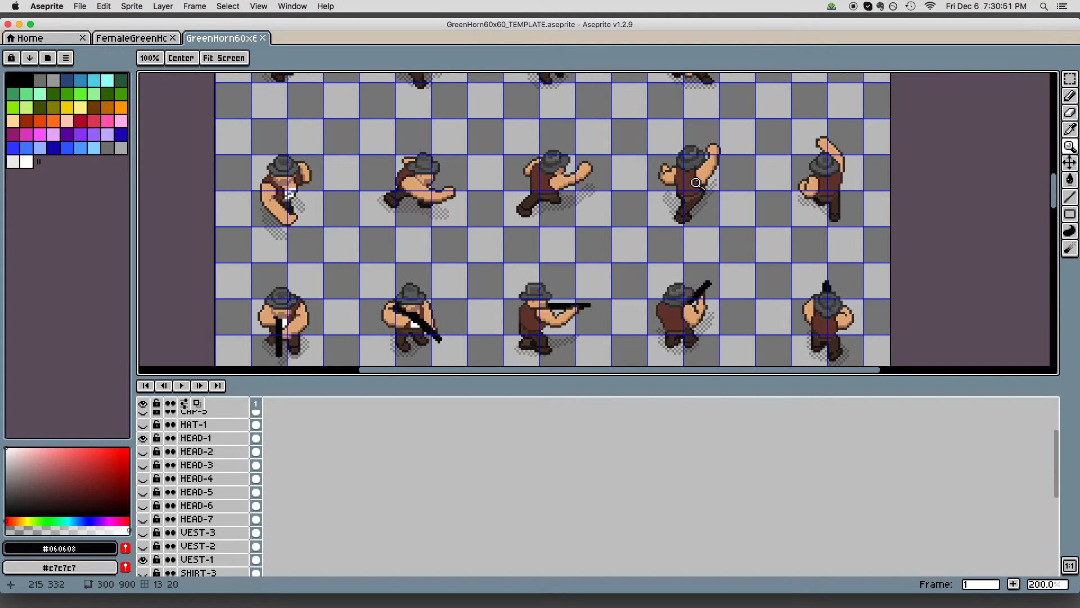
right_click(686, 233)
drag(589, 260, 564, 152)
click(594, 203)
click(595, 203)
drag(634, 191, 692, 210)
right_click(719, 273)
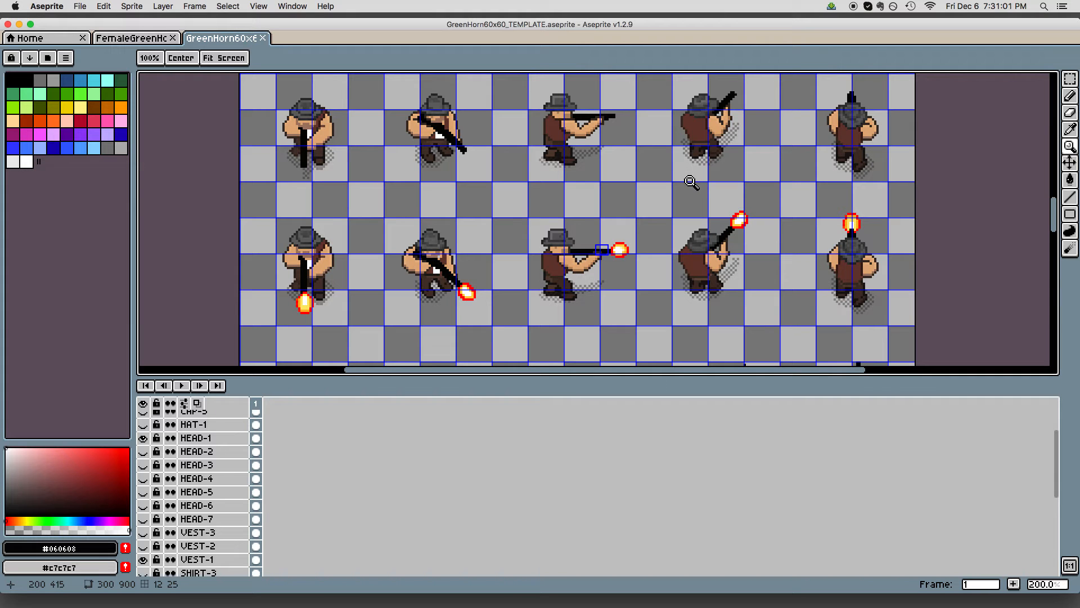
Switch to the FemaleGreenHorn60x60_TEMPLATE file and examine its outlined walk rows with the red-haired heads
click(150, 40)
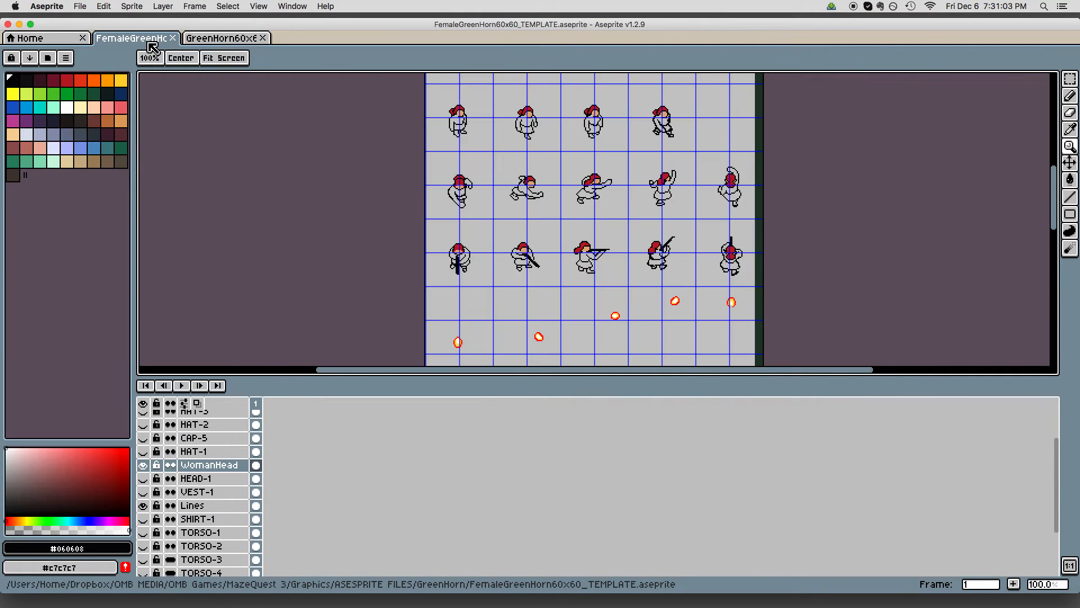
click(553, 145)
key(space)
drag(569, 145, 587, 347)
drag(598, 224, 604, 388)
drag(612, 140, 614, 346)
drag(615, 215, 567, 197)
scroll(591, 210, down, 1)
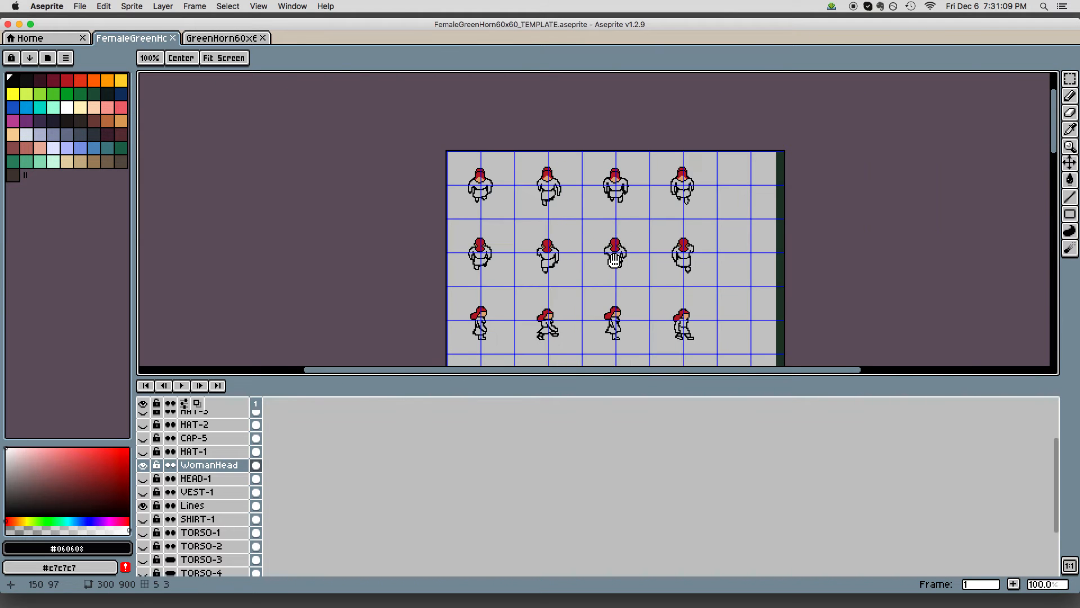
drag(615, 259, 581, 192)
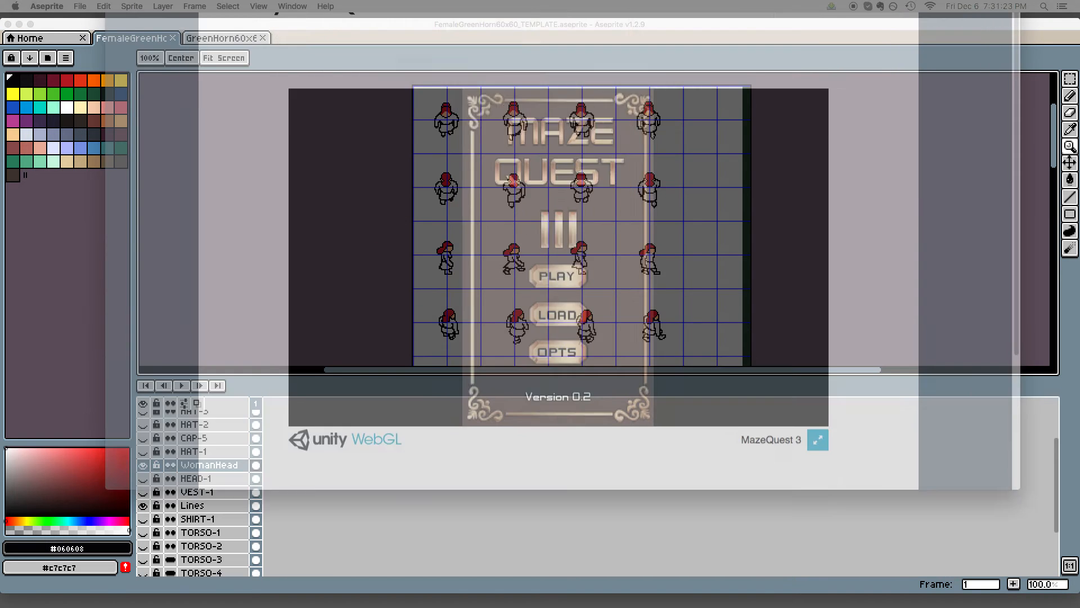
Switch to the MazeQuest 3 web page in Safari, start a new game and advance to the Cowboy class
drag(271, 0, 278, 34)
click(278, 34)
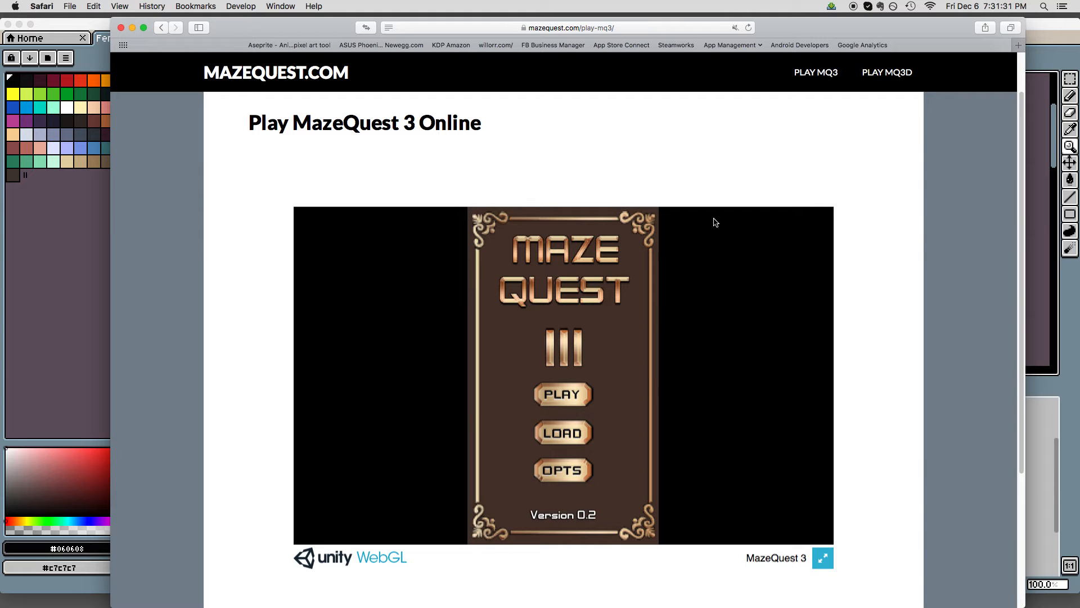
click(734, 27)
click(572, 396)
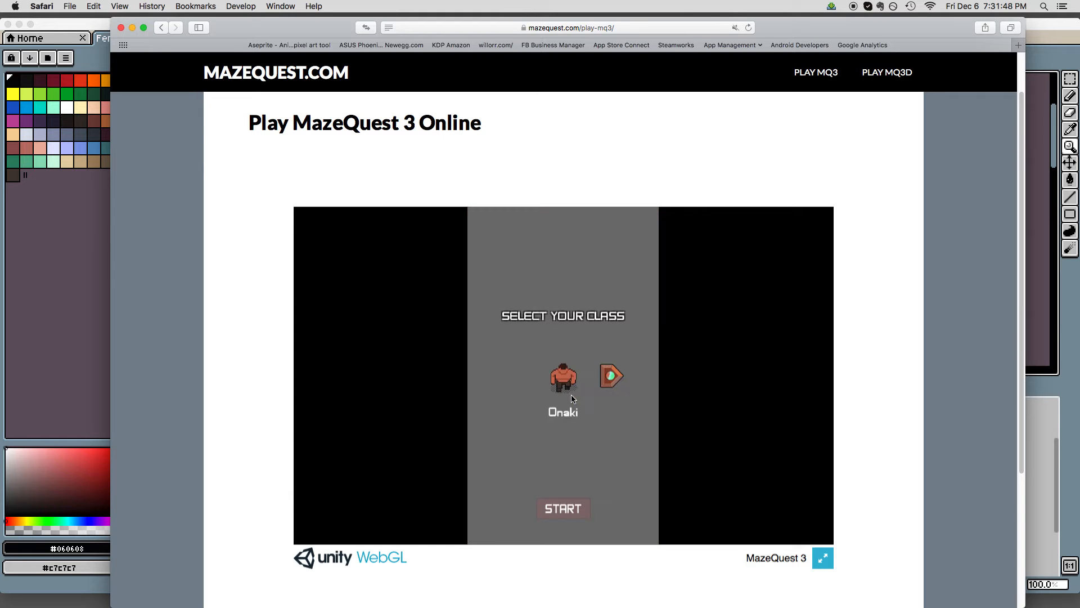
click(610, 377)
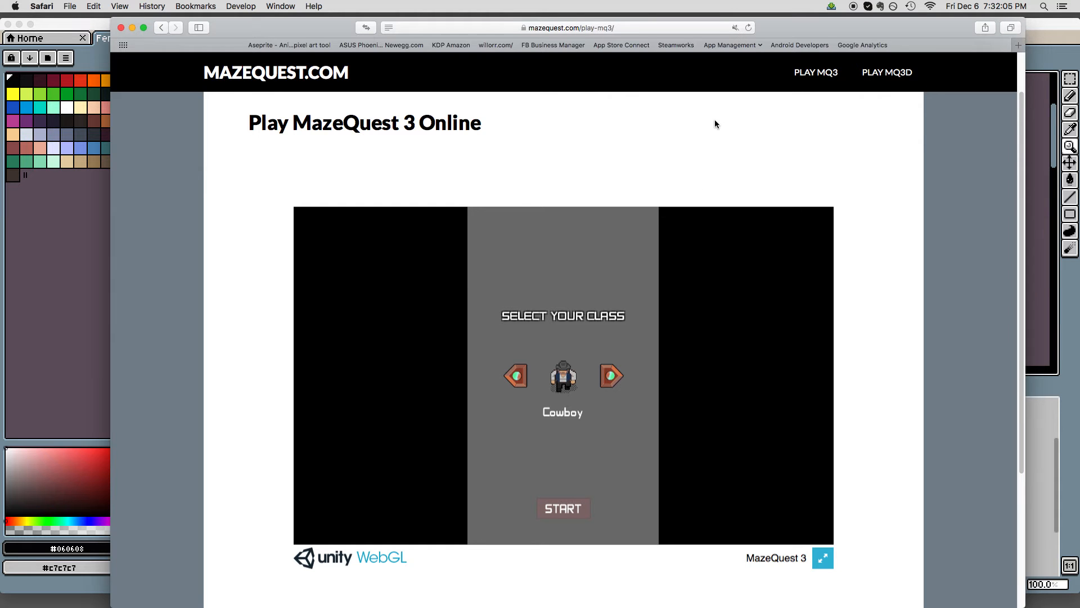
Unmute the game page and browse through the selectable character classes in full screen
click(735, 28)
click(823, 558)
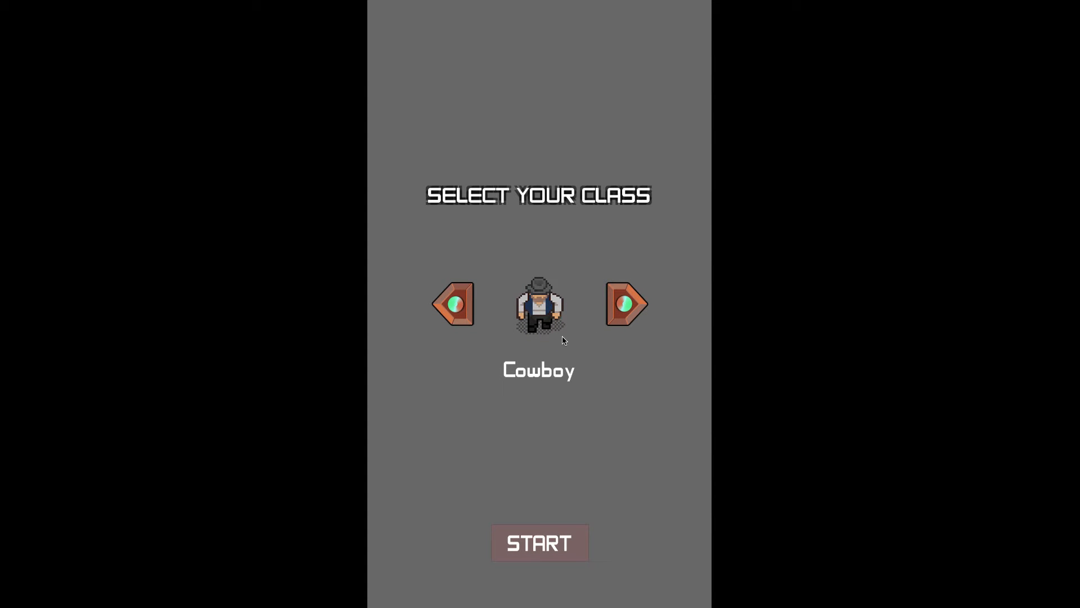
click(623, 309)
click(623, 309)
click(622, 308)
click(456, 307)
click(457, 306)
click(456, 306)
click(456, 306)
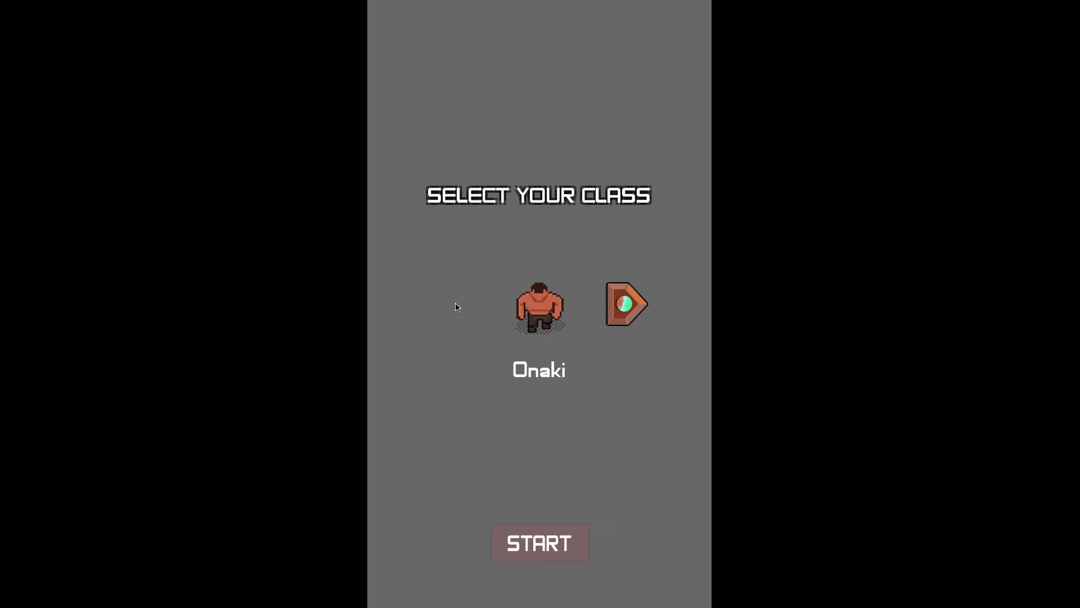
click(619, 303)
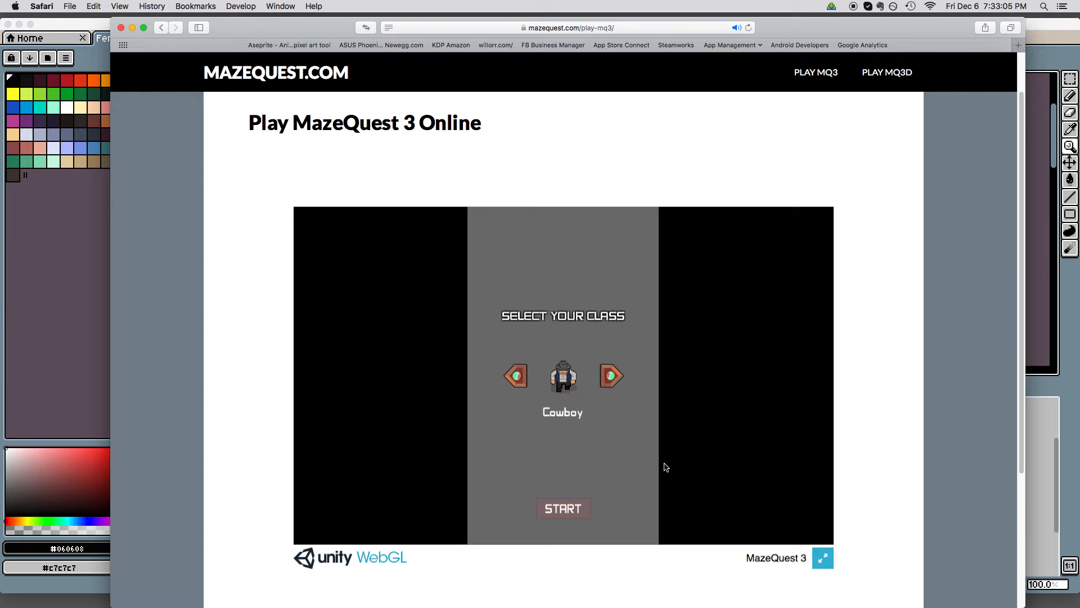
Return the class selection to full screen and compare the Brawler and other classes back to Onaki
click(616, 384)
click(822, 559)
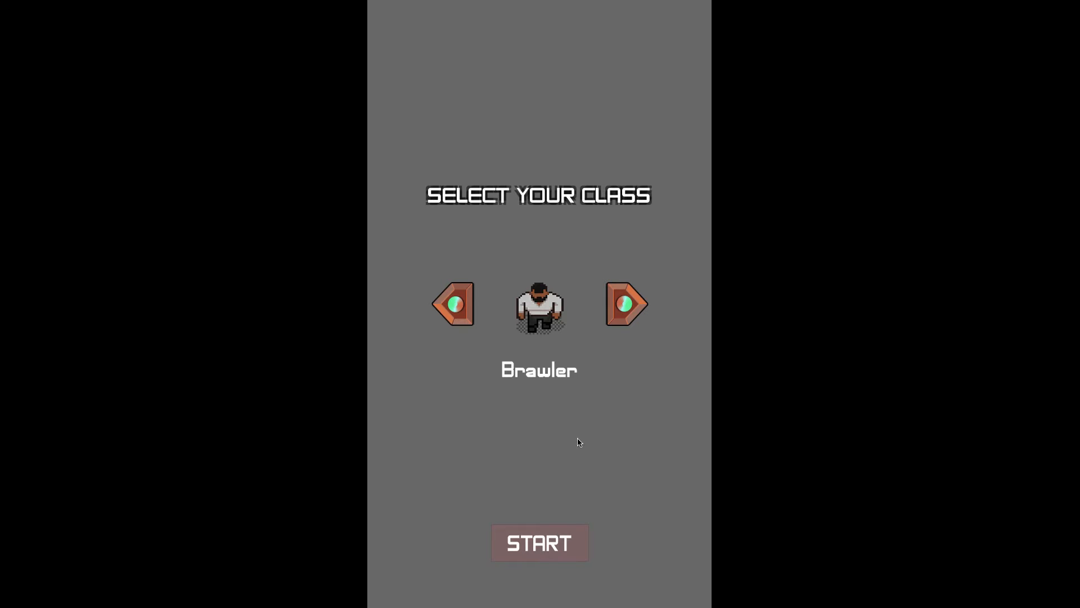
click(623, 302)
click(455, 308)
click(455, 308)
click(452, 307)
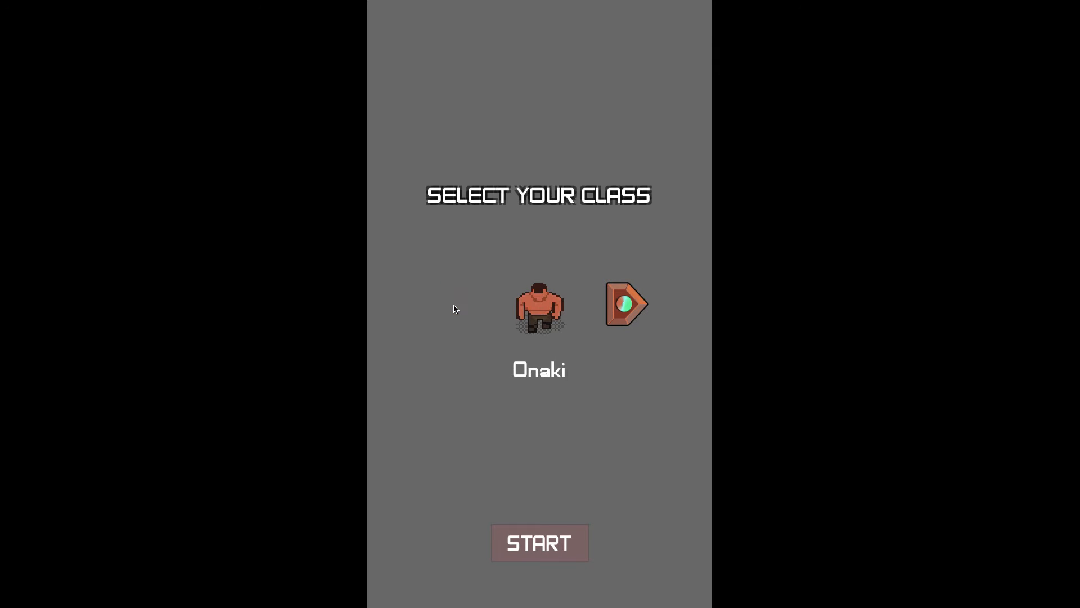
Start the game as the Cowboy with the default name and walk the character up the street
click(638, 313)
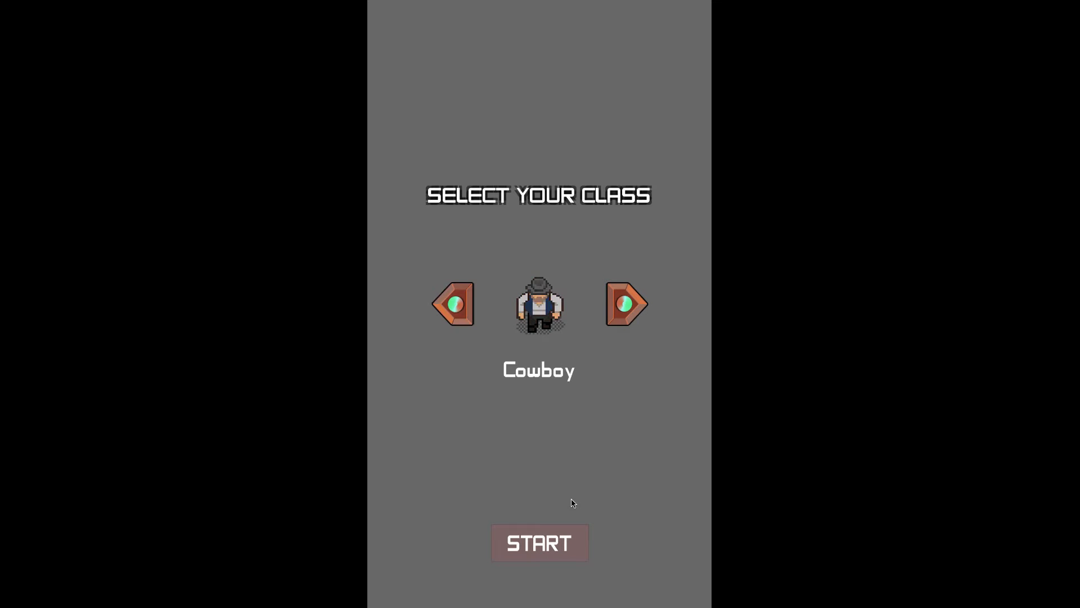
click(551, 551)
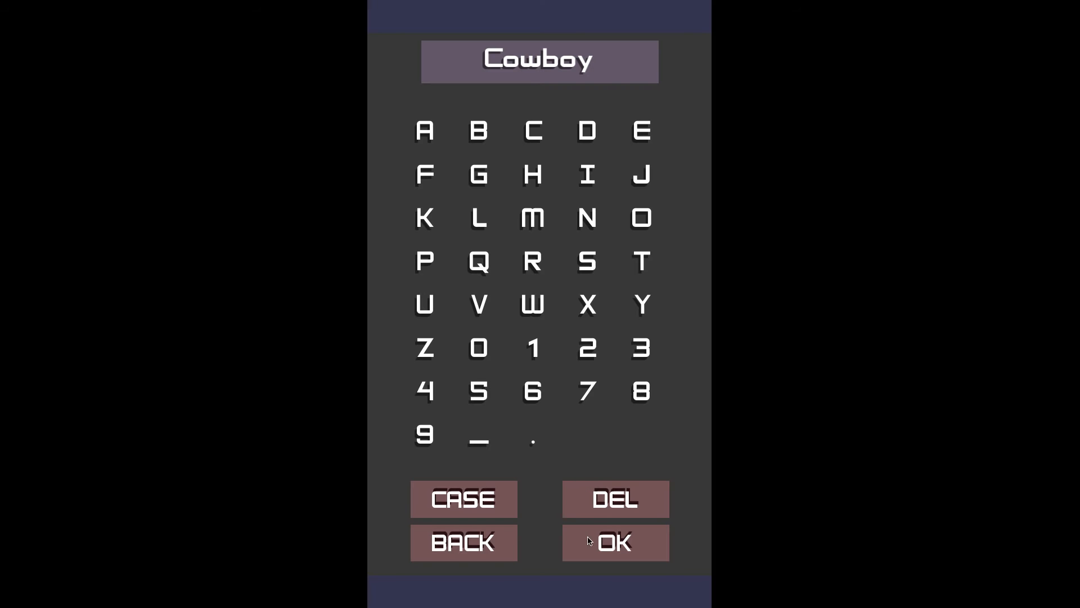
click(605, 541)
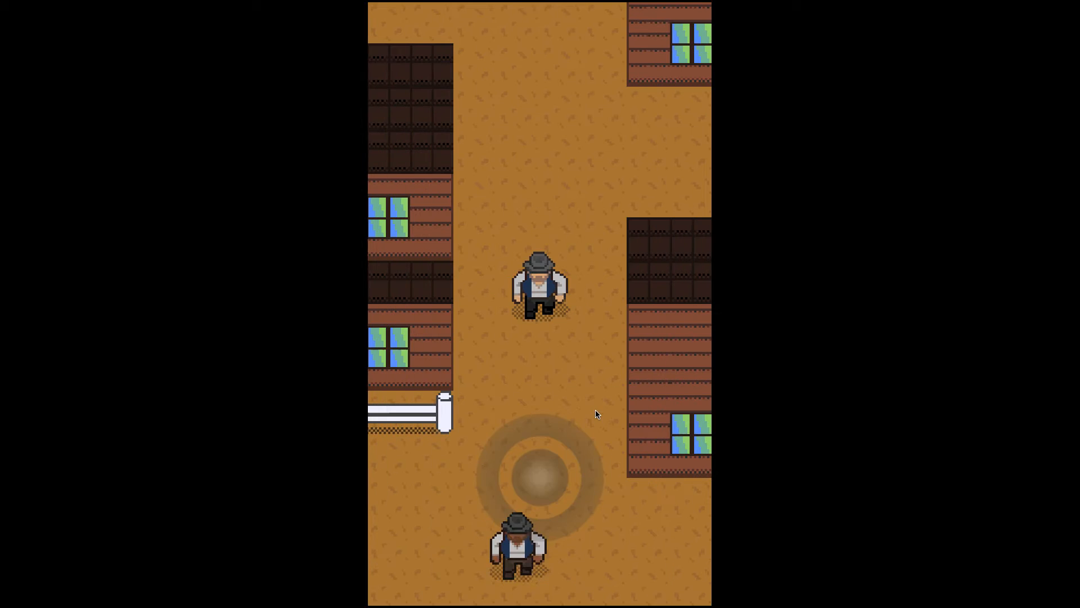
drag(546, 491, 575, 451)
Return the game to full screen and turn on the FPS display in its options
key(Escape)
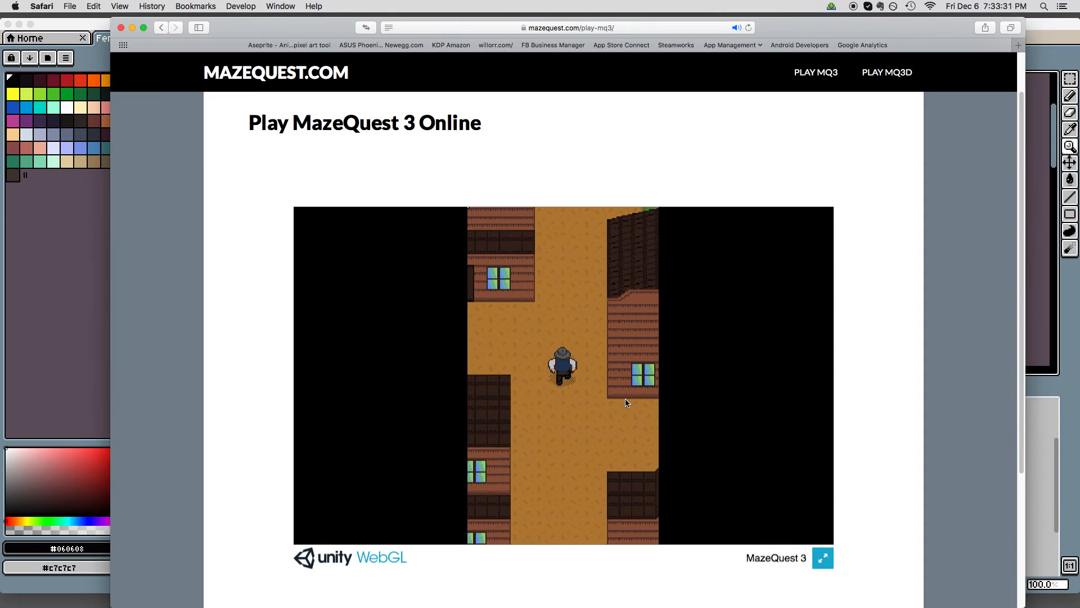
click(821, 558)
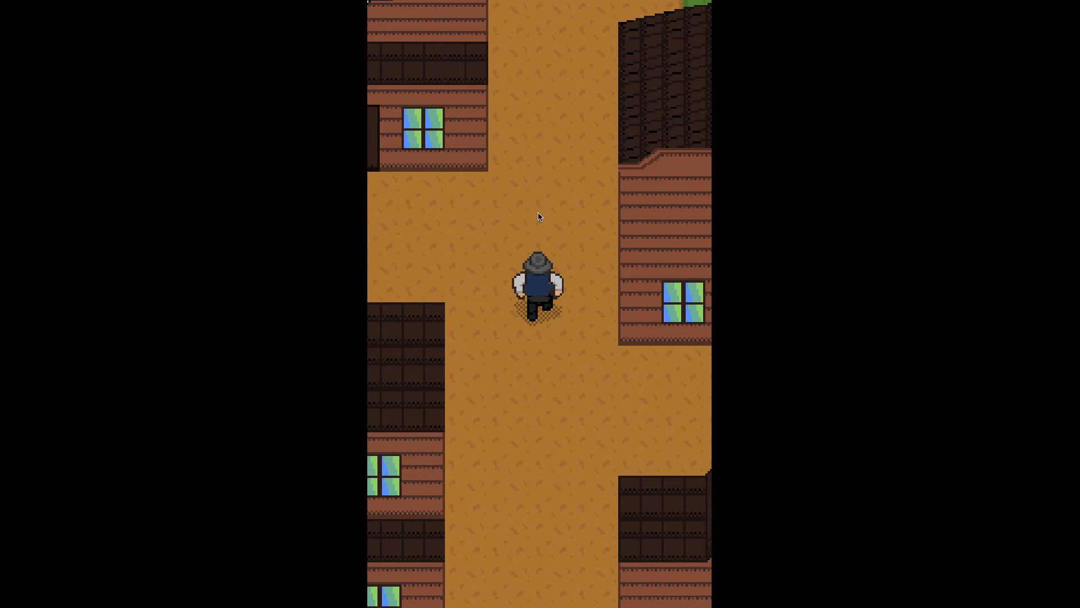
click(594, 584)
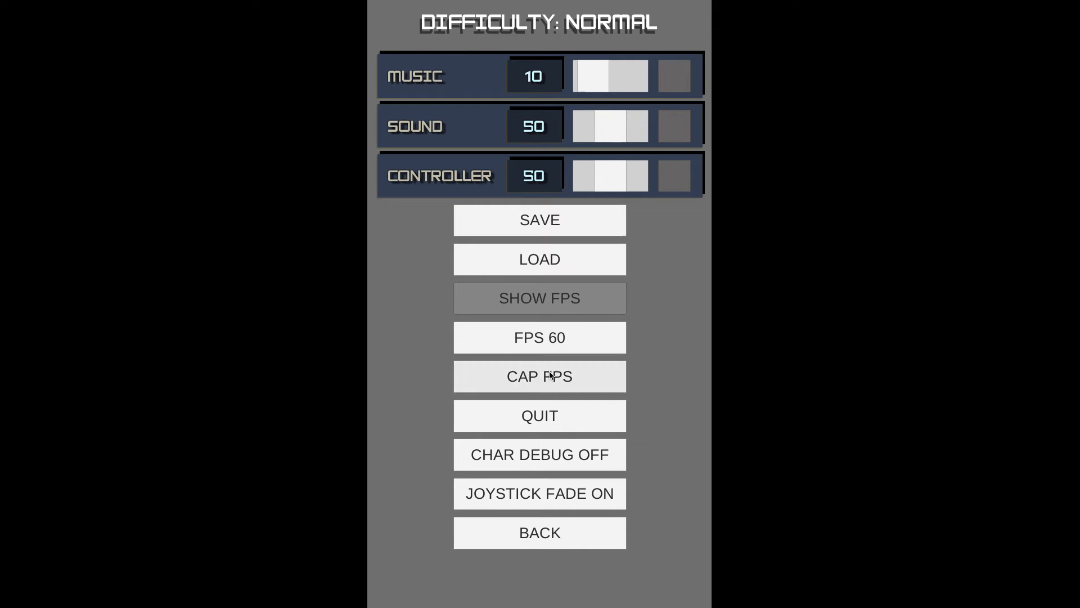
click(545, 300)
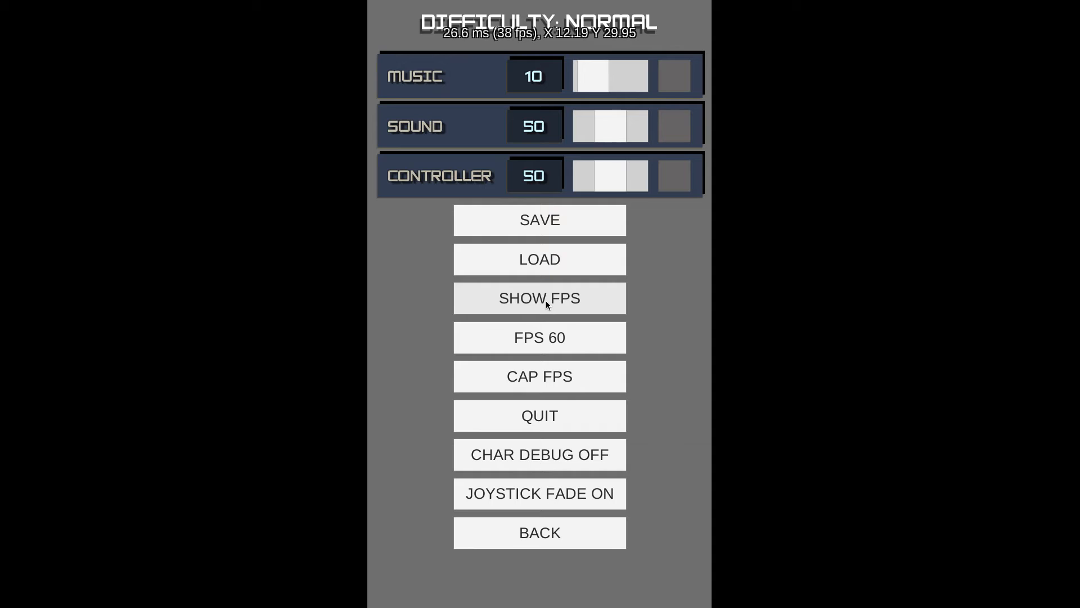
Switch the frame rate option to FPS 30 and toggle the FPS cap twice
click(561, 348)
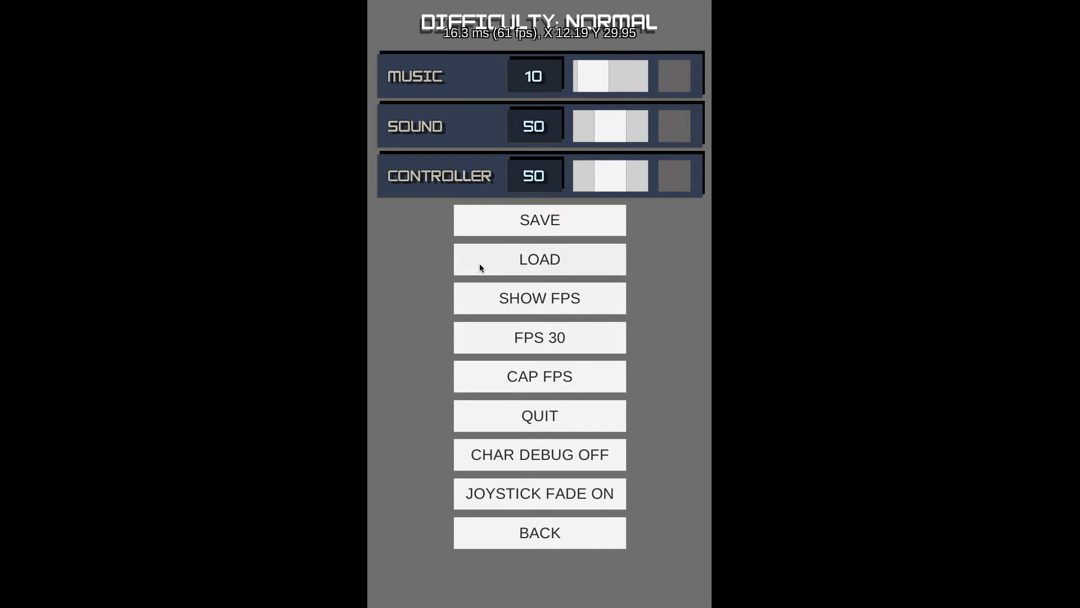
click(535, 380)
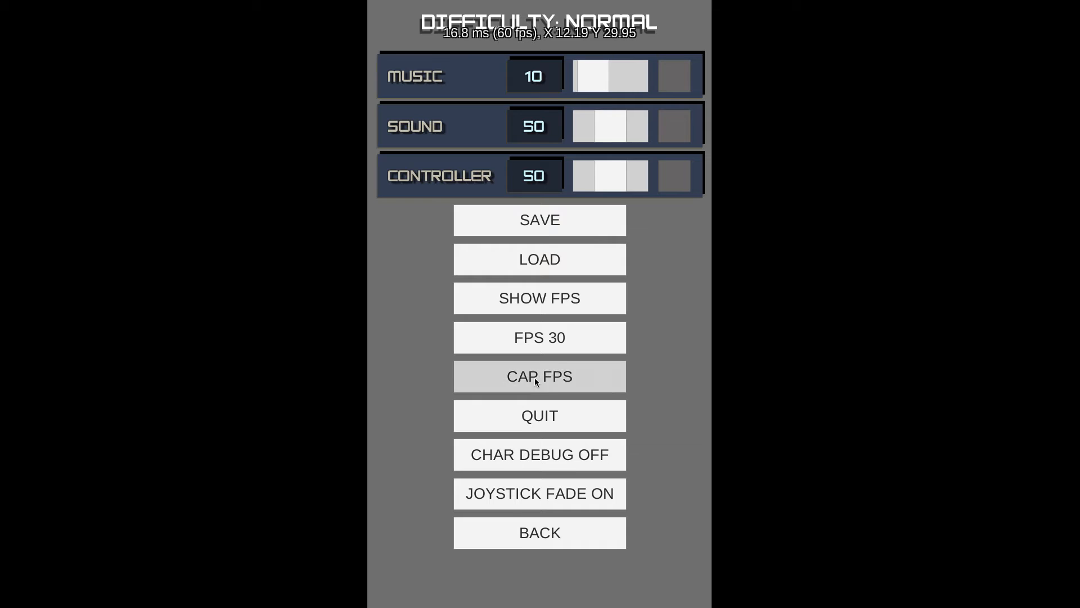
click(535, 378)
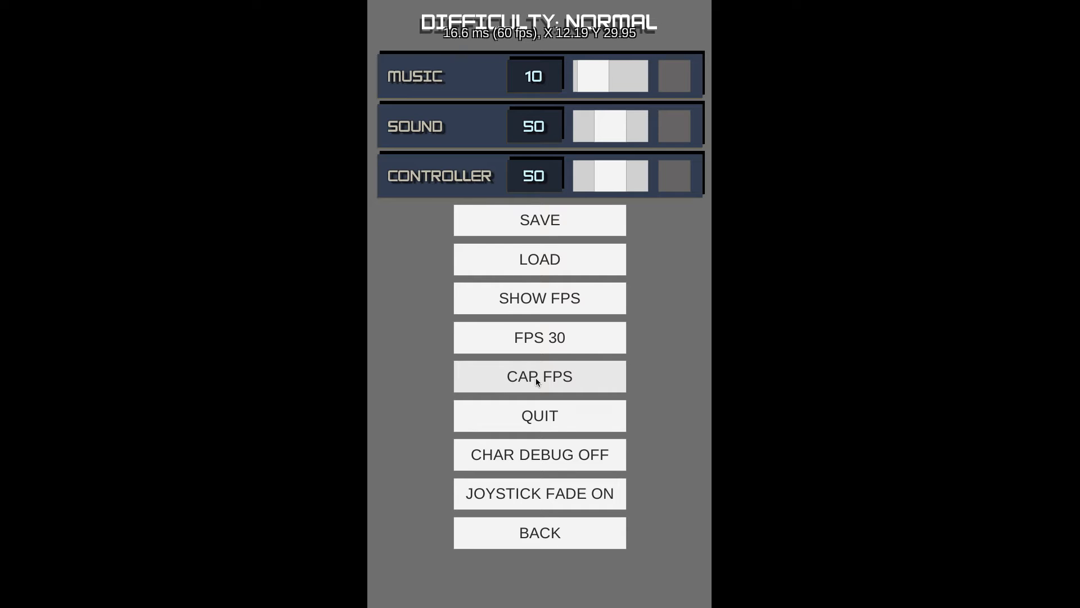
Leave the game options and walk the Cowboy up the street, then back down
click(568, 544)
key(w)
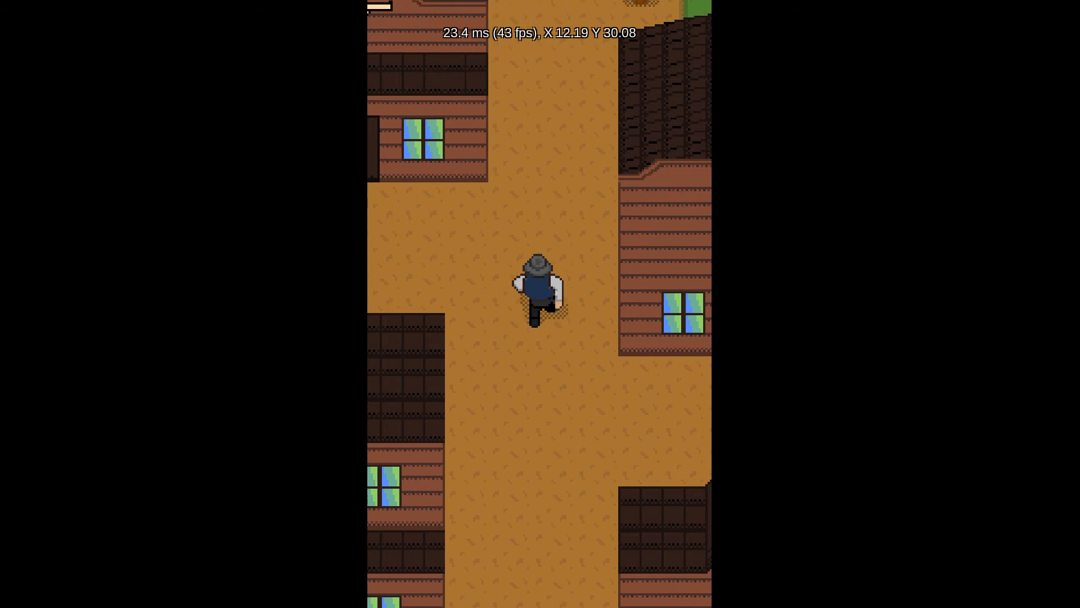
key(s)
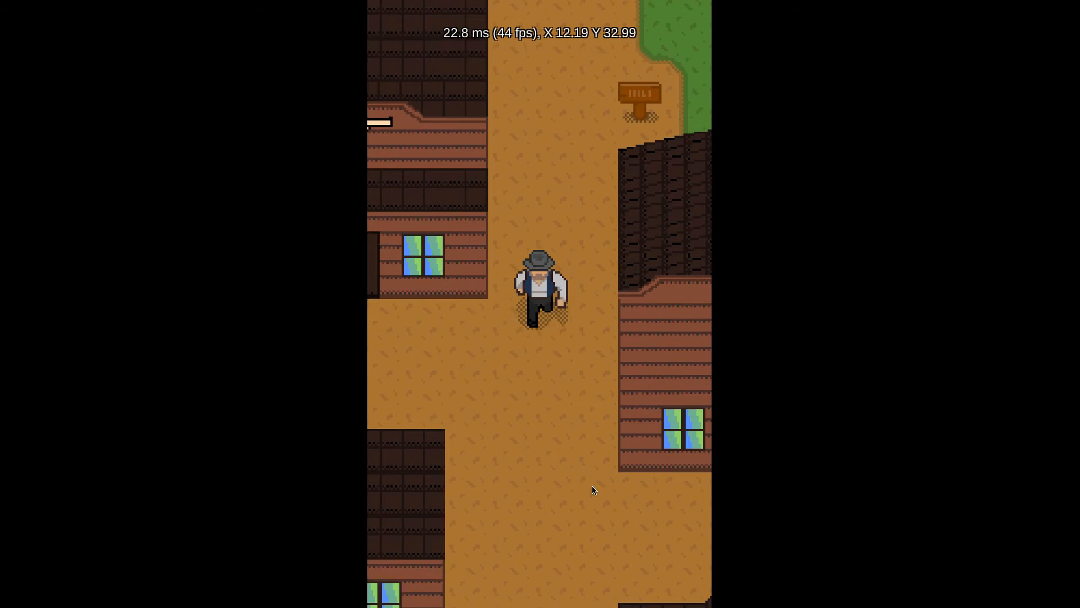
Walk the Cowboy between the buildings to the treasure chest beside the fence and open it
key(d)
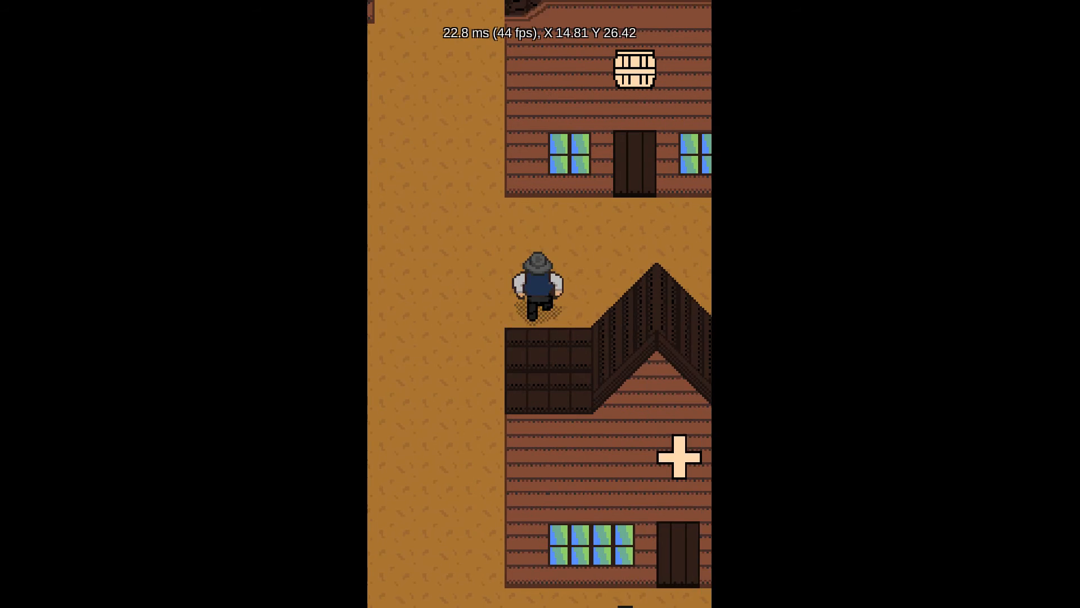
key(a)
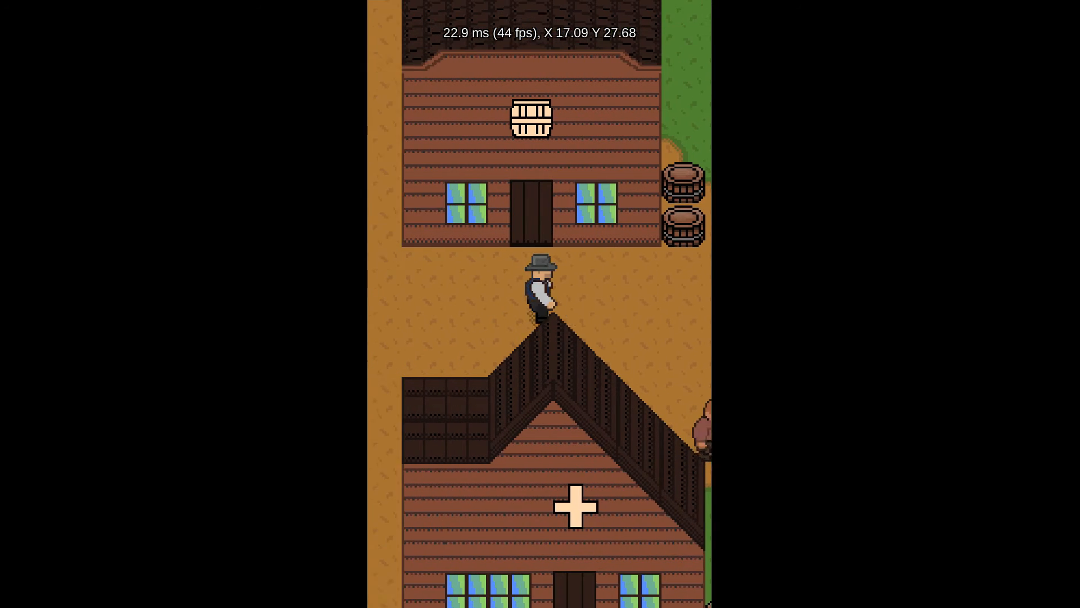
key(d)
key(w)
key(w)
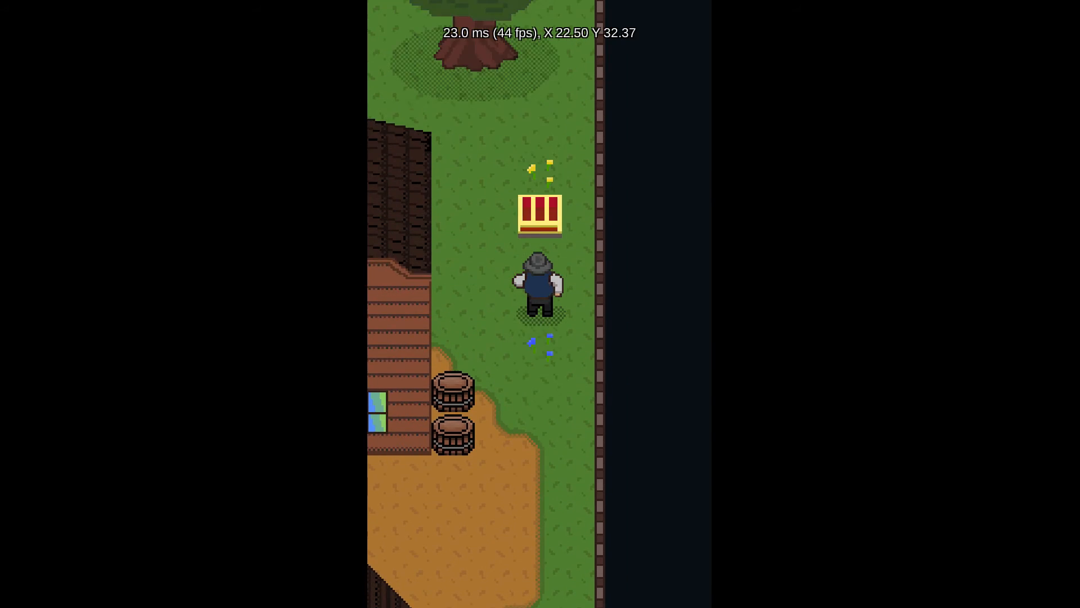
key(e)
Walk the Cowboy from the chest back to the main street and up past the wooden sign to its upper end
key(s)
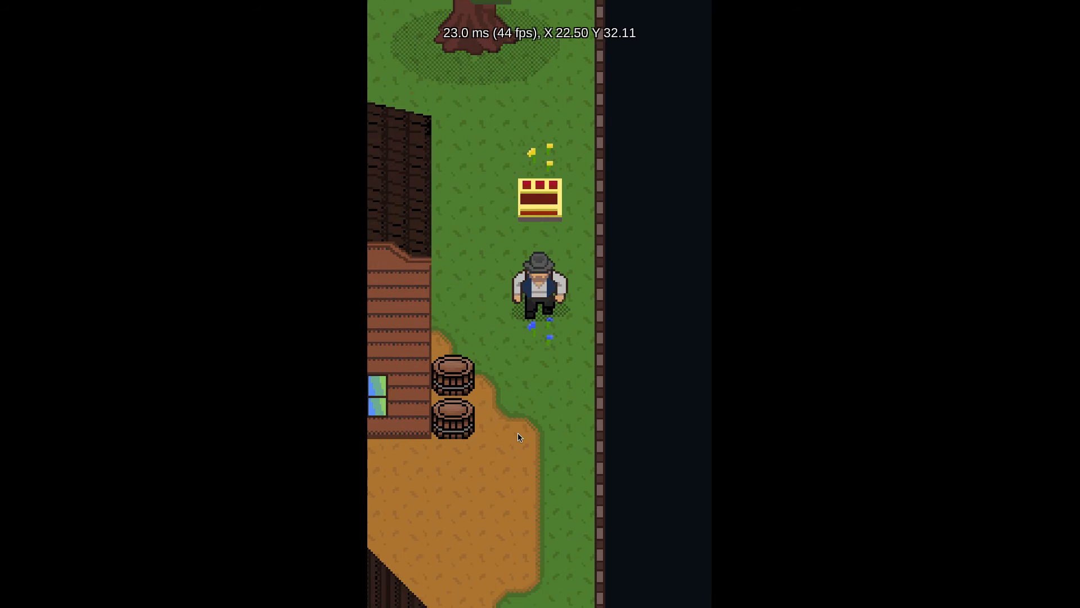
key(a)
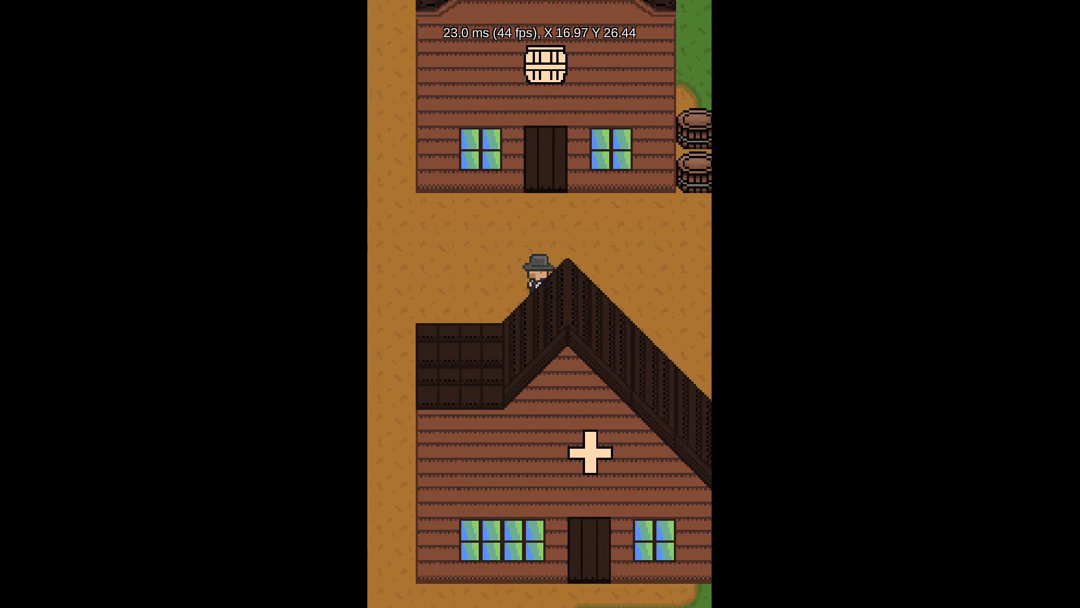
key(w)
key(w)
key(d)
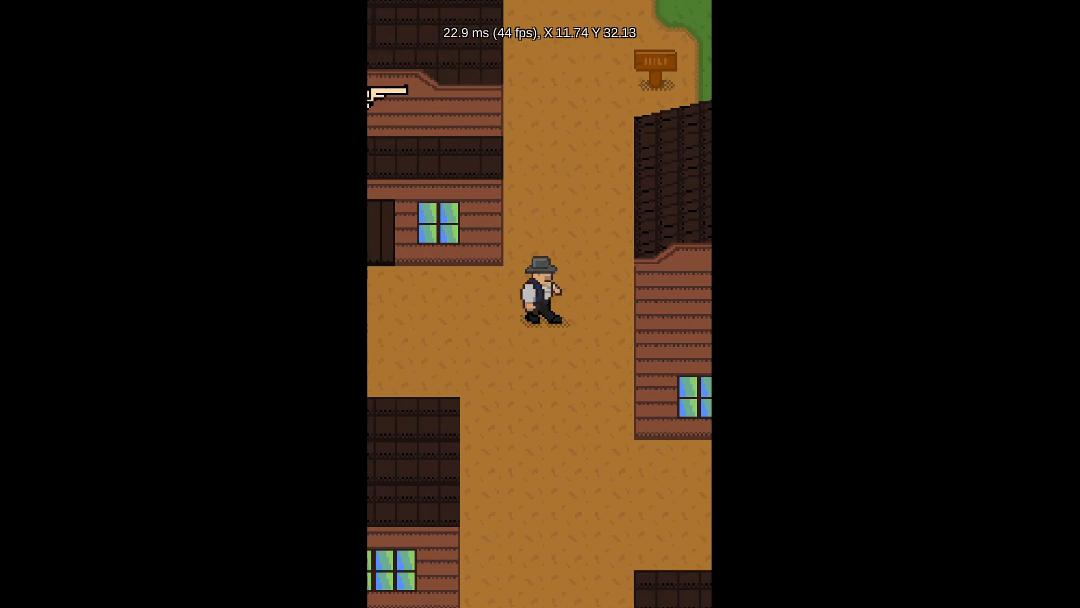
key(w)
key(d)
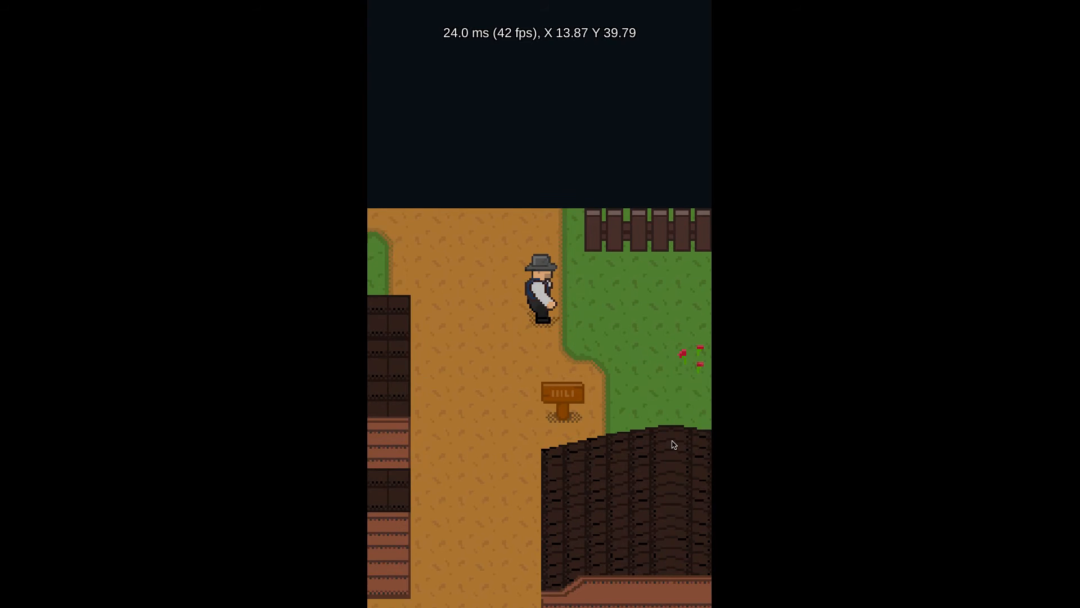
Walk the Cowboy down around the barrels beside the barrel-sign building and back up the main street to the wooden sign
key(s)
key(d)
key(s)
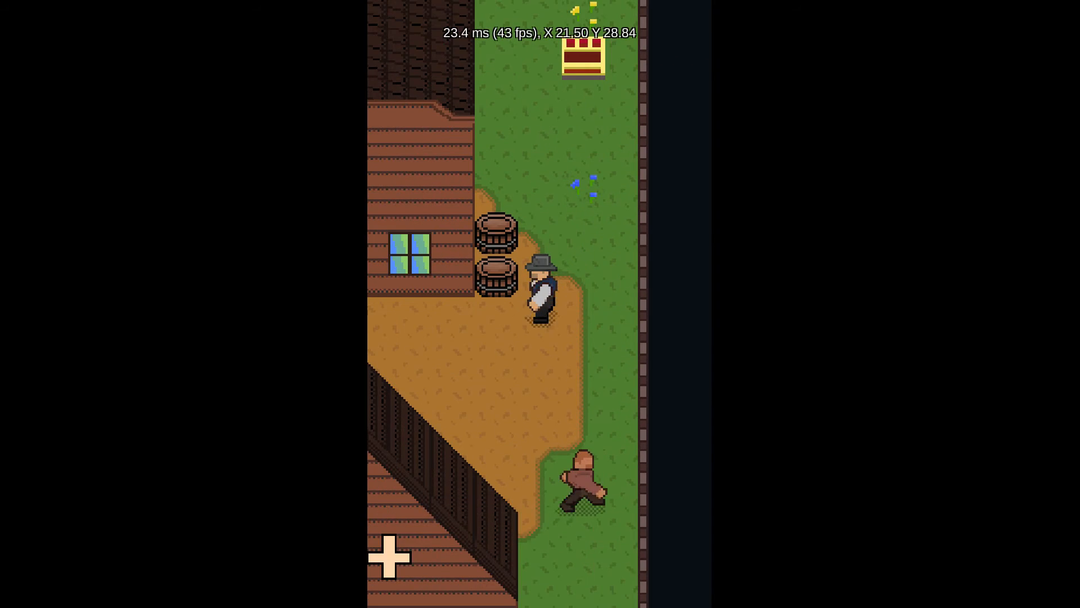
key(s)
key(a)
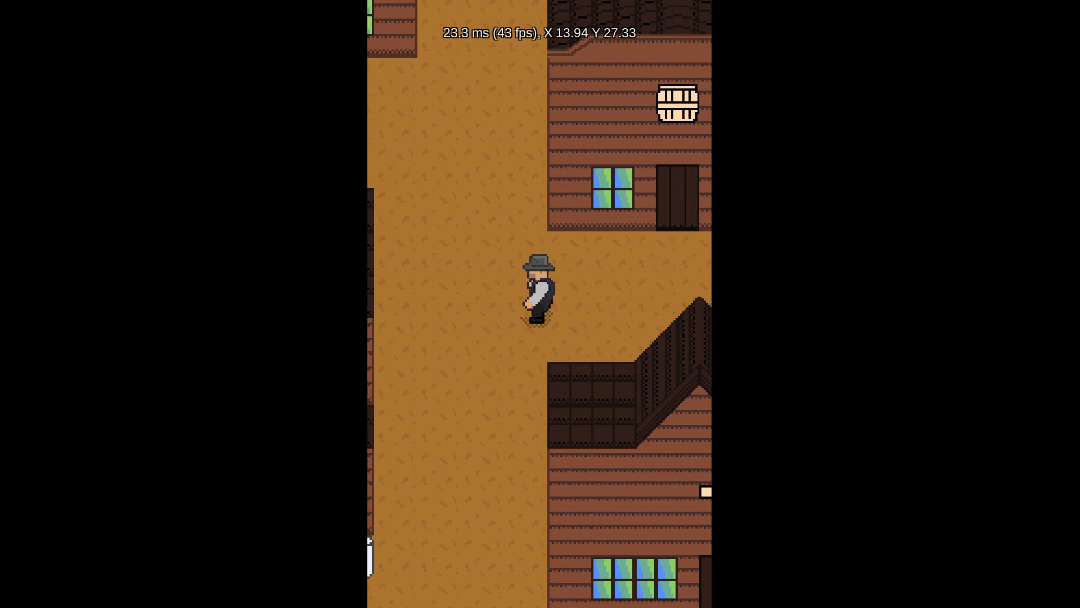
key(w)
key(a)
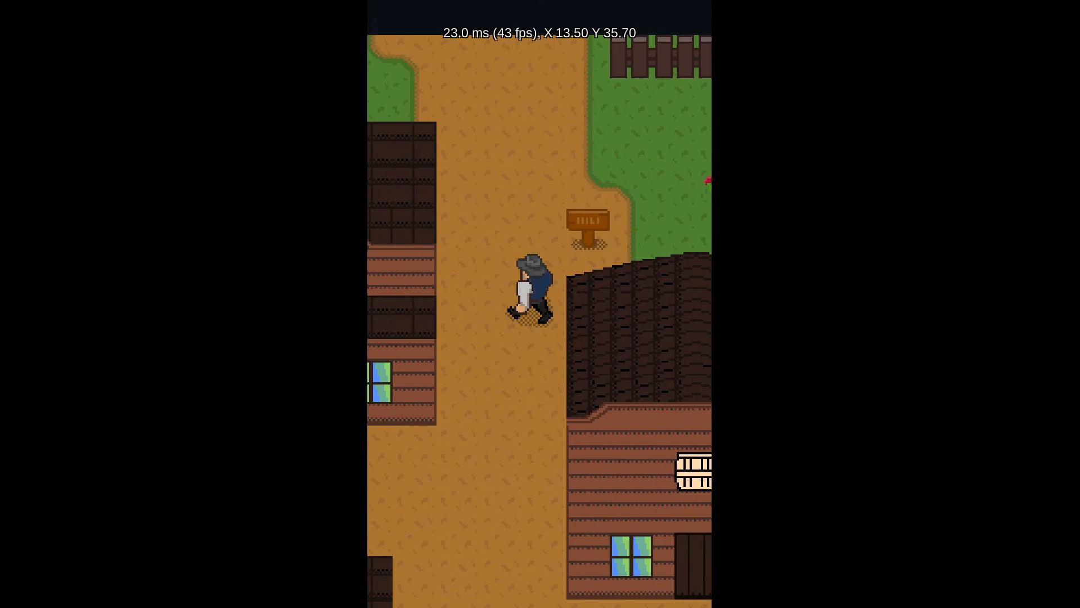
Walk the Cowboy down the street, past the white hitching rail, and enter the building with the moon-and-star sign
key(s)
key(s)
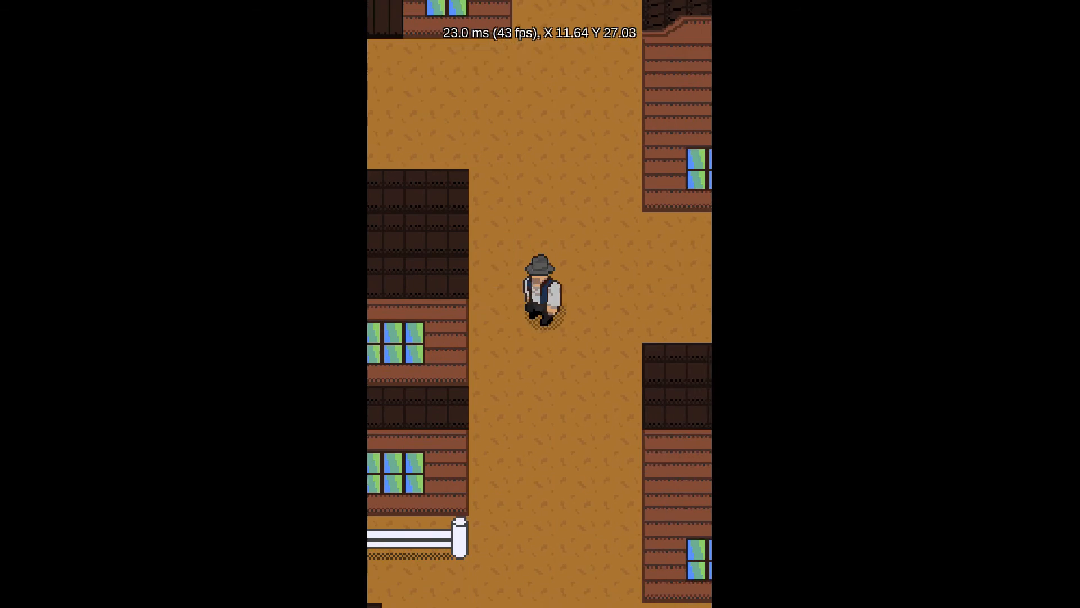
key(a)
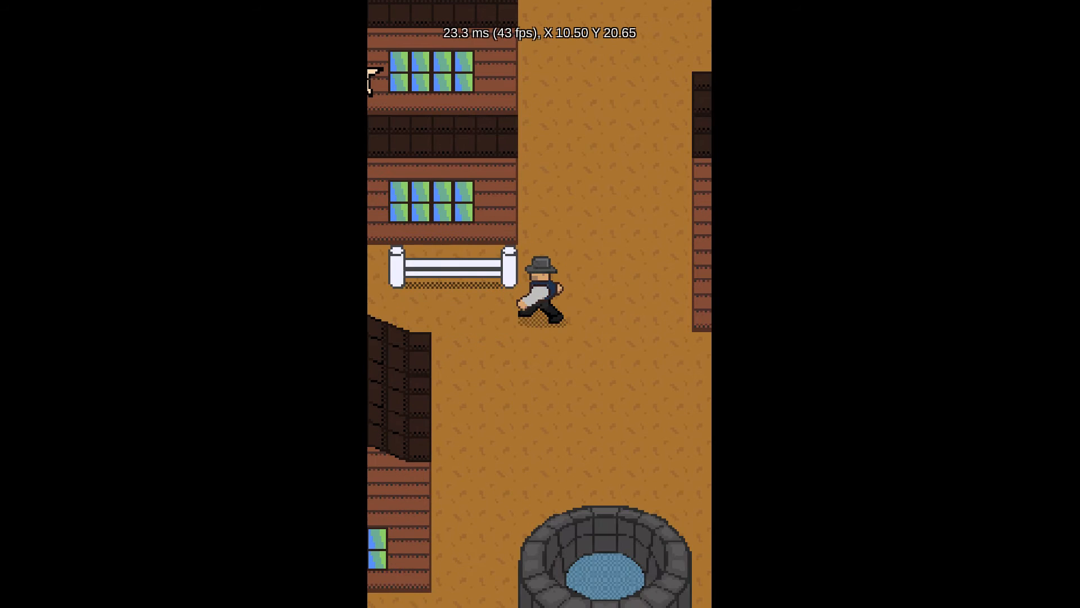
key(a)
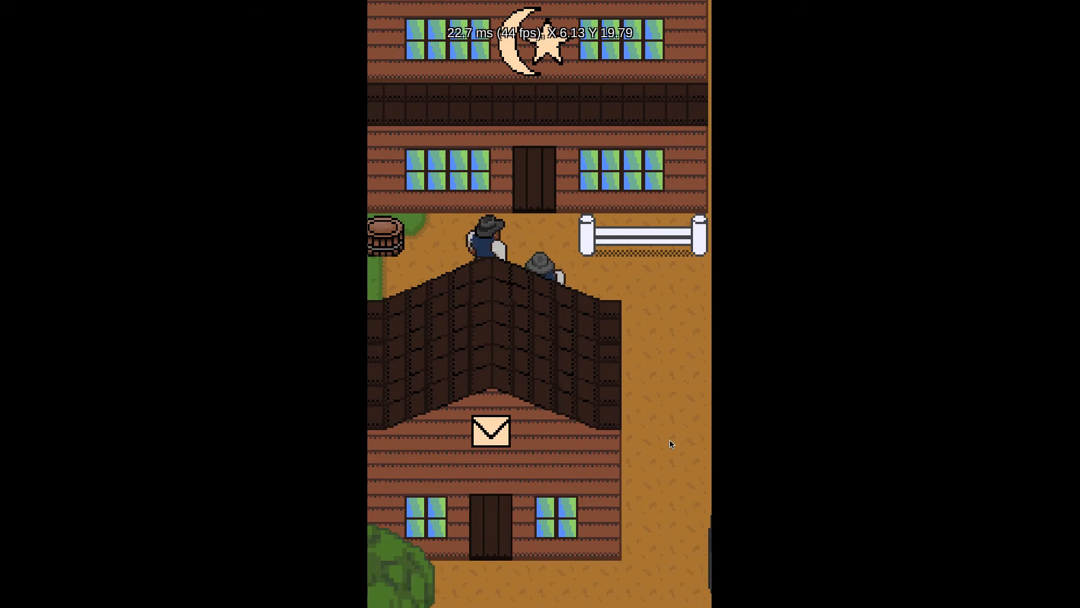
key(w)
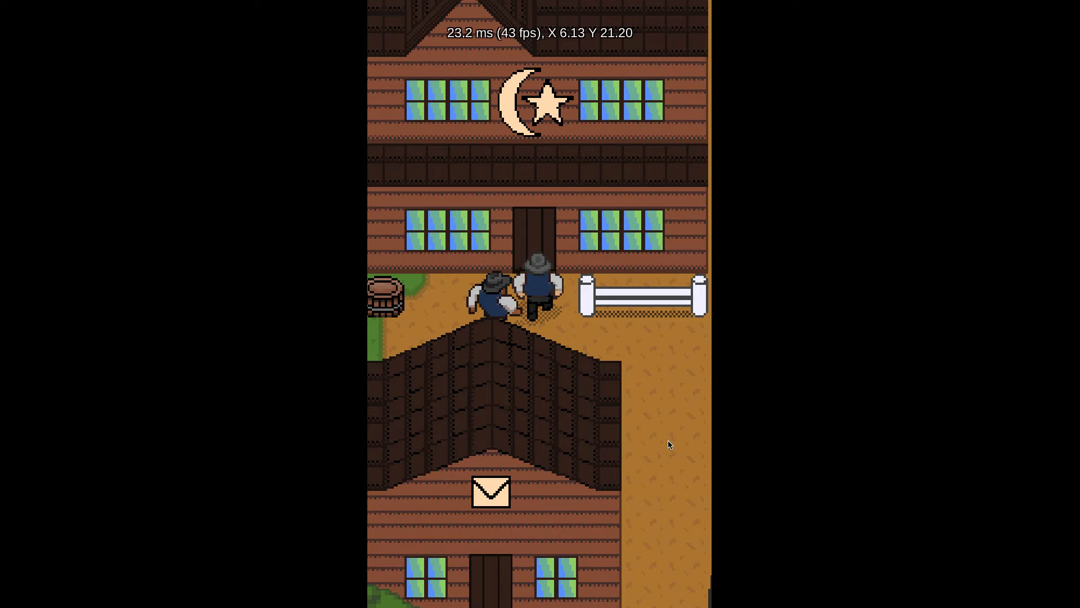
key(w)
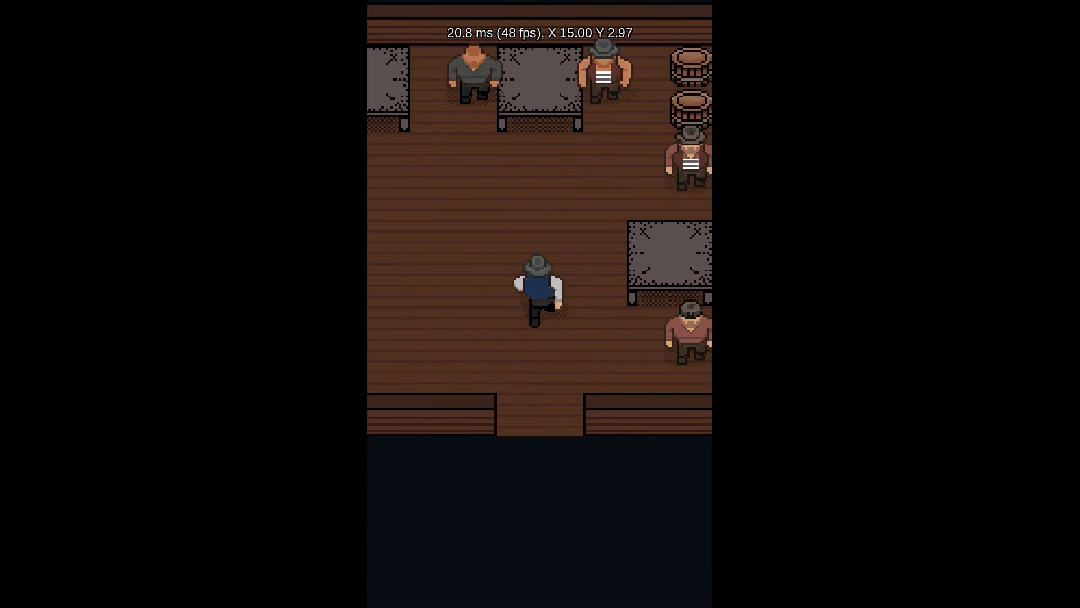
Walk the Cowboy around the building's interior to examine the outfits and heads of the characters standing by the tables
key(w)
key(a)
key(d)
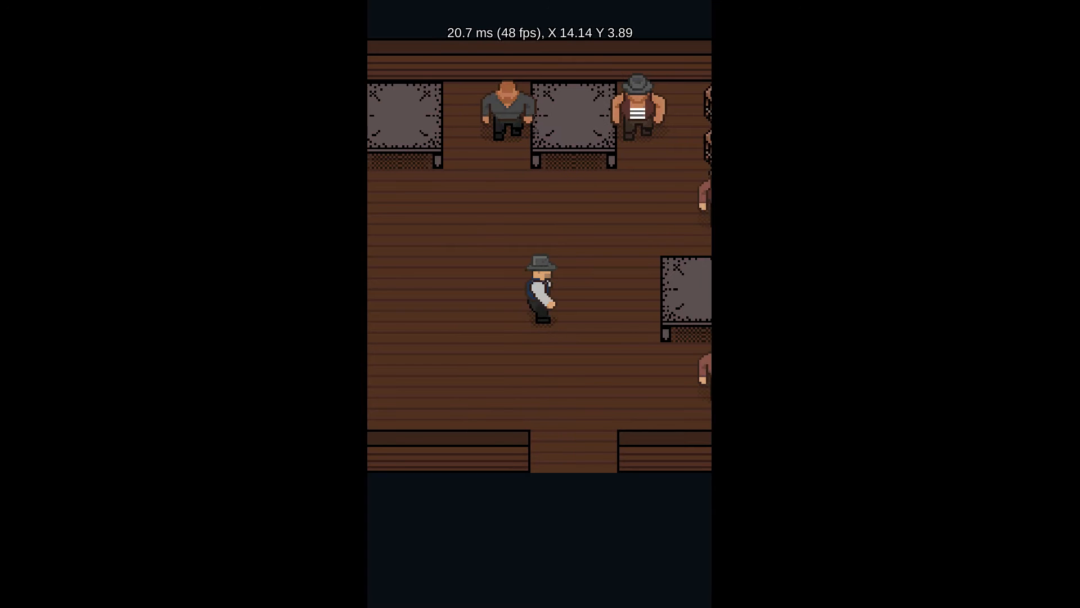
key(s)
key(a)
key(a)
key(s)
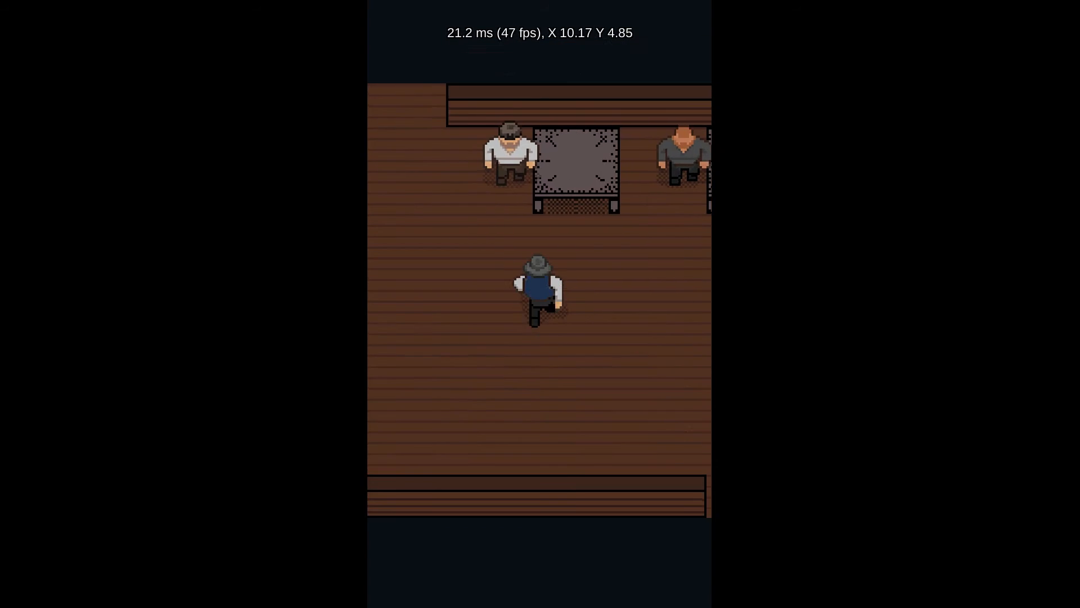
key(a)
key(d)
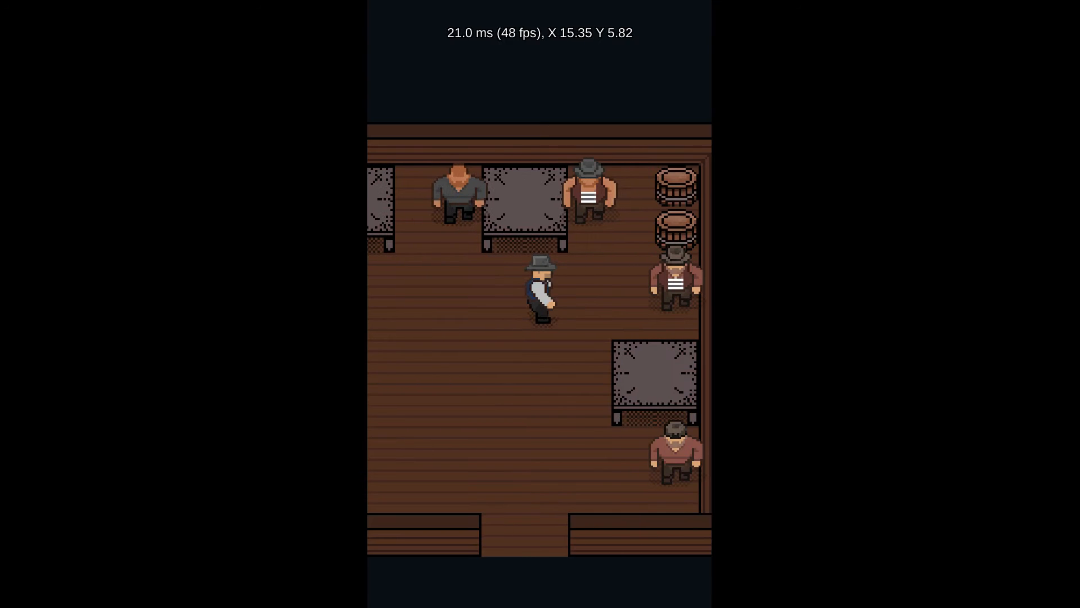
key(s)
key(d)
key(s)
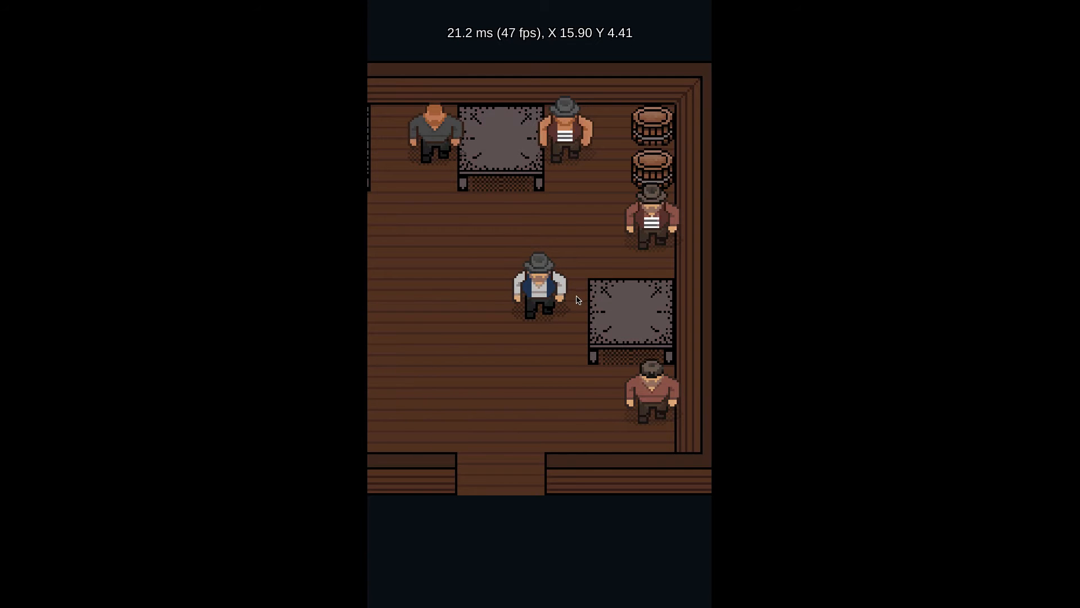
Switch from the game to Aseprite and look over the walking, punching and rifle sprites in GreenHorn60x60_TEMPLATE.aseprite
key(Escape)
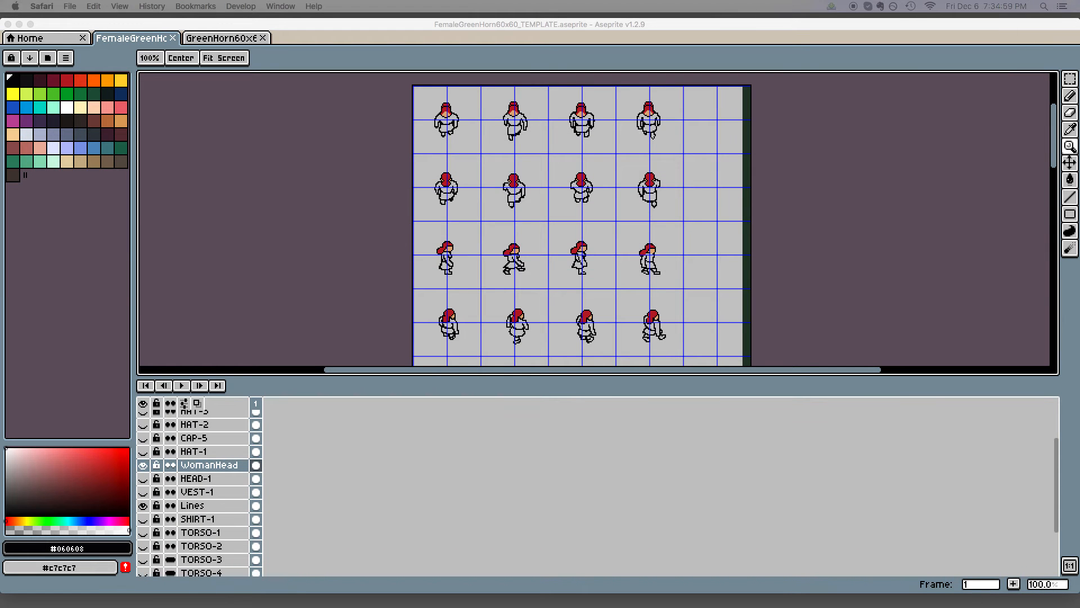
click(351, 26)
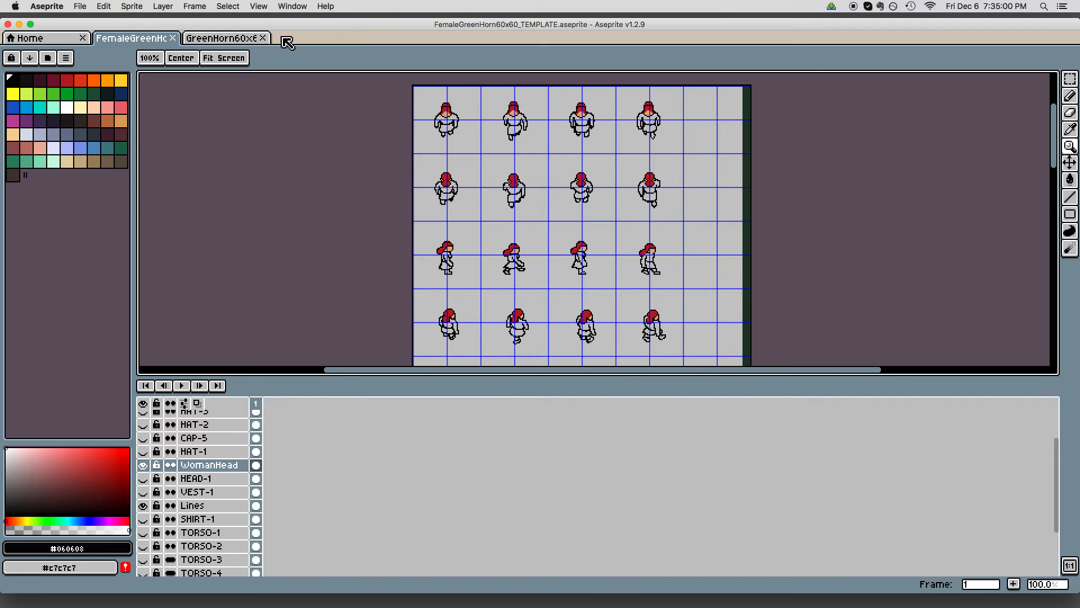
click(233, 39)
scroll(533, 223, down, 5)
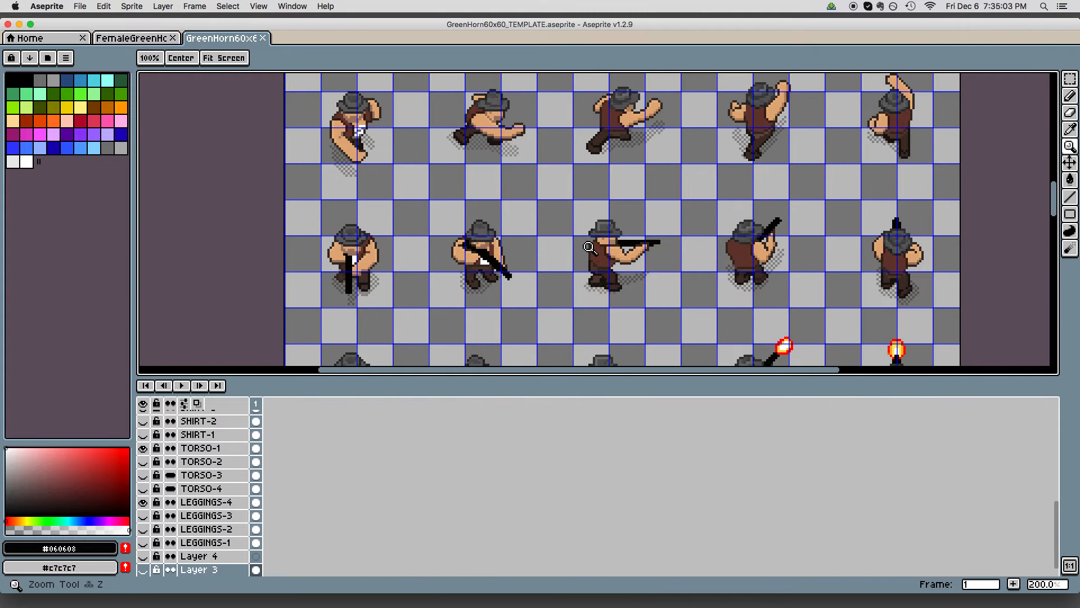
scroll(543, 249, down, 2)
scroll(523, 257, up, 4)
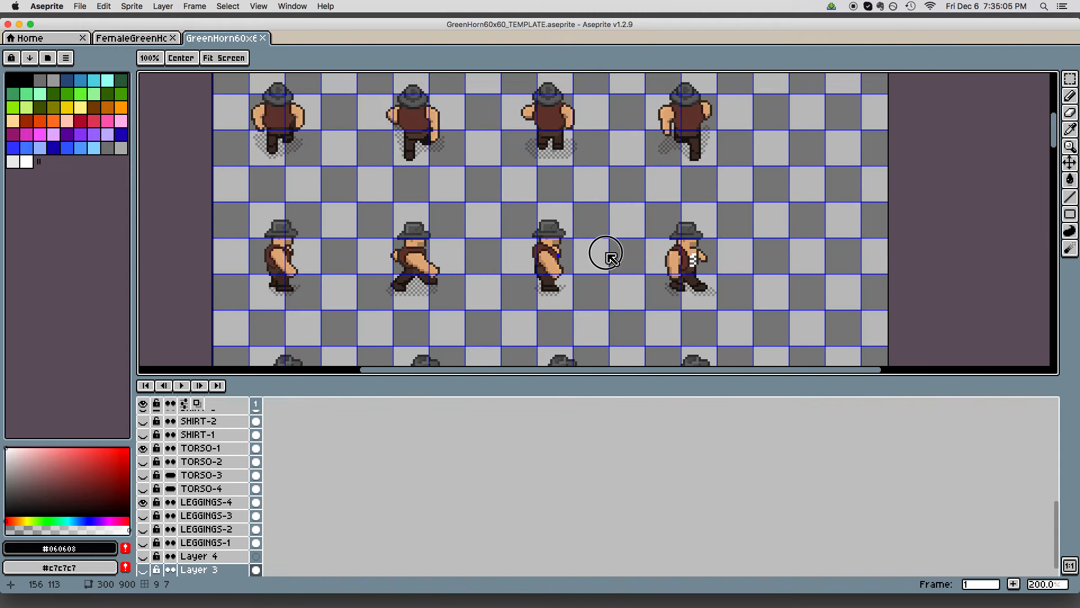
scroll(208, 461, up, 2)
scroll(203, 460, down, 3)
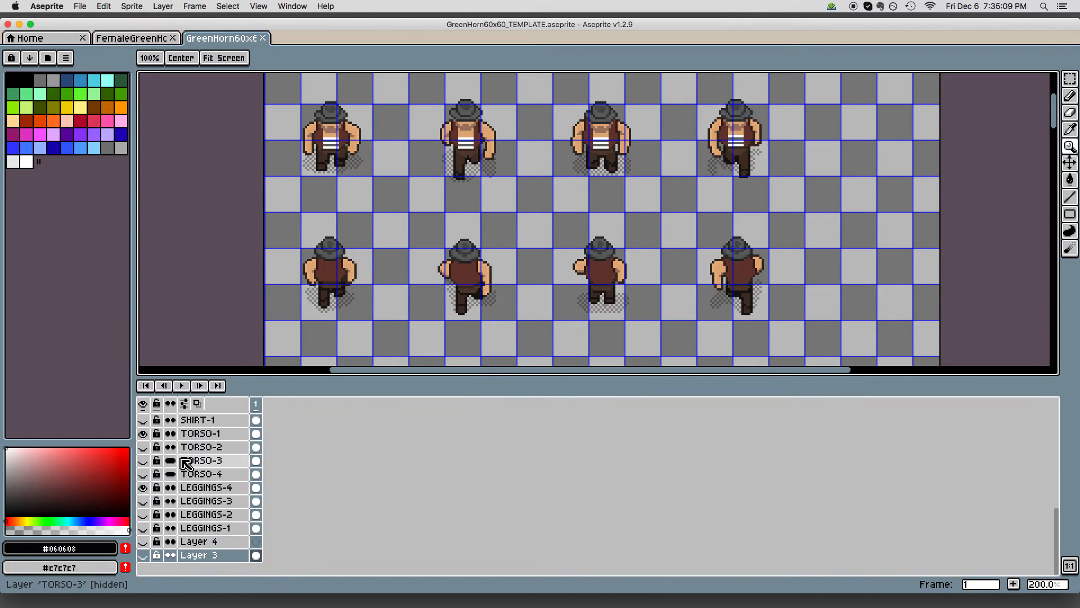
Hide the LEGGINGS-4 layer and alternate between showing LEGGINGS-2 and LEGGINGS-1 on the sprites
click(144, 435)
click(143, 489)
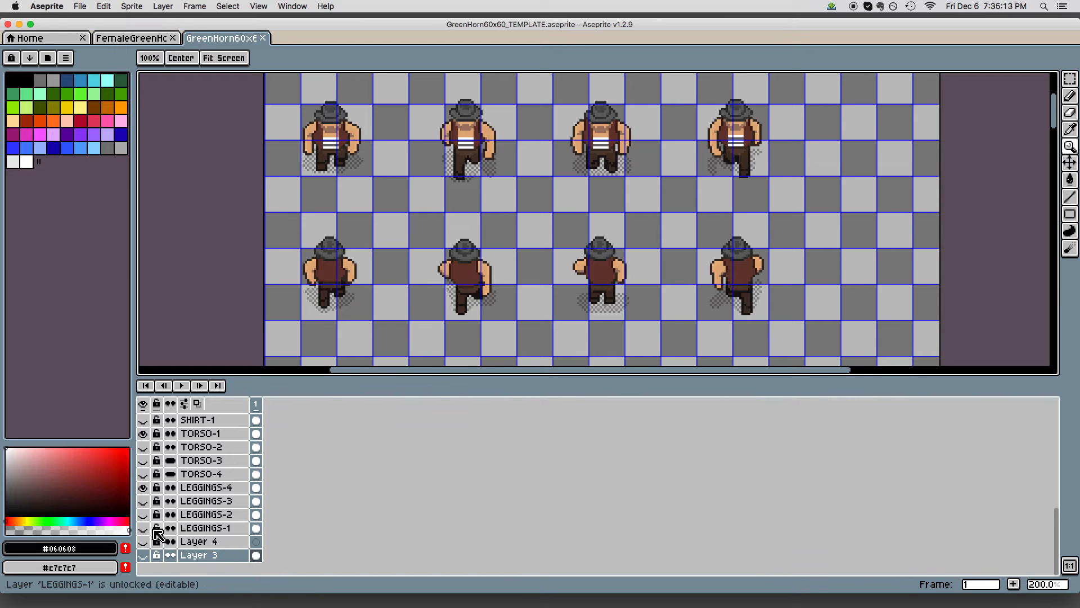
click(143, 487)
click(144, 516)
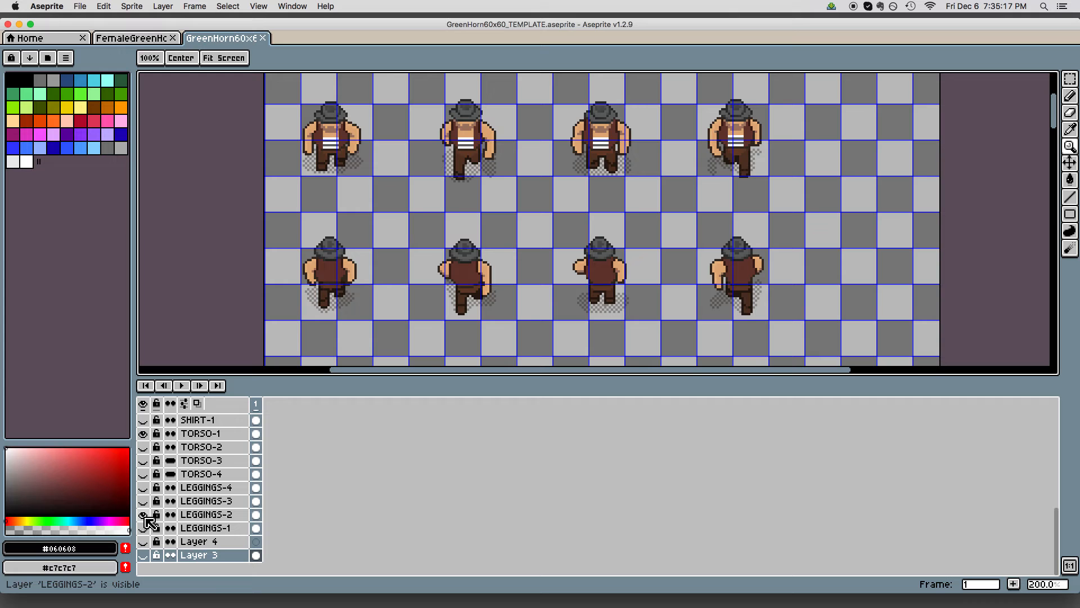
click(144, 516)
click(143, 528)
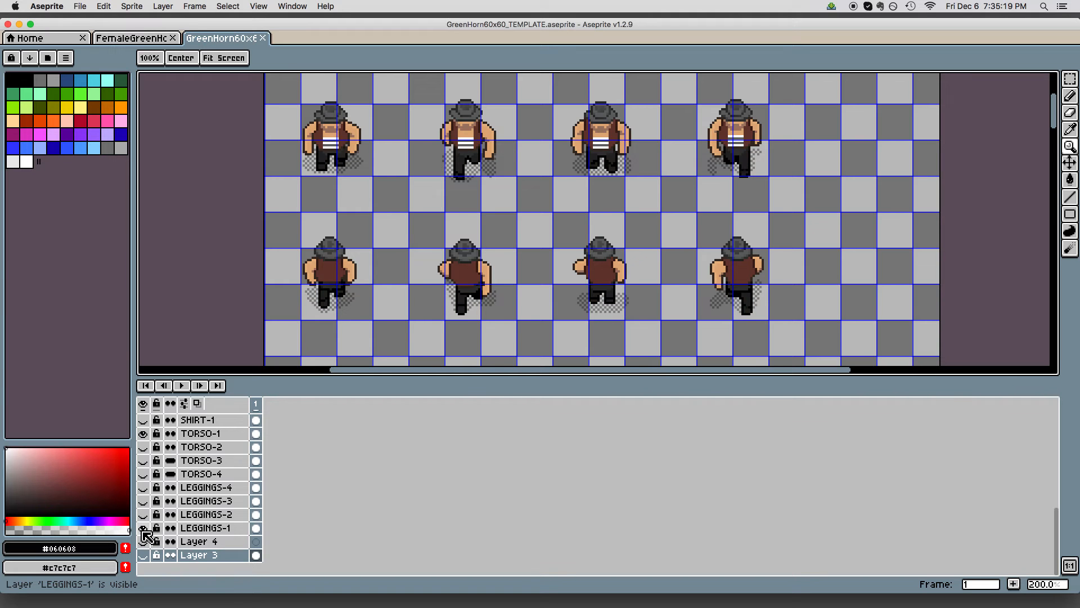
click(144, 529)
click(143, 515)
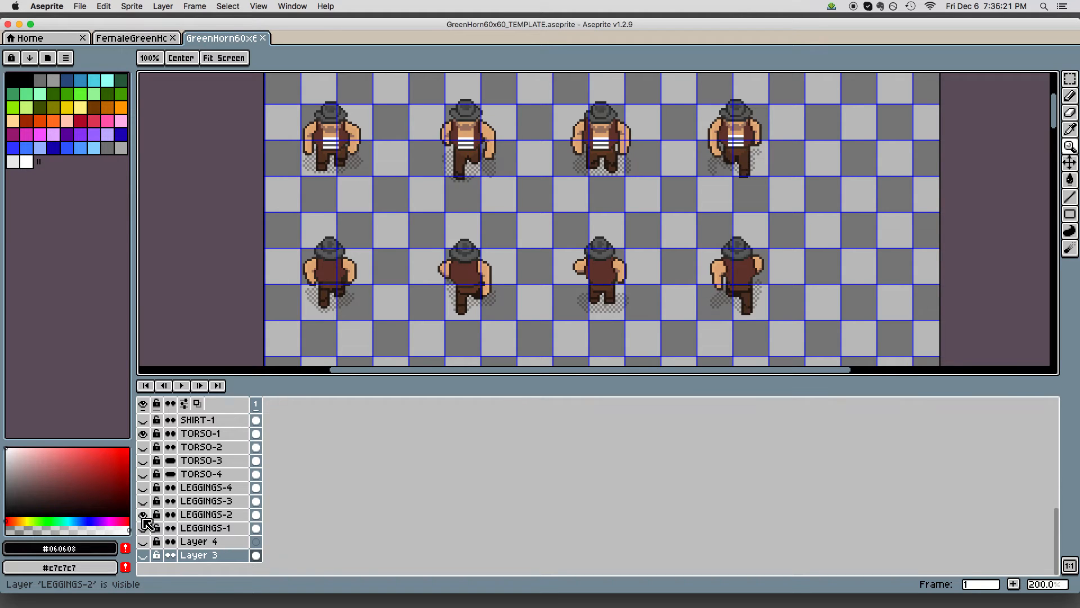
Toggle the LEGGINGS-2, LEGGINGS-3 and LEGGINGS-4 layers to compare the leg variants, ending with LEGGINGS-4 shown
click(144, 516)
click(144, 516)
click(144, 516)
click(144, 515)
click(145, 515)
click(145, 515)
click(145, 515)
click(144, 501)
click(145, 501)
click(144, 488)
click(145, 488)
click(145, 488)
click(145, 488)
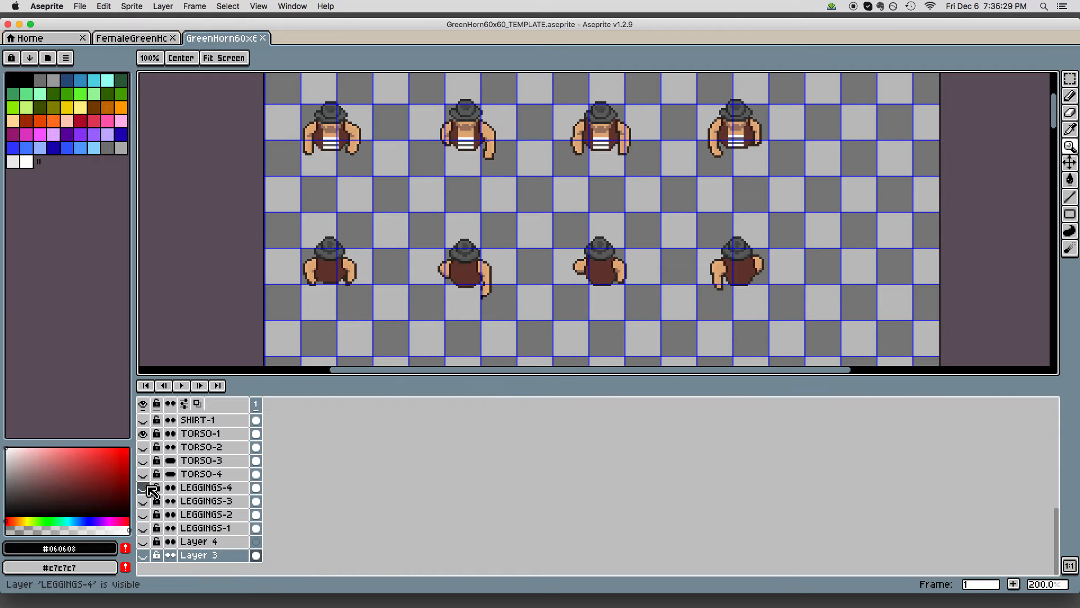
click(147, 488)
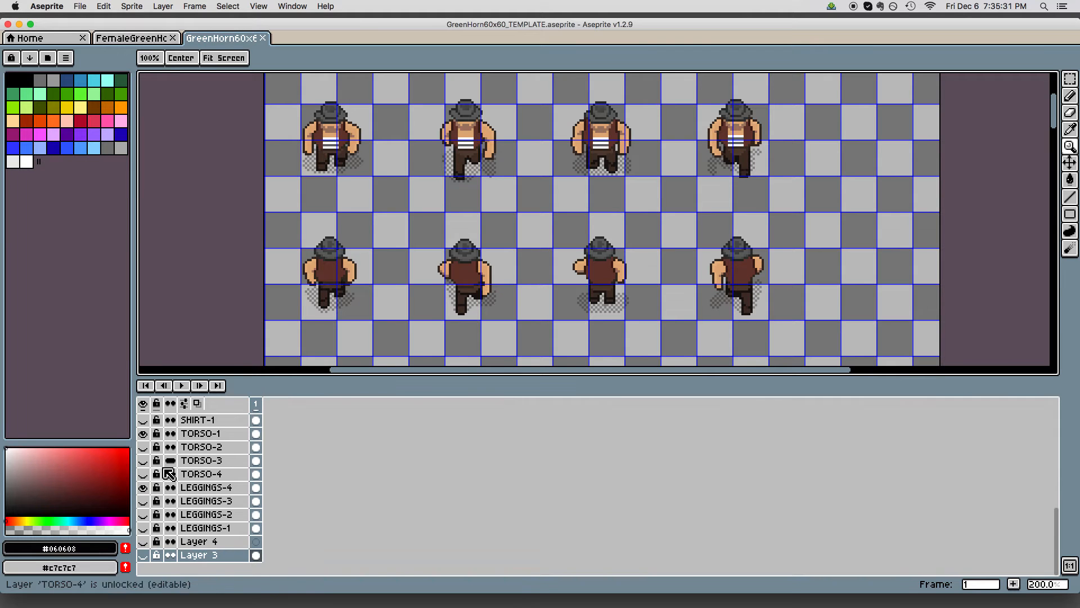
scroll(172, 476, up, 10)
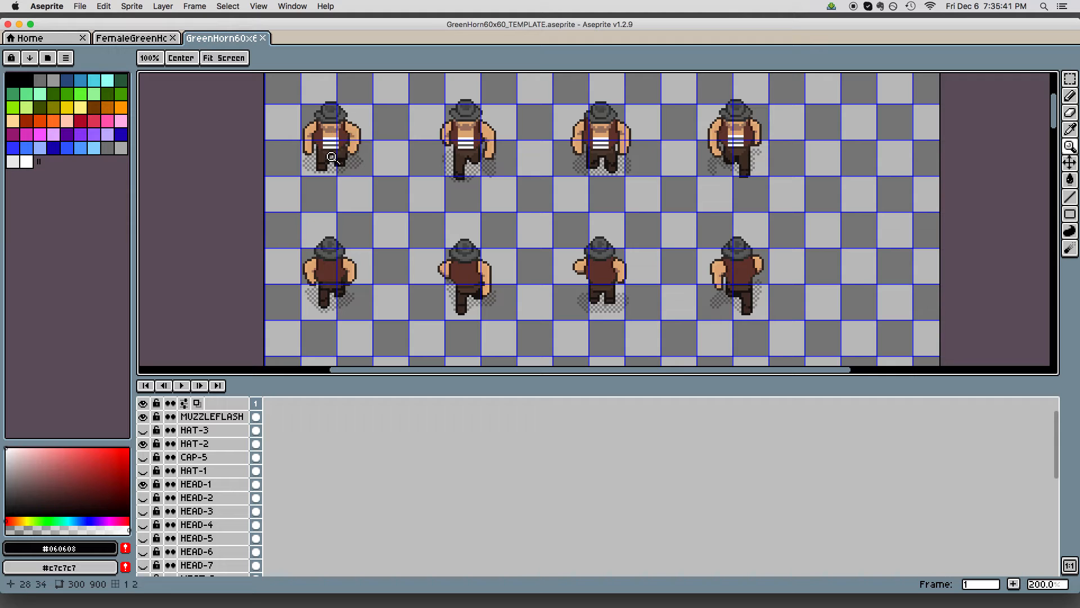
click(80, 7)
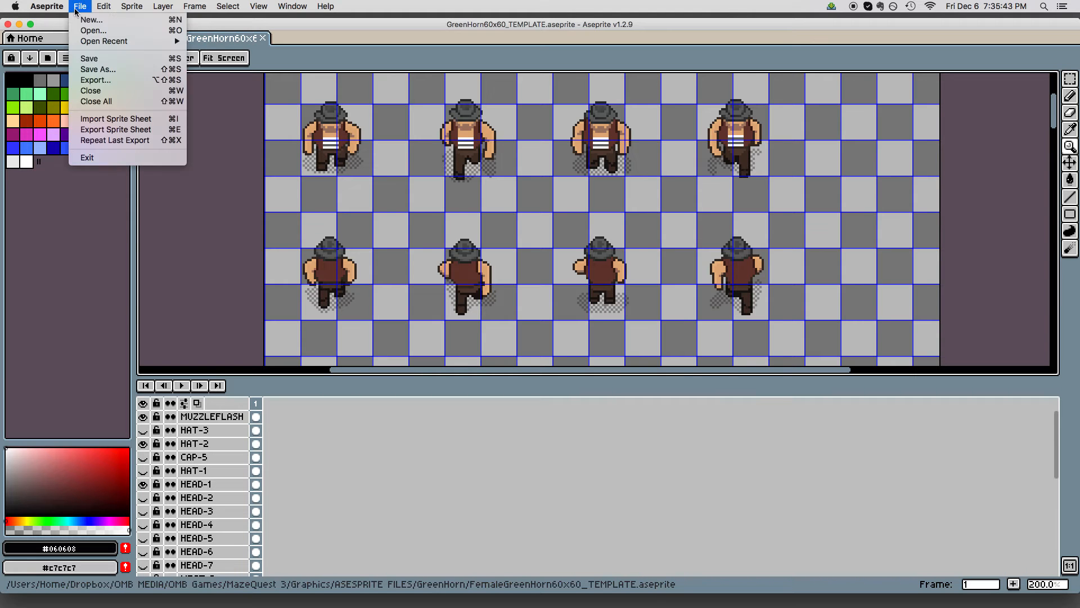
click(106, 77)
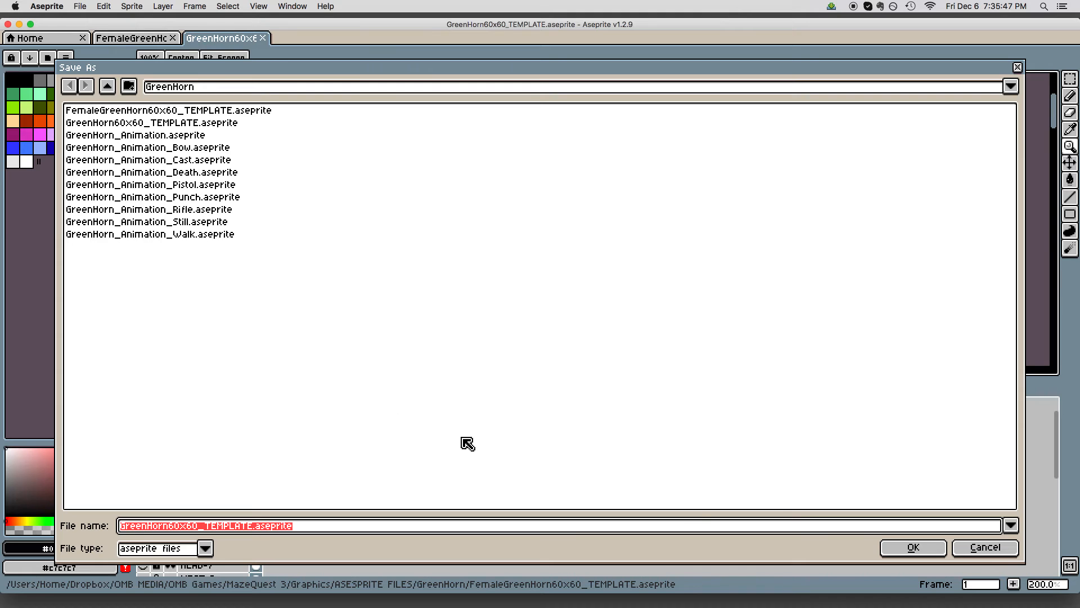
key(Escape)
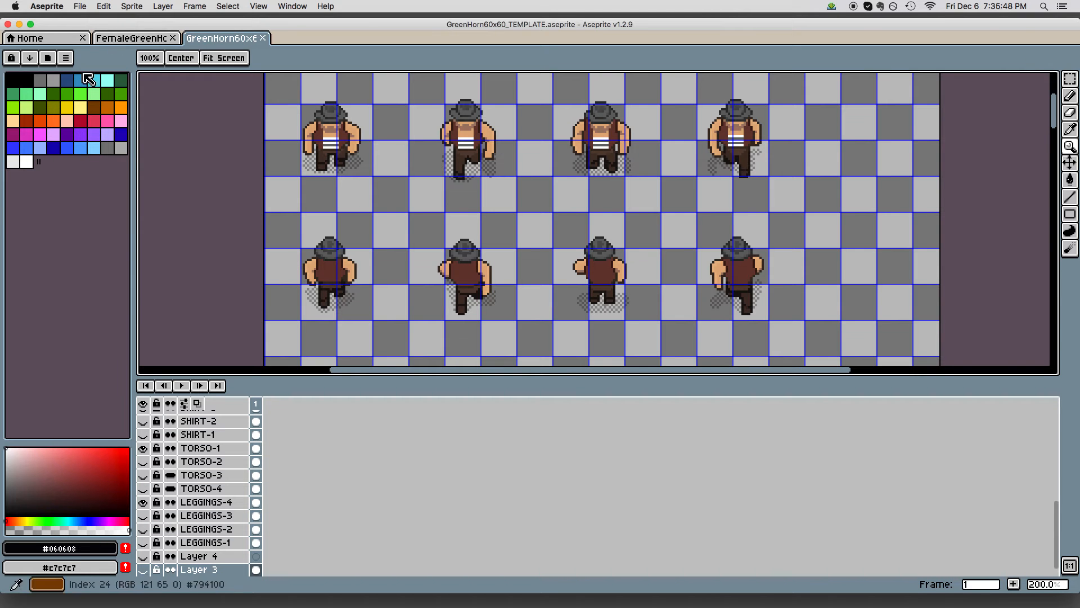
Set up a 200% PNG export of the template's visible layers and check the output file's name and folder
click(79, 7)
click(95, 81)
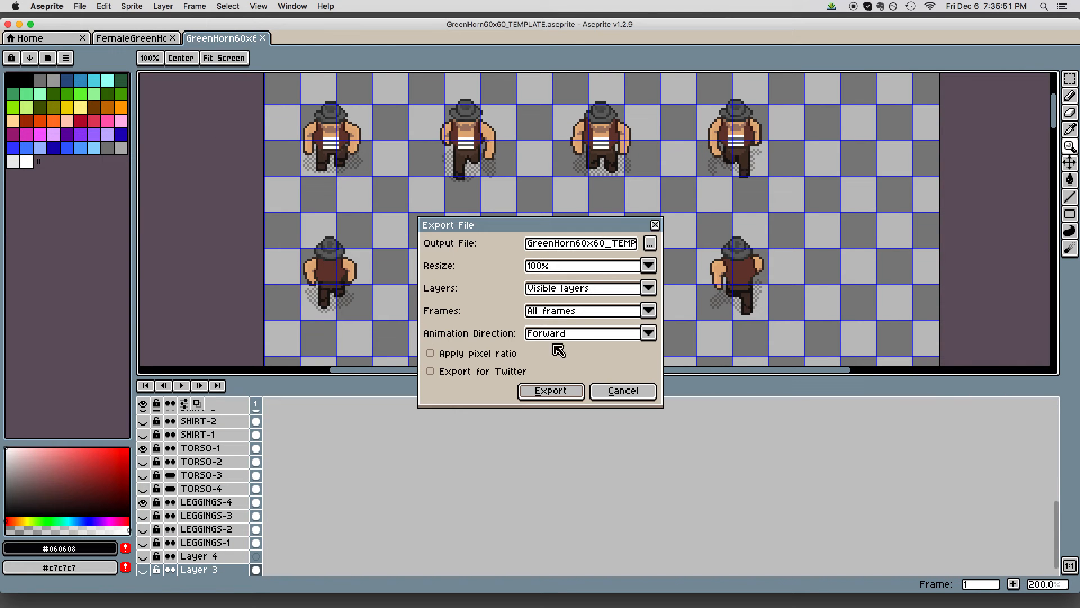
click(649, 265)
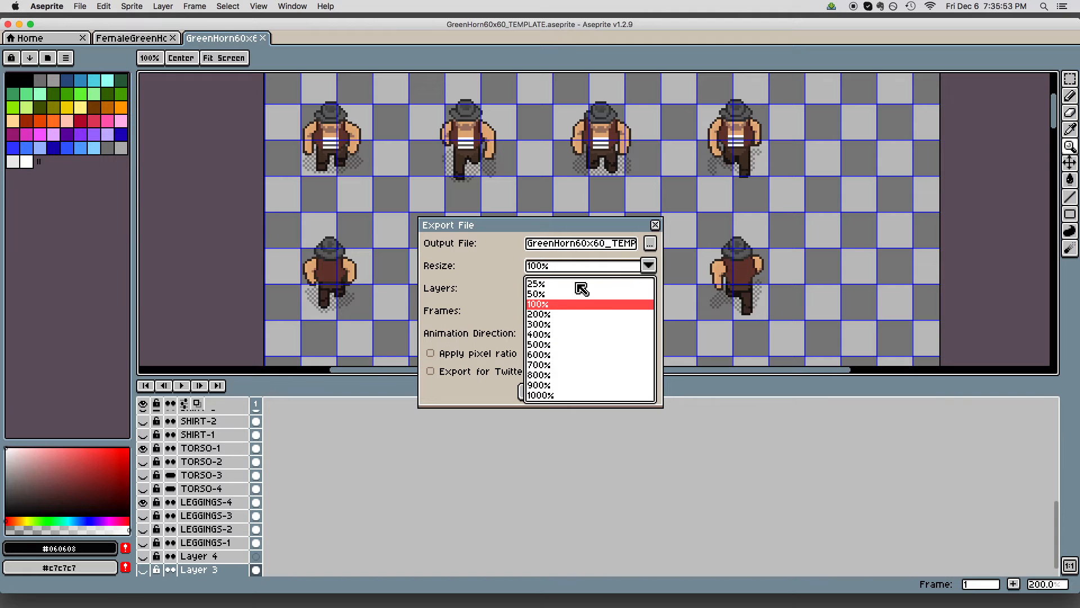
click(554, 317)
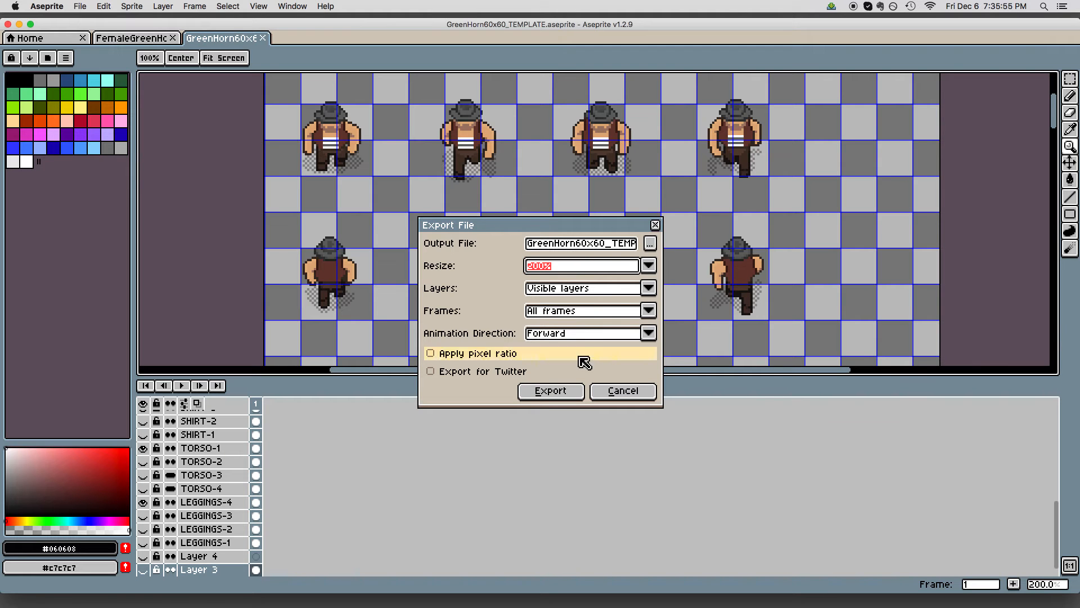
click(631, 246)
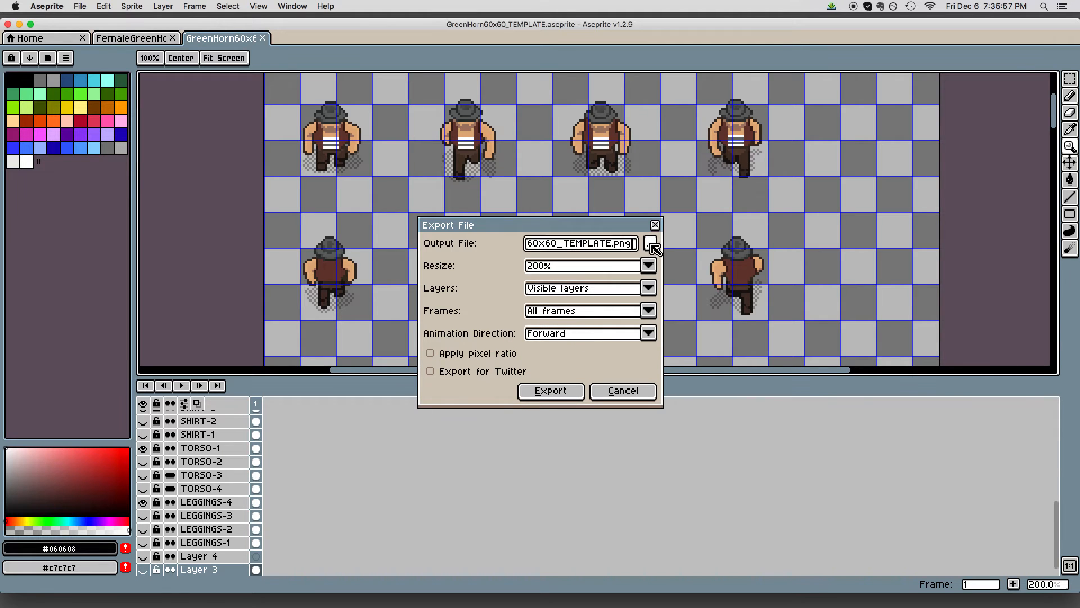
click(651, 243)
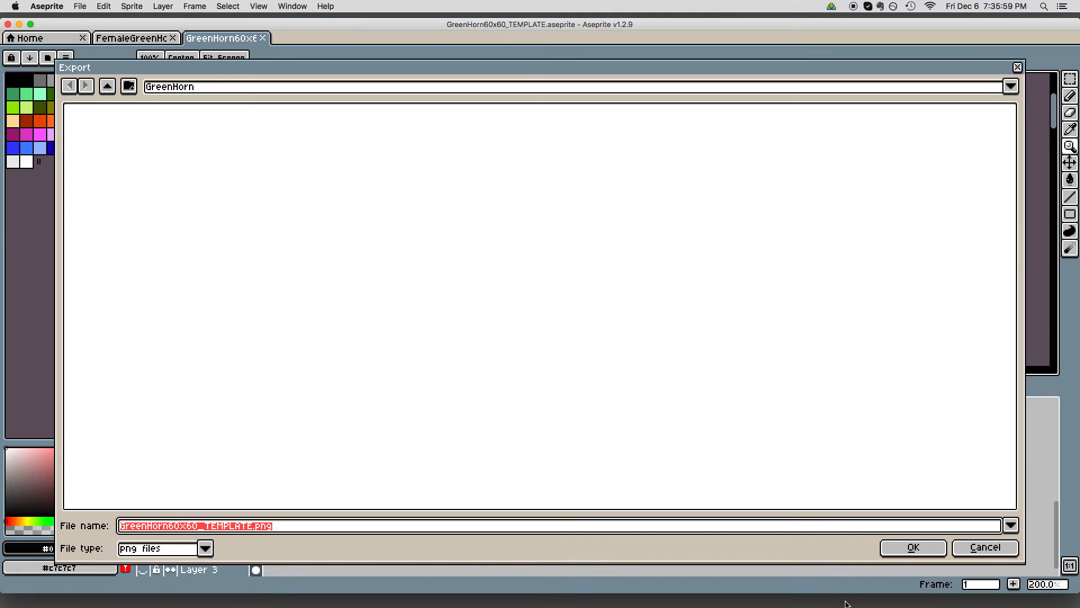
click(912, 547)
click(603, 246)
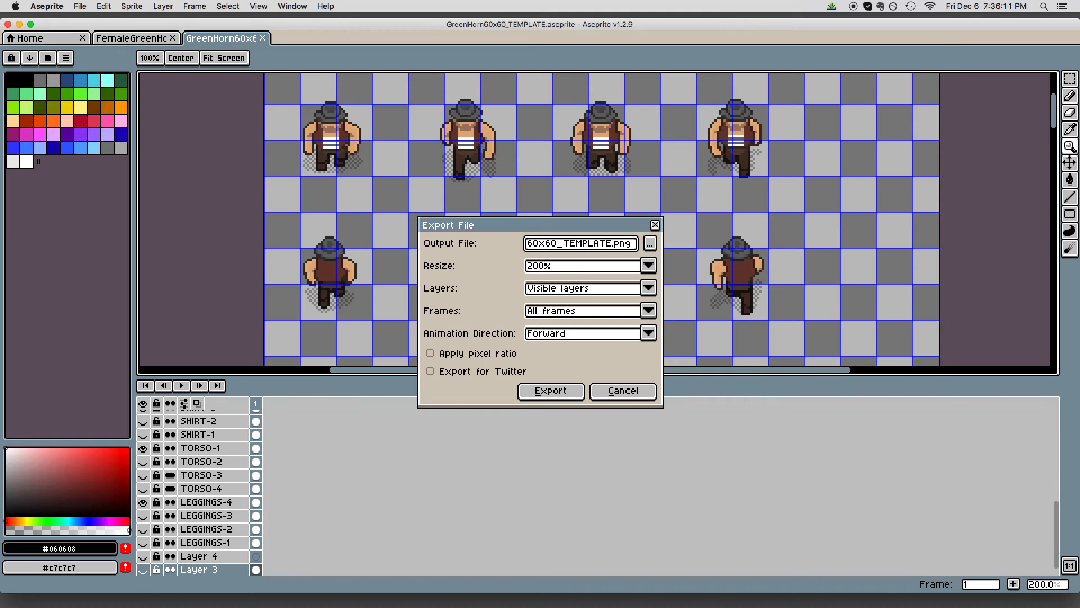
Switch to Character_Numbers.ods in OpenOffice Calc and go through the hat, head, torso, vest, shirt and leggings numbers in row 28
key(super+Tab)
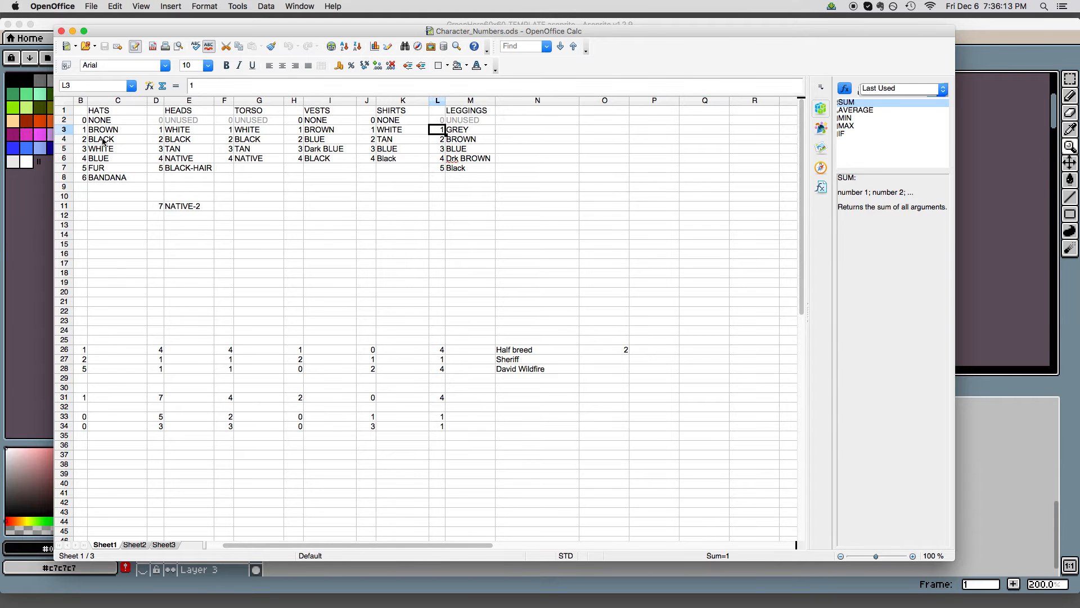
scroll(143, 171, left, 1)
click(140, 130)
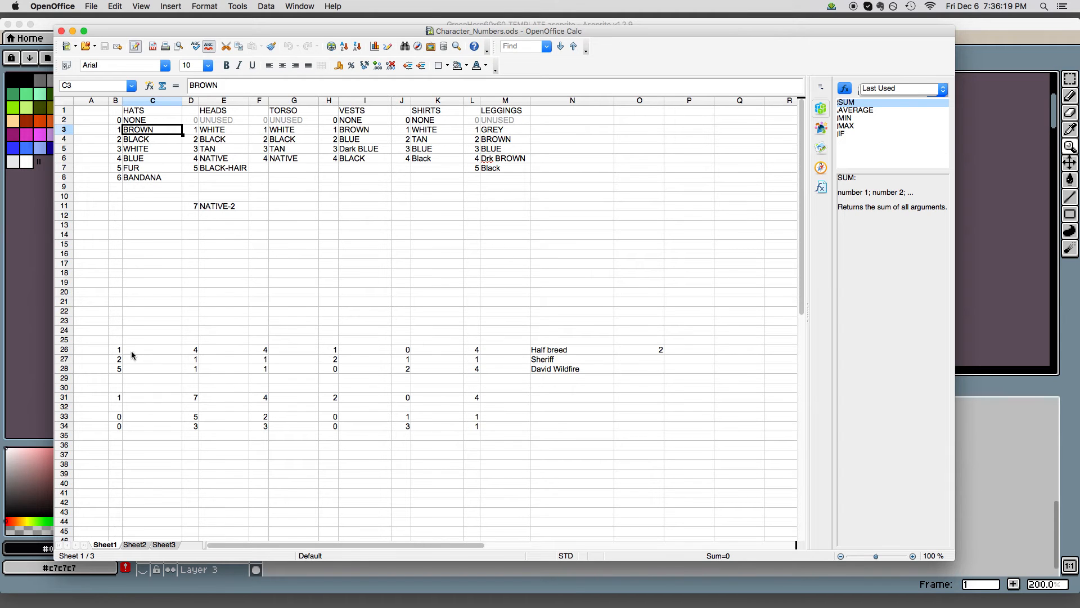
click(537, 368)
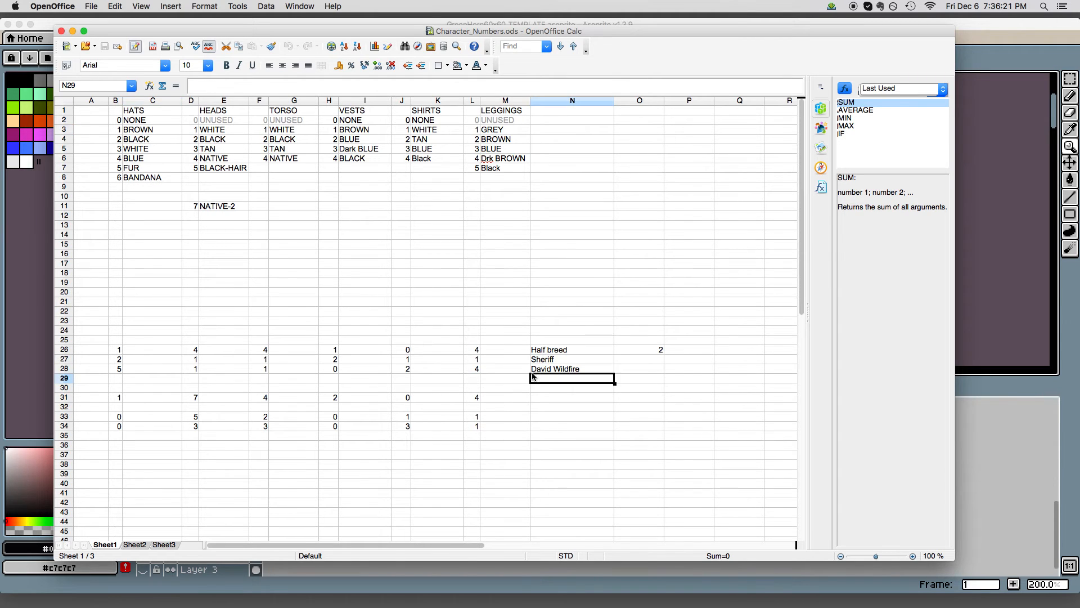
click(117, 370)
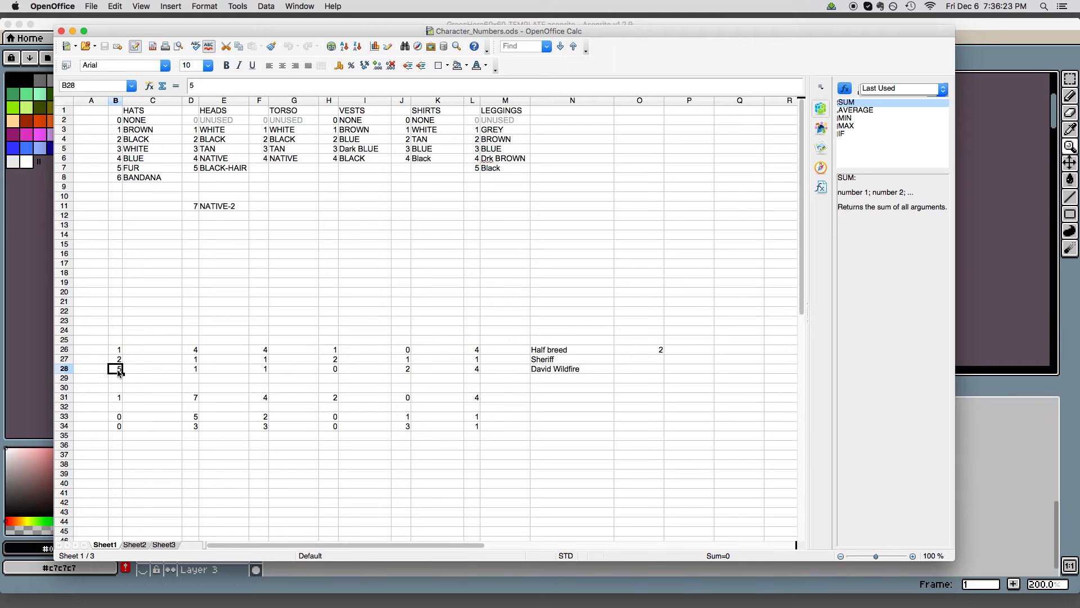
click(194, 370)
click(268, 372)
click(332, 372)
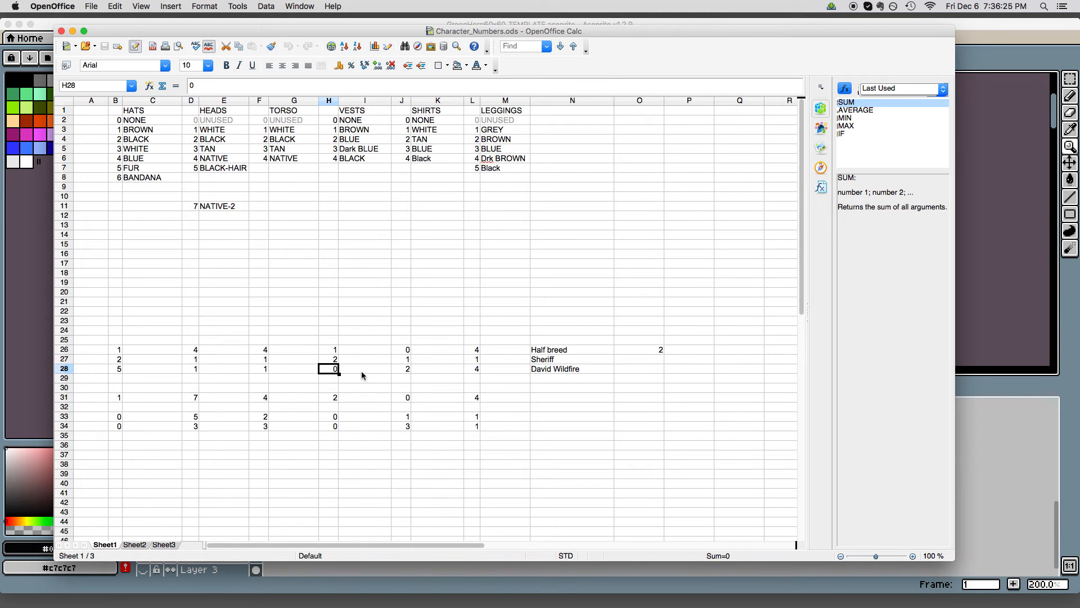
click(411, 370)
click(473, 375)
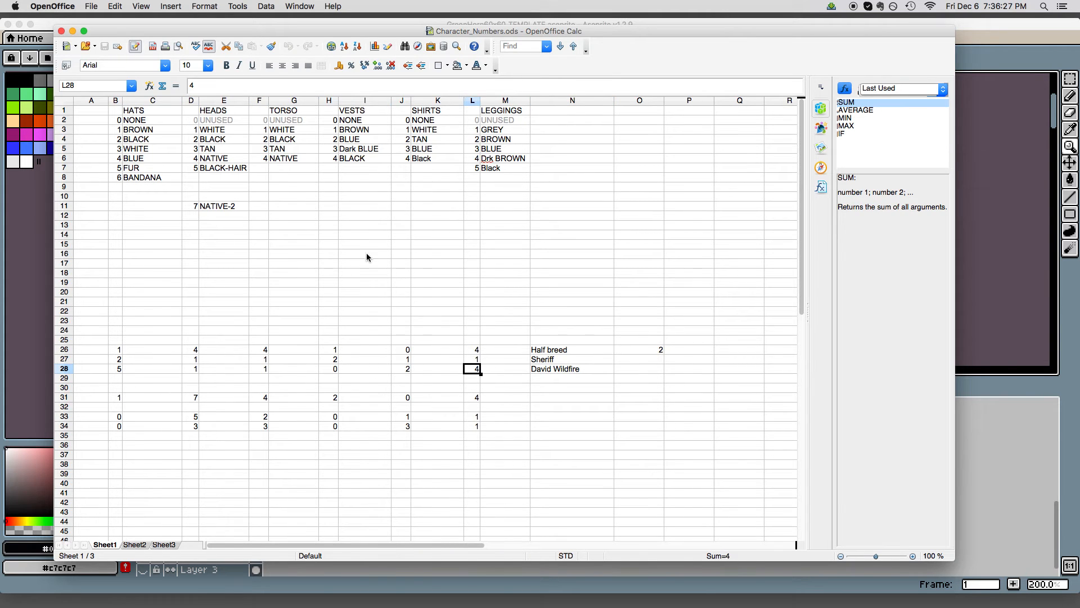
Match each part number in row 28 to its variant in the lists under HATS through LEGGINGS
click(118, 371)
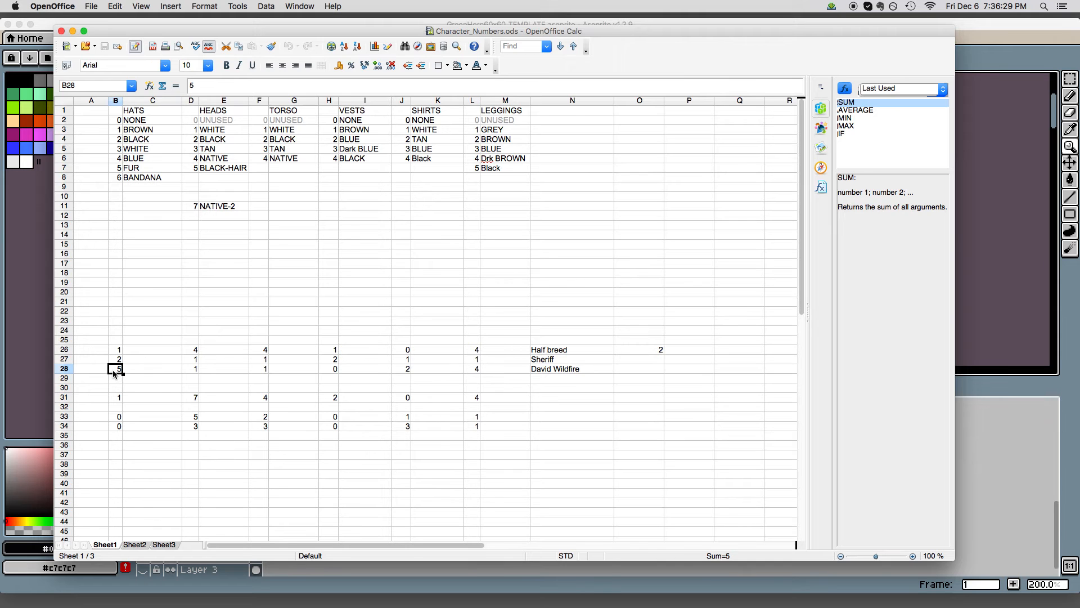
click(194, 371)
click(266, 372)
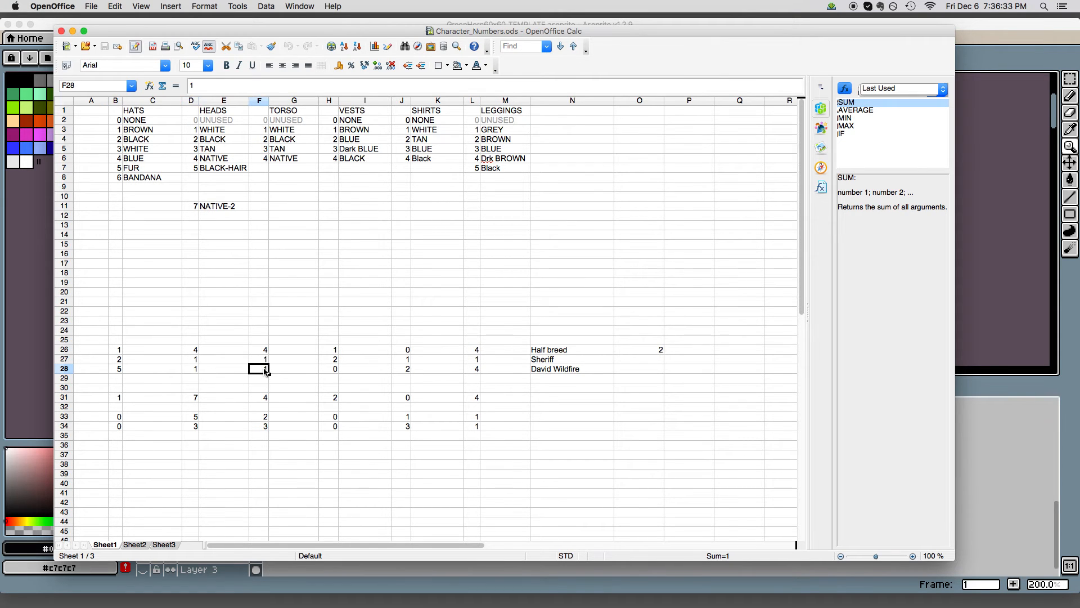
click(336, 372)
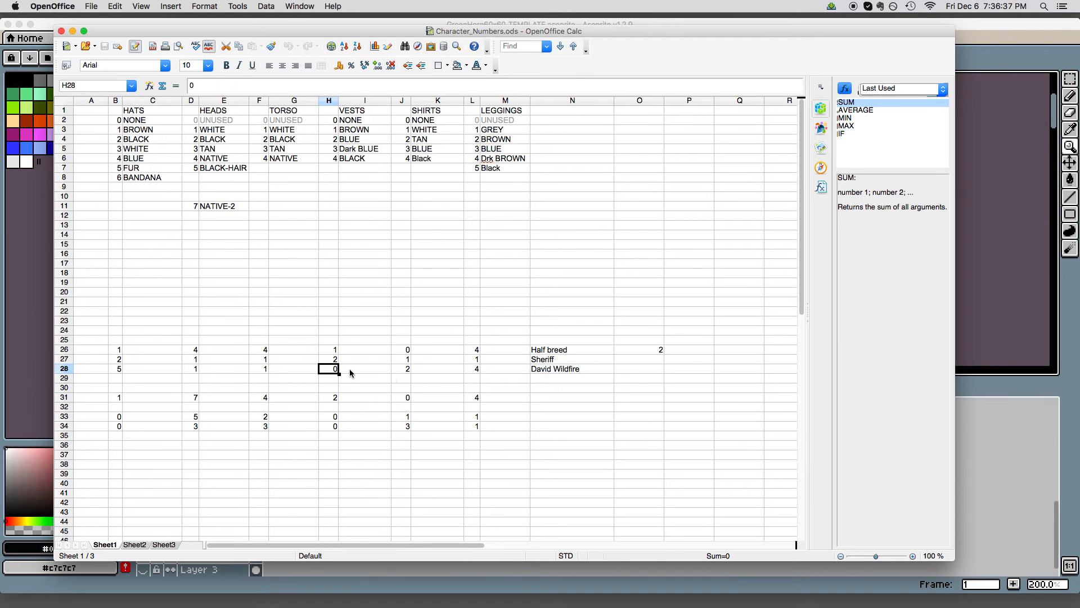
click(413, 375)
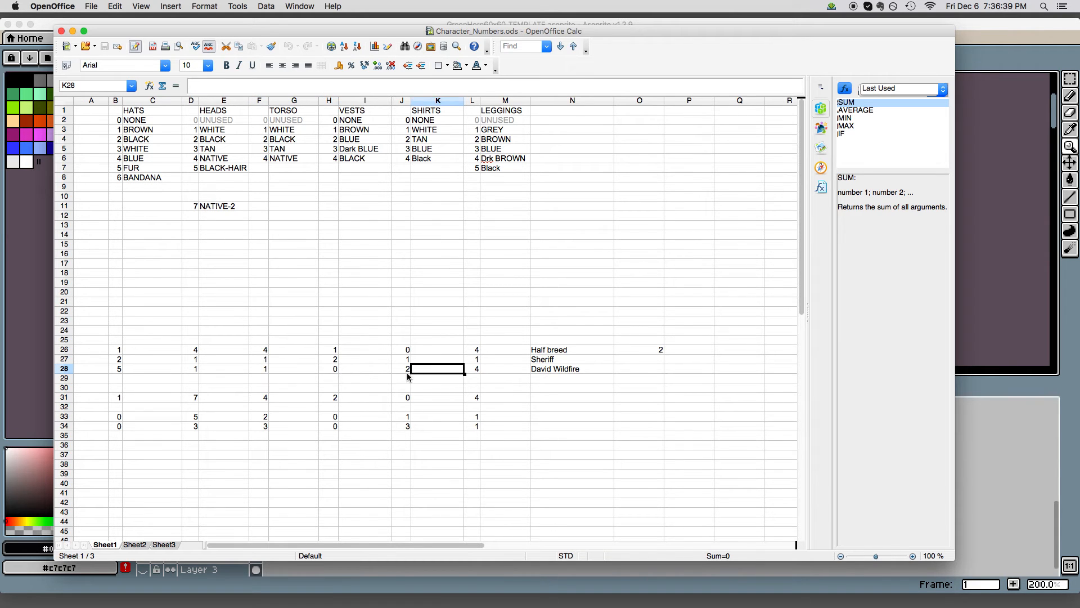
click(407, 374)
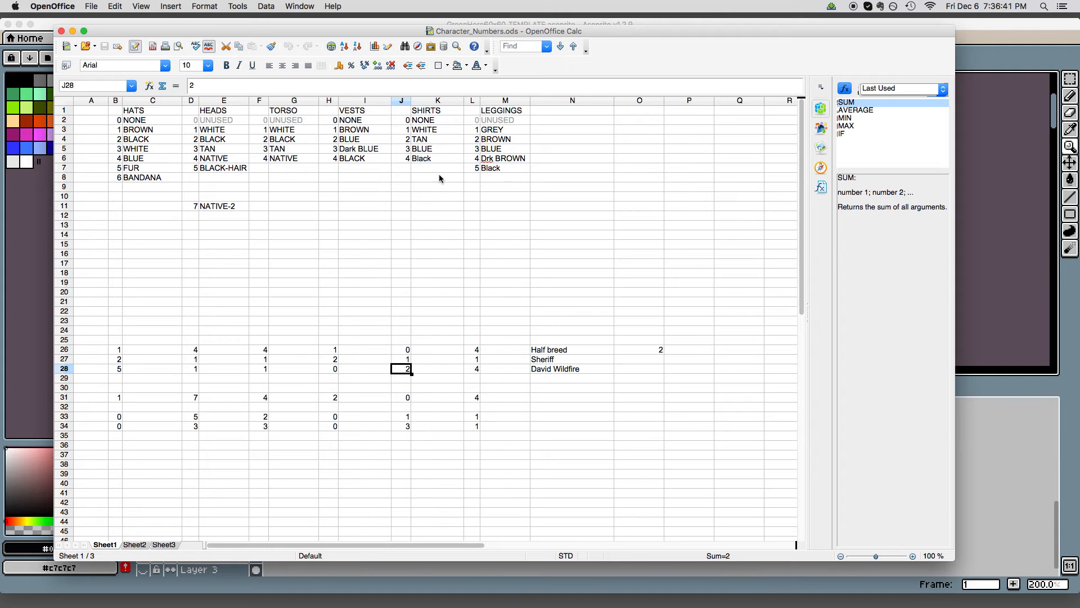
click(475, 372)
click(500, 162)
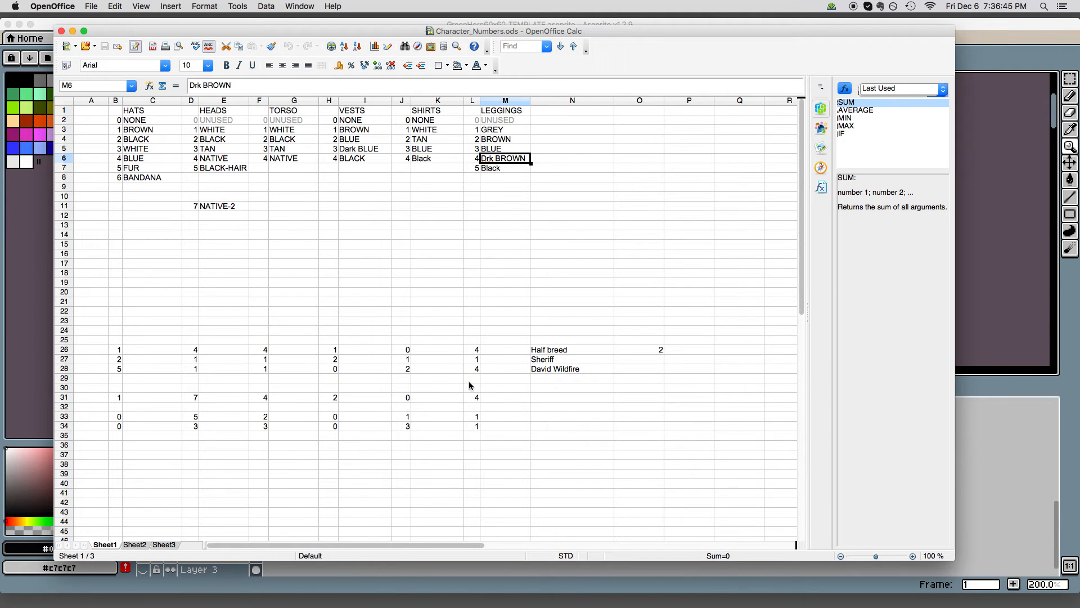
click(497, 370)
click(620, 381)
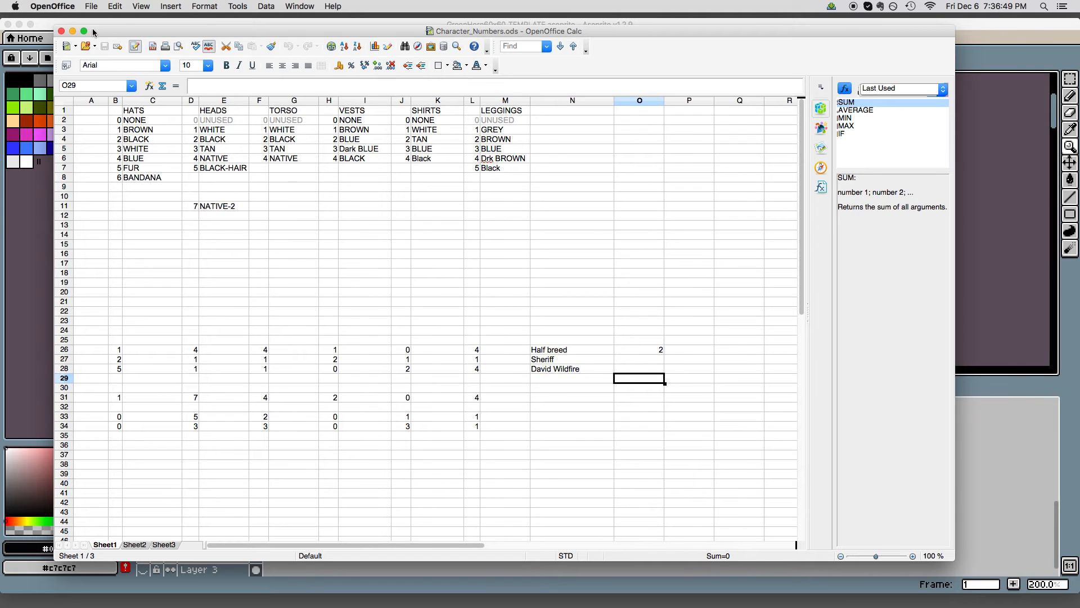
Put the spreadsheet away, return to Aseprite and cancel the pending file export
drag(113, 25, 112, 45)
click(137, 25)
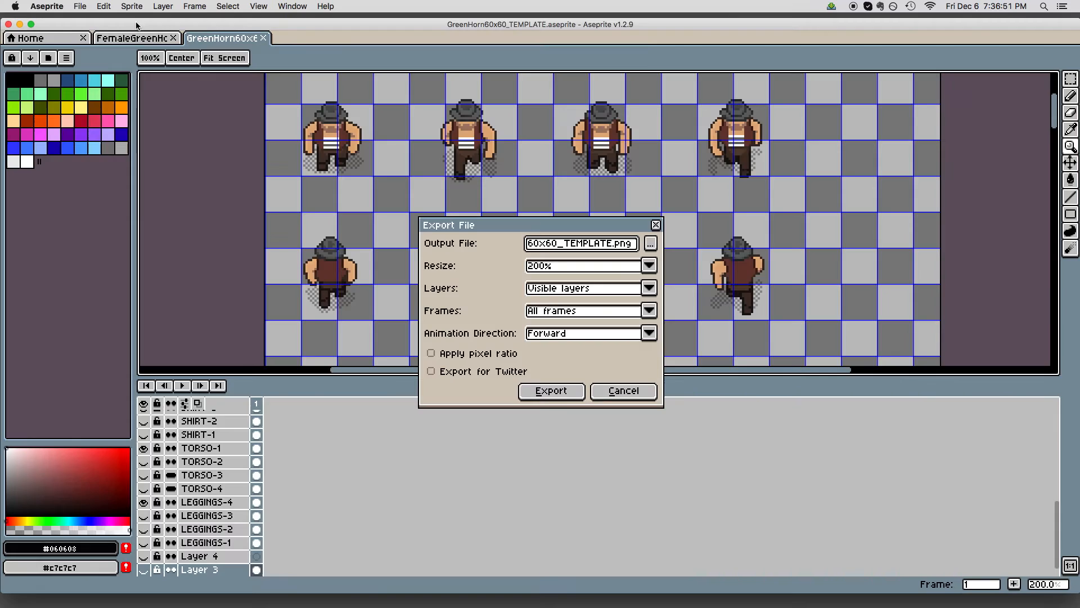
click(624, 391)
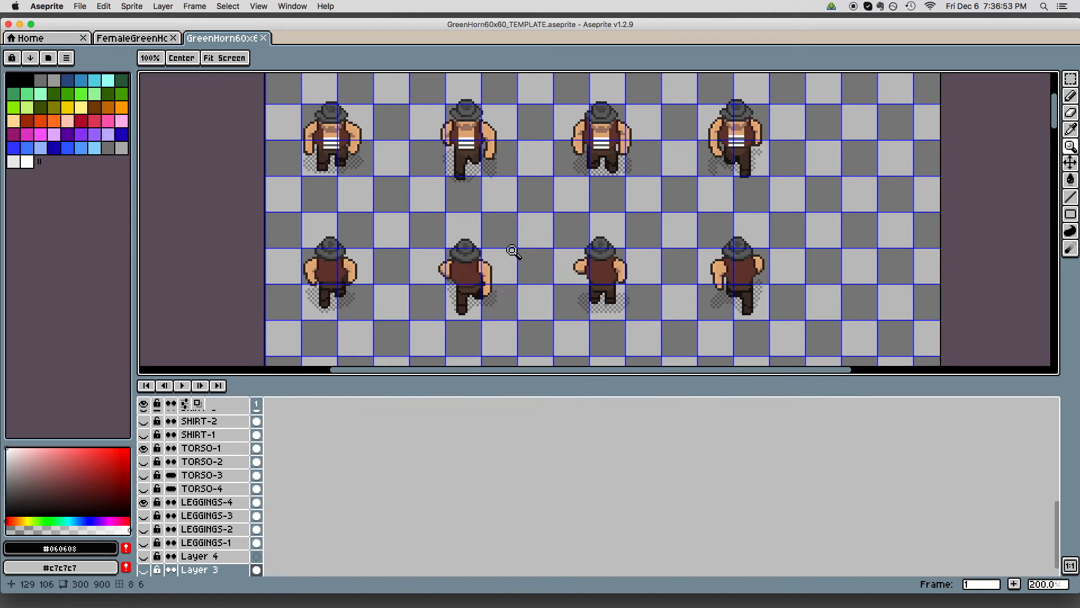
Switch to FemaleGreenHorn60x60_TEMPLATE.aseprite, hide the timeline and look over the whole female sprite sheet and its walking poses
click(145, 38)
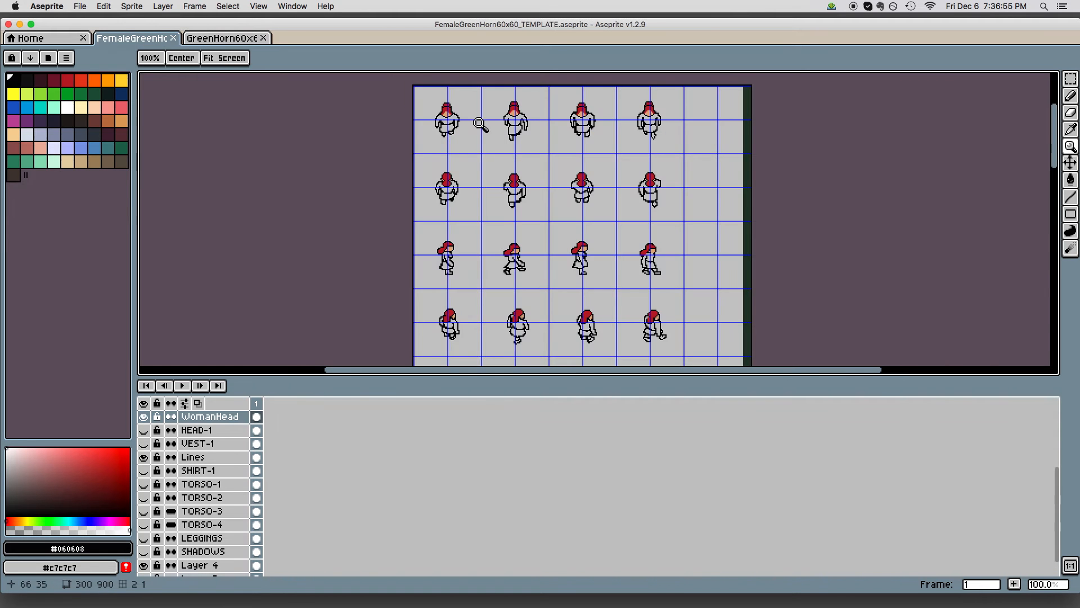
click(532, 119)
scroll(571, 282, up, 5)
key(Tab)
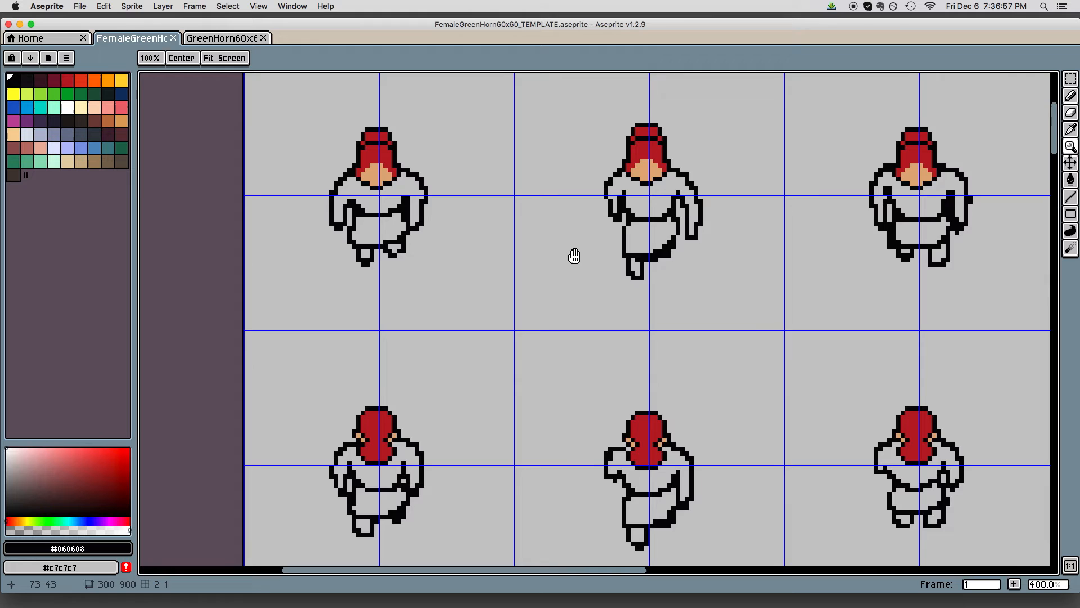
scroll(539, 293, right, 2)
scroll(500, 291, down, 2)
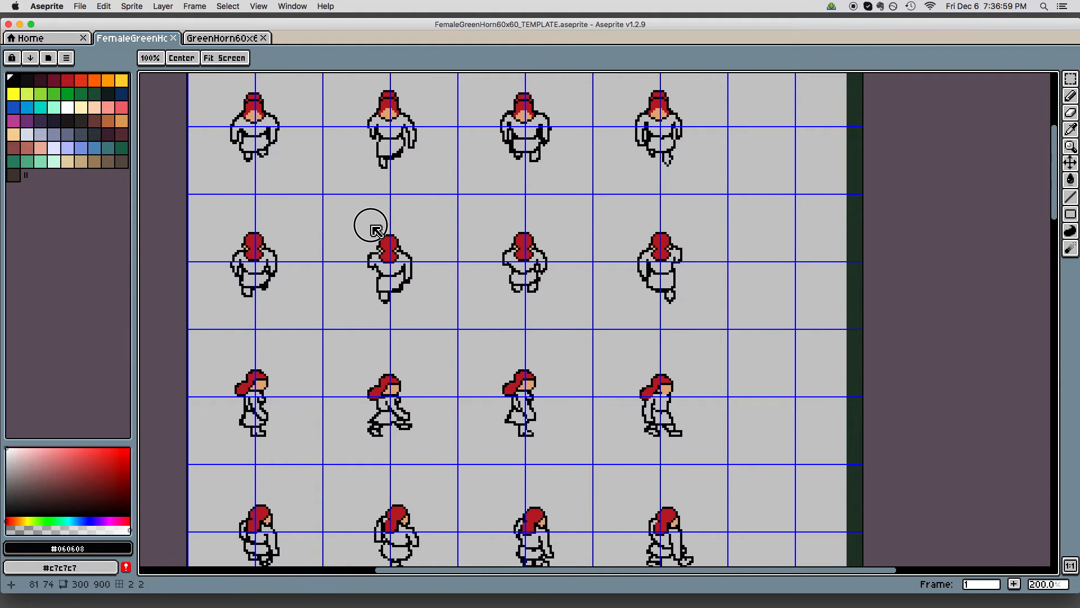
drag(388, 258, 431, 247)
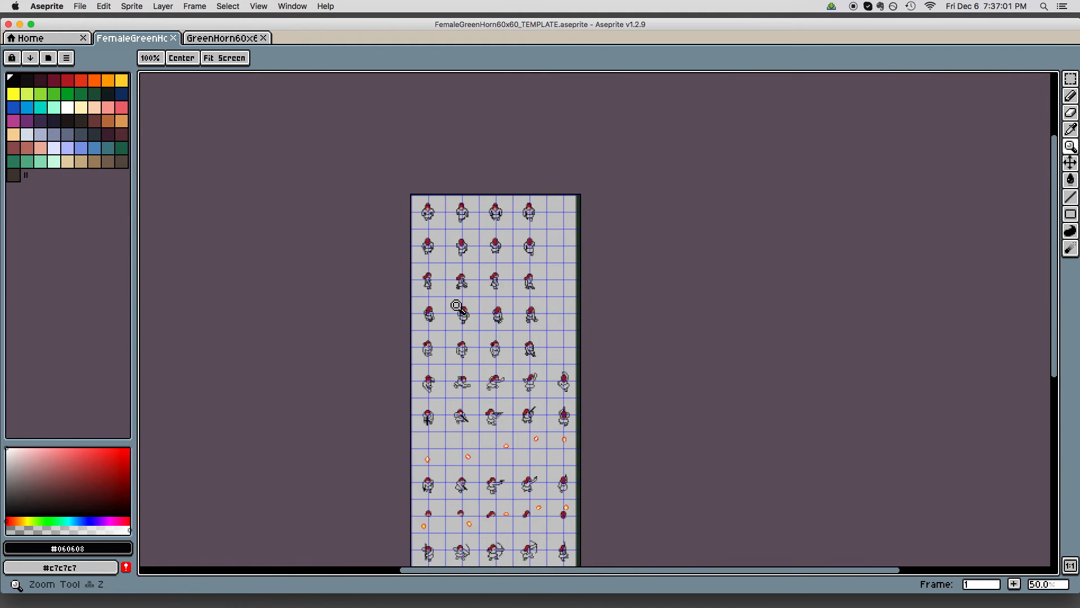
drag(465, 310, 421, 212)
scroll(502, 237, up, 5)
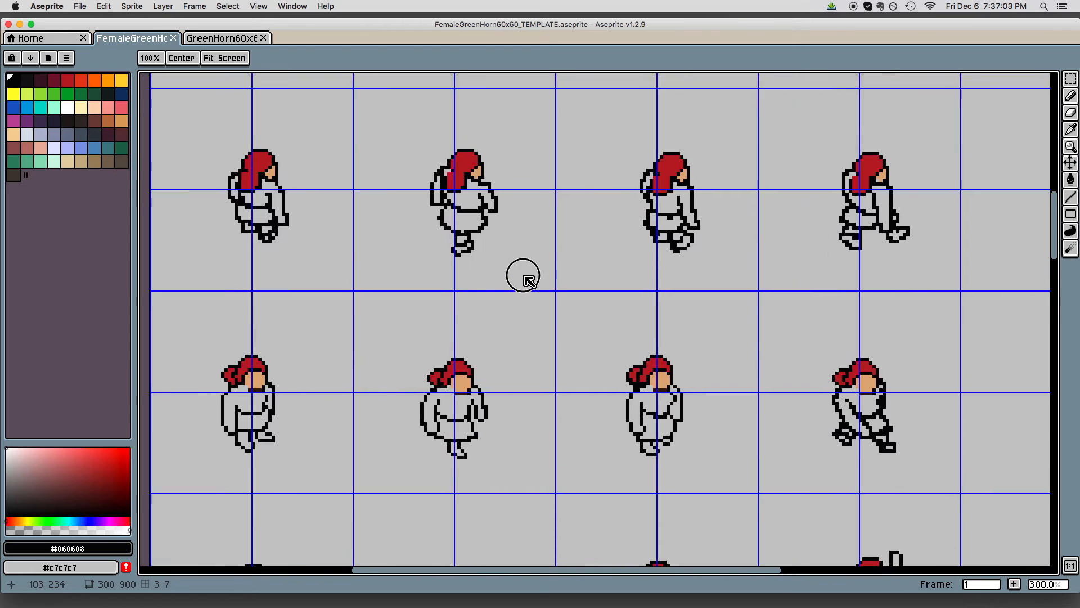
scroll(516, 325, up, 3)
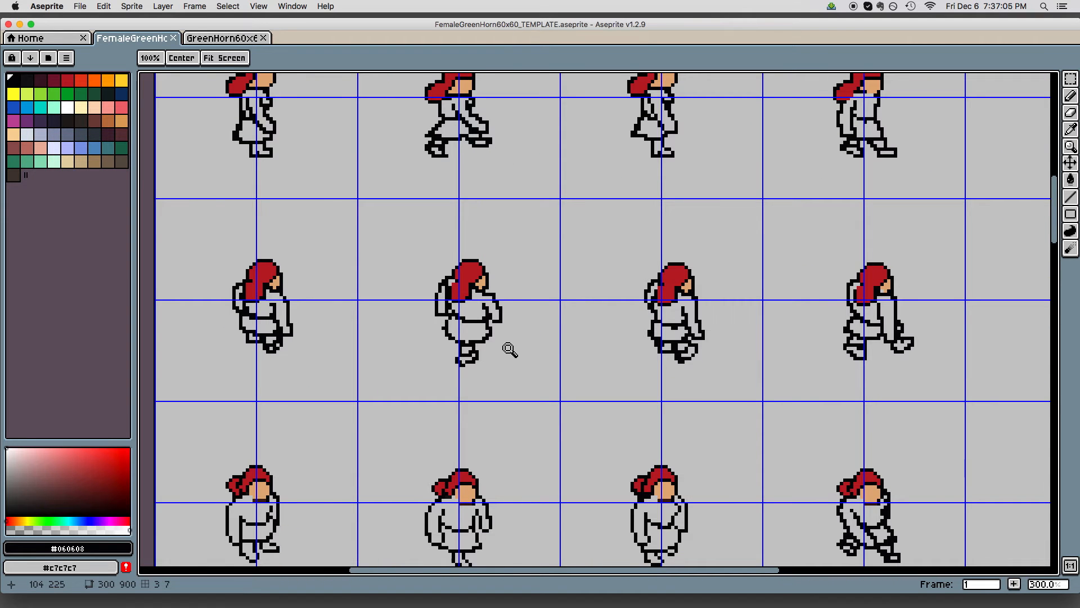
Examine the female template's front-, back- and side-facing walking frames in the sheet's upper rows
drag(523, 323, 487, 396)
drag(473, 319, 535, 392)
drag(441, 190, 542, 309)
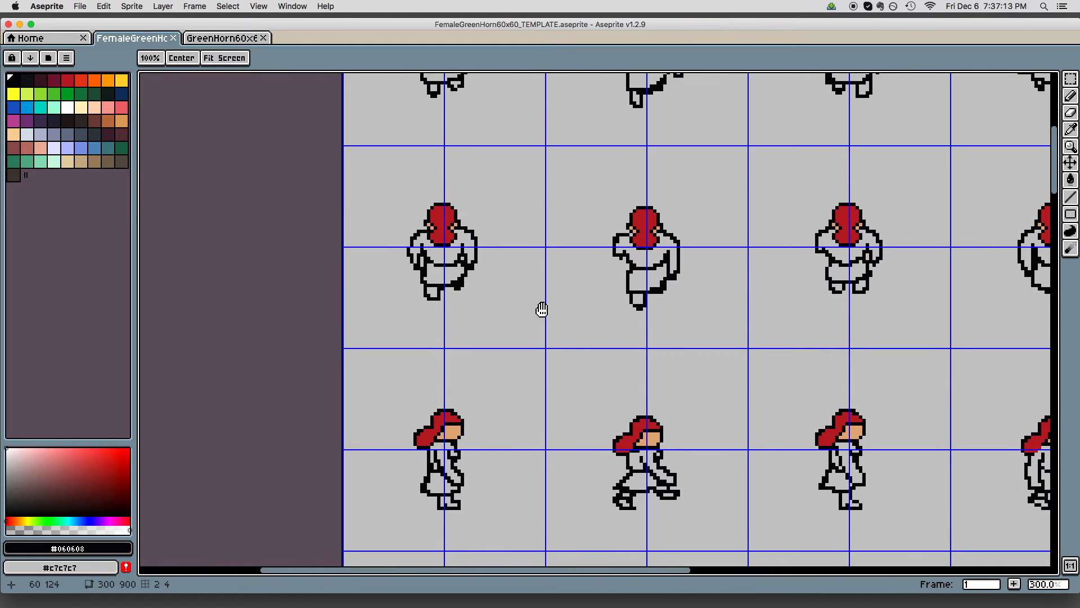
drag(551, 253, 557, 459)
scroll(562, 379, up, 5)
scroll(562, 379, right, 3)
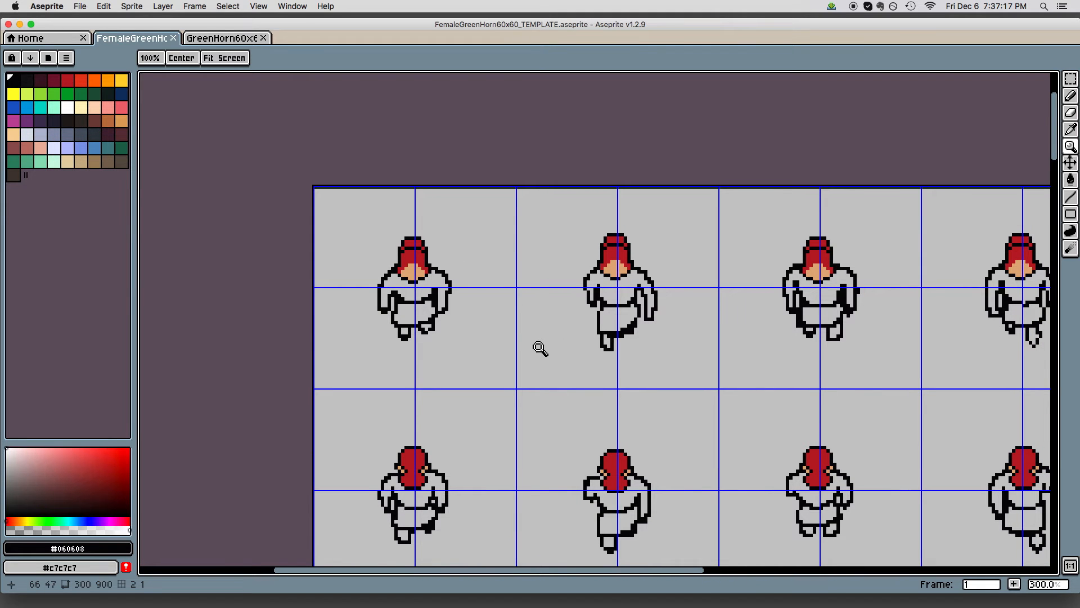
scroll(540, 349, down, 5)
scroll(540, 348, right, 4)
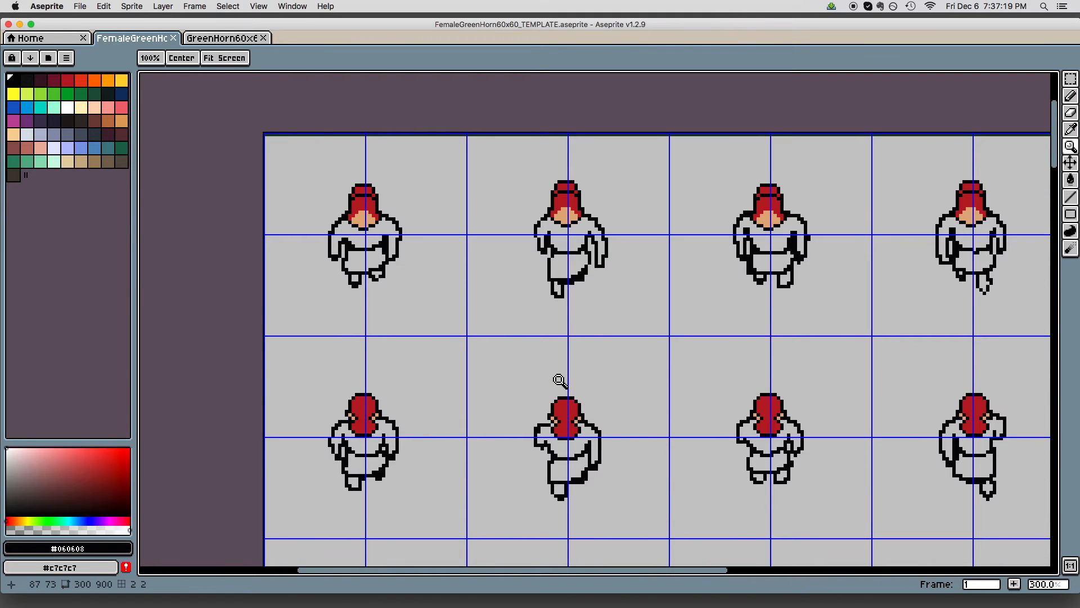
drag(719, 355, 675, 377)
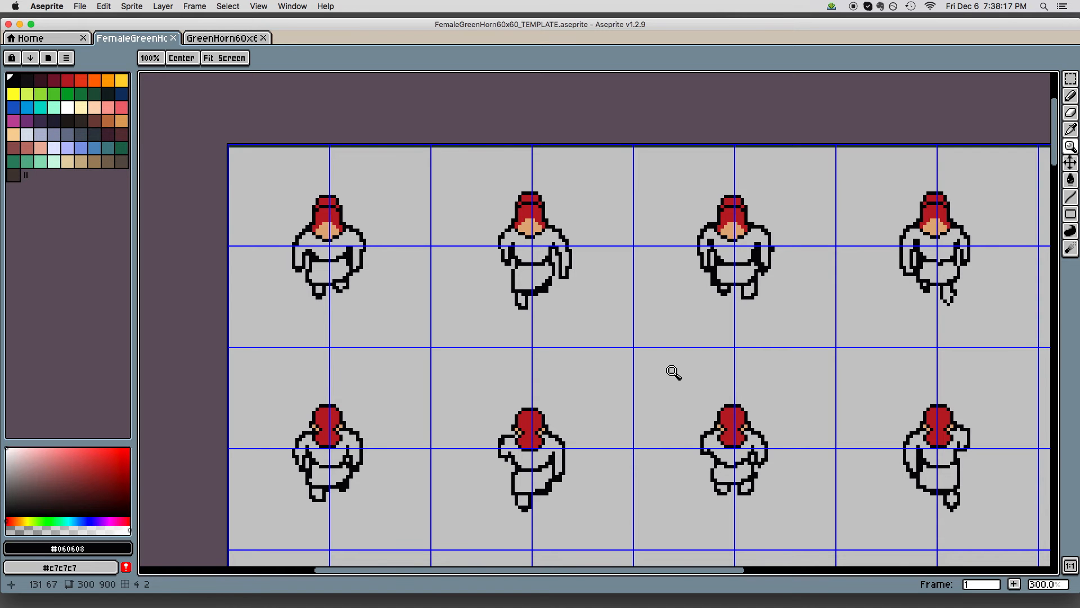
Look through the female template's lower rows, comparing the punching, rifle and muzzle-flash frames with the diagonal walking frames
scroll(712, 317, down, 5)
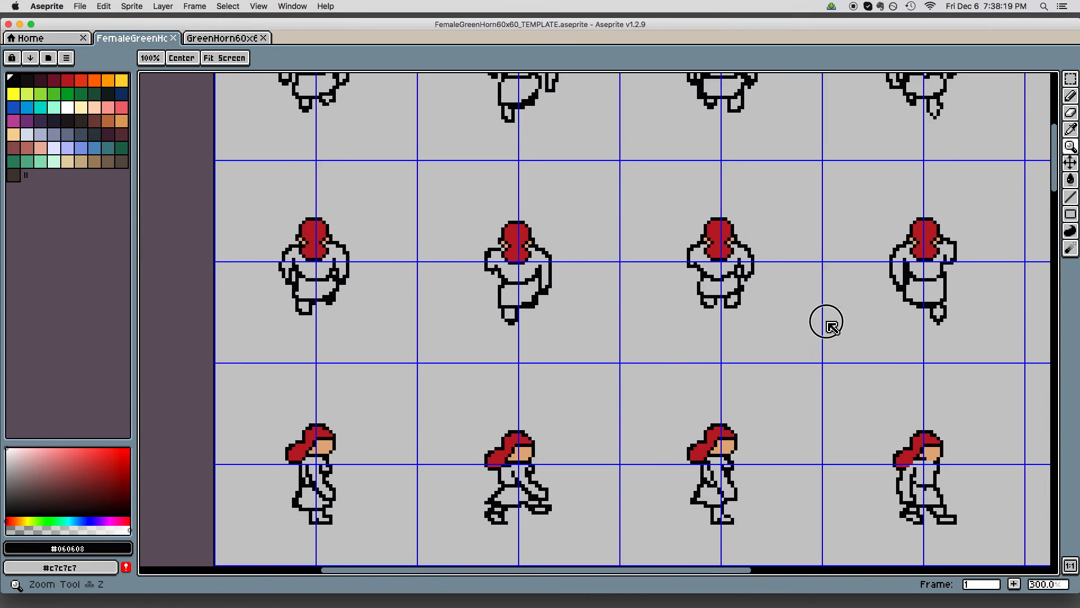
scroll(873, 304, down, 5)
scroll(919, 393, down, 3)
scroll(802, 251, up, 5)
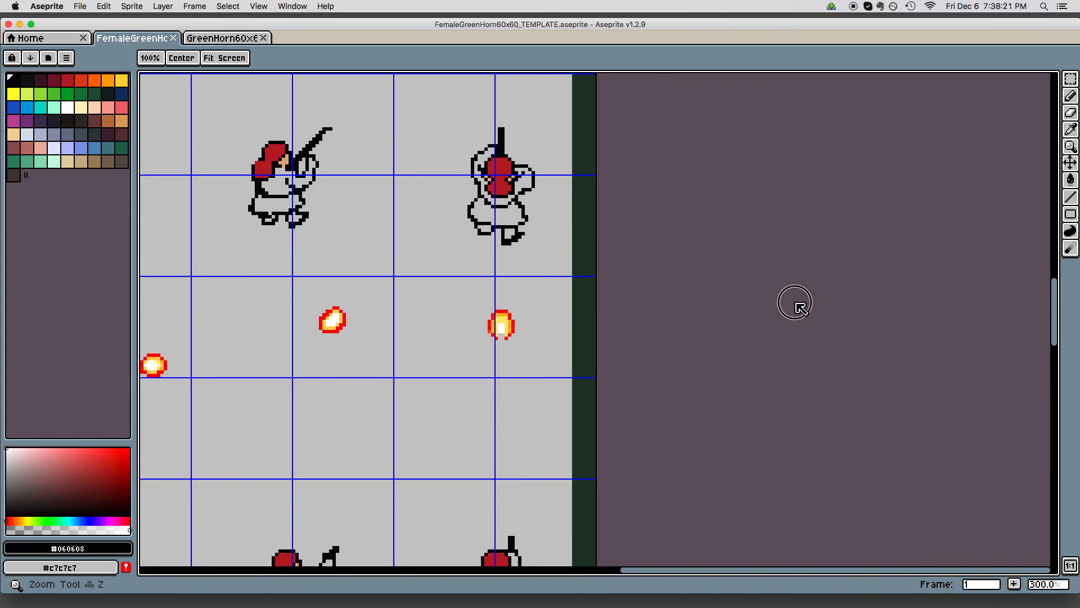
scroll(758, 282, left, 6)
scroll(812, 296, up, 10)
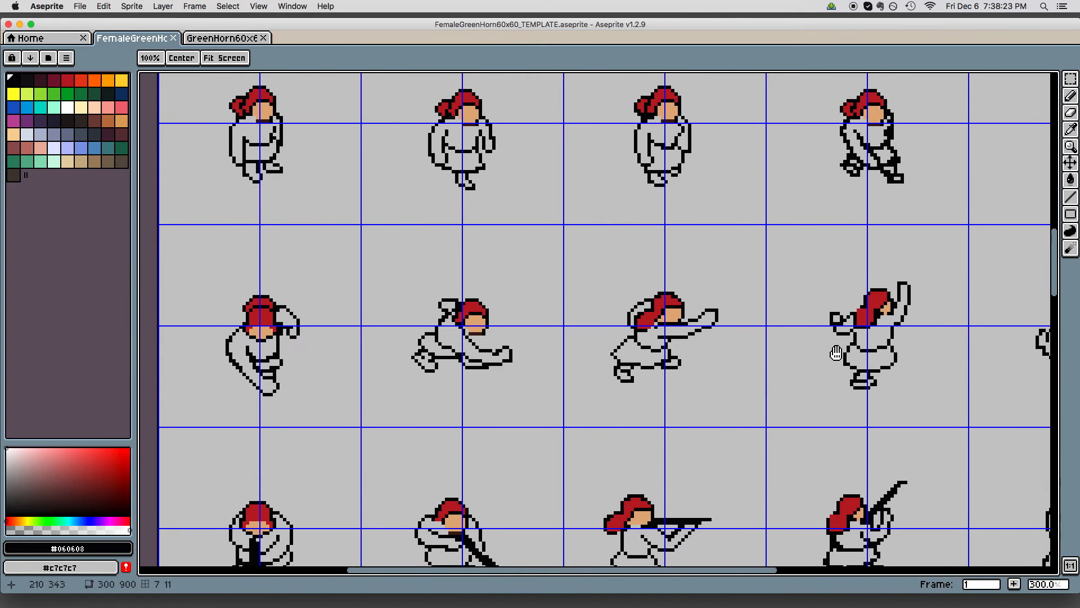
scroll(833, 428, up, 3)
scroll(880, 314, down, 10)
scroll(880, 314, right, 3)
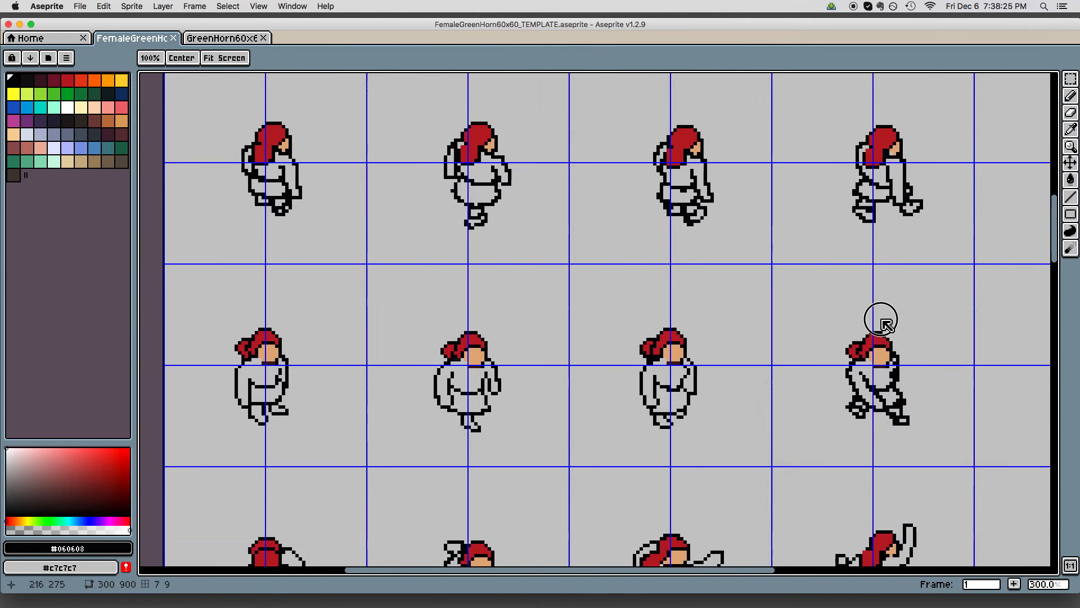
Look through the female template's attack rows, from the punching and rifle poses down to the pistol and bow poses
scroll(896, 364, down, 5)
scroll(876, 298, right, 2)
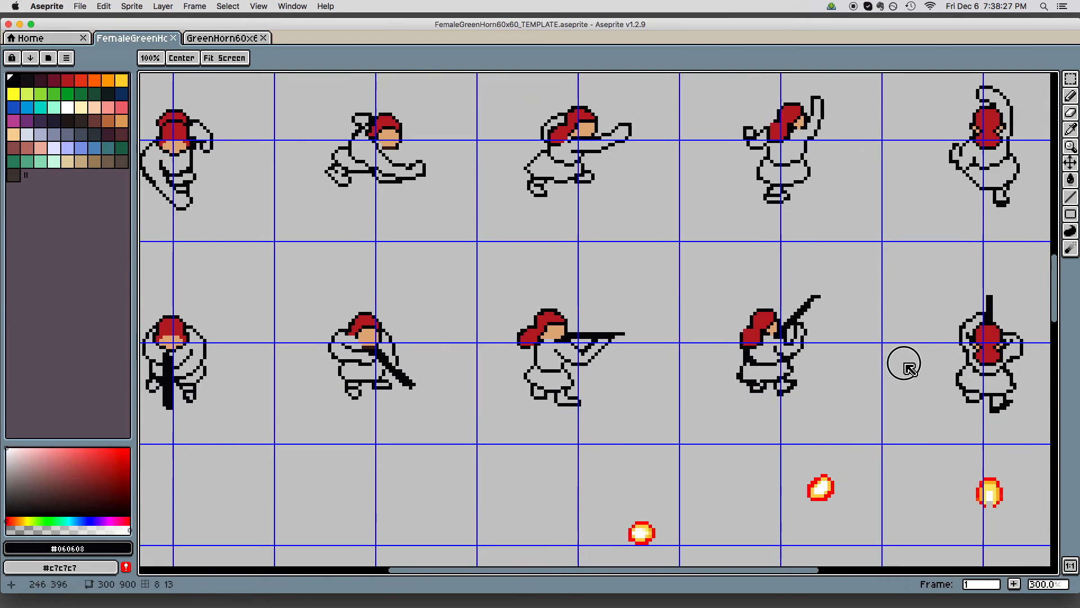
scroll(879, 358, up, 4)
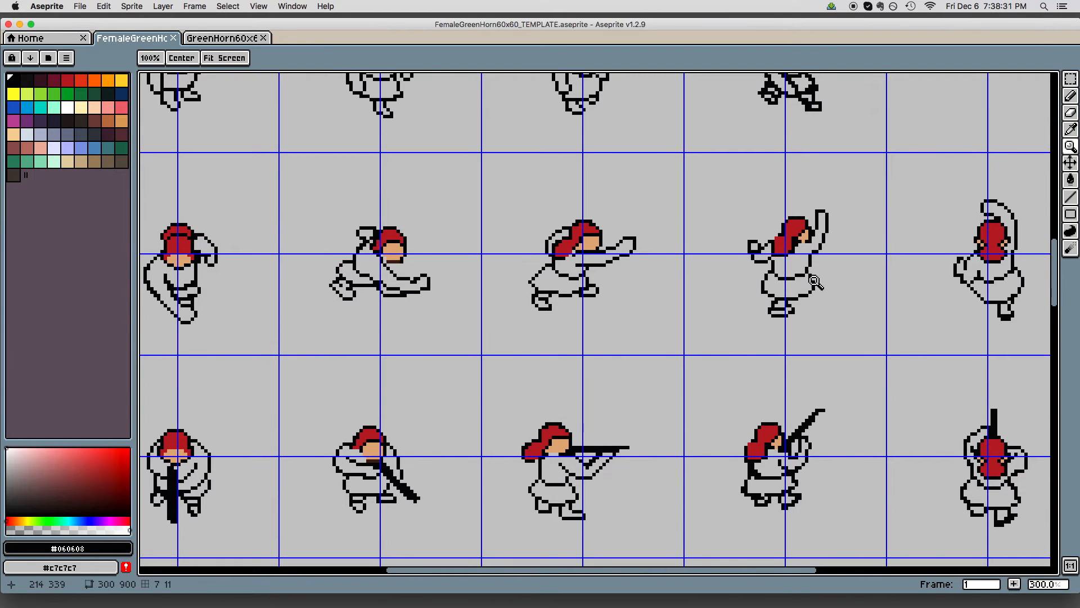
key(Tab)
key(Tab)
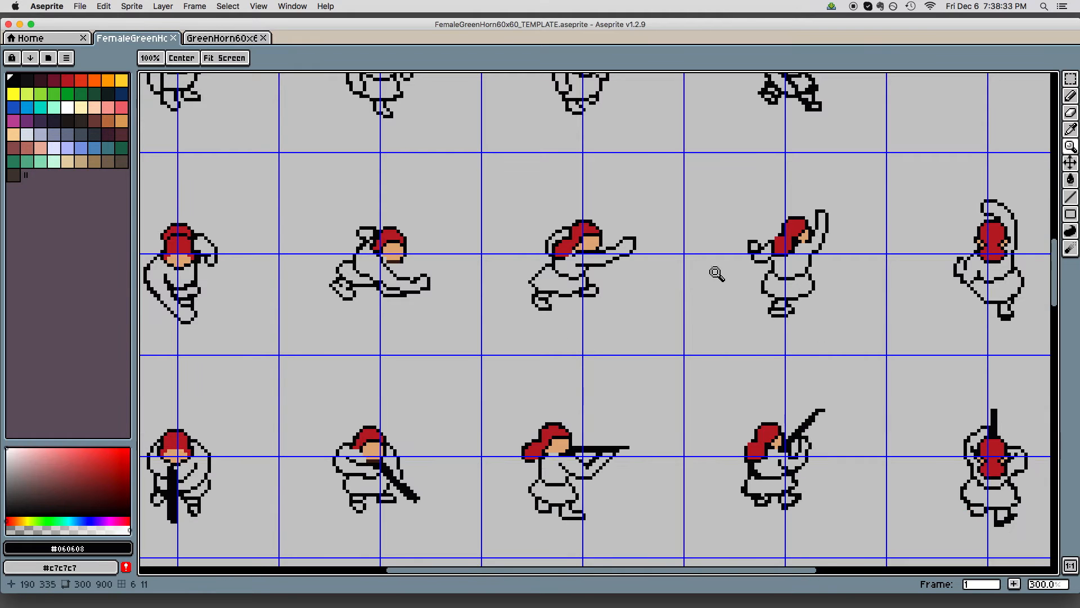
drag(775, 300, 815, 266)
click(878, 336)
drag(814, 357, 832, 342)
right_click(877, 336)
right_click(850, 345)
drag(866, 460, 855, 405)
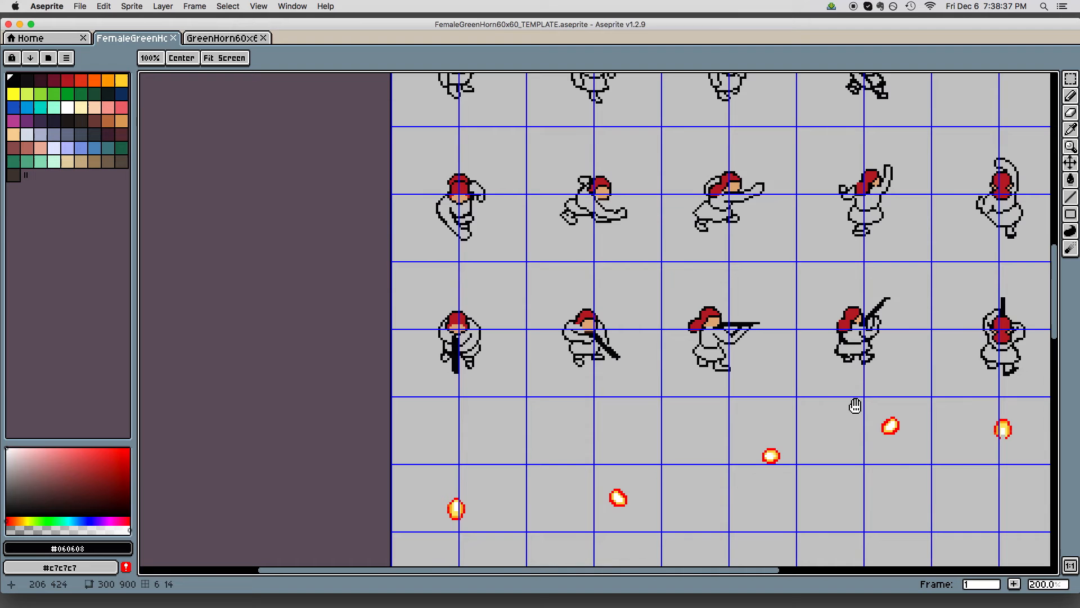
drag(966, 447, 842, 232)
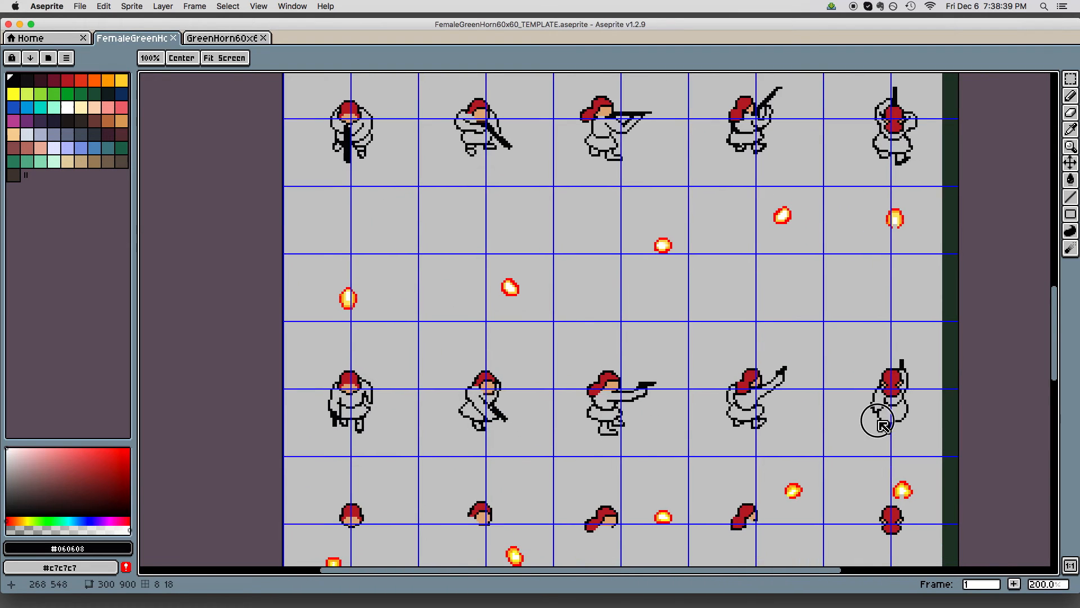
drag(876, 415, 909, 262)
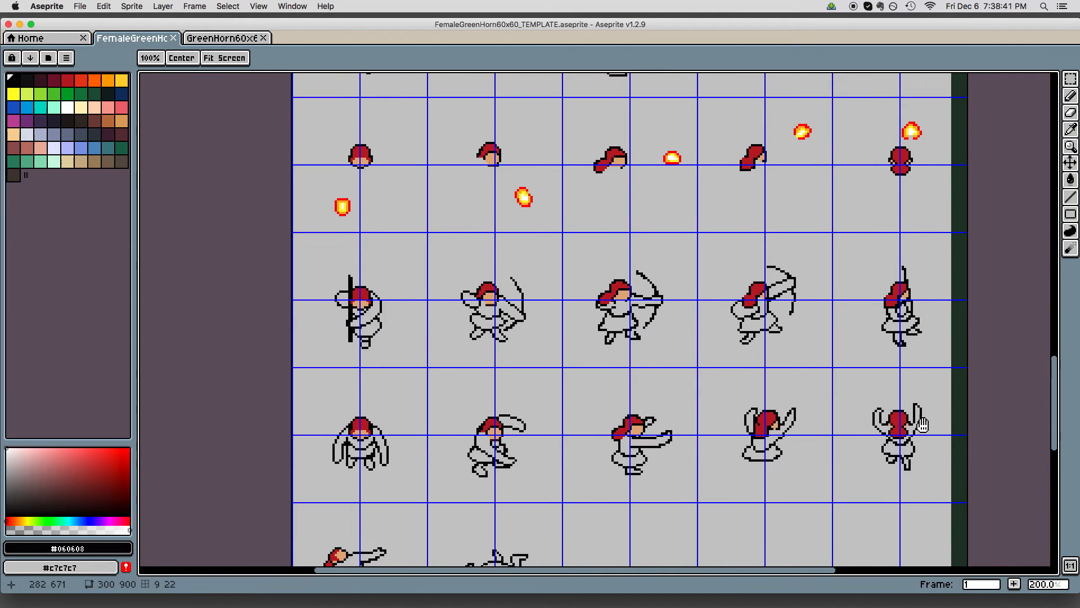
drag(799, 422, 808, 373)
Try to extend the black outline below the hair of the side-facing bow frame with the Pencil
drag(761, 307, 859, 232)
drag(849, 282, 908, 351)
drag(716, 335, 842, 386)
key(i)
key(b)
drag(694, 291, 694, 316)
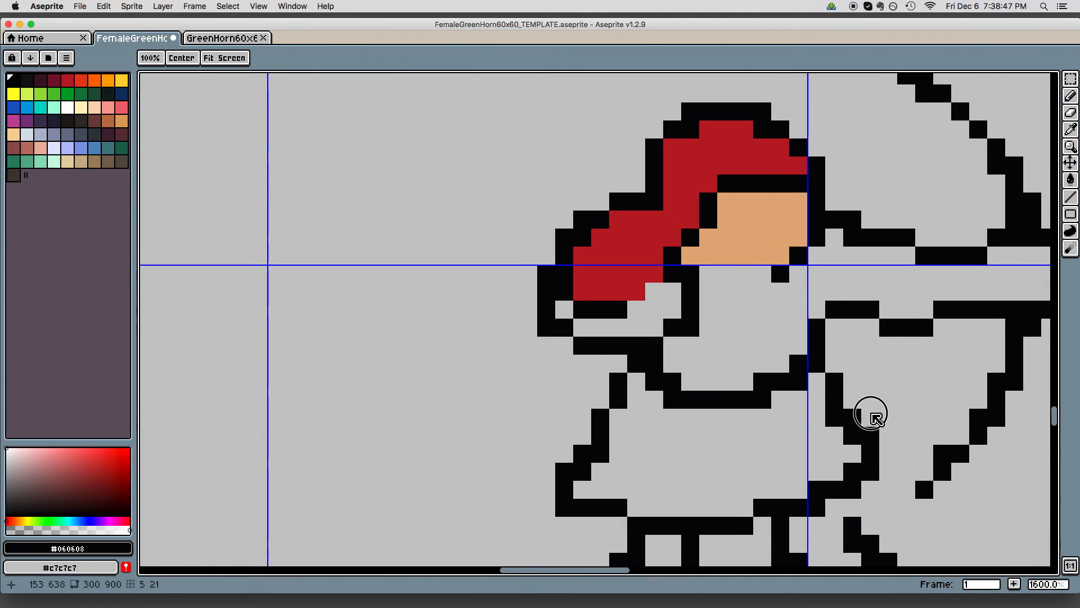
drag(870, 415, 766, 393)
key(e)
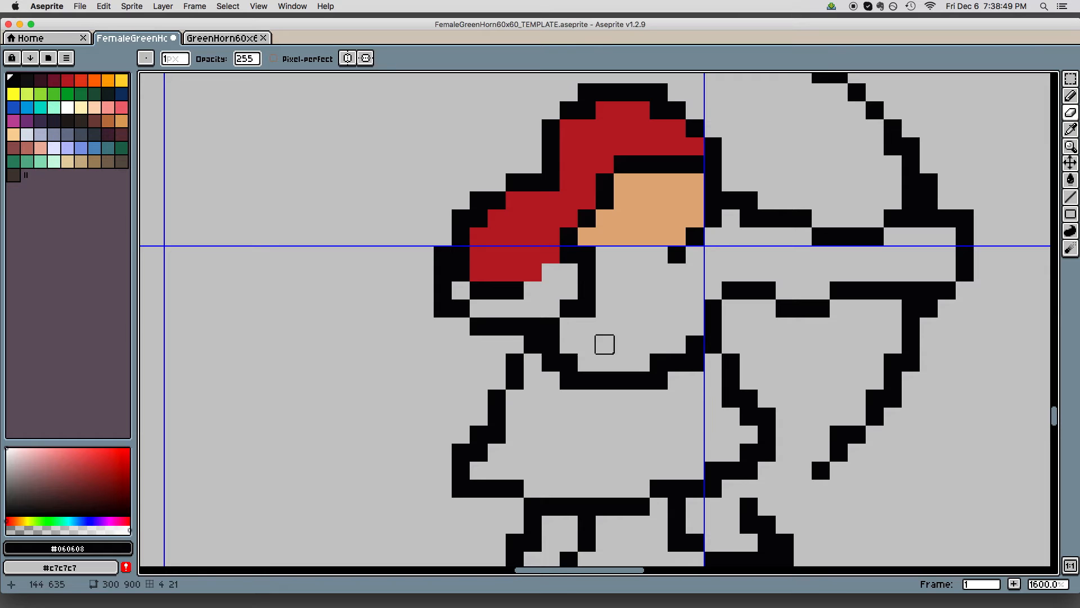
Hide the Lines layer and erase the stray black pixel below the side-facing bow frame's head on WomanHead
key(Tab)
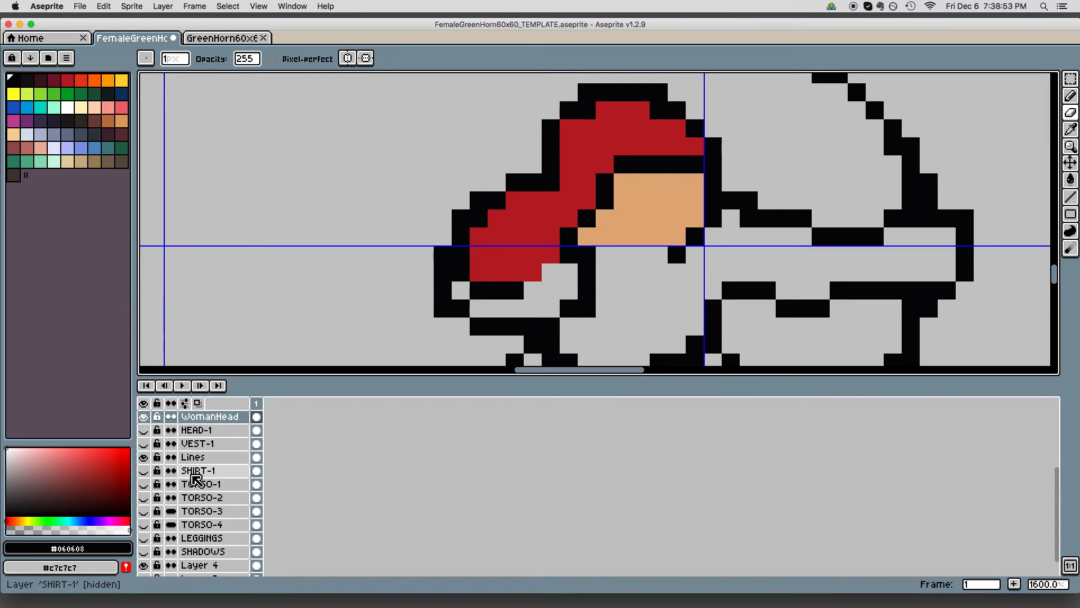
click(144, 457)
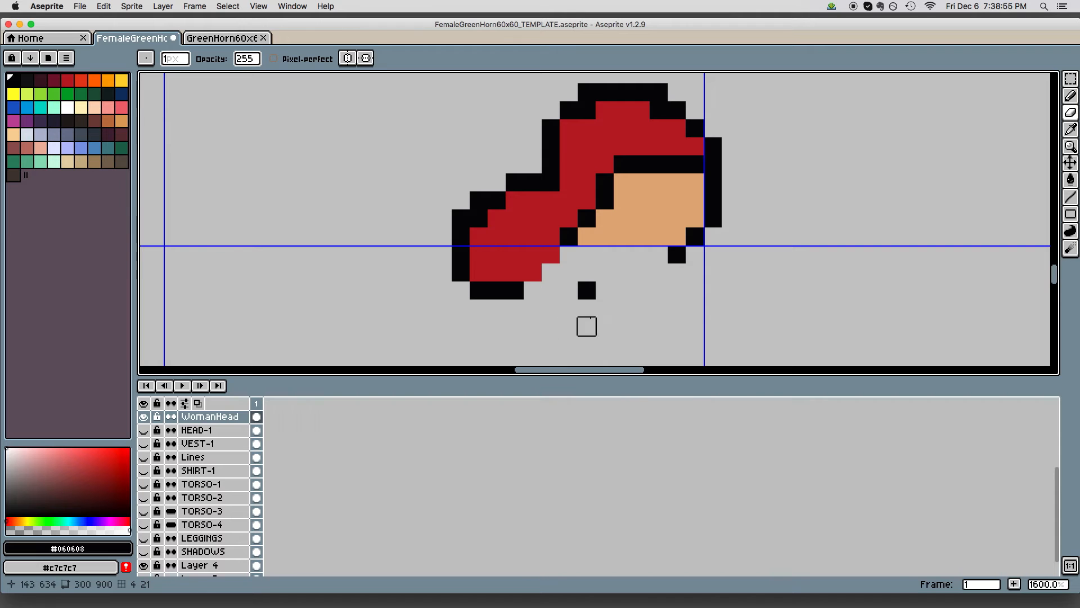
click(587, 290)
key(Tab)
key(z)
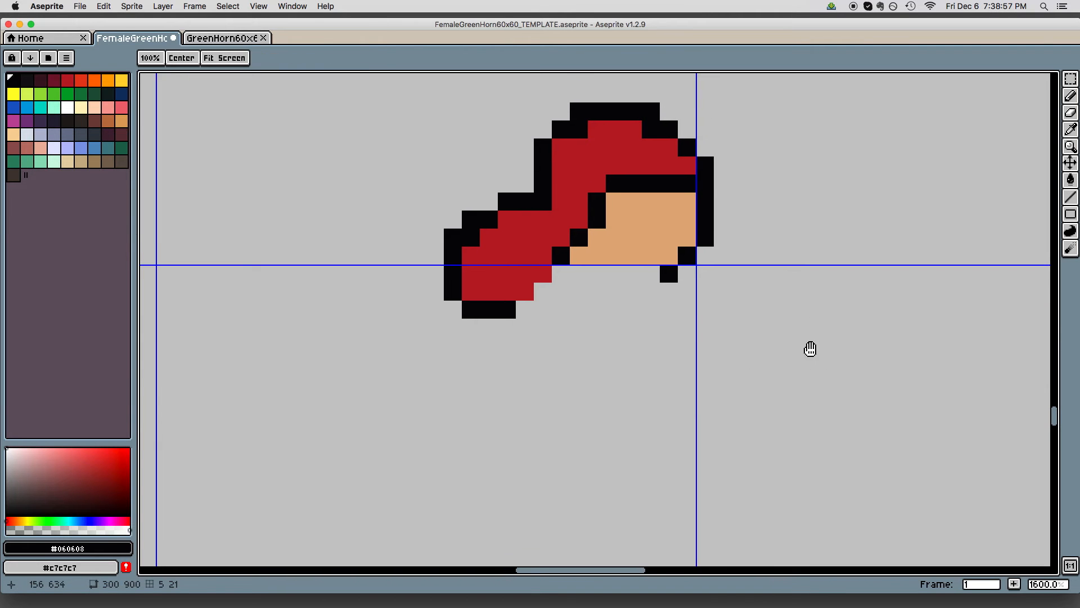
Draw the missing black outline along the lower edge of the hair on the side-facing bow frame's head
scroll(743, 371, down, 1)
key(Tab)
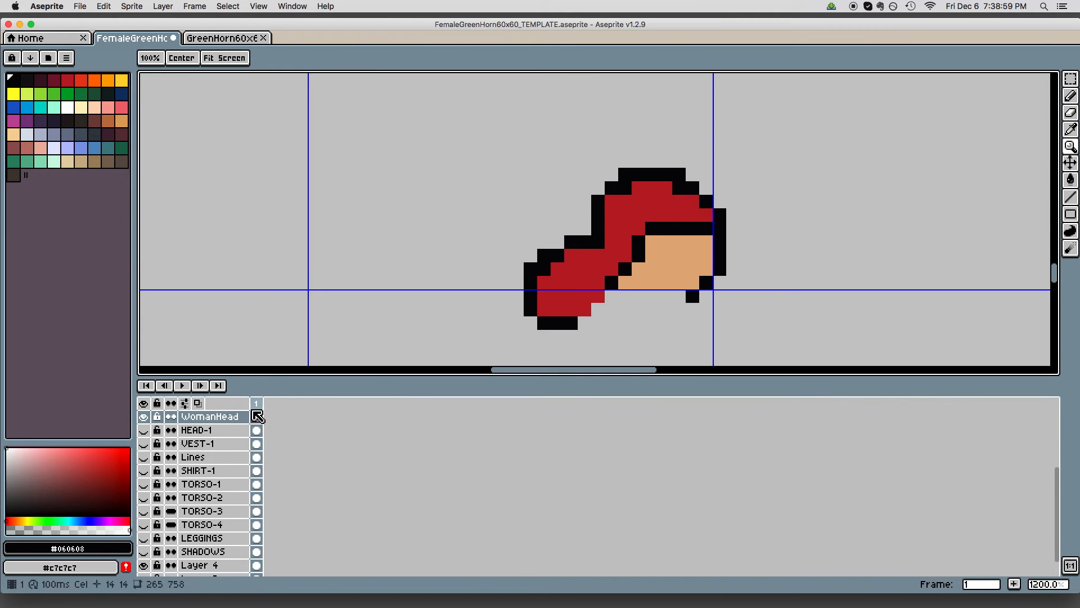
key(Tab)
key(b)
drag(589, 326, 612, 302)
key(z)
key(b)
key(z)
Fill the gap in the ponytail of the second head in the fifth sprite row with the hair's red, #b4202a
scroll(675, 394, down, 6)
scroll(955, 397, down, 2)
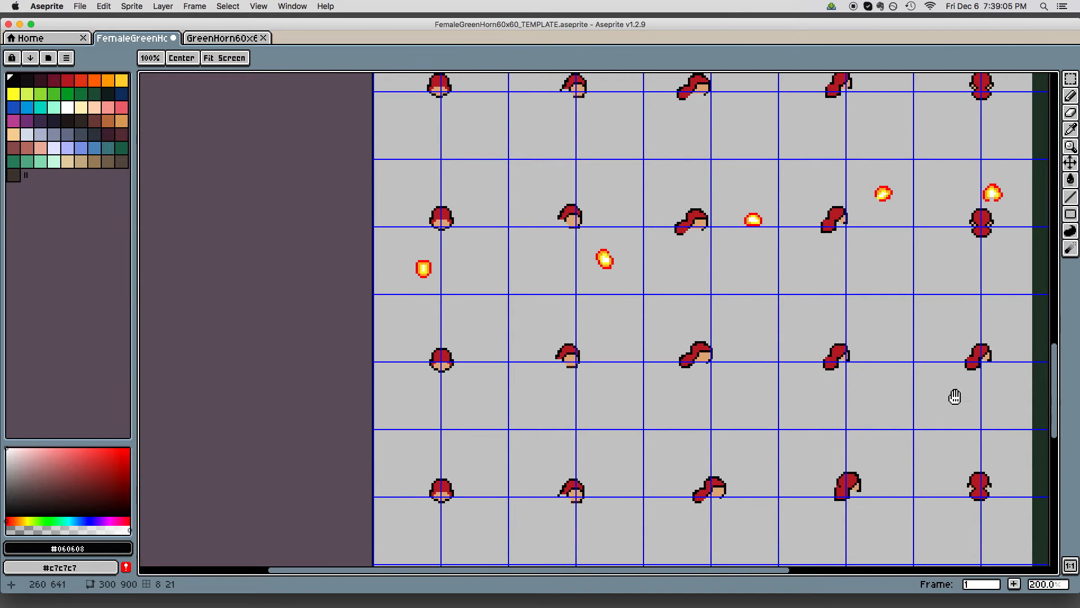
scroll(922, 411, up, 6)
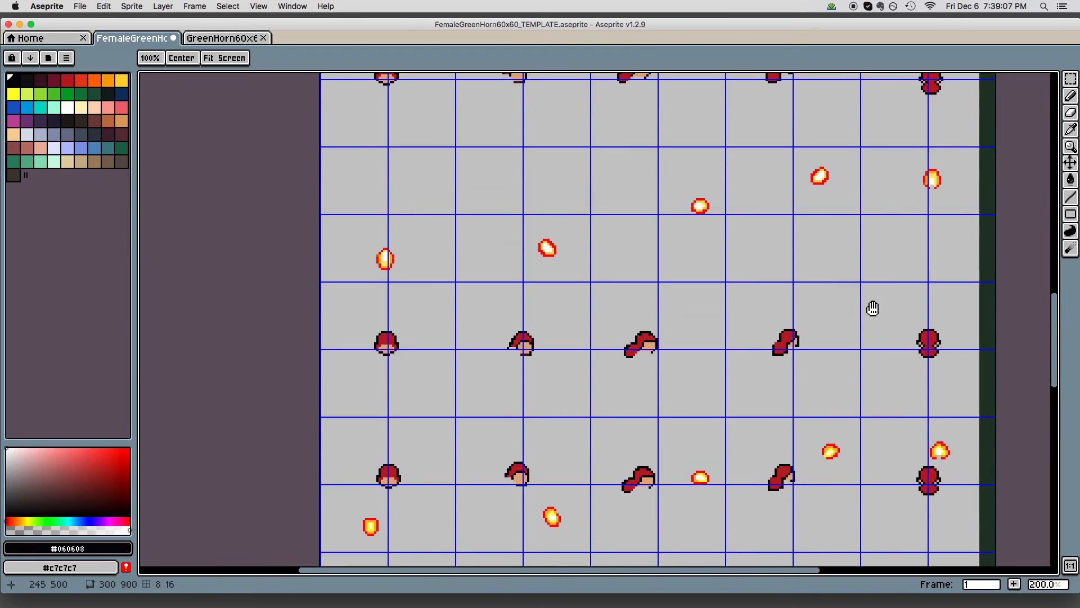
scroll(878, 204, up, 10)
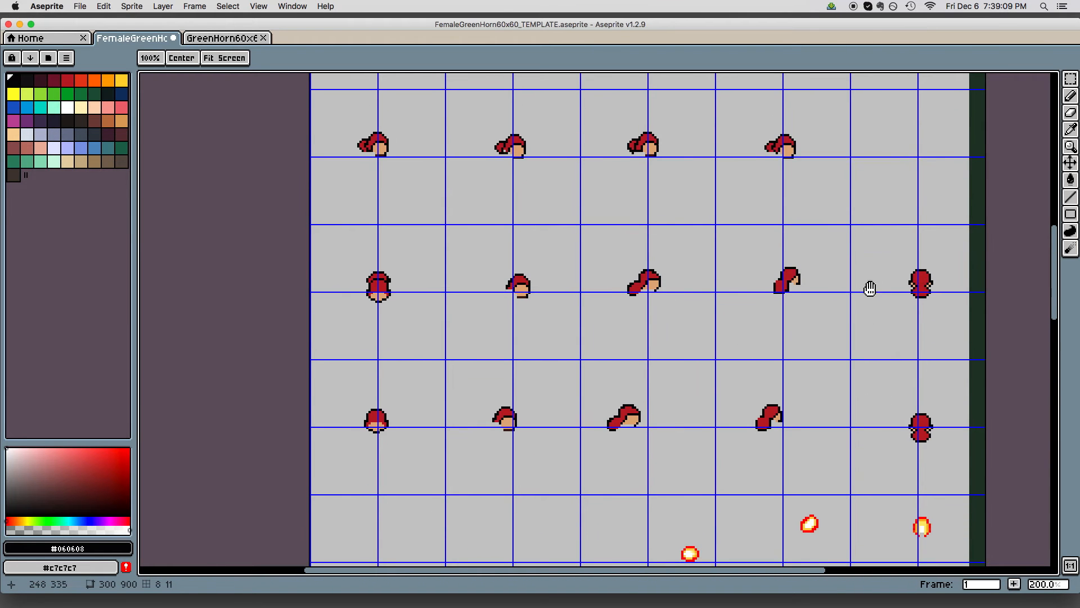
drag(863, 321, 905, 360)
drag(698, 355, 756, 283)
key(z)
drag(674, 332, 761, 284)
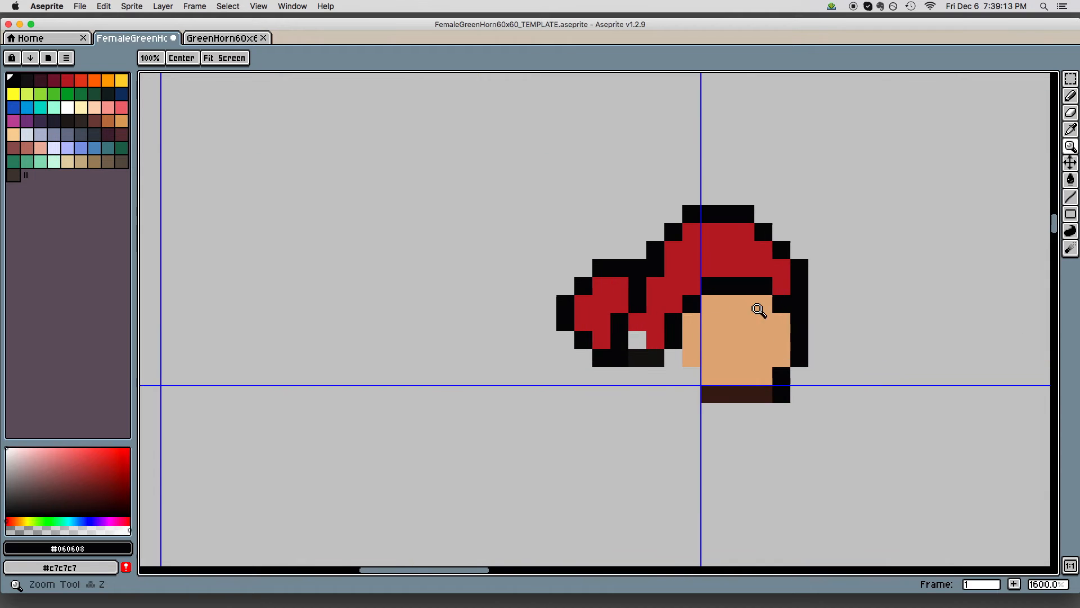
key(b)
key(Tab)
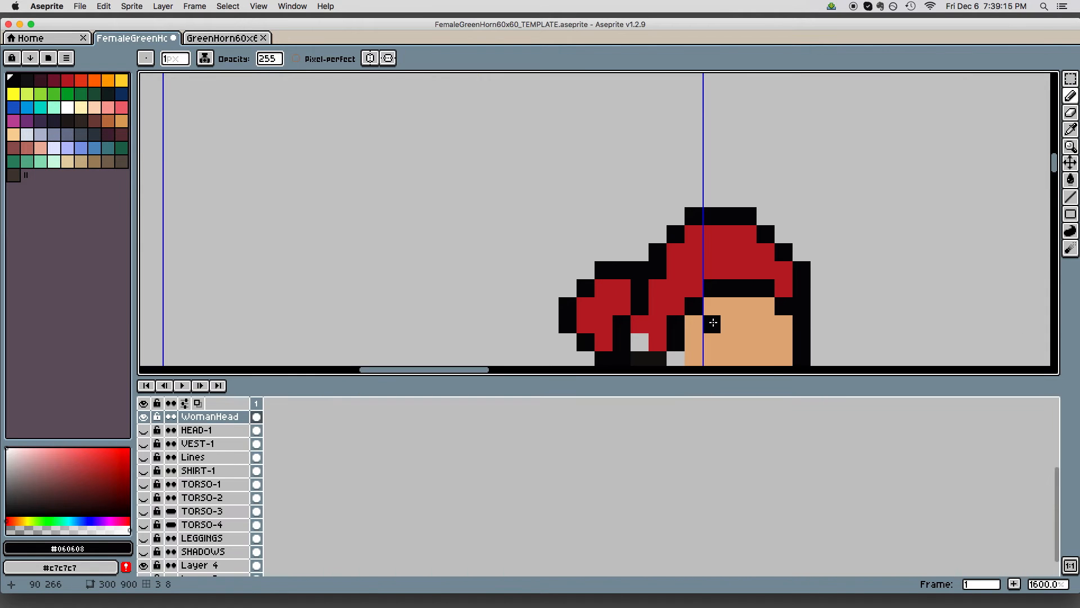
key(Tab)
alt+click(663, 313)
click(640, 342)
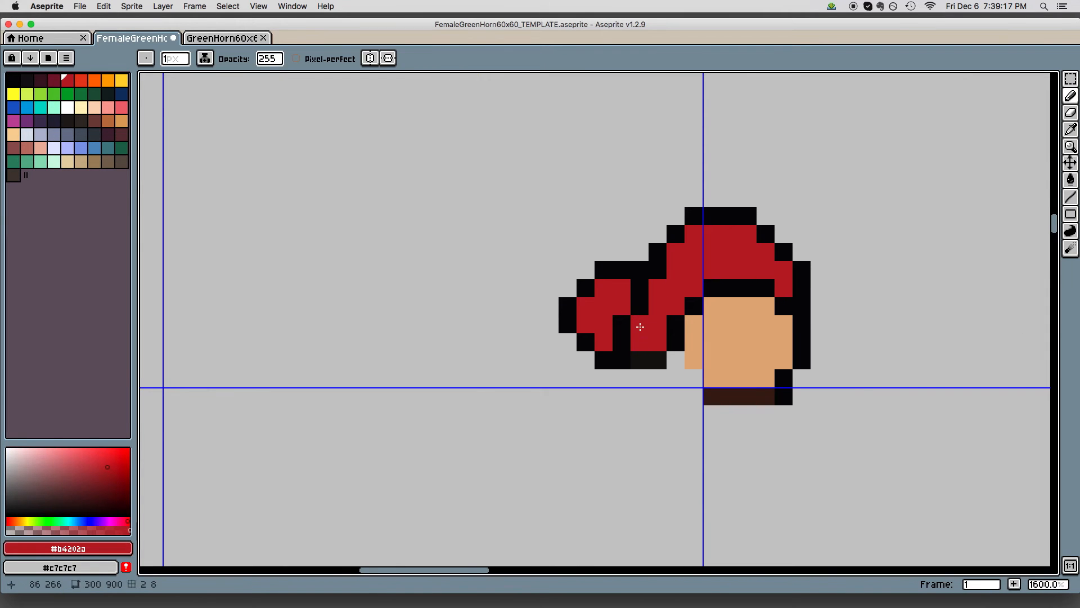
Inspect the isolated female heads in the front-, back- and side-facing walking rows for stray or missing pixels
key(Tab)
key(z)
key(Tab)
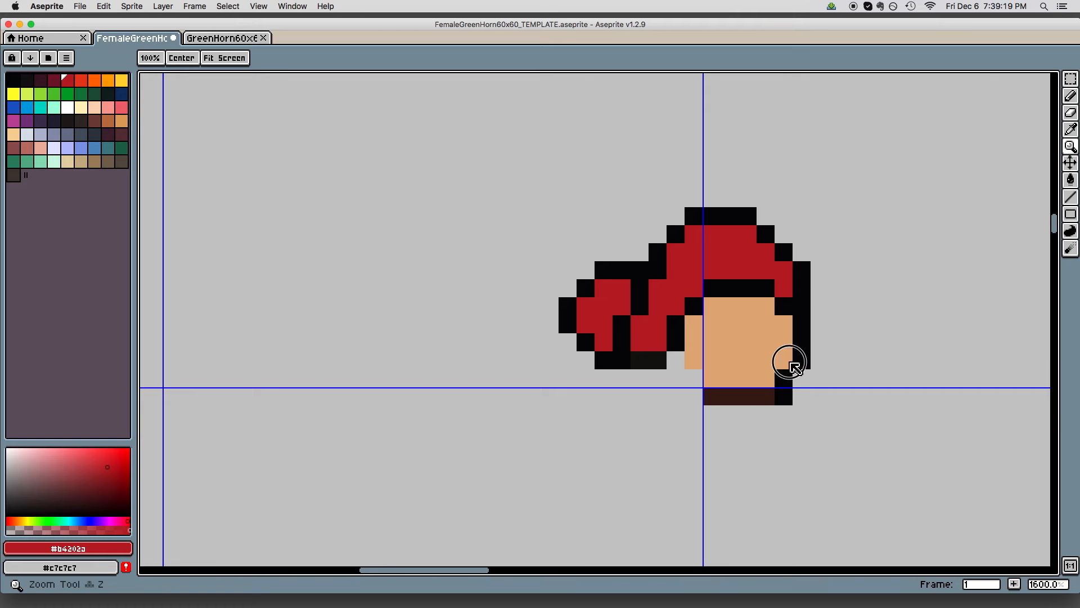
scroll(841, 349, down, 4)
scroll(846, 359, up, 8)
scroll(846, 359, right, 3)
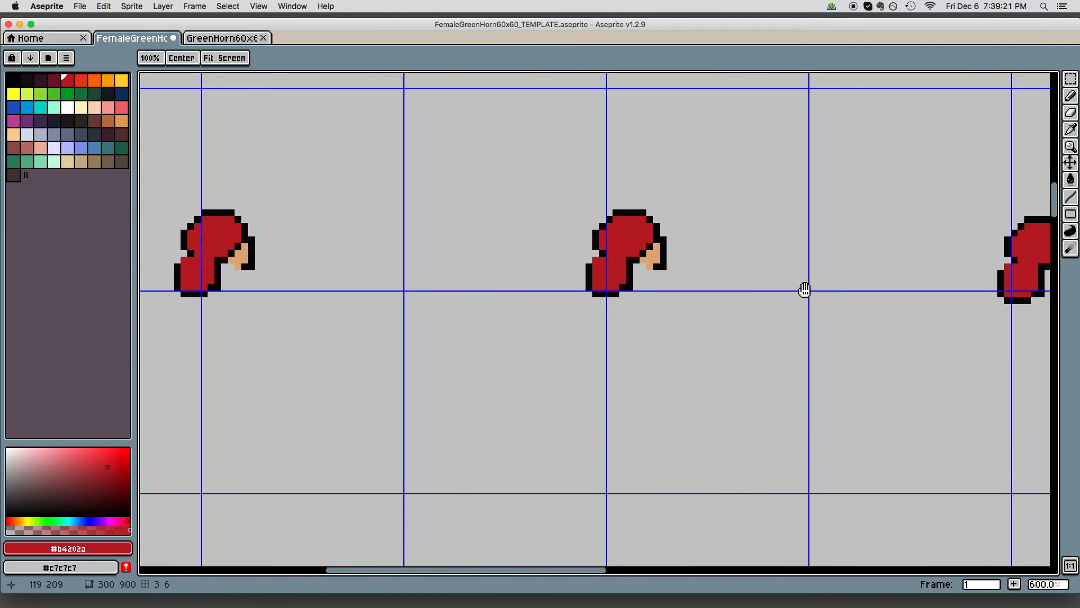
scroll(827, 306, down, 3)
scroll(752, 492, up, 8)
scroll(788, 499, right, 3)
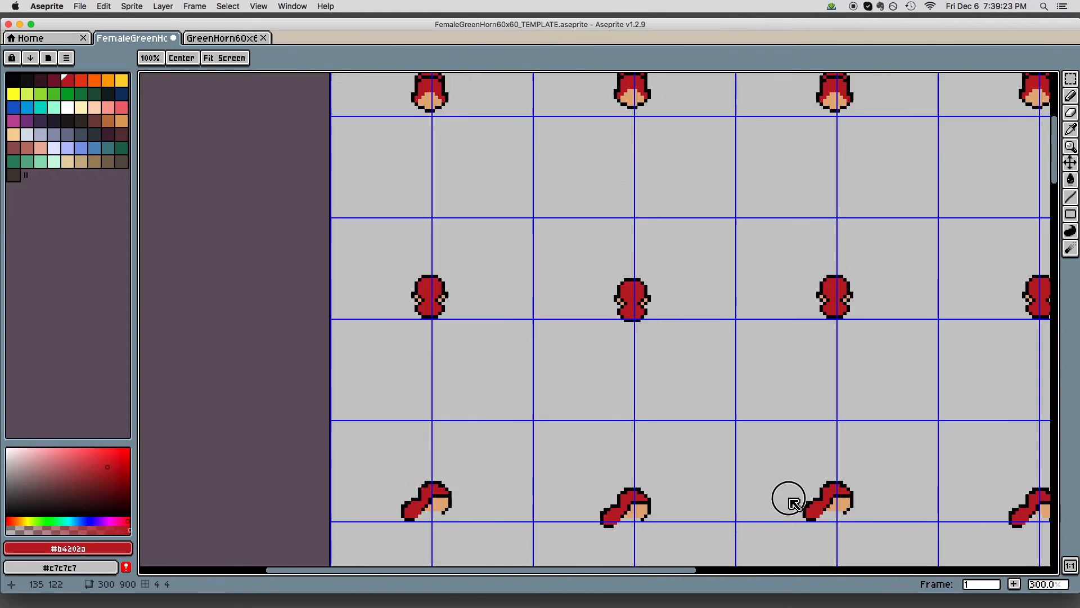
scroll(842, 374, down, 3)
scroll(888, 417, right, 4)
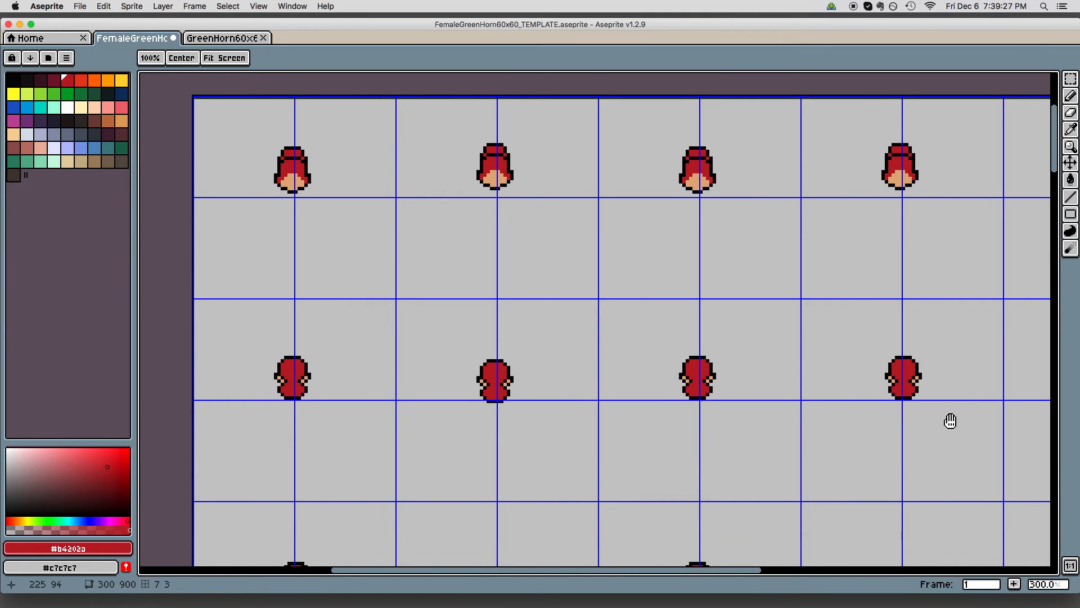
Erase the stray black pixel beneath the ponytail of the third head in the fifth sprite row
scroll(950, 421, down, 10)
scroll(951, 421, right, 5)
drag(835, 392, 848, 292)
key(z)
right_click(851, 353)
drag(726, 378, 767, 348)
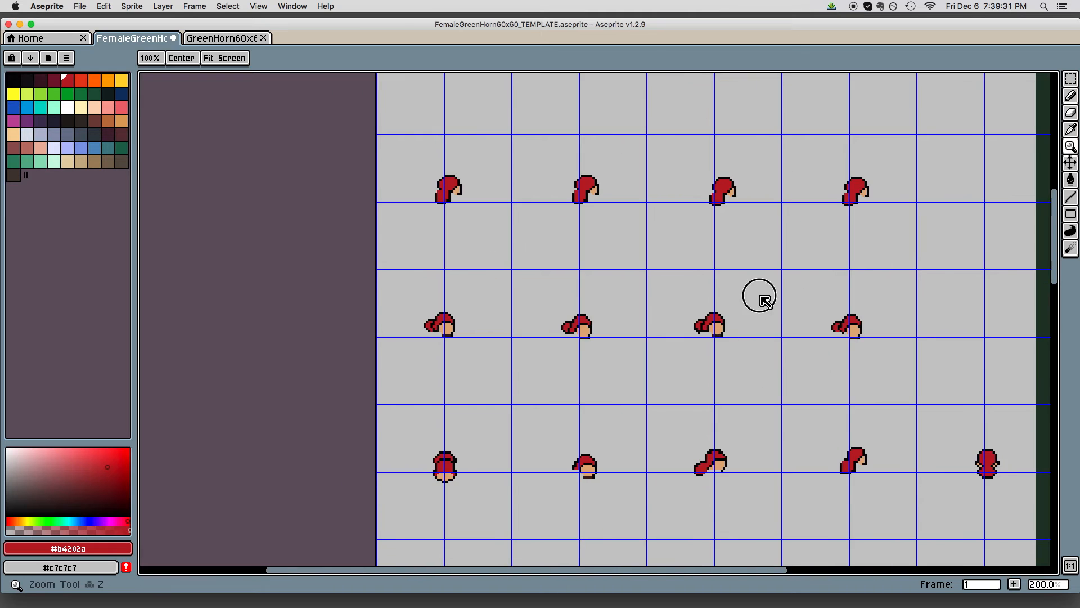
scroll(739, 325, up, 4)
key(e)
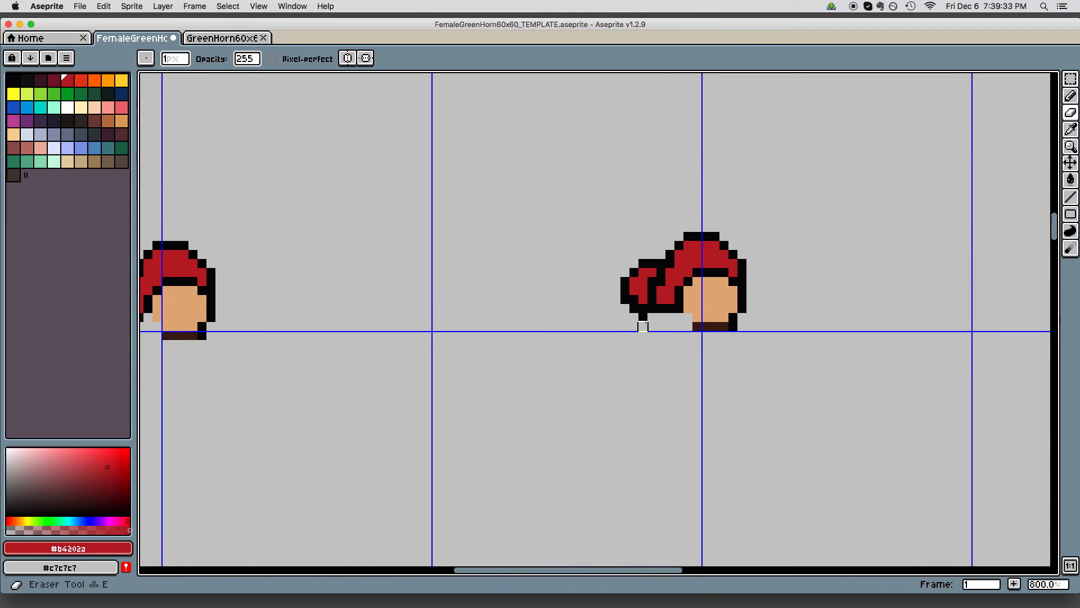
Make the Lines layer visible and select it as the active layer
key(Tab)
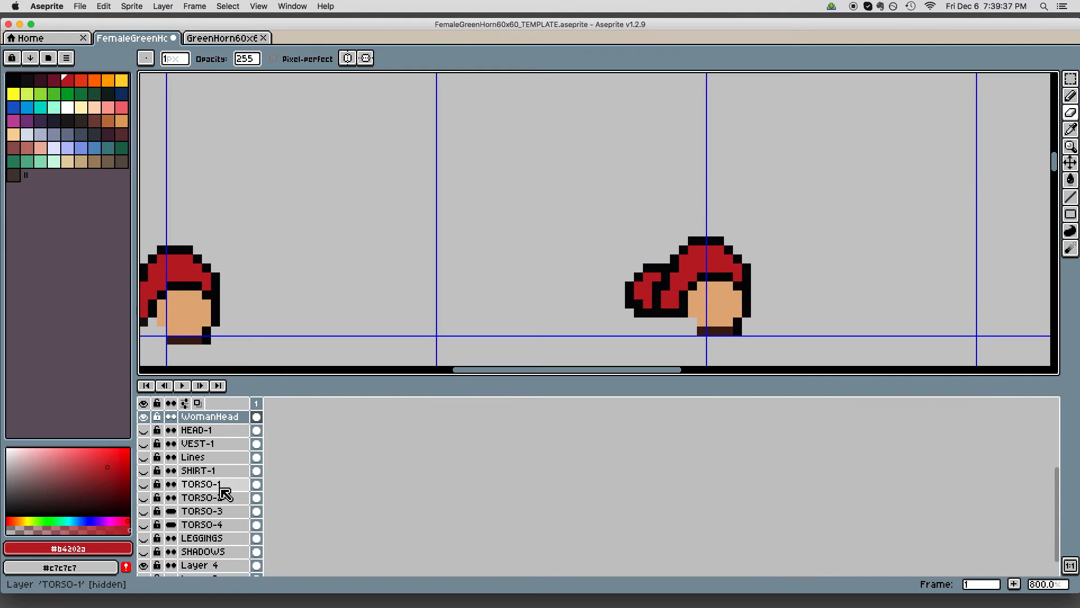
click(144, 485)
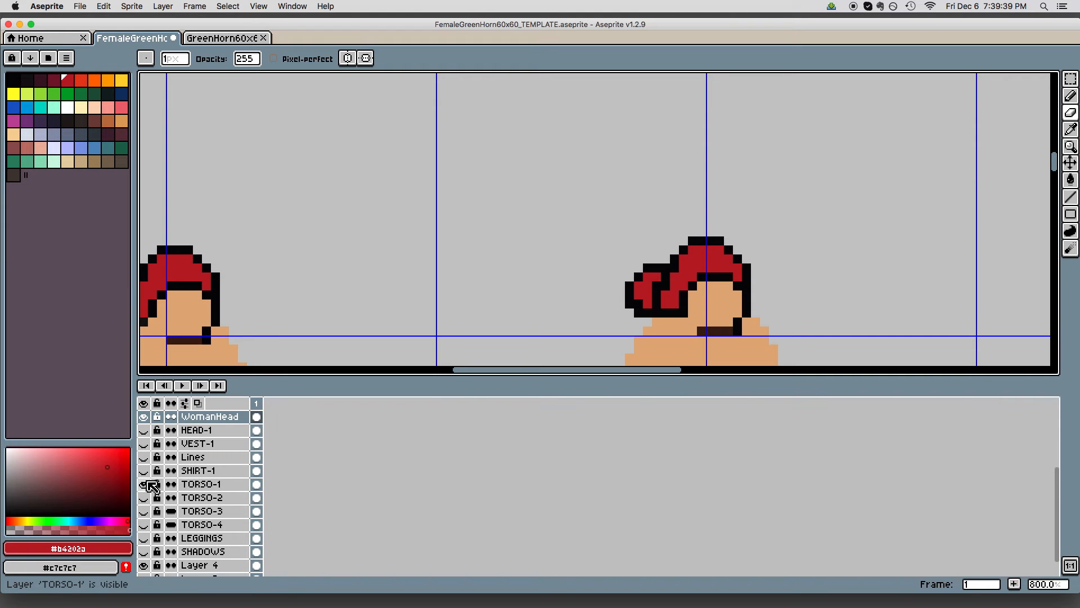
click(145, 484)
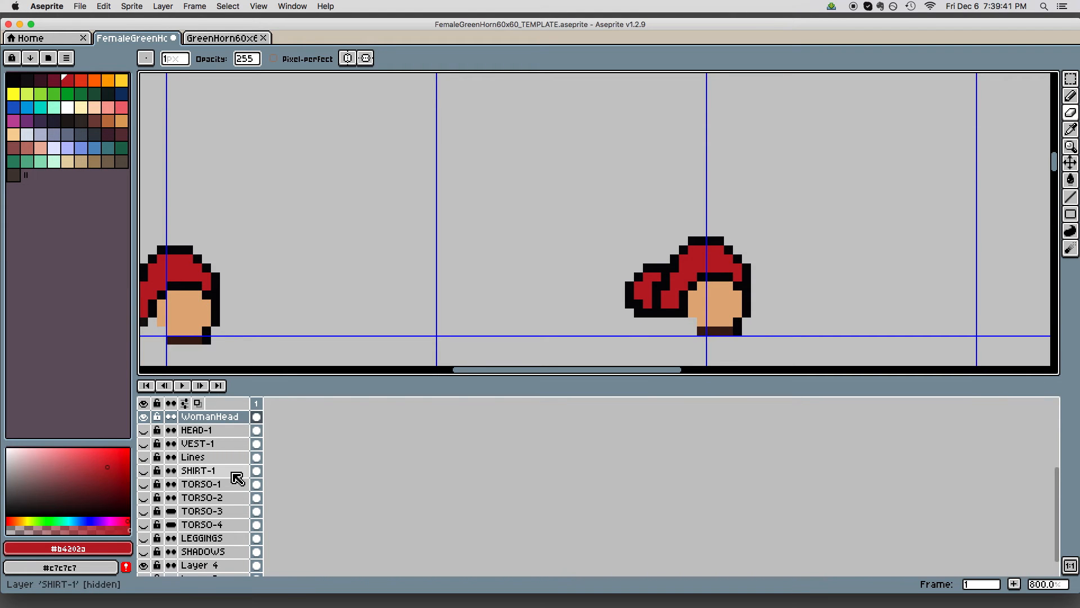
click(144, 457)
click(242, 457)
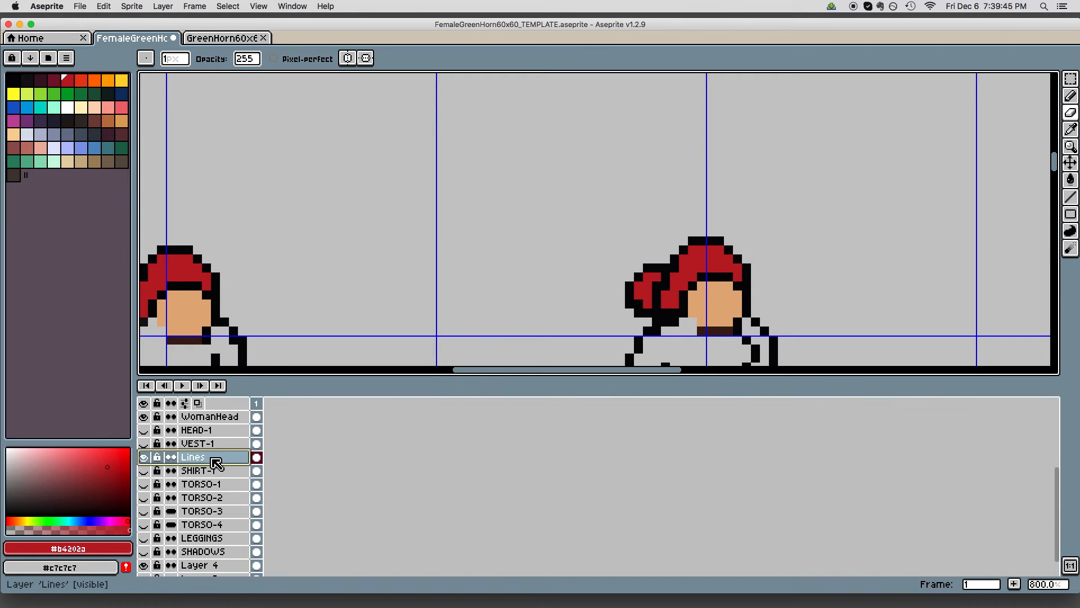
Erase the outline of the forward leg and foot in the first frame of the fifth row on the Lines layer
key(Tab)
key(space)
drag(808, 388, 936, 277)
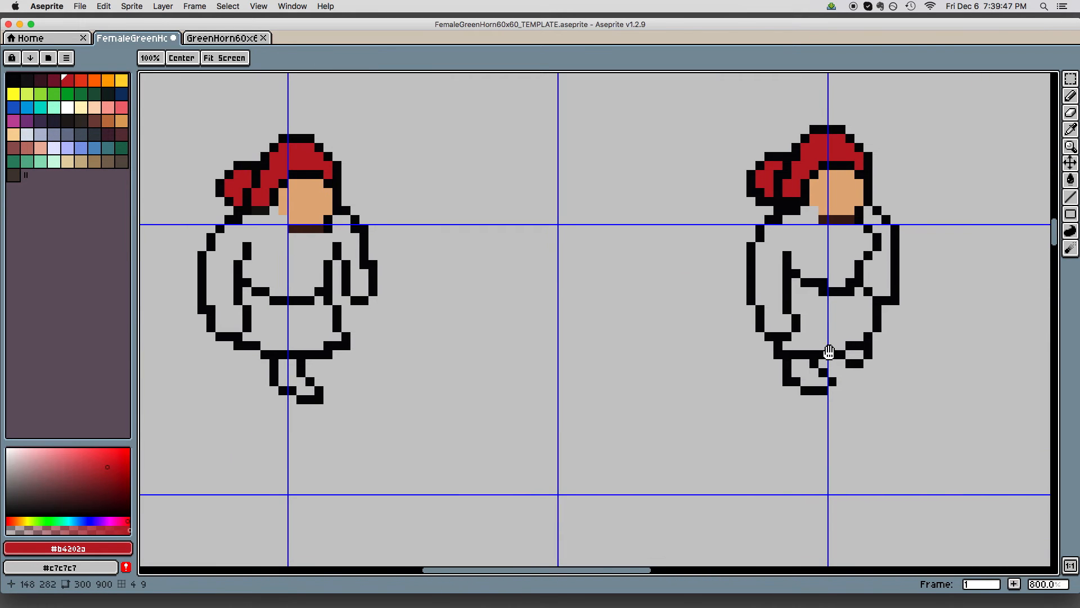
drag(712, 366, 900, 320)
drag(599, 287, 773, 363)
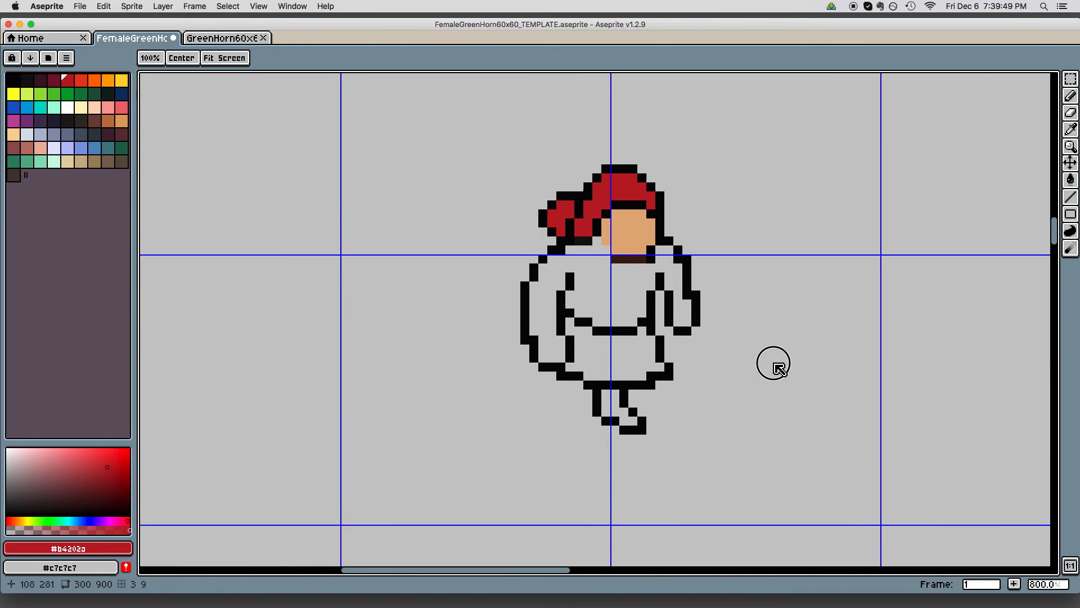
scroll(771, 374, down, 2)
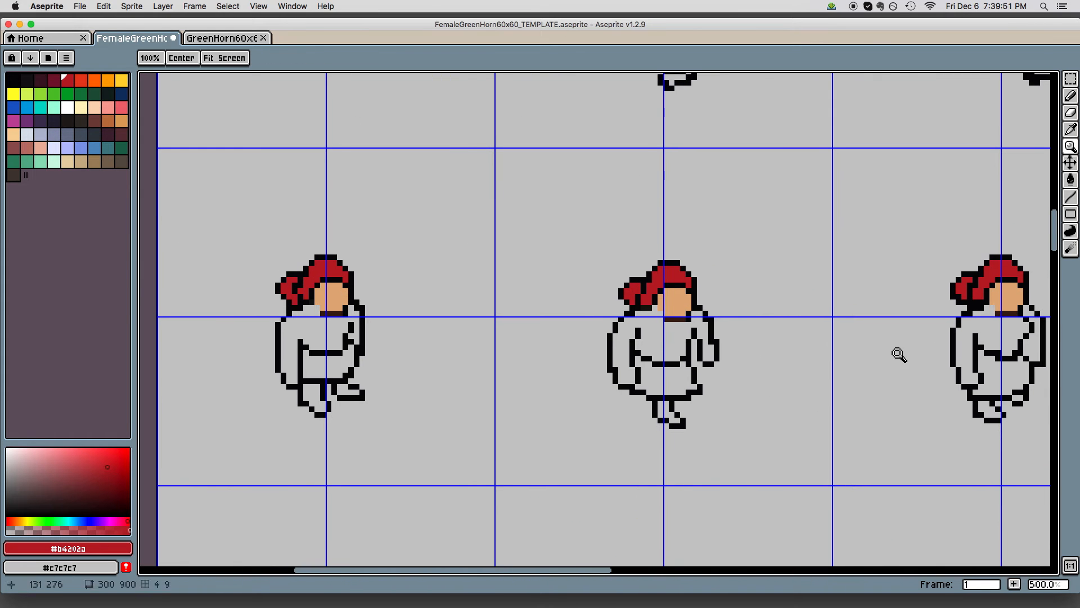
scroll(898, 354, down, 1)
scroll(670, 357, up, 3)
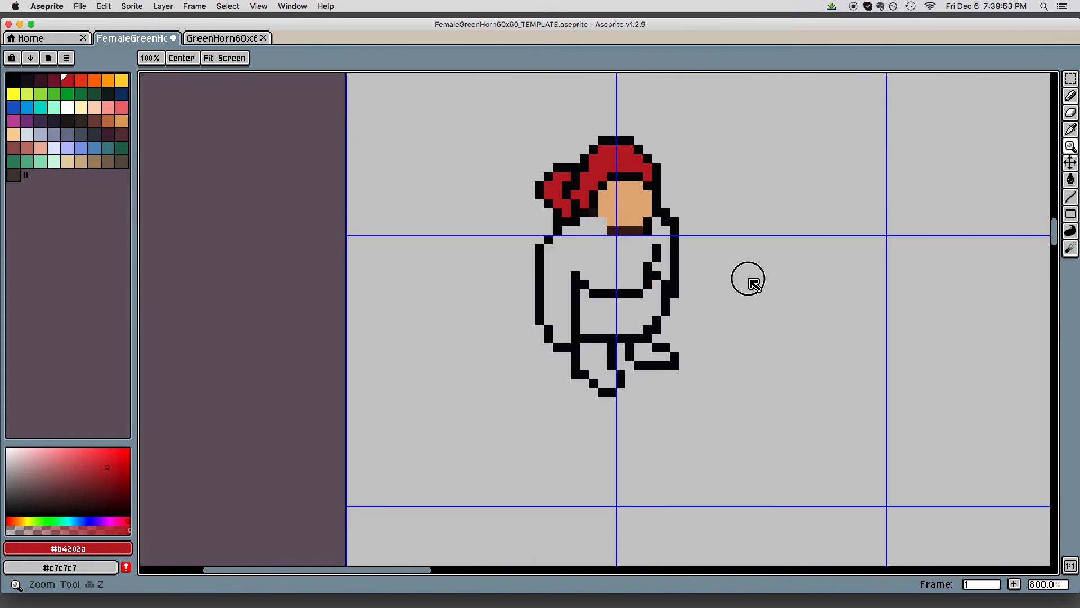
scroll(749, 280, up, 3)
key(e)
mouse_move(613, 356)
mouse_down()
mouse_move(631, 397)
mouse_move(648, 397)
mouse_move(684, 379)
mouse_move(684, 361)
mouse_move(702, 396)
mouse_up()
key(v)
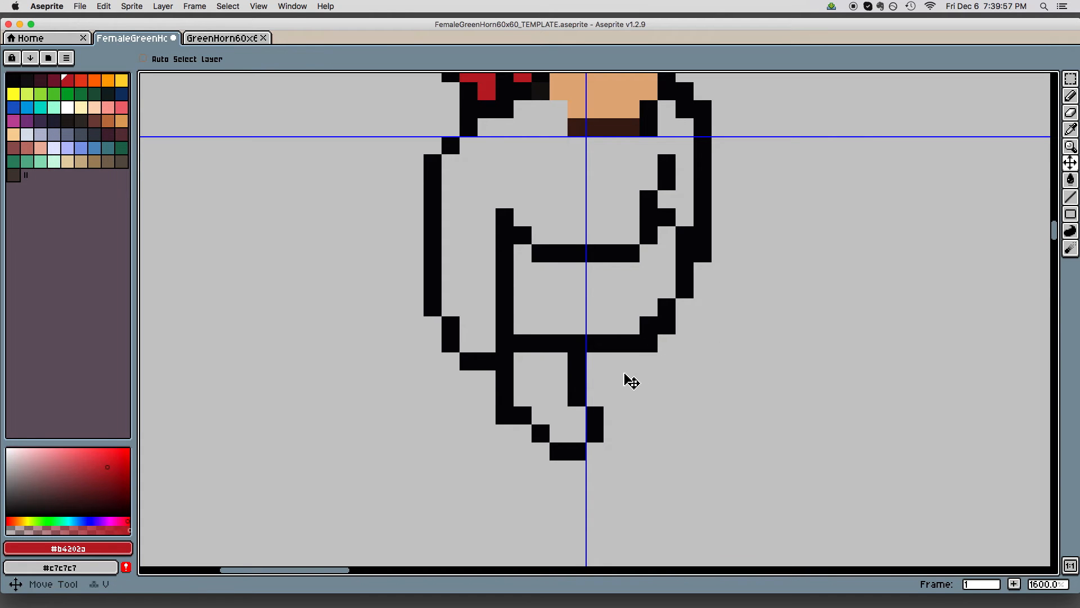
Redraw the forward leg and foot outline in black beneath the skirt of the first frame in the fifth row
scroll(667, 395, down, 1)
key(b)
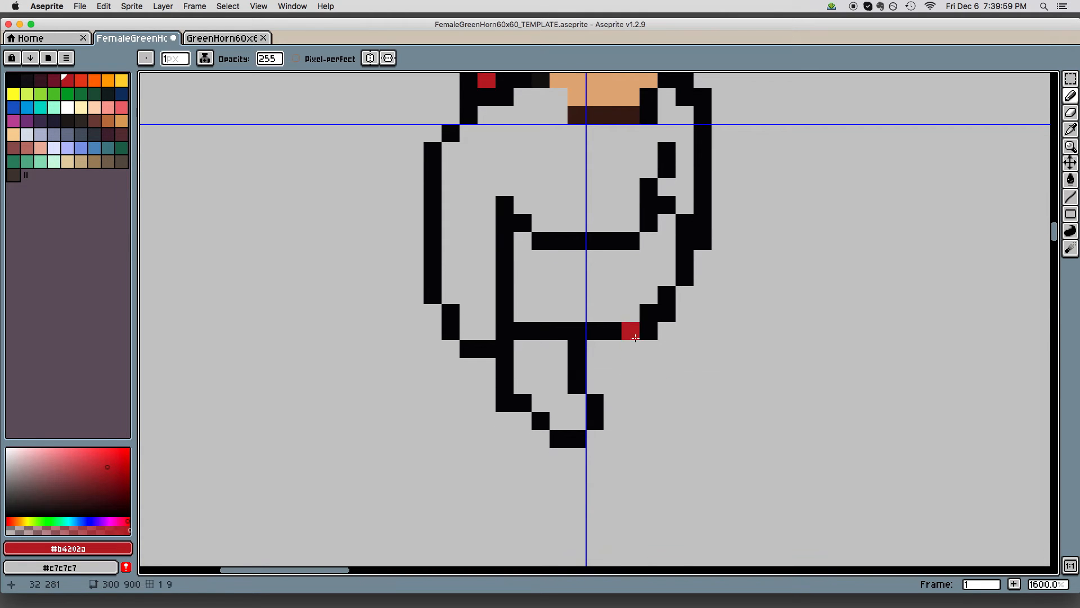
alt+click(629, 335)
click(626, 350)
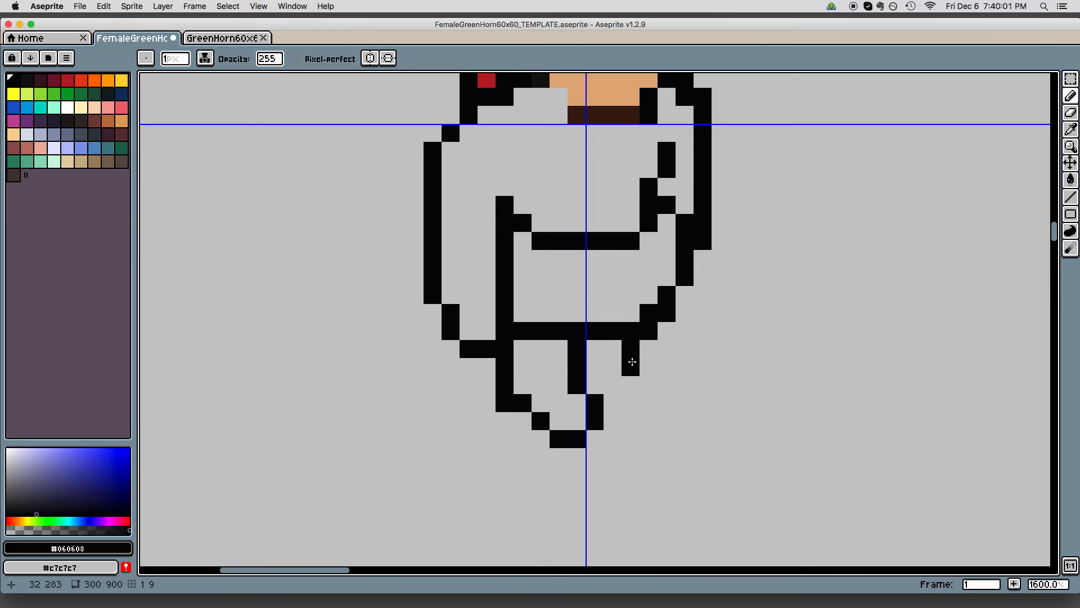
click(656, 400)
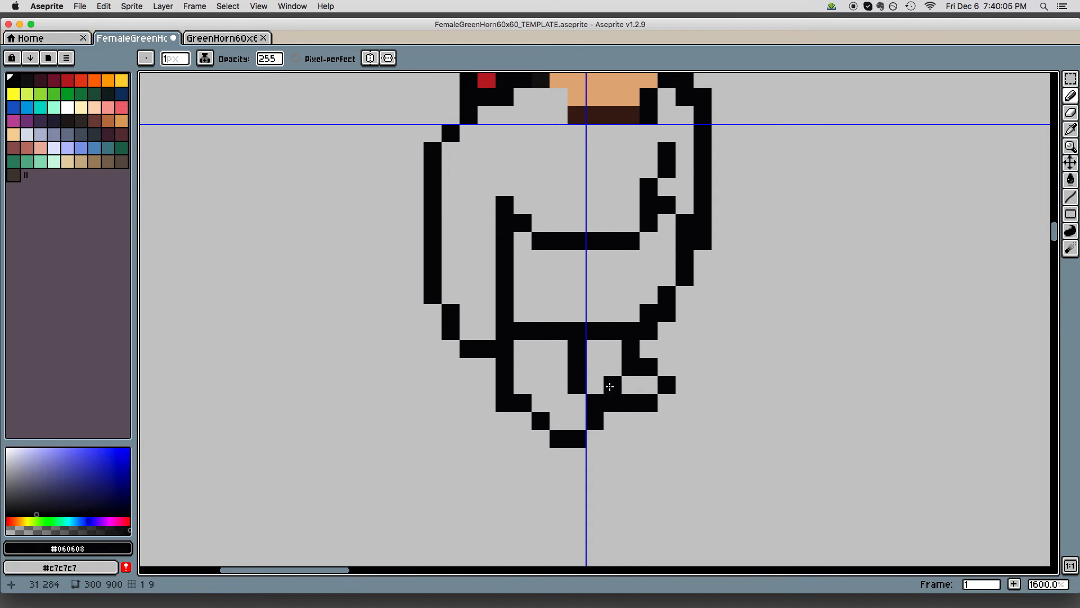
drag(671, 387, 679, 385)
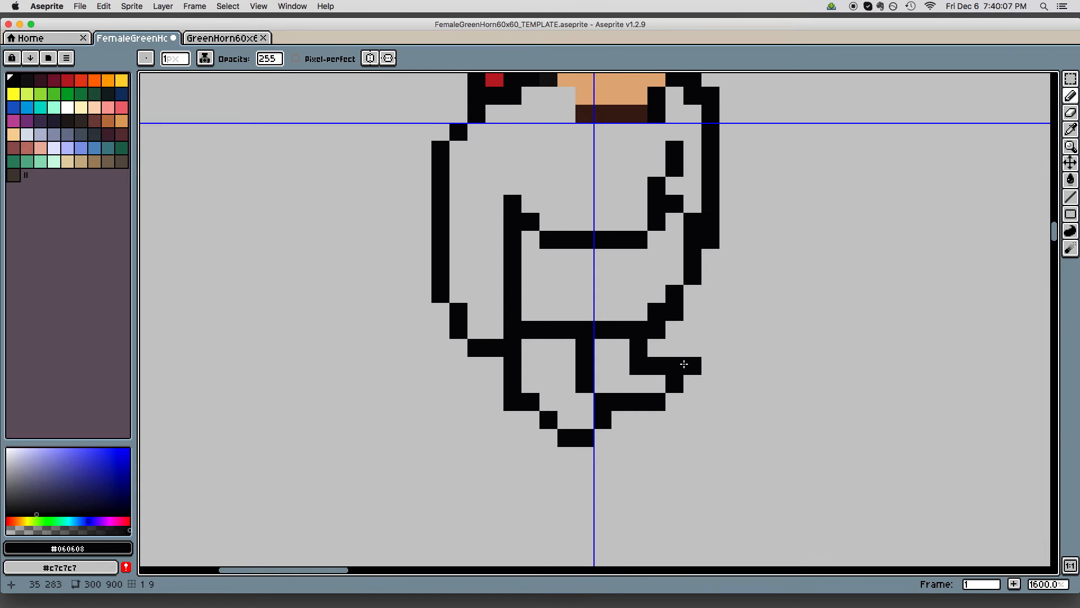
Examine the line art of the fifth-row walk frames and the action poses in the row below
key(z)
scroll(736, 403, down, 4)
scroll(844, 422, down, 2)
drag(823, 427, 637, 425)
drag(864, 422, 707, 421)
drag(832, 416, 621, 417)
drag(928, 398, 835, 410)
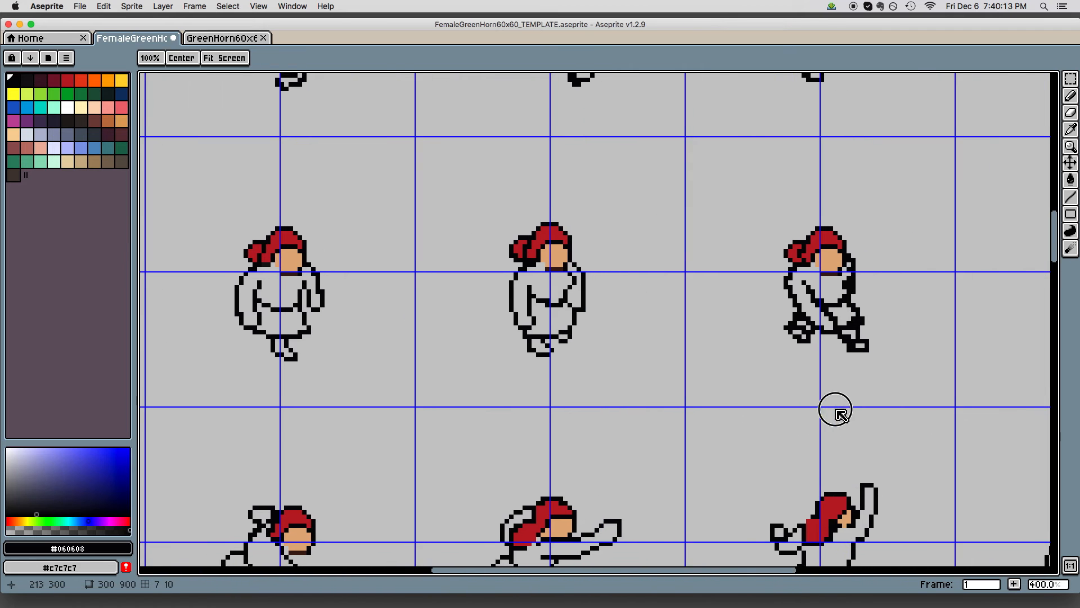
drag(893, 355, 952, 301)
drag(800, 403, 852, 367)
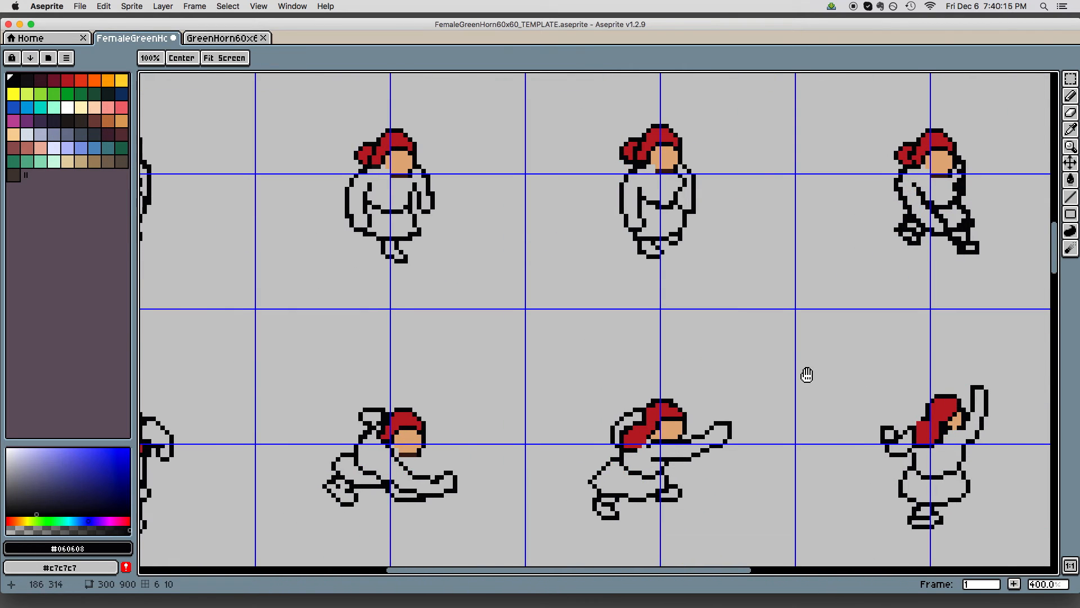
scroll(774, 369, down, 1)
drag(774, 369, 811, 453)
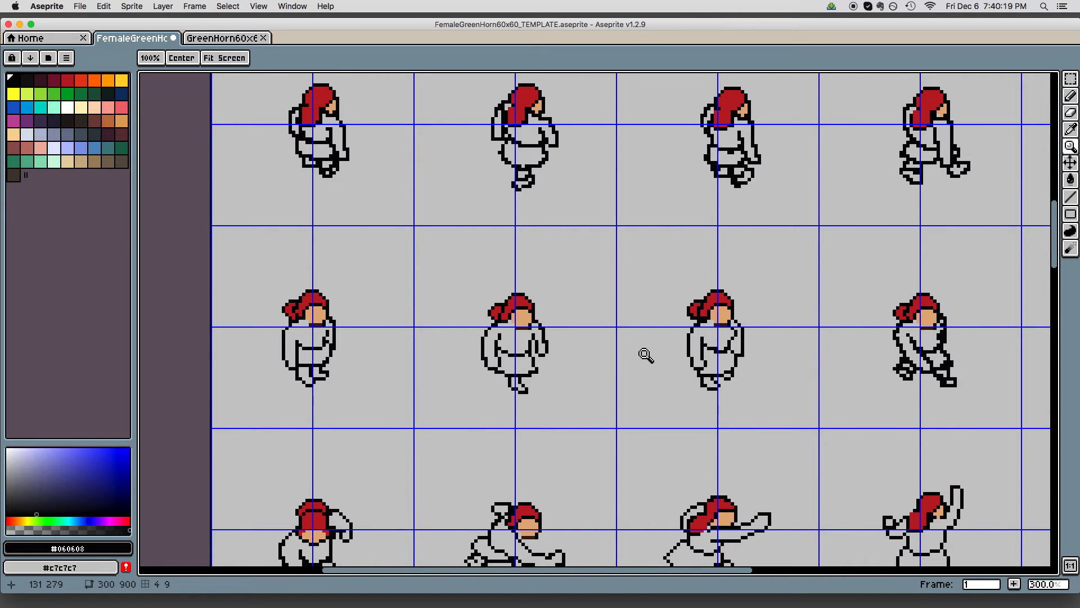
Switch to the GreenHorn60x60 template and compare its fifth-row walk poses with the female ones
click(242, 42)
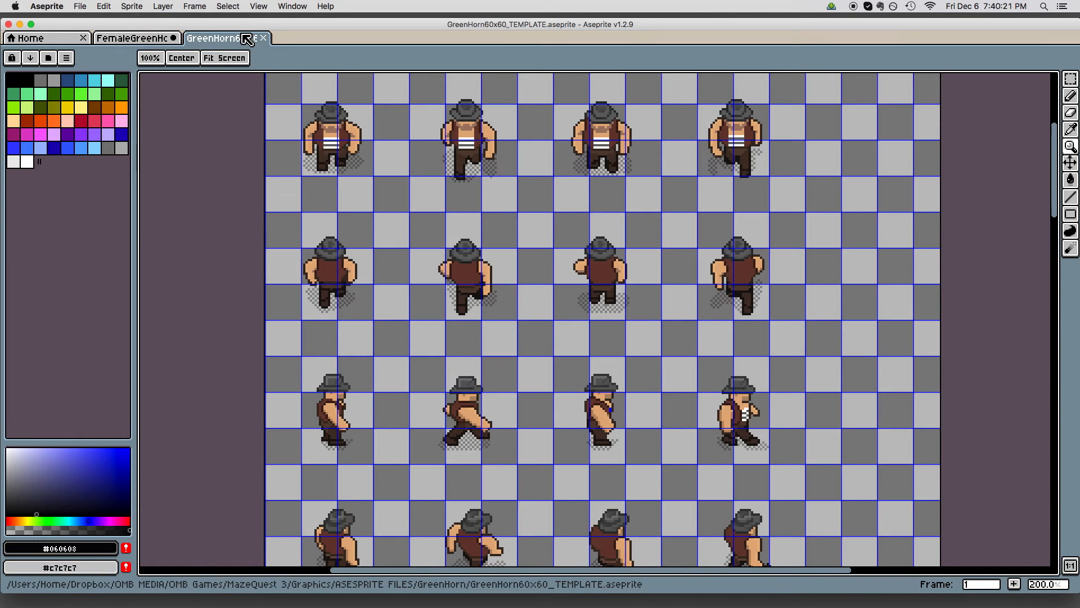
drag(716, 465, 750, 293)
scroll(750, 293, down, 10)
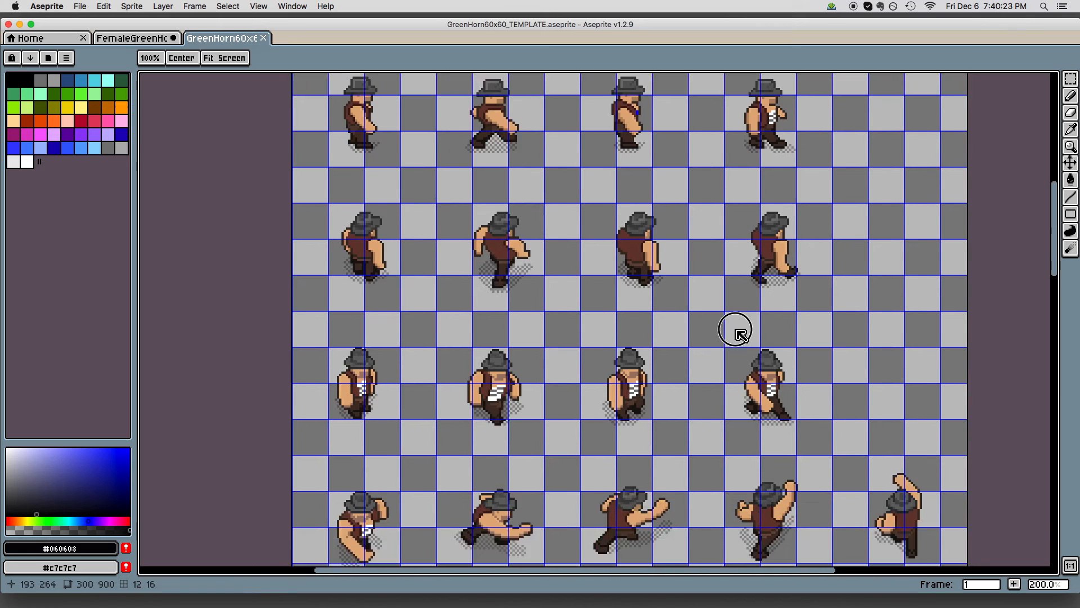
scroll(789, 344, up, 3)
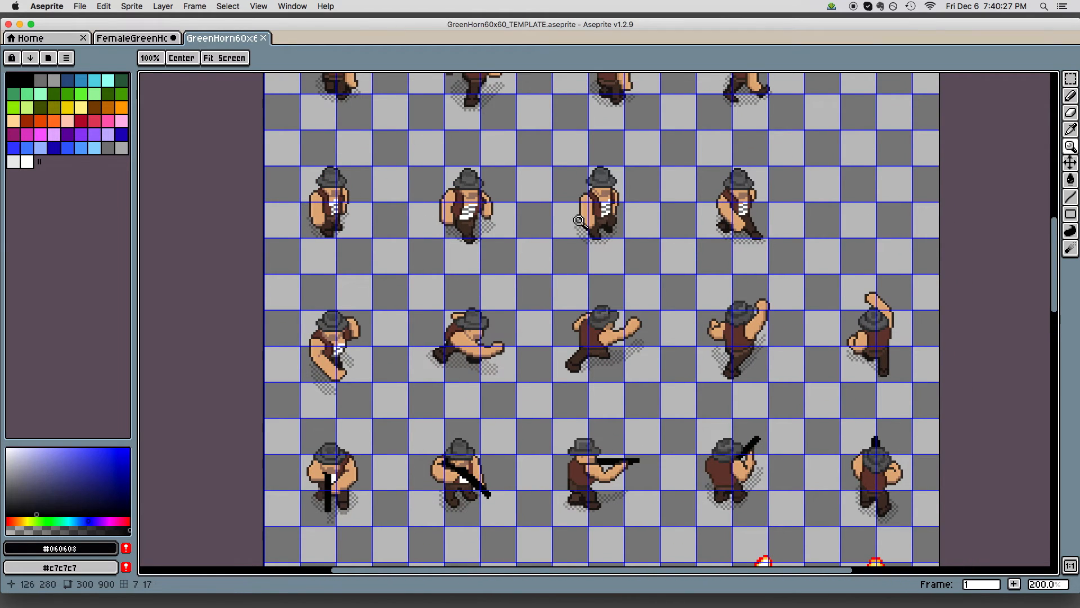
scroll(753, 221, up, 1)
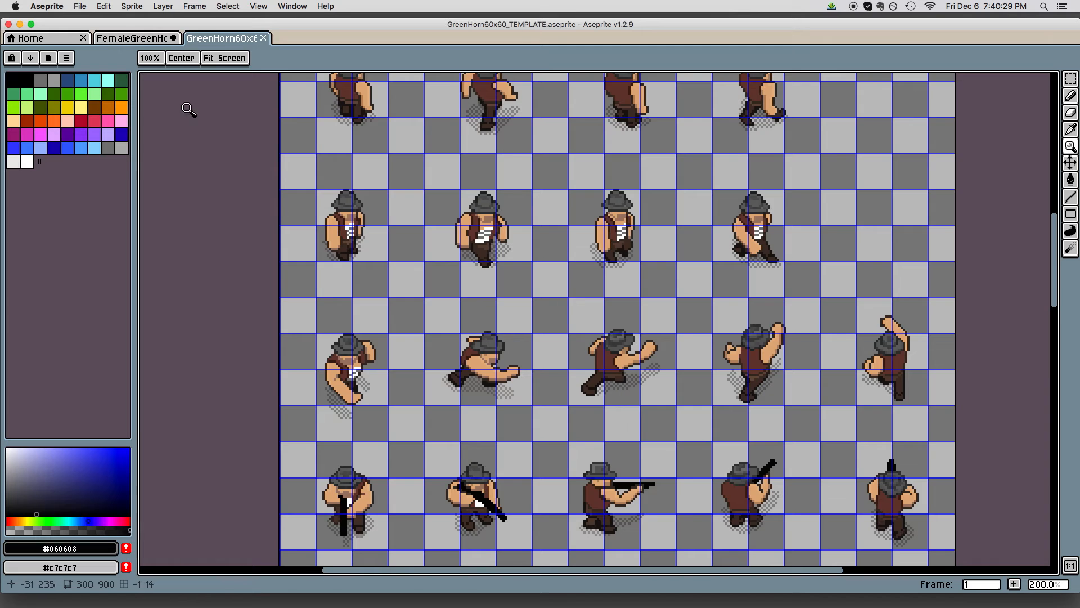
Back in the female template, straighten the near shoulder's bulging outline in the fifth row's fourth frame with black pixels and erasing
click(151, 40)
scroll(658, 325, right, 5)
scroll(657, 326, down, 2)
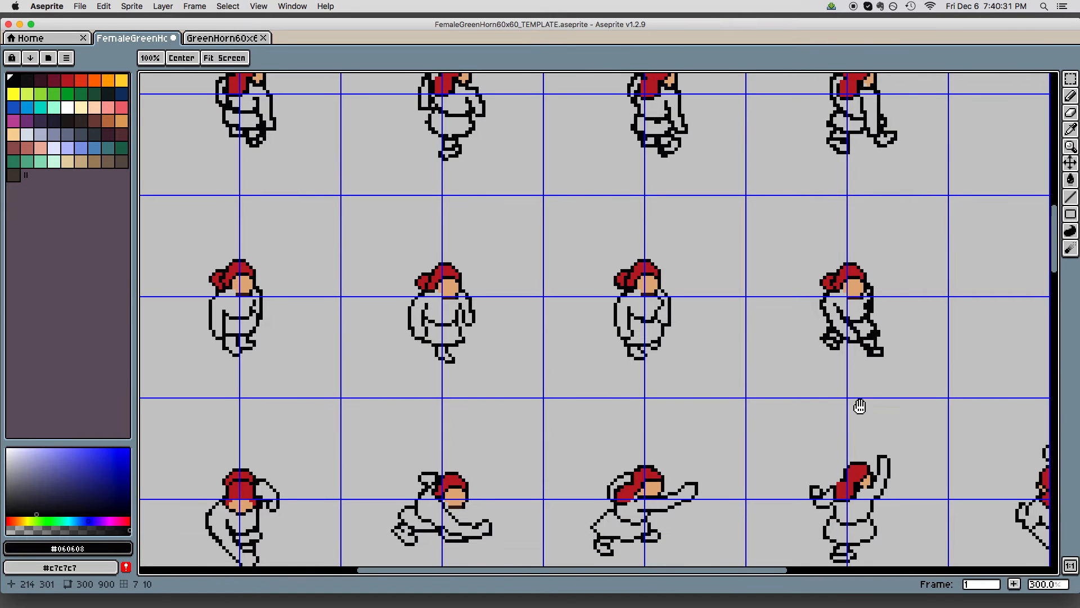
scroll(847, 329, up, 7)
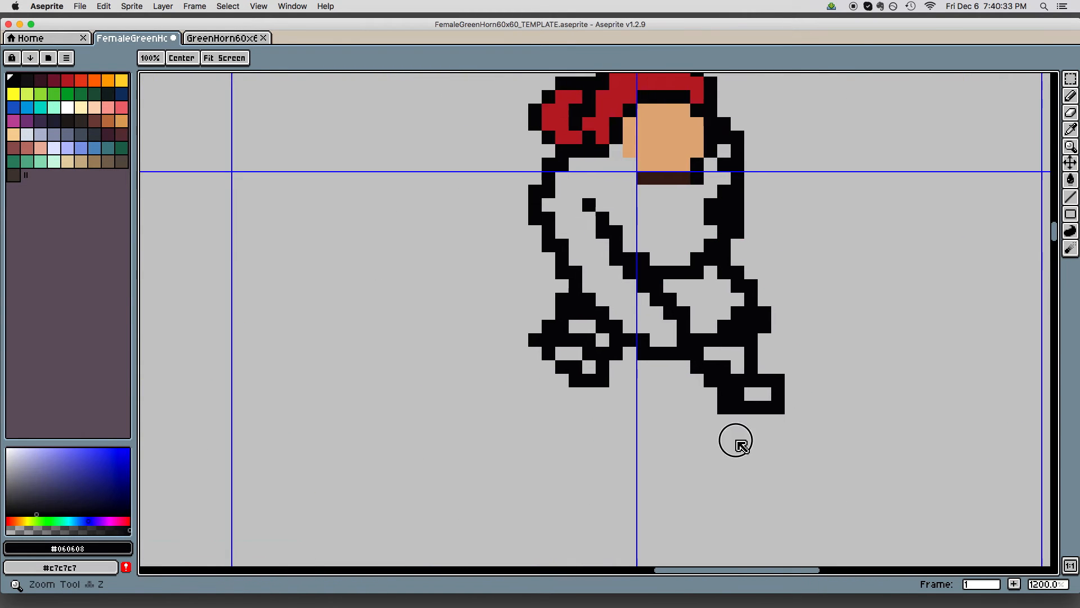
key(b)
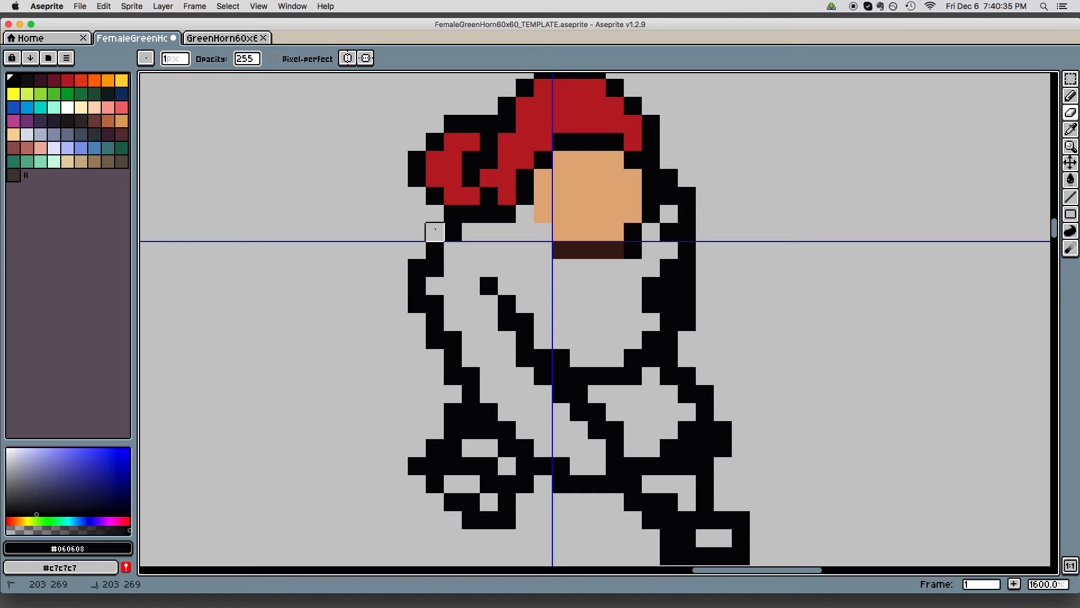
right_click(417, 267)
scroll(561, 338, down, 1)
right_click(413, 268)
right_click(412, 284)
click(522, 322)
click(432, 268)
Thin the rear outline of the near arm to a one-pixel line down to the hand, erasing the surplus black above the back leg
scroll(584, 313, down, 2)
scroll(583, 313, right, 2)
key(e)
click(428, 295)
scroll(482, 277, down, 2)
scroll(482, 277, right, 2)
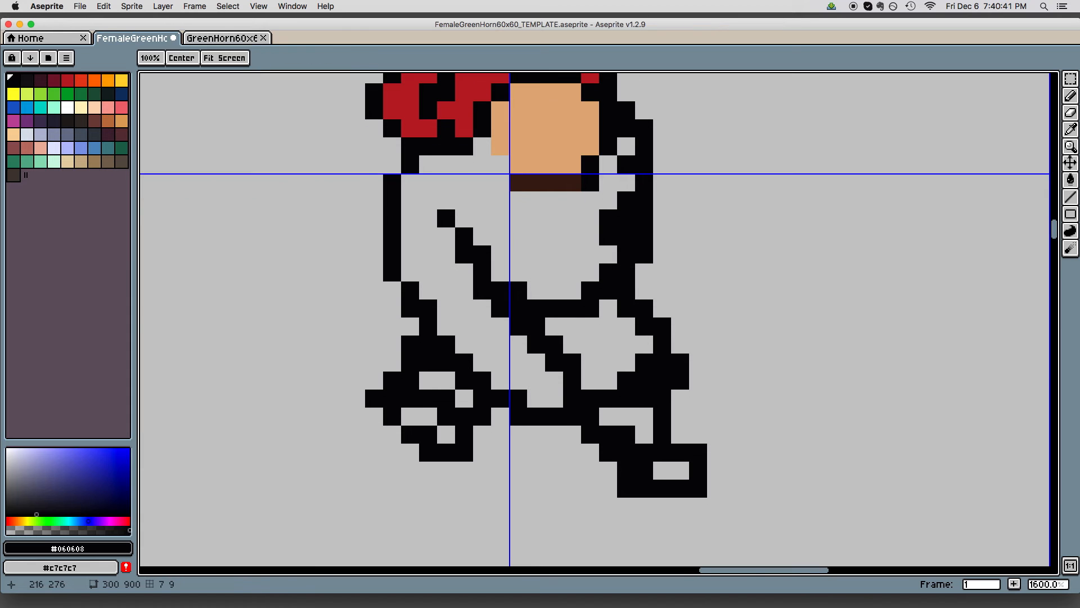
click(446, 332)
scroll(622, 337, down, 1)
scroll(622, 337, right, 1)
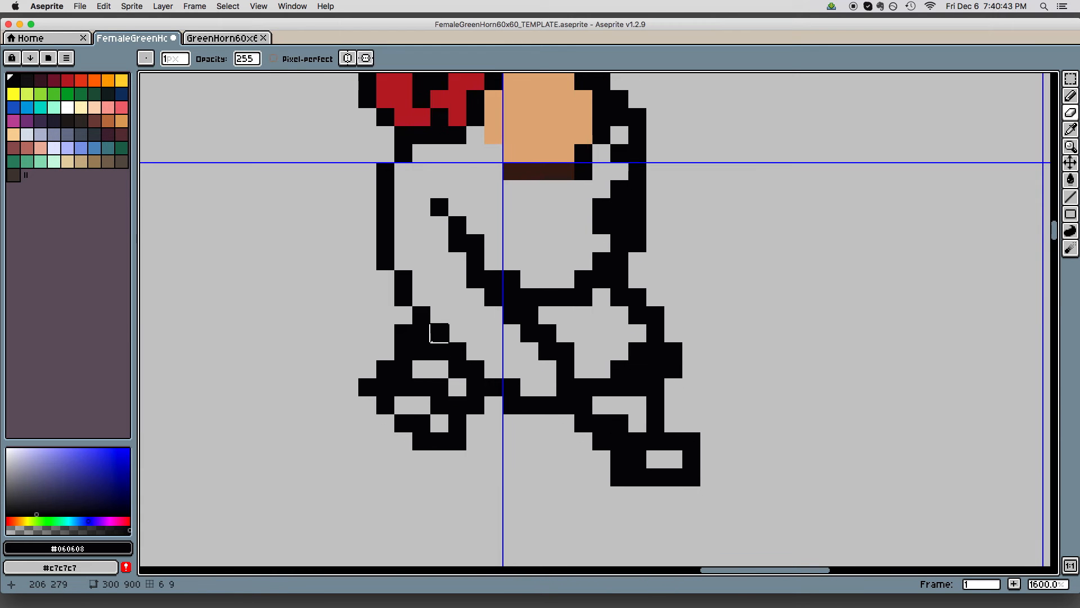
click(421, 350)
drag(475, 388, 421, 351)
scroll(710, 309, down, 1)
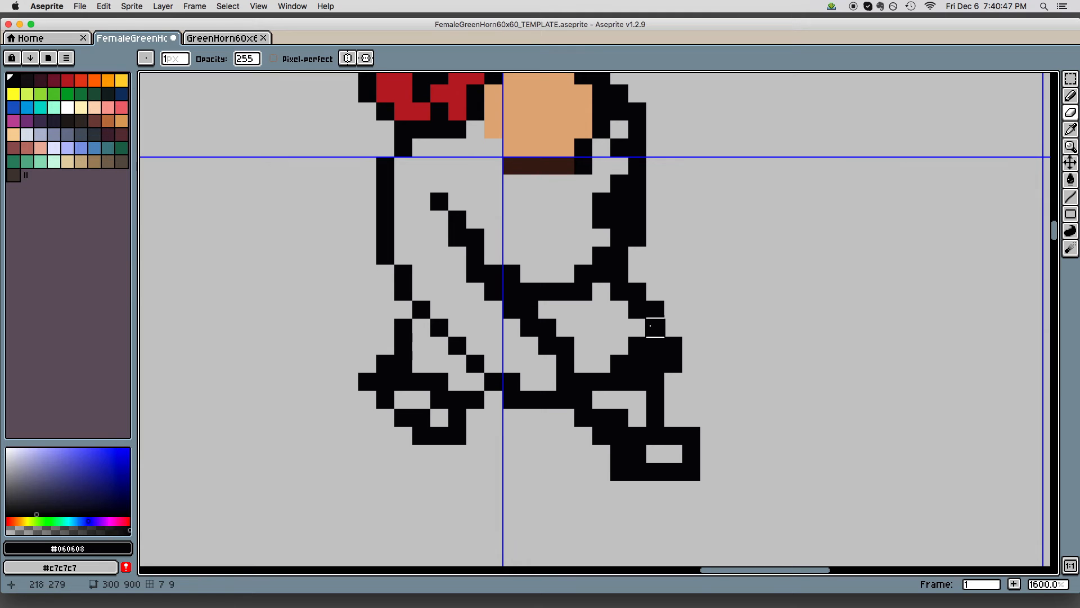
Thin the lower front outline of the near arm and redraw the waist line one pixel higher
click(530, 310)
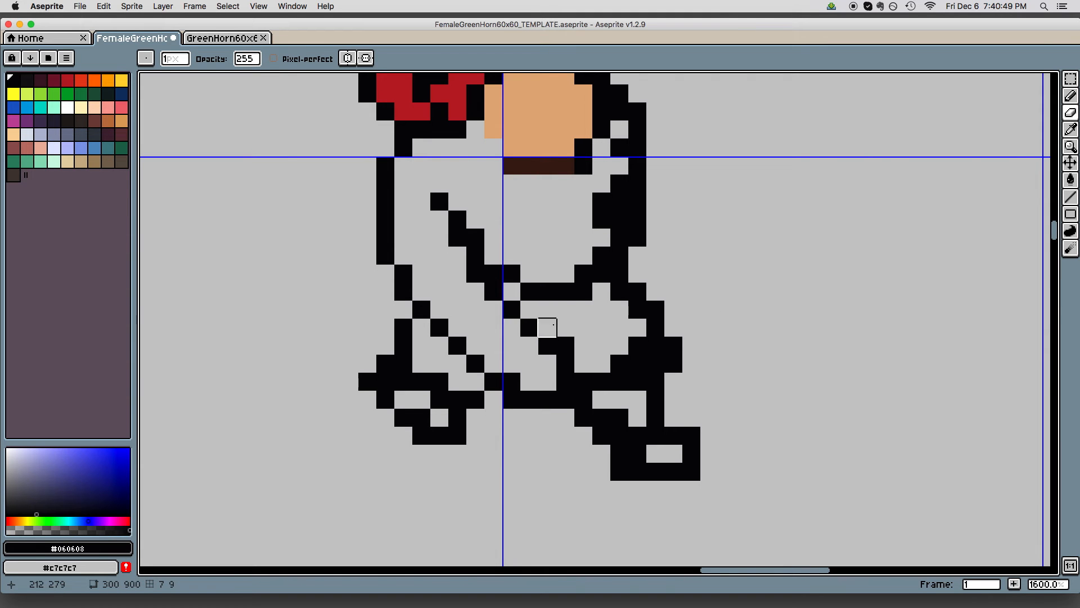
drag(583, 327, 584, 378)
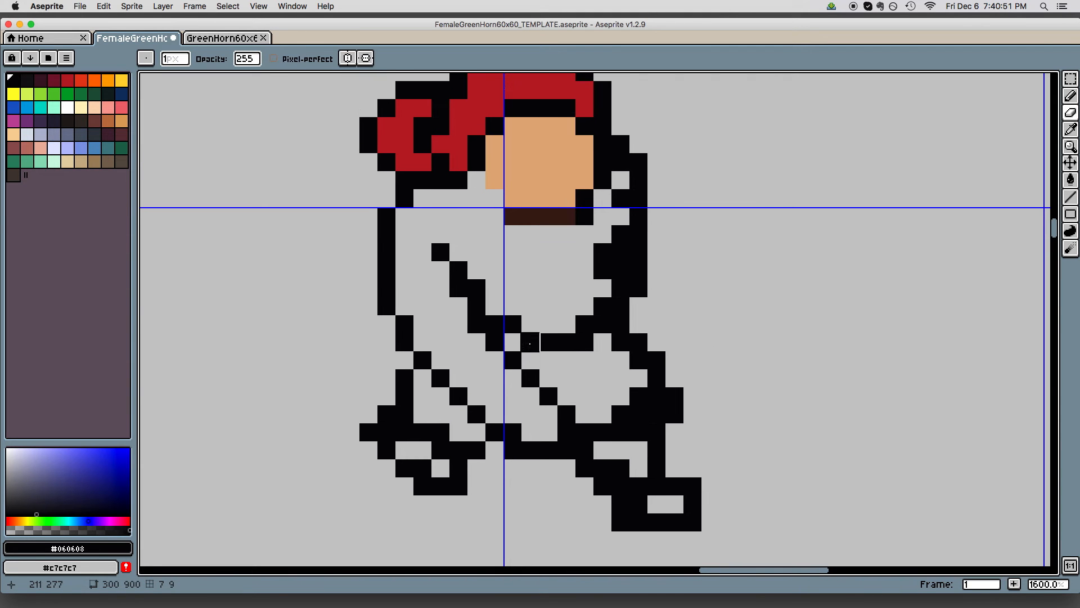
mouse_move(568, 342)
mouse_down()
mouse_move(530, 343)
mouse_move(537, 327)
mouse_move(527, 329)
mouse_move(571, 322)
mouse_up()
key(b)
key(e)
click(602, 323)
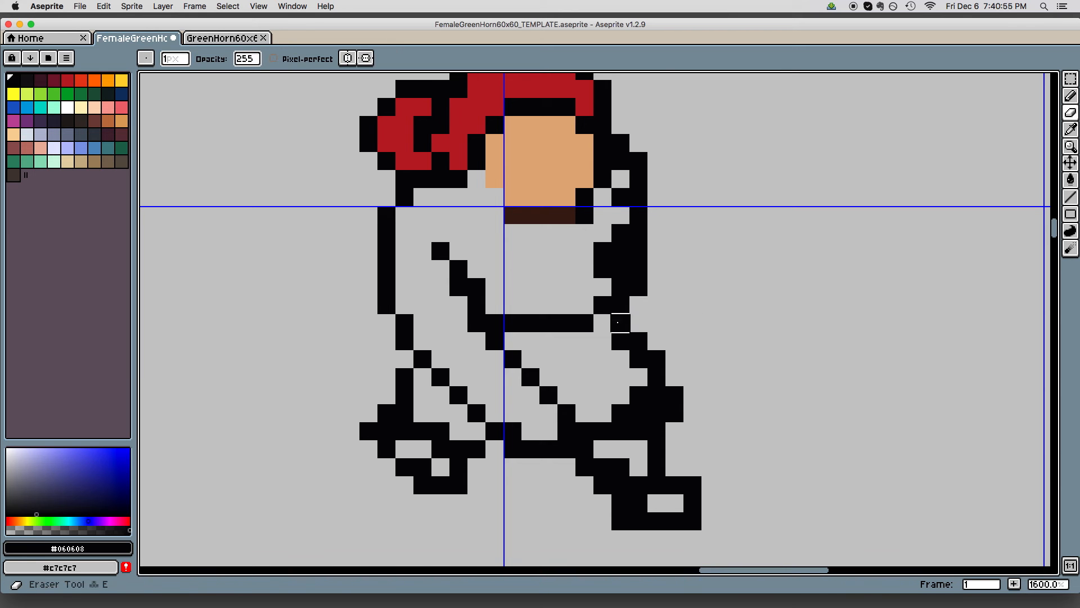
Reduce the far arm and chest outline to a single-pixel line and join it to the waist line
mouse_move(639, 251)
mouse_down()
mouse_move(602, 323)
mouse_move(656, 251)
mouse_move(638, 287)
mouse_move(638, 341)
mouse_move(600, 289)
mouse_up()
key(b)
drag(623, 200, 610, 239)
key(e)
click(608, 236)
mouse_move(699, 277)
mouse_down()
mouse_move(694, 306)
mouse_move(672, 313)
mouse_up()
click(621, 228)
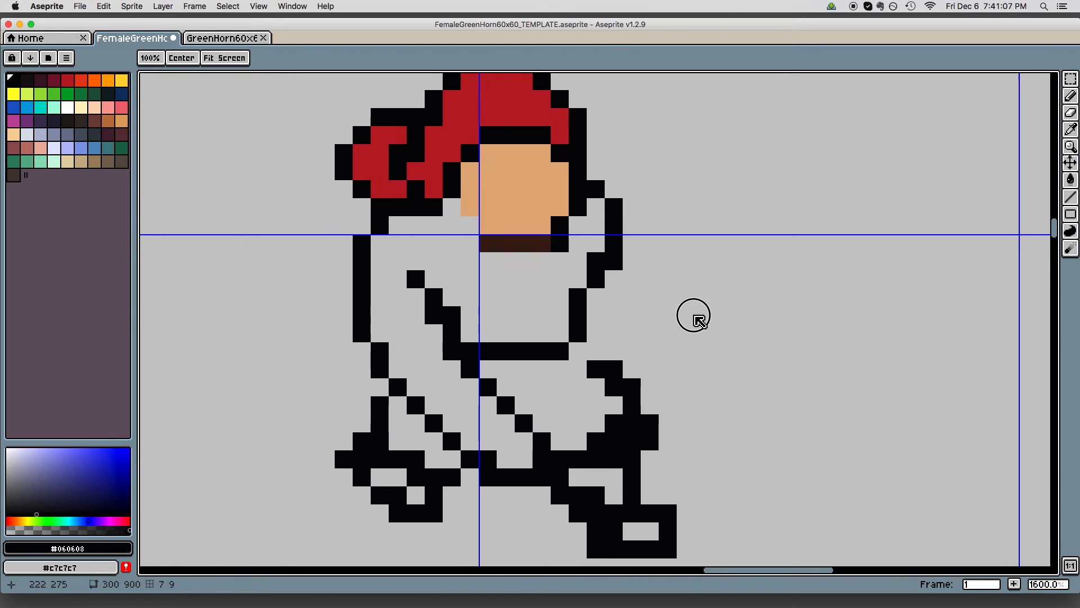
drag(612, 370, 599, 285)
key(b)
click(563, 269)
mouse_move(730, 353)
mouse_down()
mouse_move(739, 415)
mouse_move(728, 384)
mouse_up()
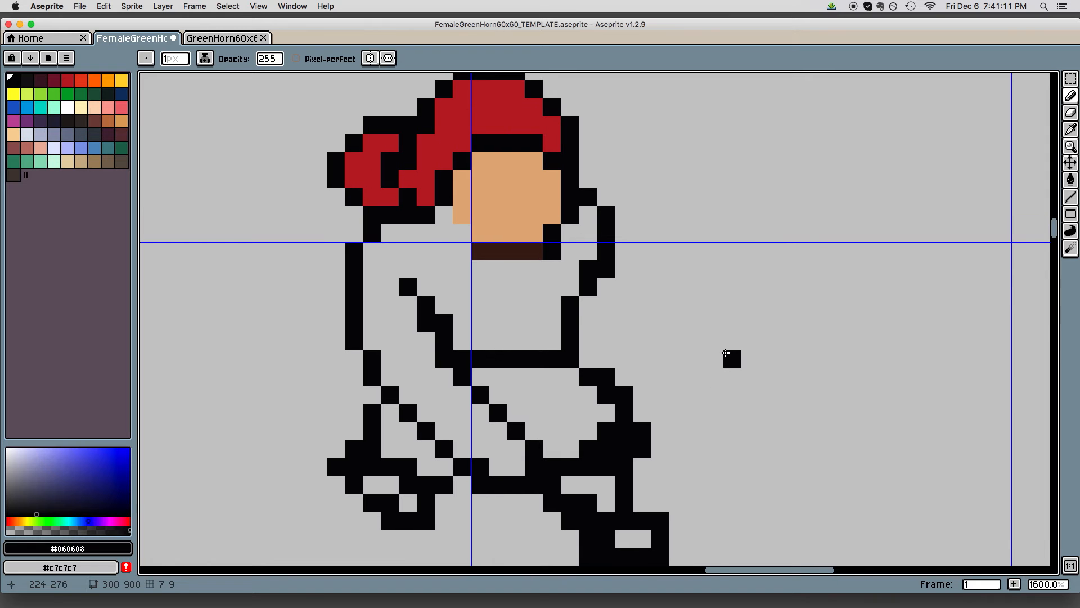
key(v)
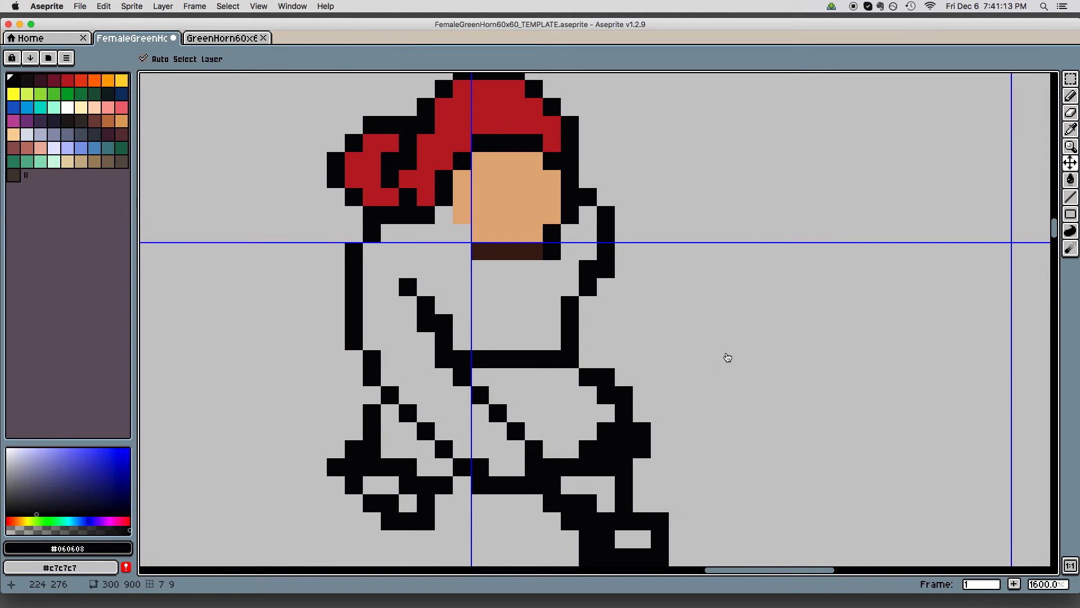
Open GreenHorn_Animation_Bow.aseprite from the GreenHorn folder in Finder and enlarge the sprite to 400%
key(super+Tab)
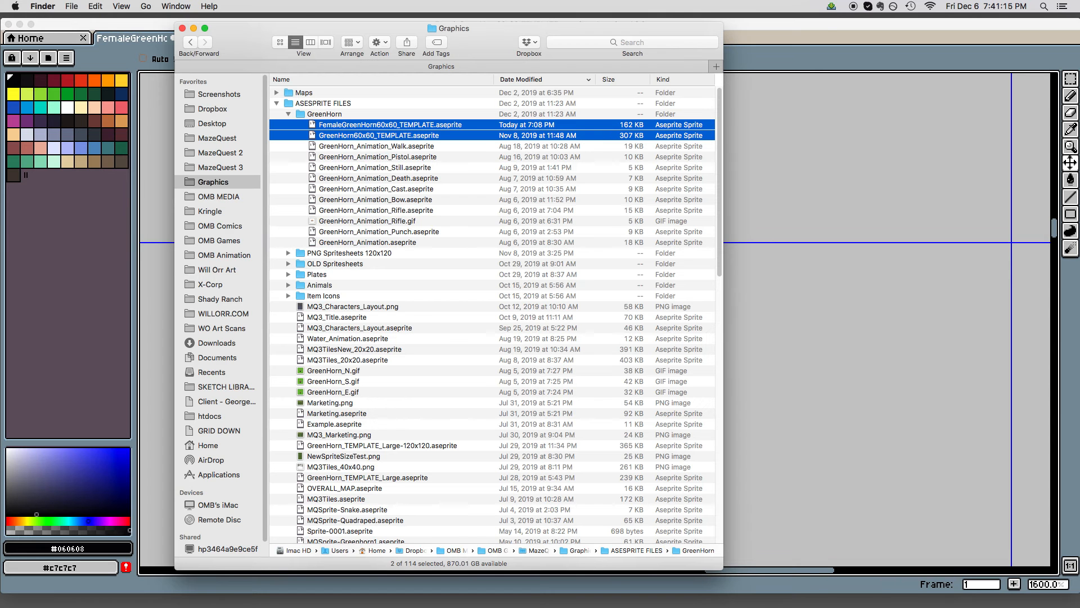
click(360, 147)
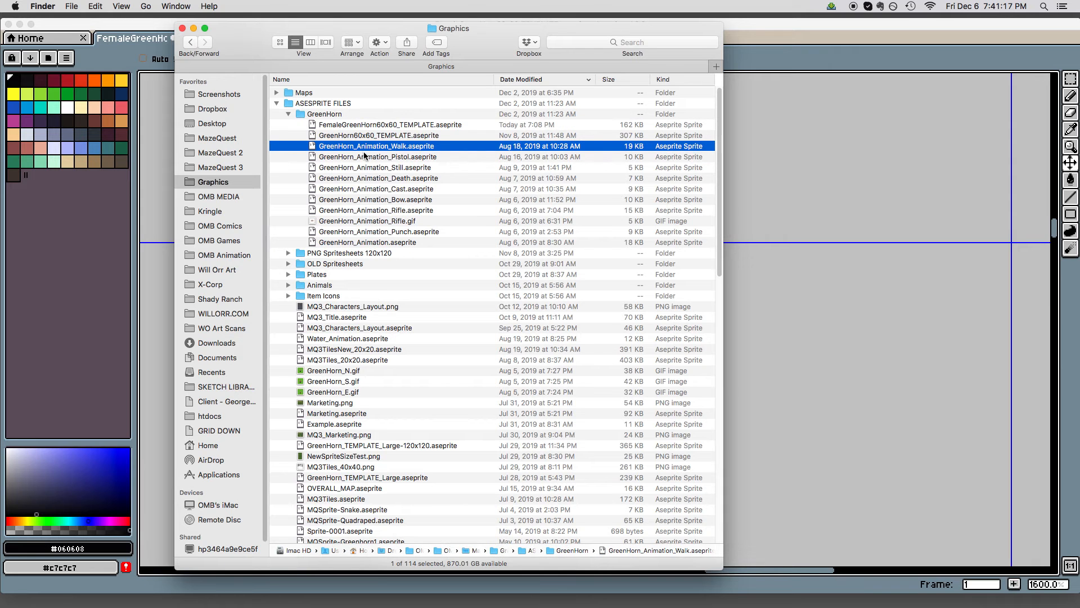
click(382, 243)
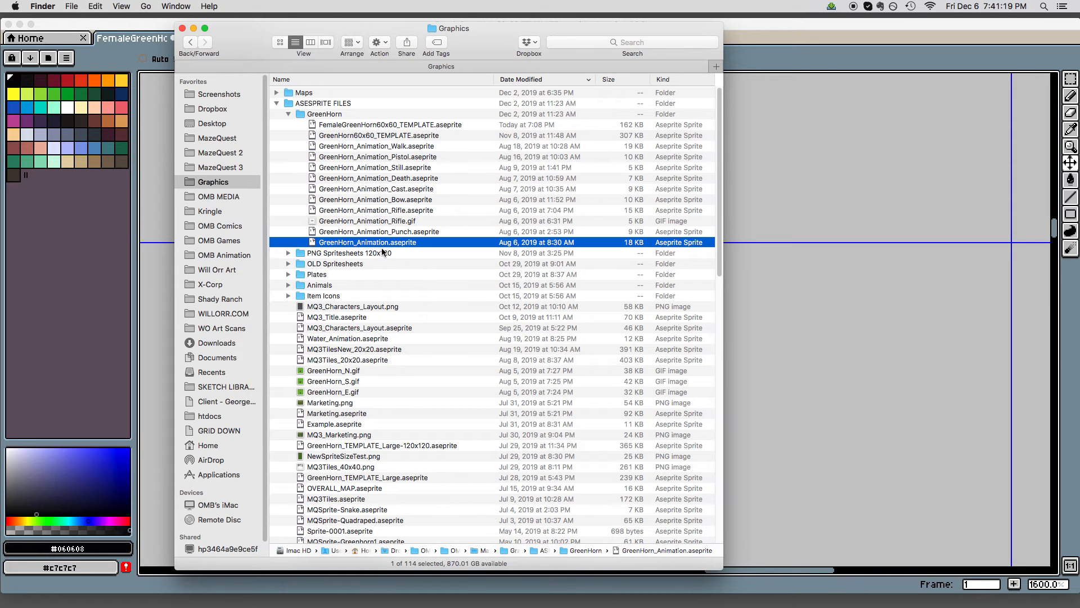
click(388, 146)
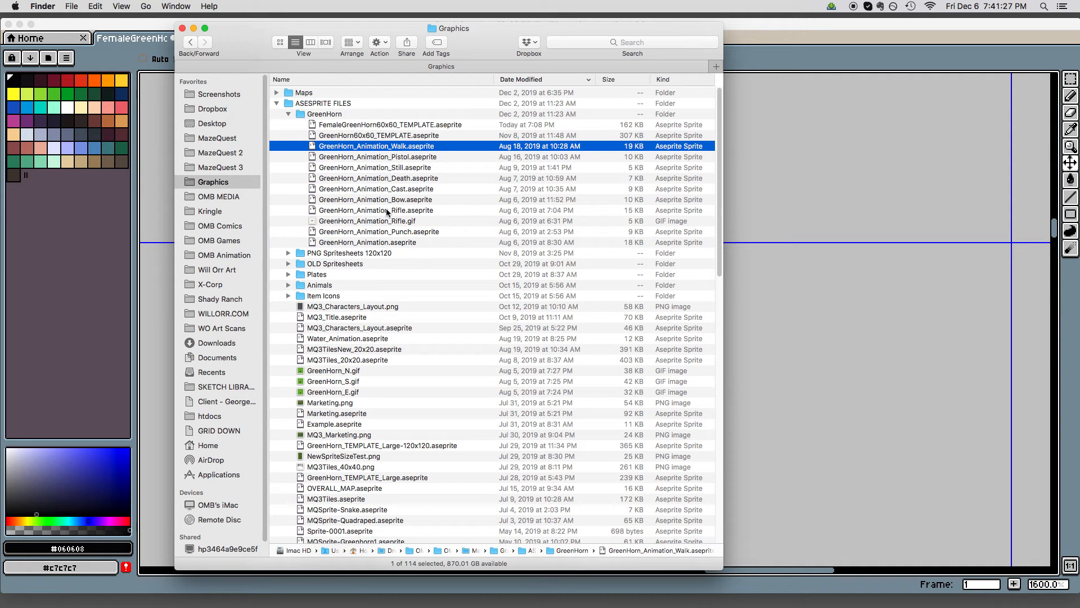
double_click(386, 200)
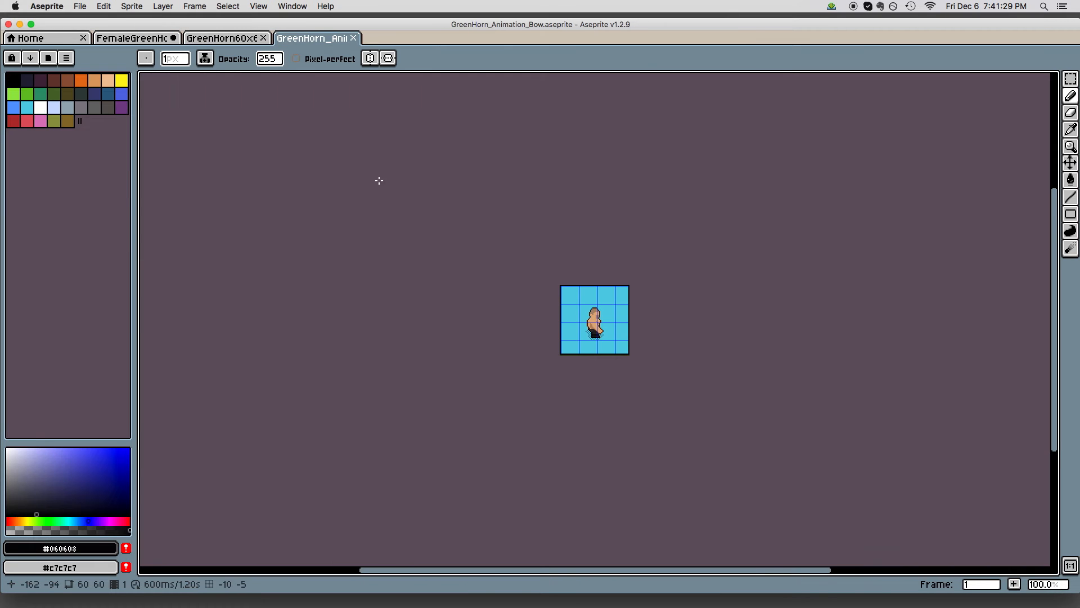
key(z)
mouse_move(612, 330)
mouse_down()
mouse_move(687, 311)
mouse_move(627, 316)
mouse_up()
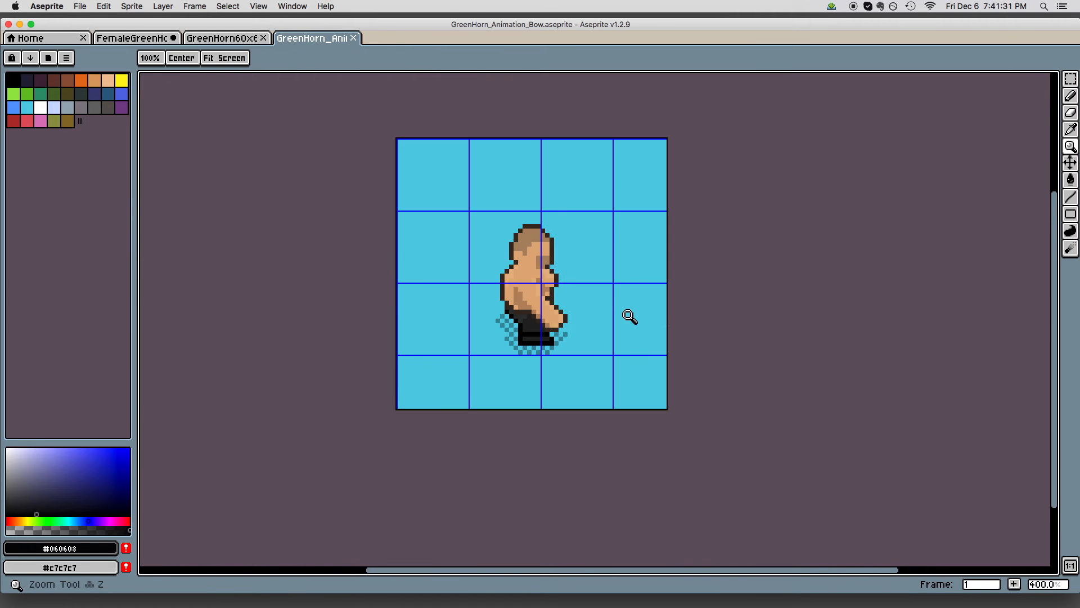
Show the timeline and examine the bow animation's two frames and its directional head, torso, legs and shadow layers
key(Tab)
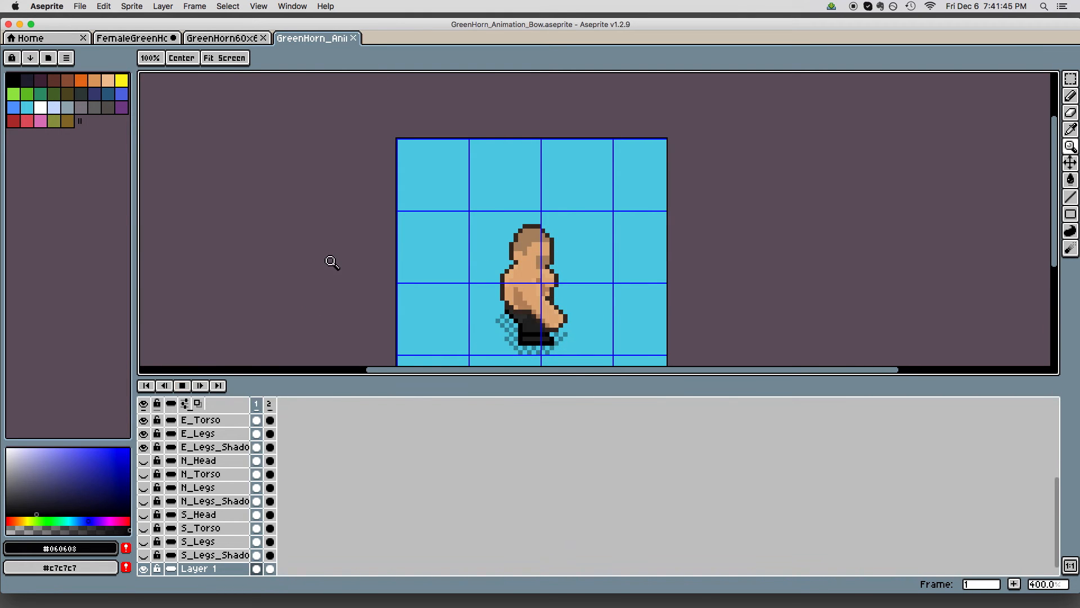
click(144, 569)
click(145, 570)
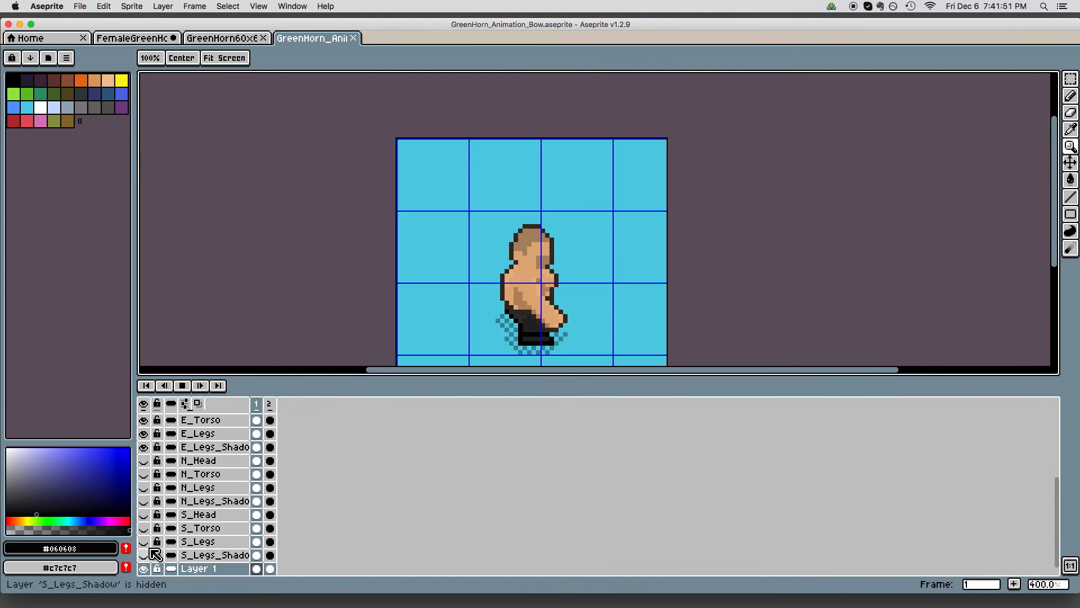
scroll(164, 533, up, 3)
scroll(164, 533, down, 2)
scroll(164, 533, down, 2)
scroll(164, 533, up, 3)
scroll(164, 534, down, 4)
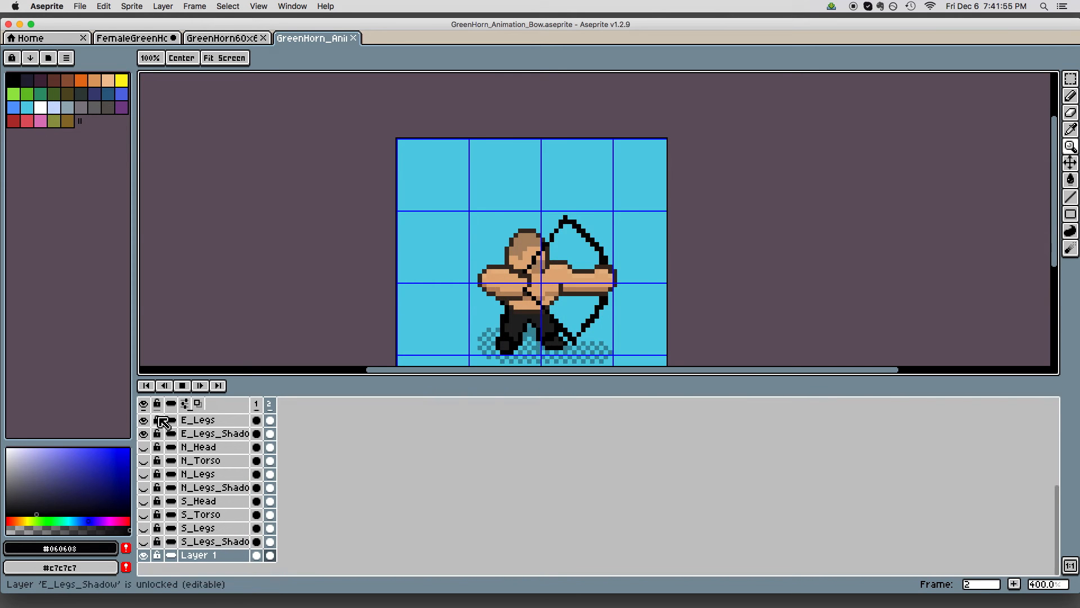
scroll(217, 489, up, 5)
scroll(220, 493, down, 4)
scroll(220, 493, down, 1)
scroll(223, 491, up, 5)
scroll(222, 491, down, 5)
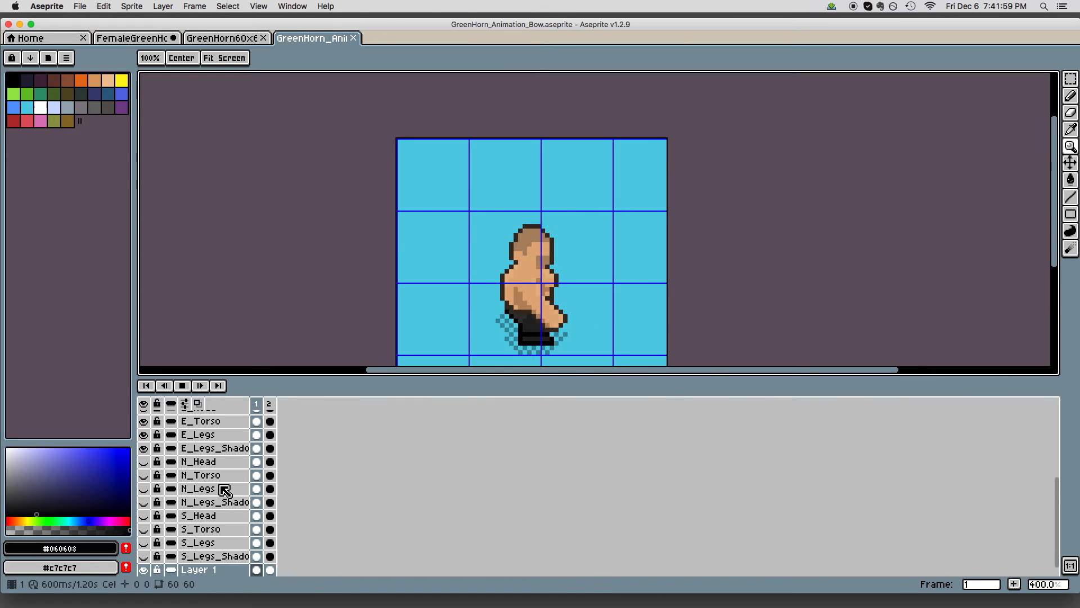
Stop the playback and hide the E_Legs_Shadow, E_Legs and E_Torso layers to isolate the east-facing head
click(144, 448)
click(144, 435)
click(182, 386)
click(144, 421)
scroll(205, 480, up, 4)
scroll(204, 482, down, 5)
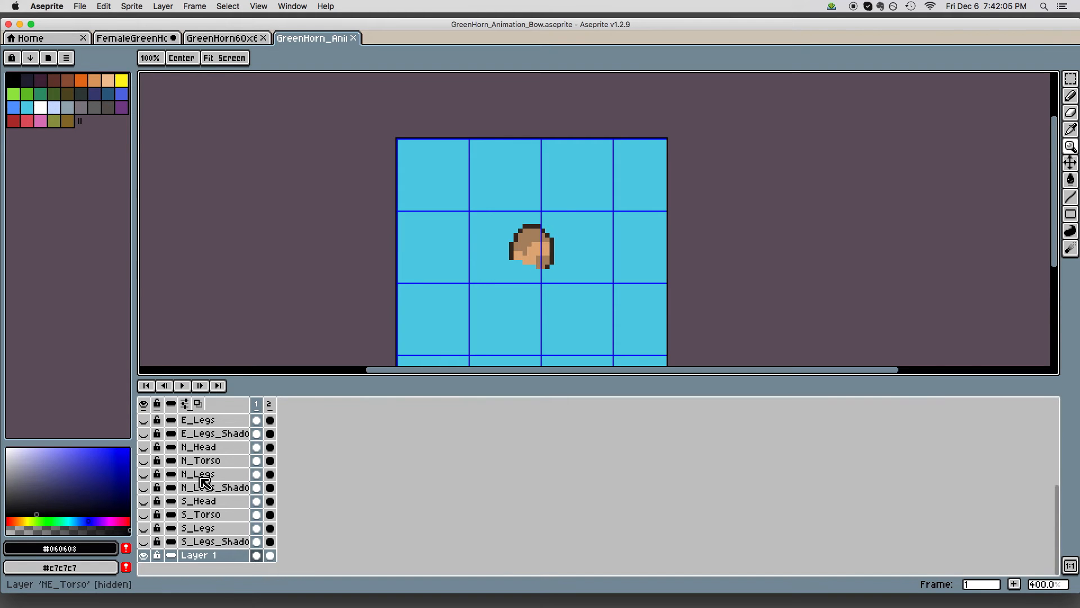
scroll(204, 482, up, 5)
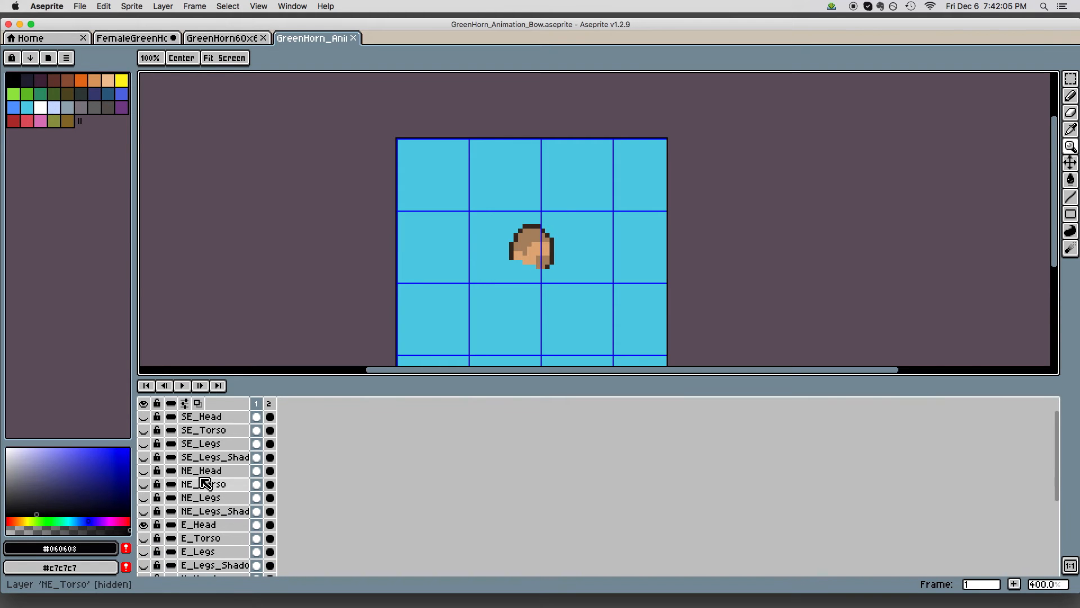
Hide the E_Head layer and show the SE_Head, SE_Torso, SE_Legs and SE_Legs_Shadow layers
click(145, 524)
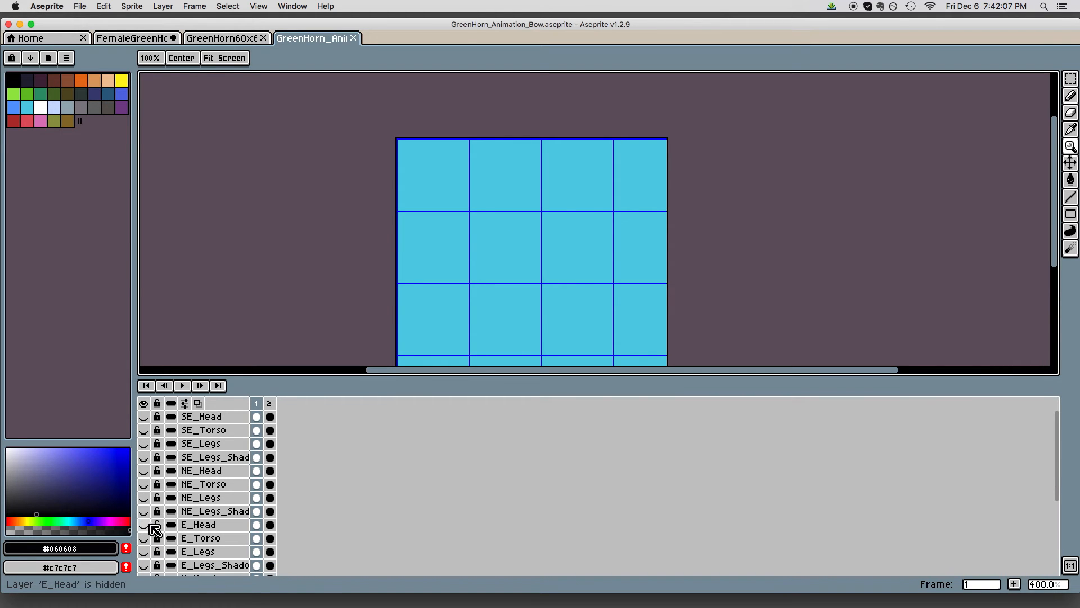
click(145, 417)
click(145, 430)
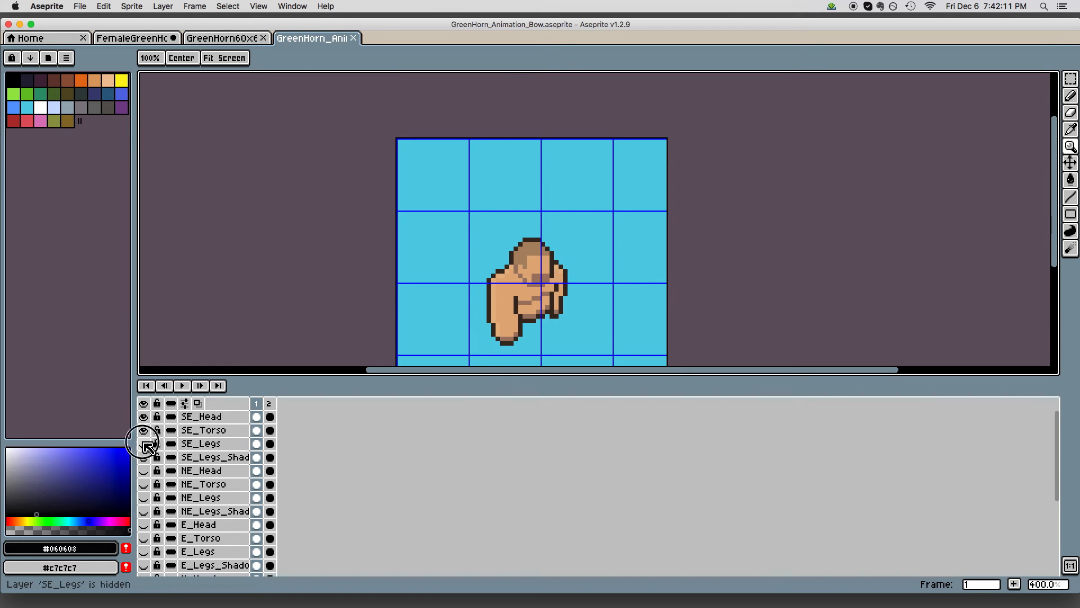
click(145, 444)
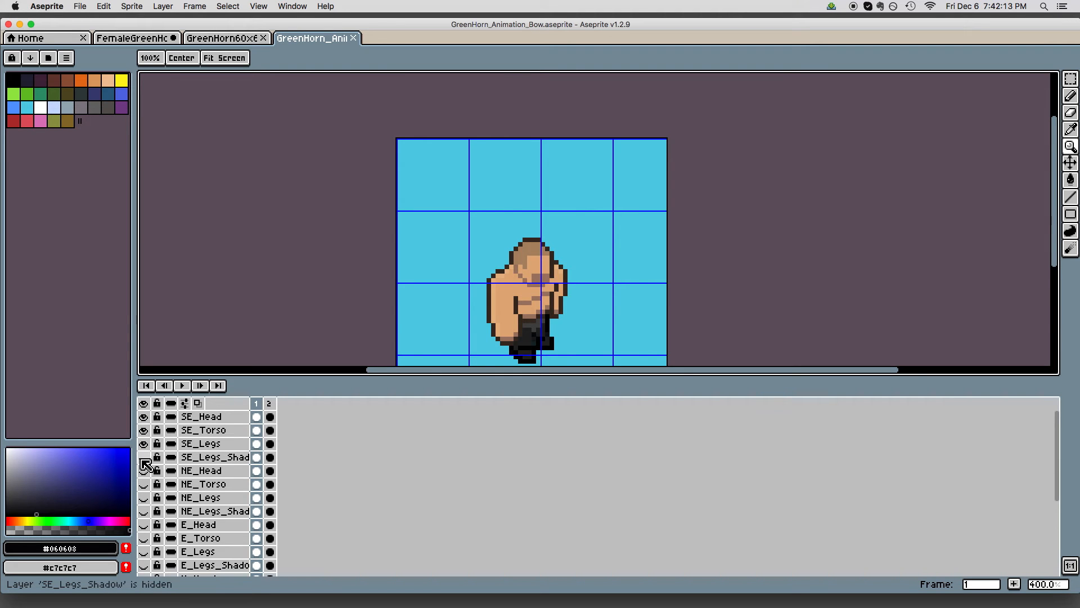
click(144, 458)
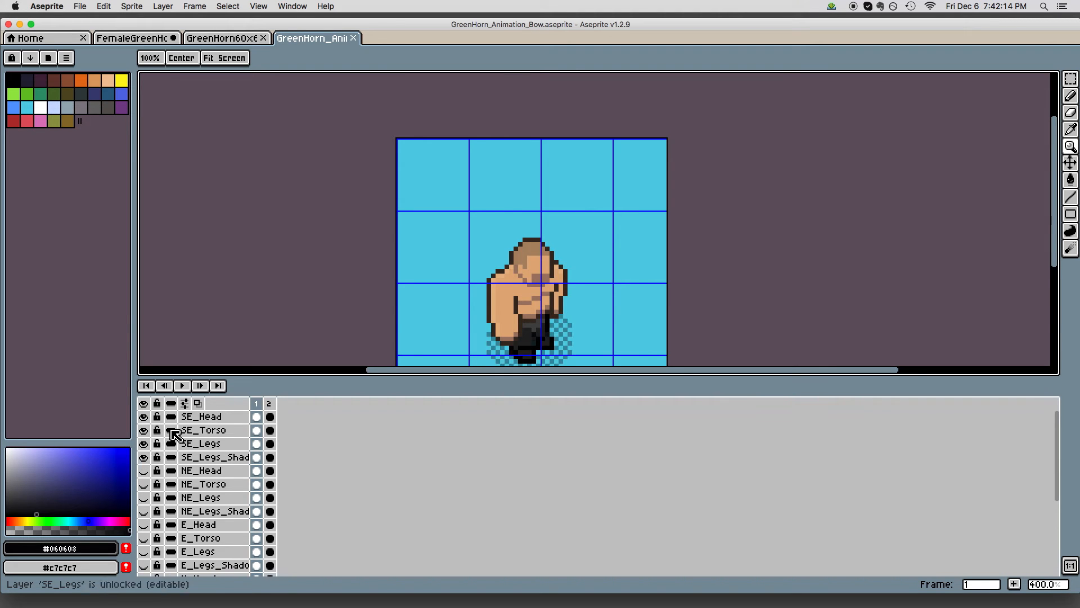
Play the southeast-facing bow animation with the whole sprite in view, and stop the playback
click(182, 386)
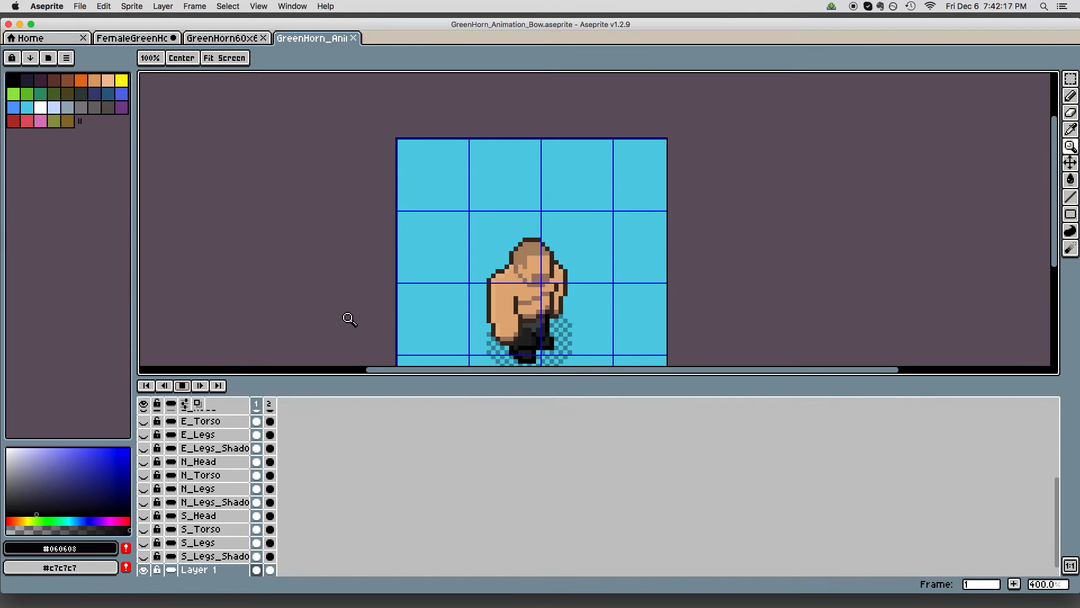
scroll(407, 307, down, 3)
scroll(406, 307, up, 5)
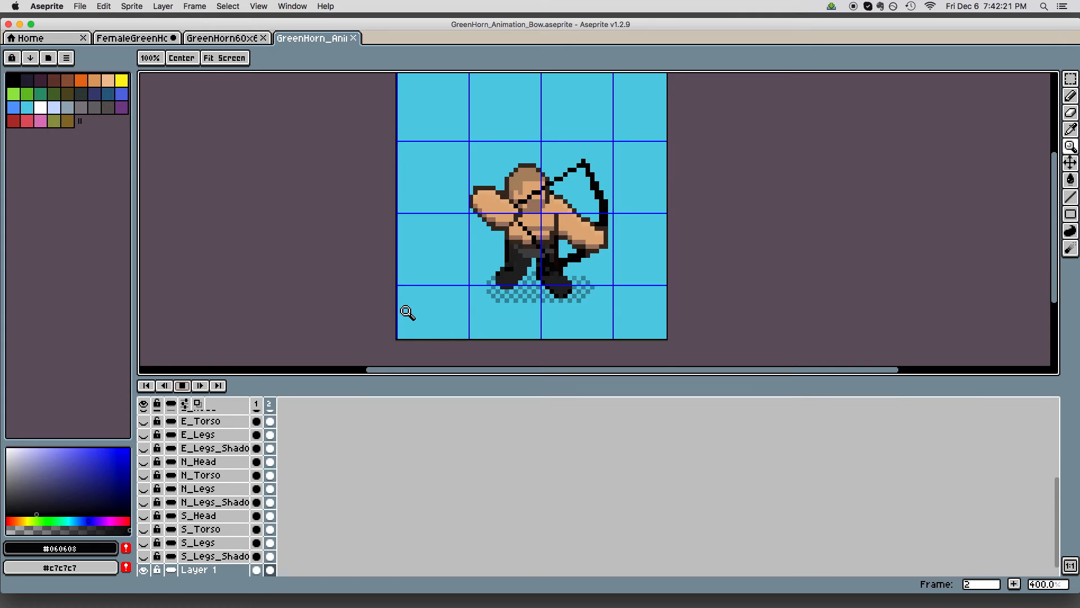
scroll(407, 312, up, 5)
scroll(408, 313, down, 3)
scroll(408, 311, down, 1)
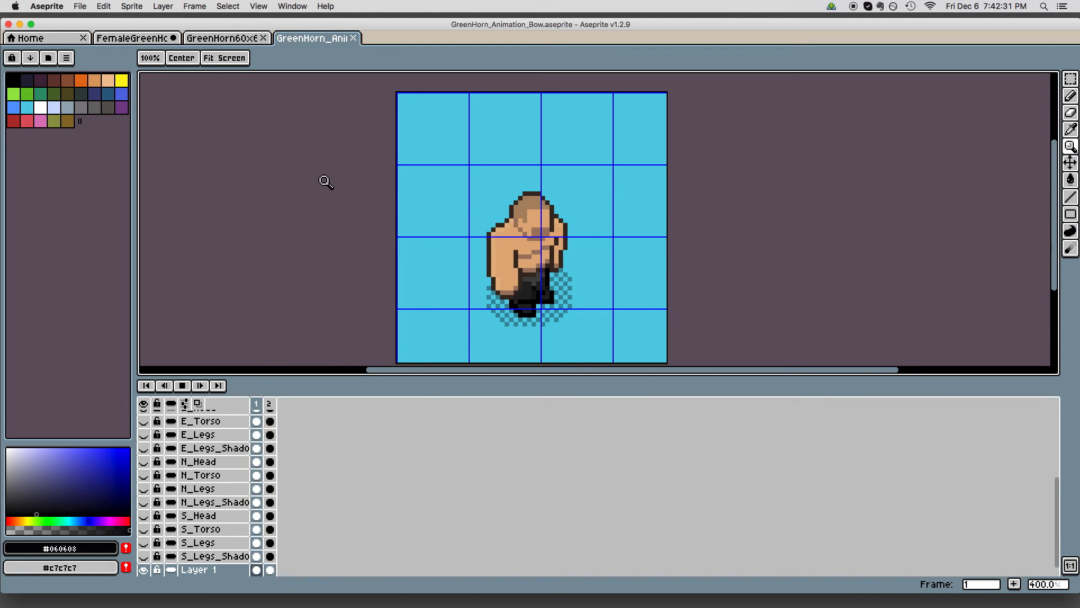
click(183, 386)
Close GreenHorn_Animation_Bow.aseprite and open GreenHorn_Animation.aseprite from the GreenHorn folder in Finder
click(222, 39)
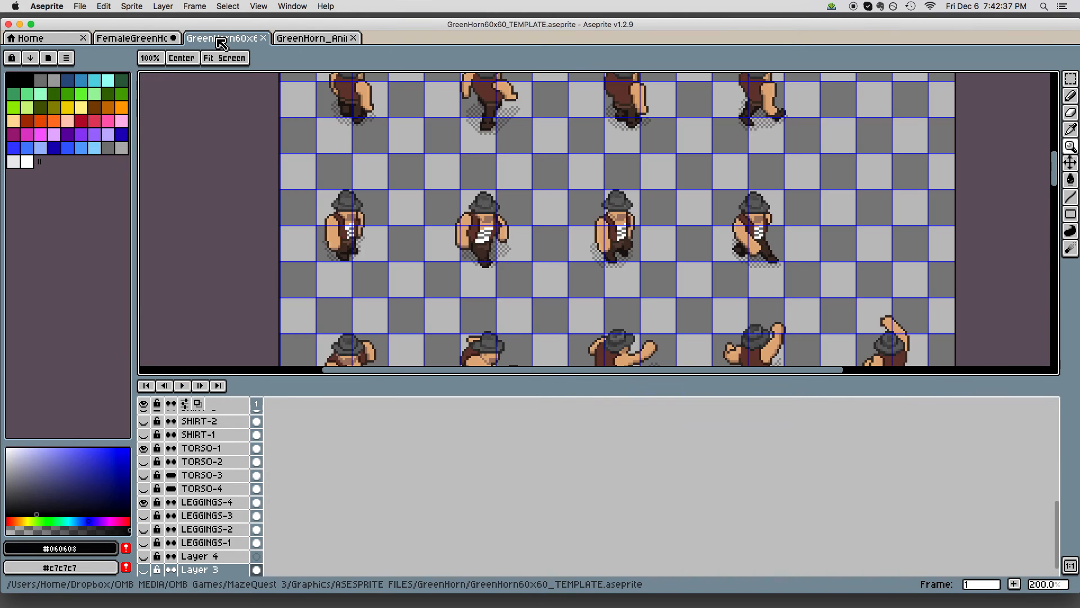
click(325, 39)
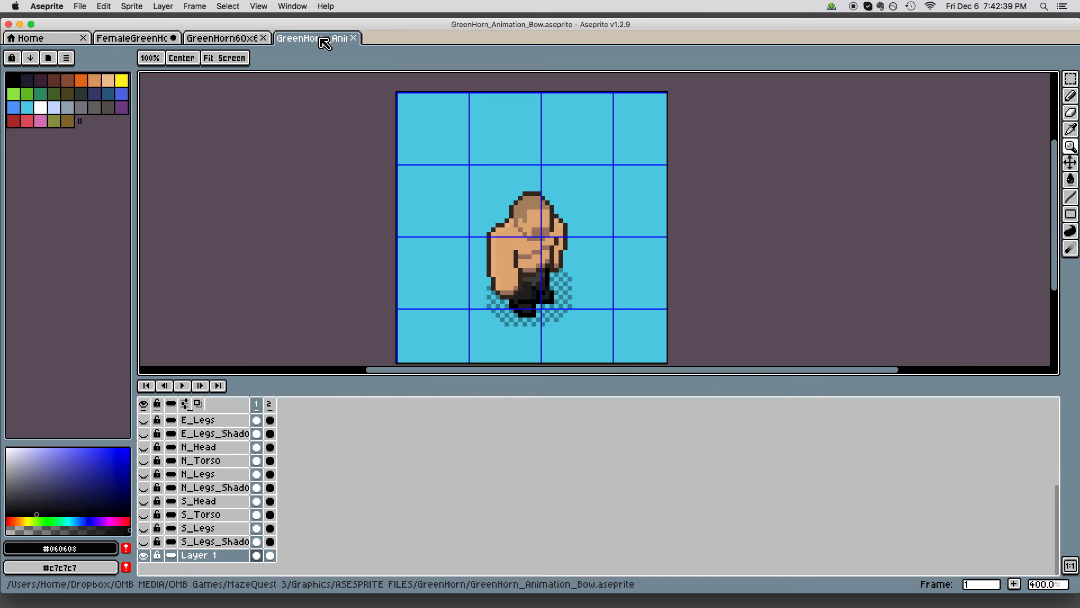
click(359, 40)
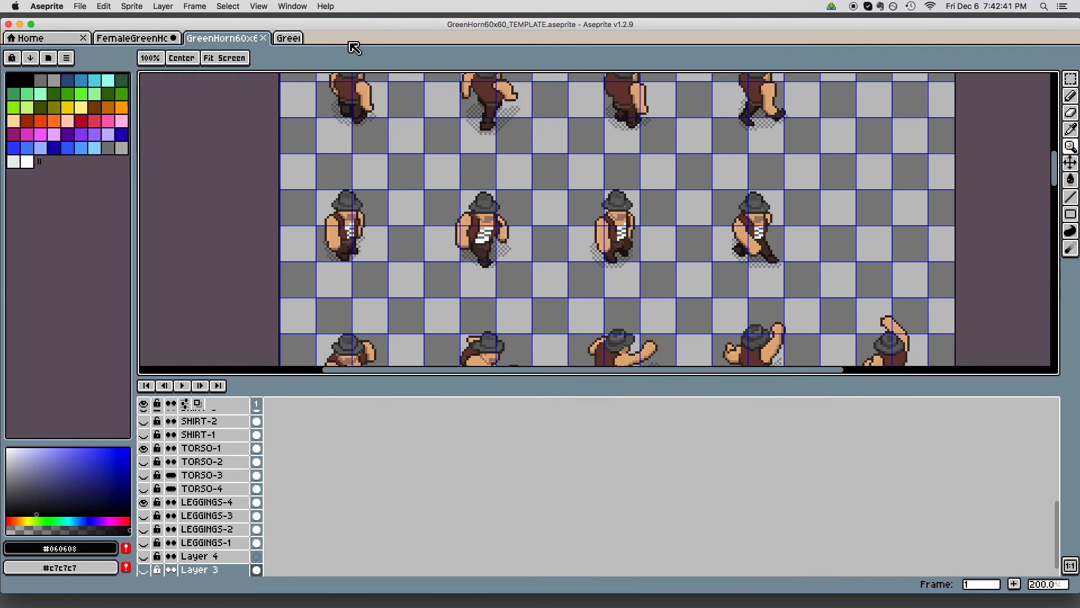
key(super+Tab)
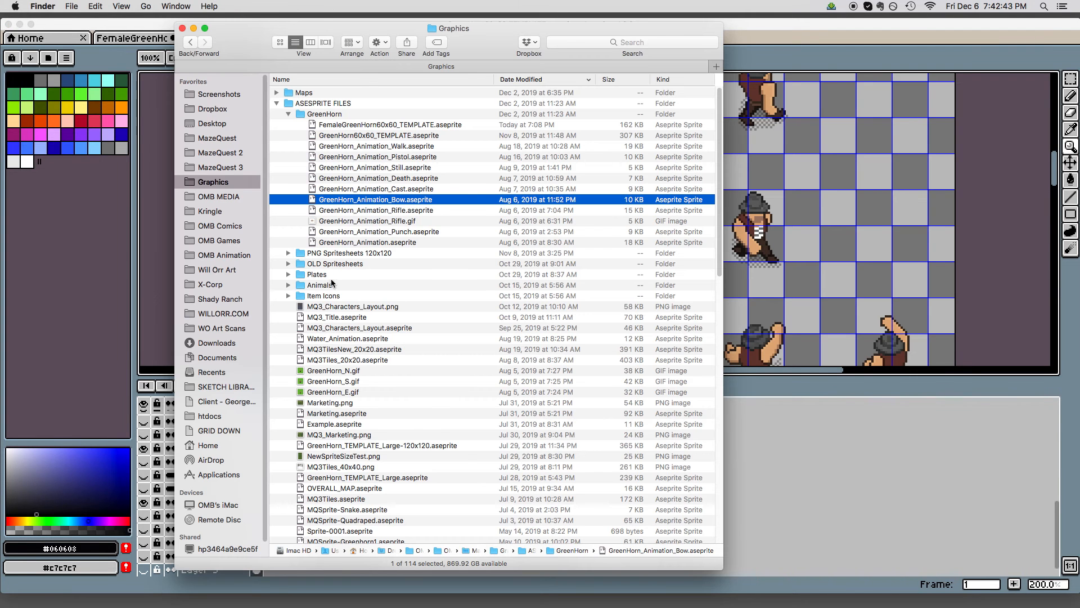
click(352, 243)
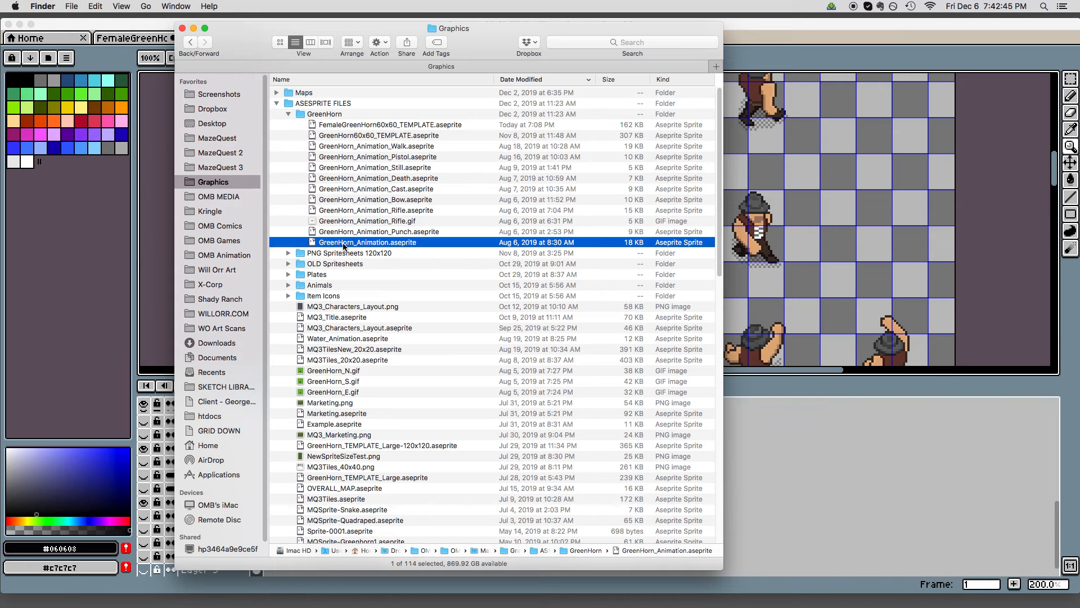
double_click(344, 243)
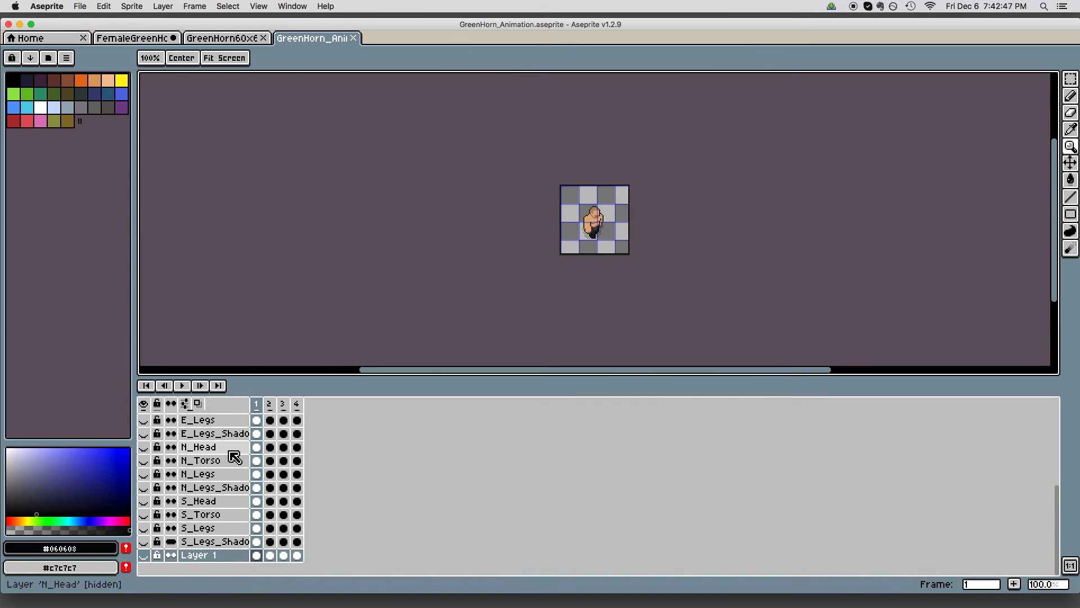
Play the four-frame southeast-facing animation enlarged to 400%, and stop the playback
scroll(234, 457, up, 5)
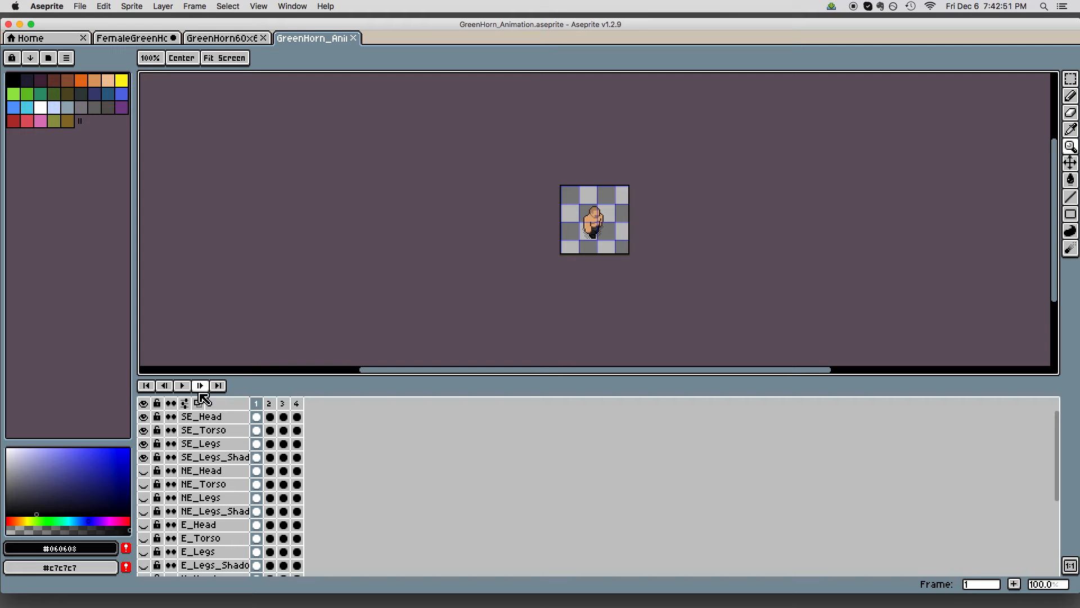
click(182, 385)
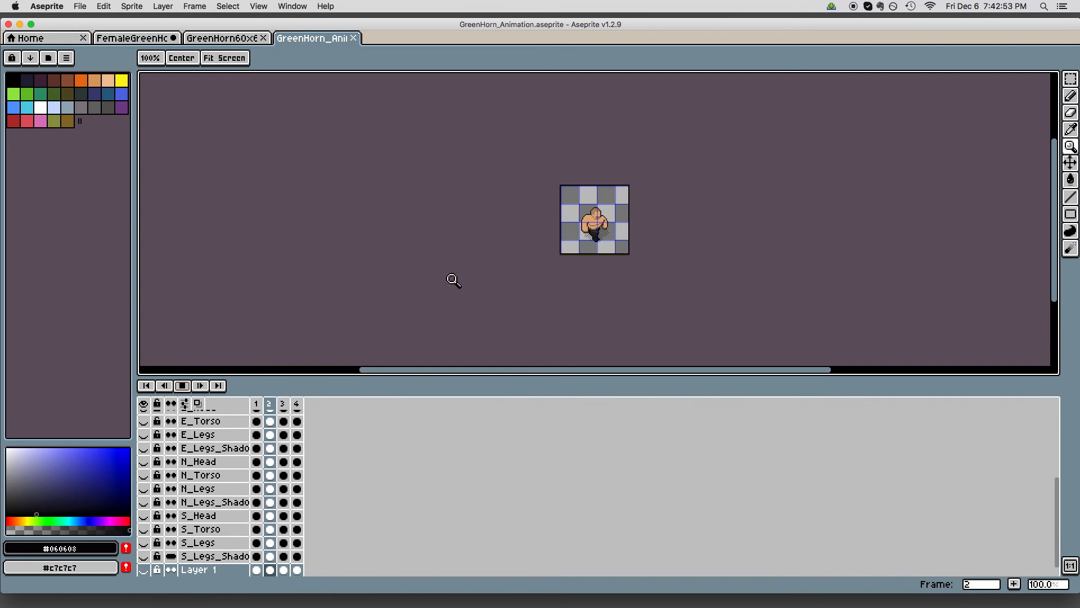
click(598, 219)
click(596, 218)
click(597, 217)
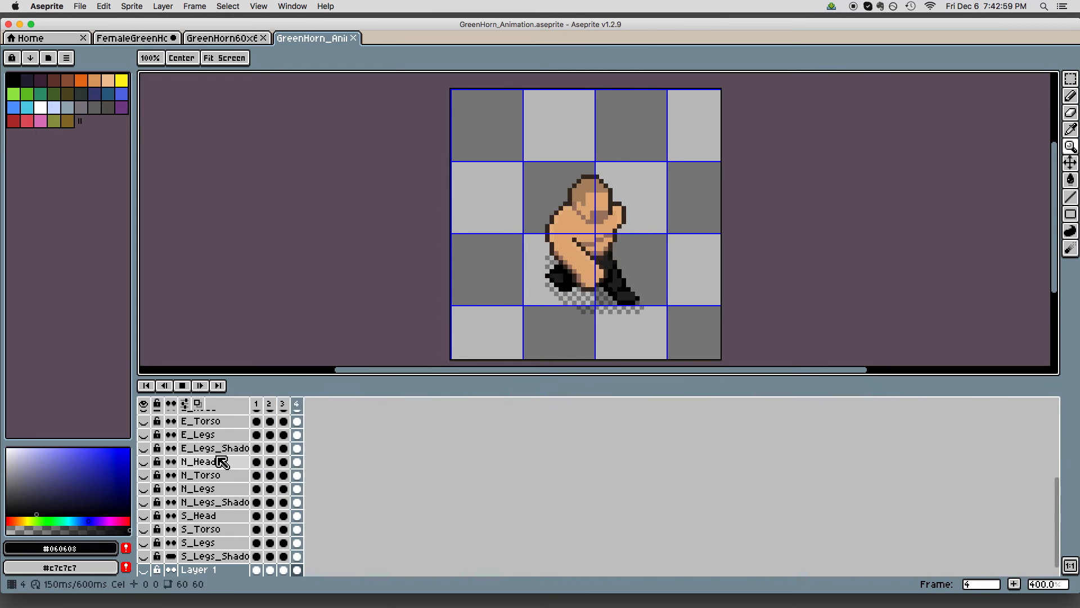
scroll(306, 490, down, 1)
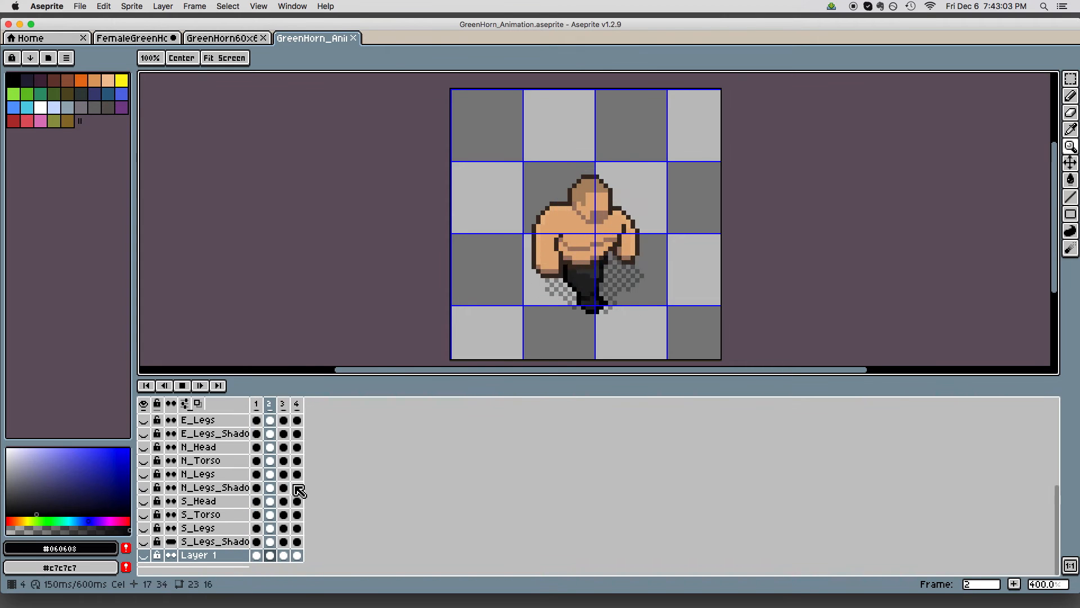
click(182, 386)
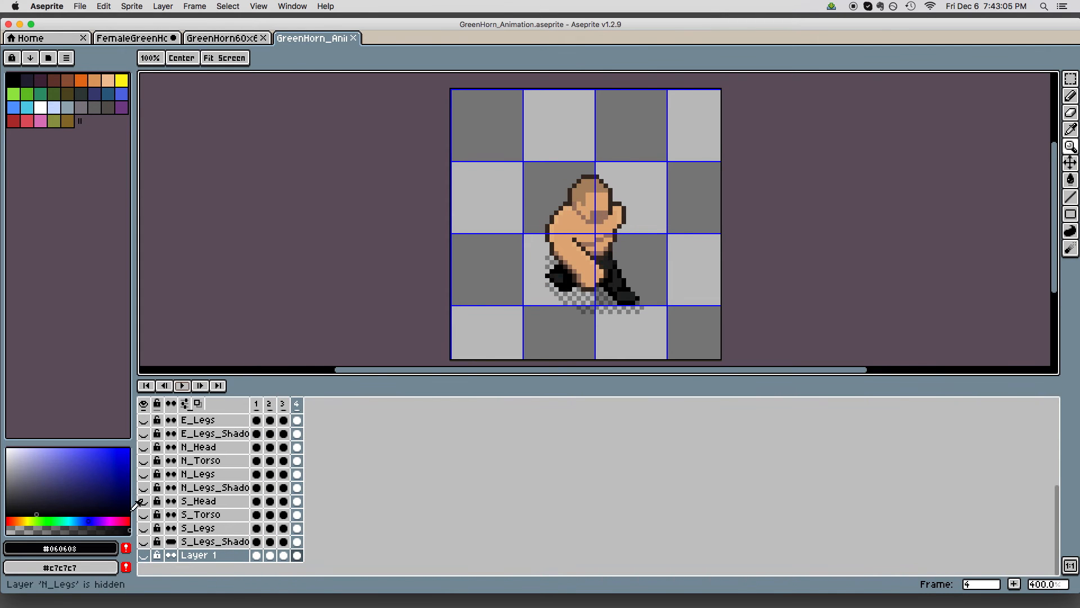
Replace the visible SE layers with NE_Head, NE_Torso, NE_Legs and NE_Legs_Shadow, and play the northeast-facing animation
scroll(176, 514, up, 10)
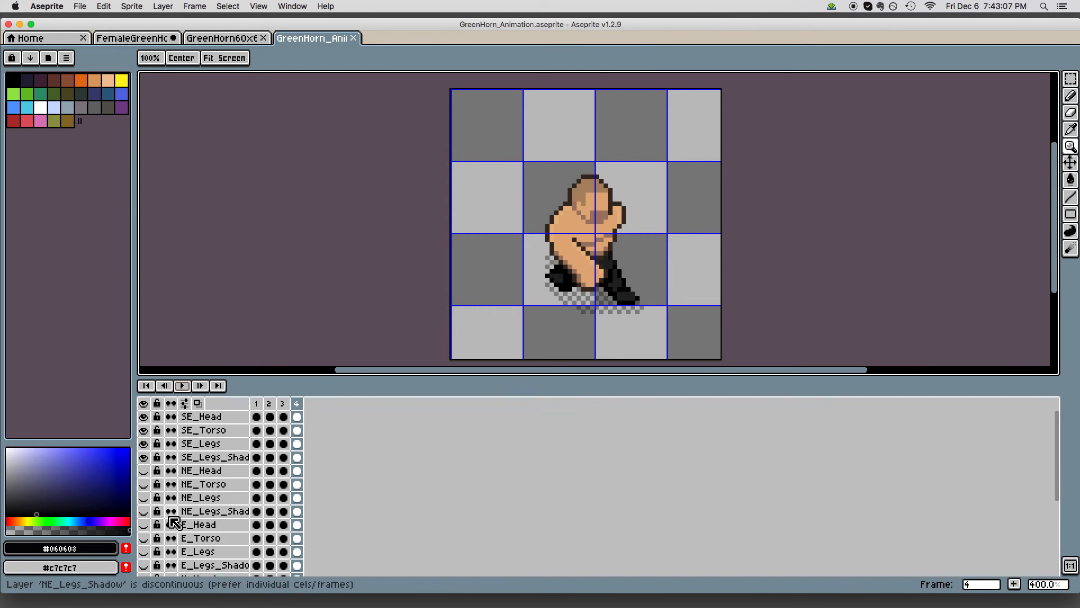
drag(143, 457, 145, 417)
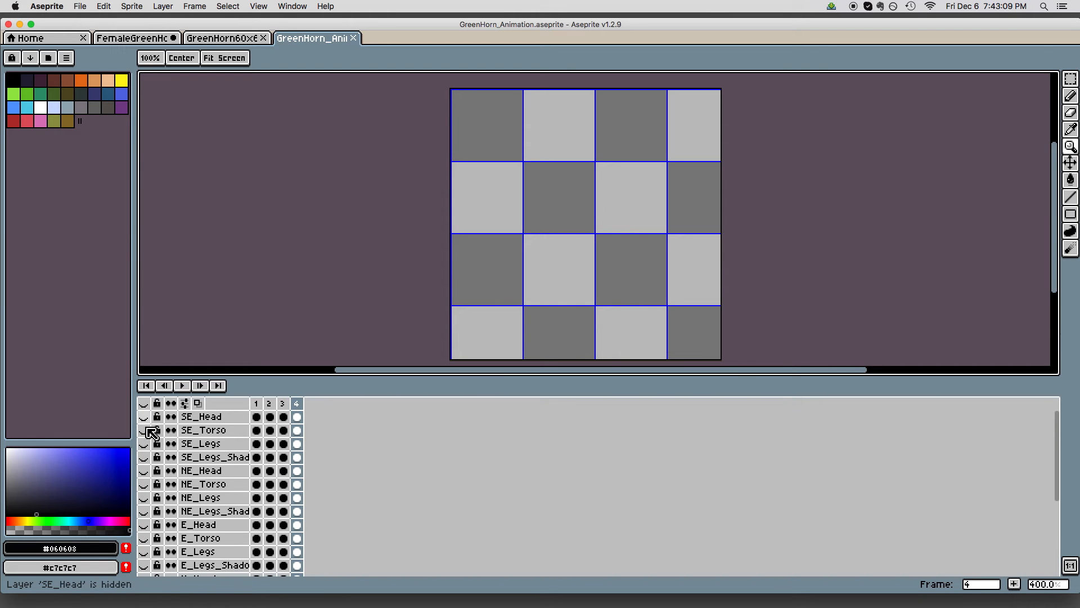
click(144, 483)
click(143, 497)
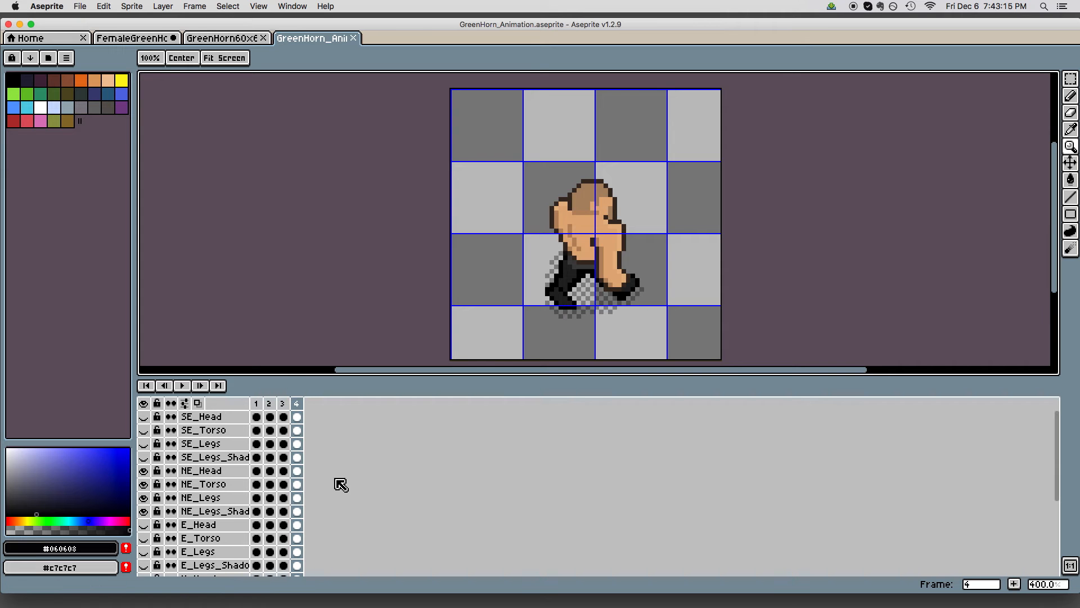
click(185, 387)
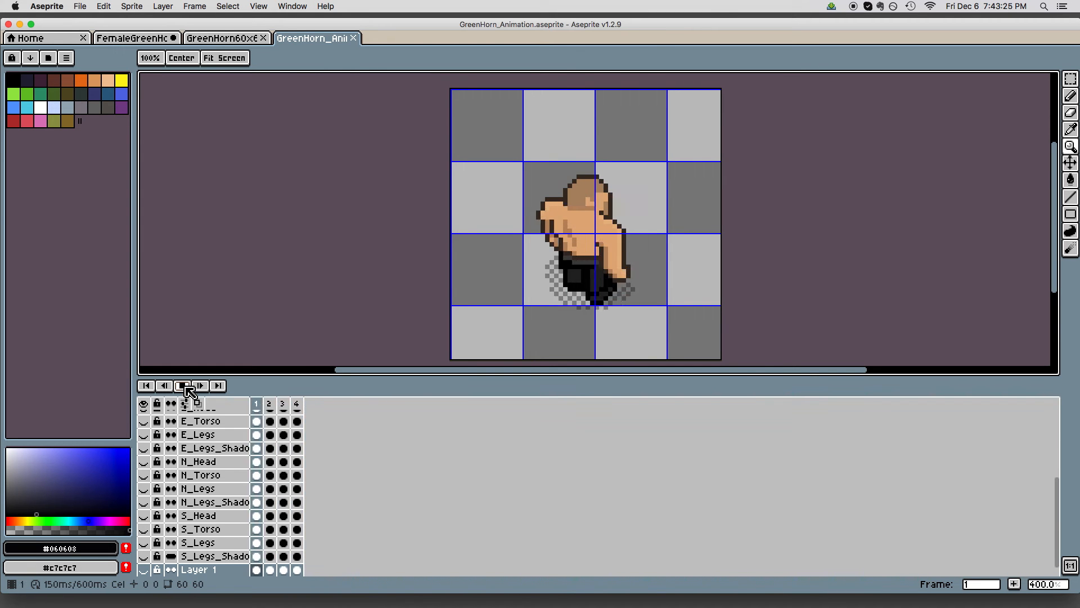
click(189, 388)
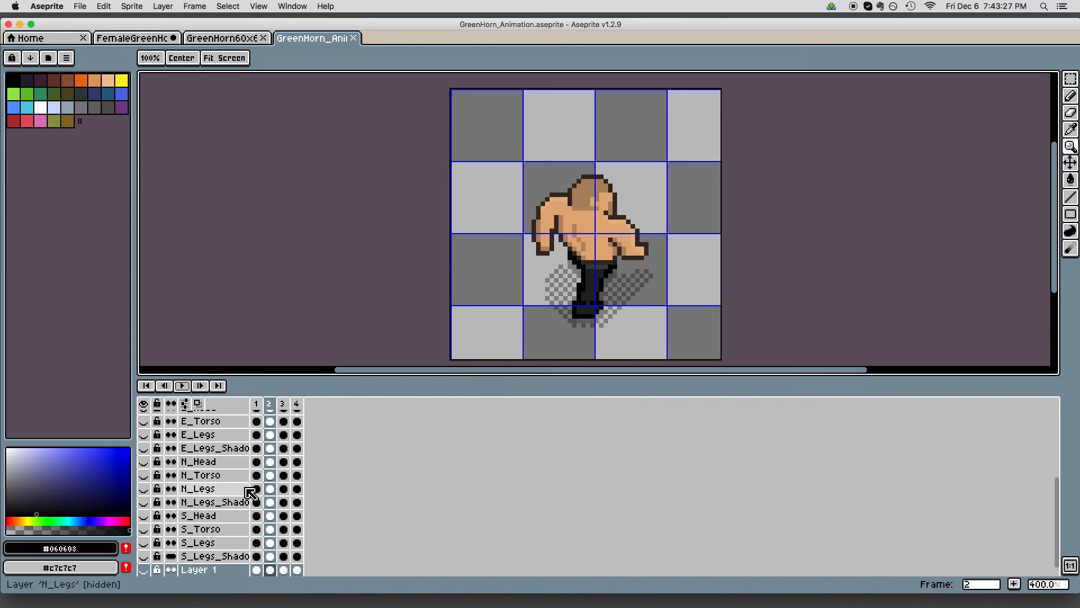
Hide the NE_Head, NE_Torso, NE_Legs and NE_Legs_Shadow layers
scroll(247, 499, up, 5)
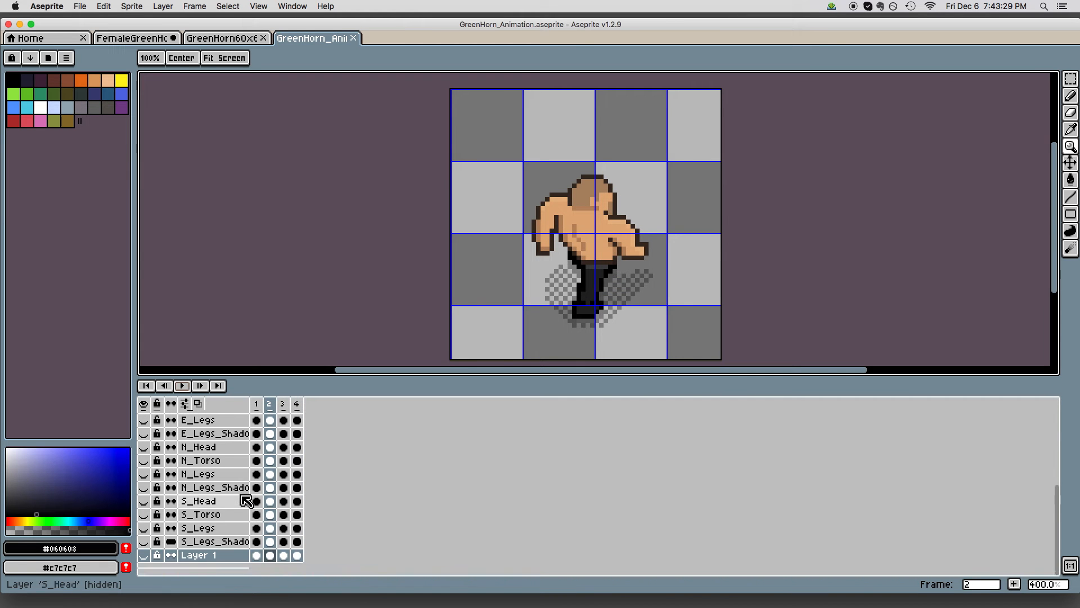
scroll(242, 499, down, 1)
click(143, 464)
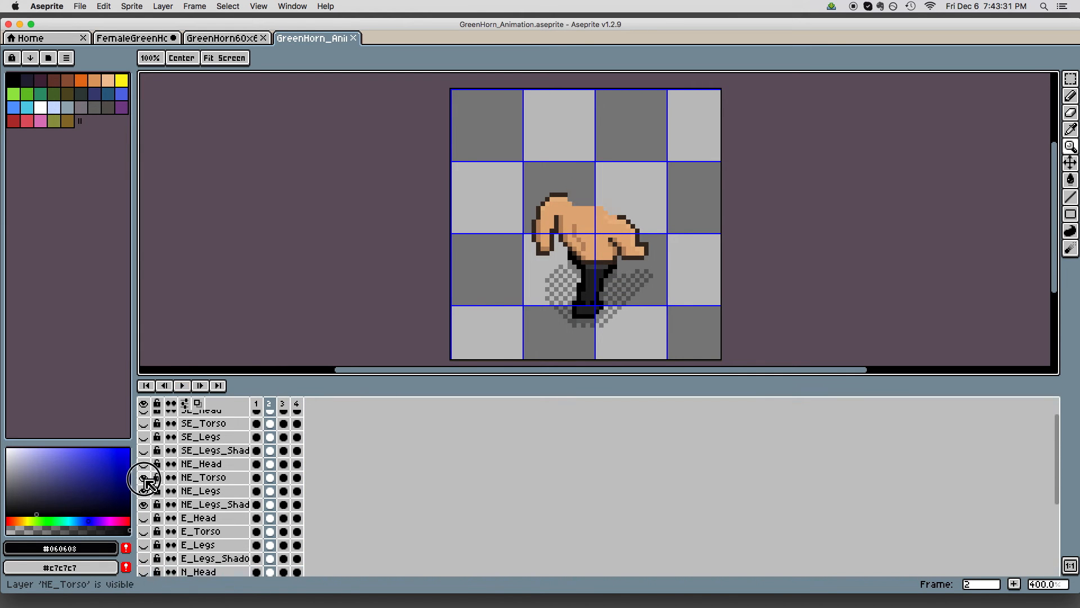
click(143, 477)
click(144, 490)
click(144, 504)
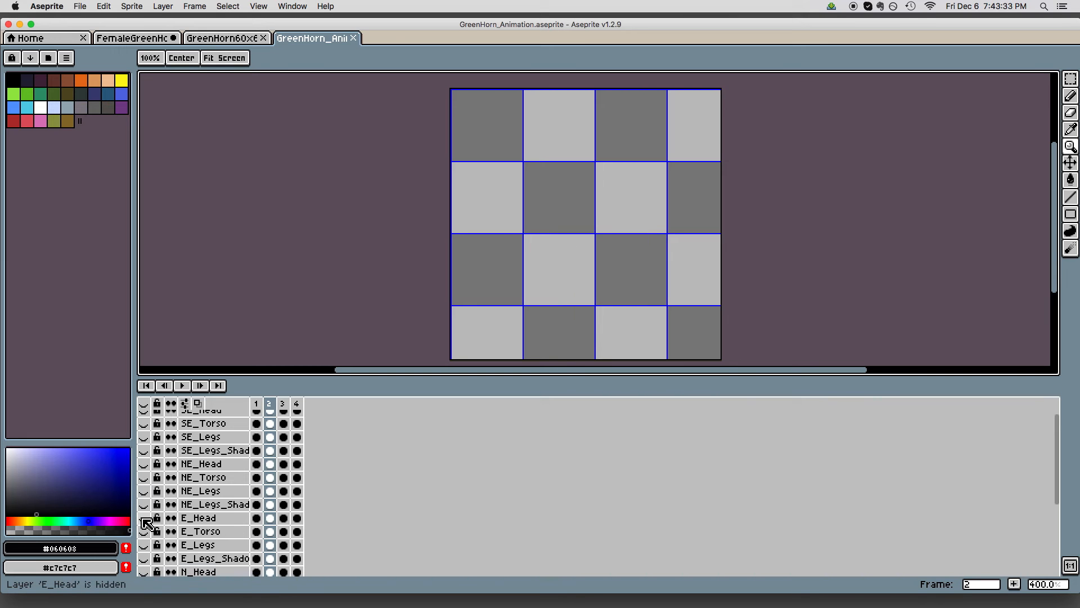
Show the E_Head, E_Torso, E_Legs and E_Legs_Shadow layers and play the east-facing animation
click(143, 517)
click(143, 531)
click(143, 545)
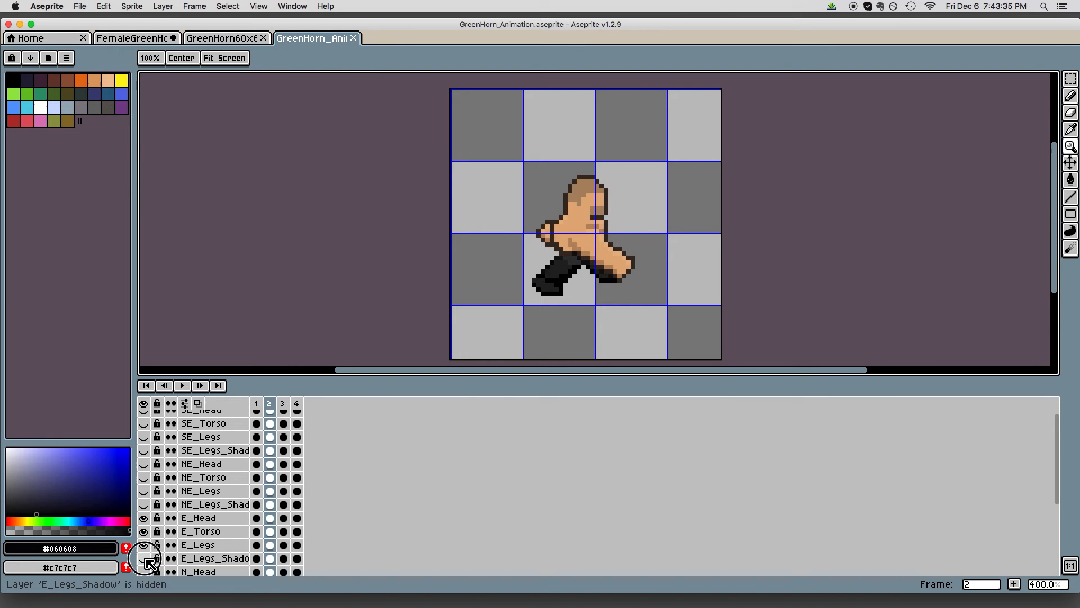
click(144, 559)
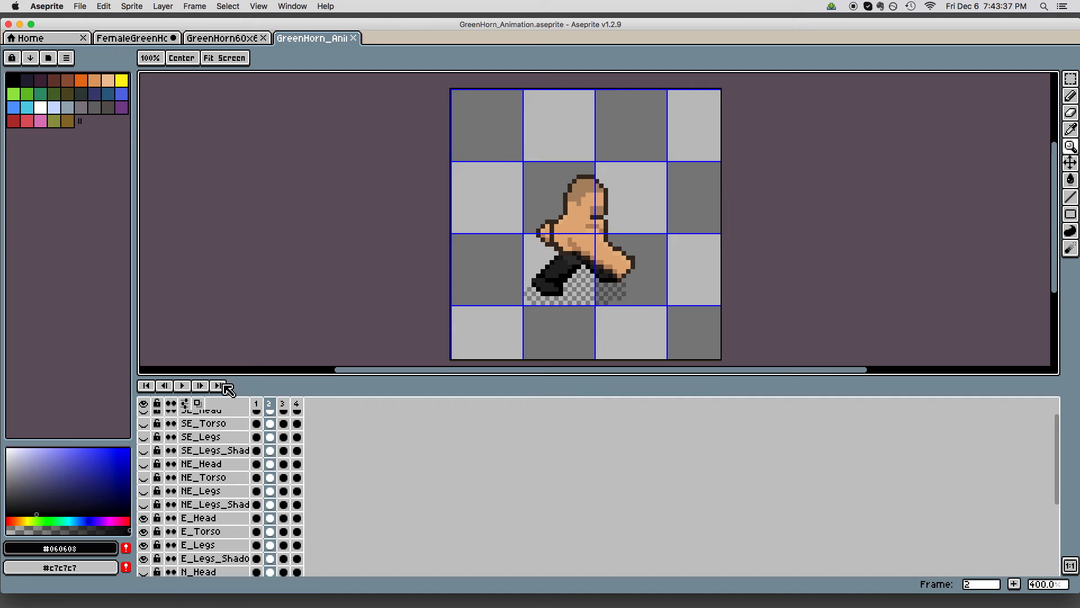
click(187, 387)
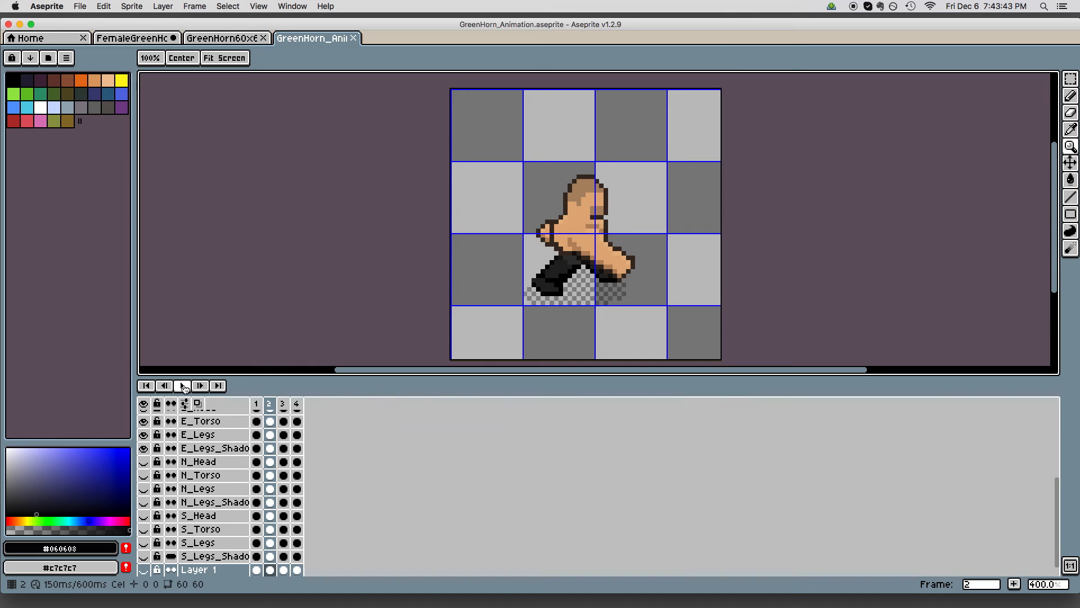
Preview 263104.png from the PNG Spritesheets 120x120 folder in Finder, and return to Aseprite
key(super+Tab)
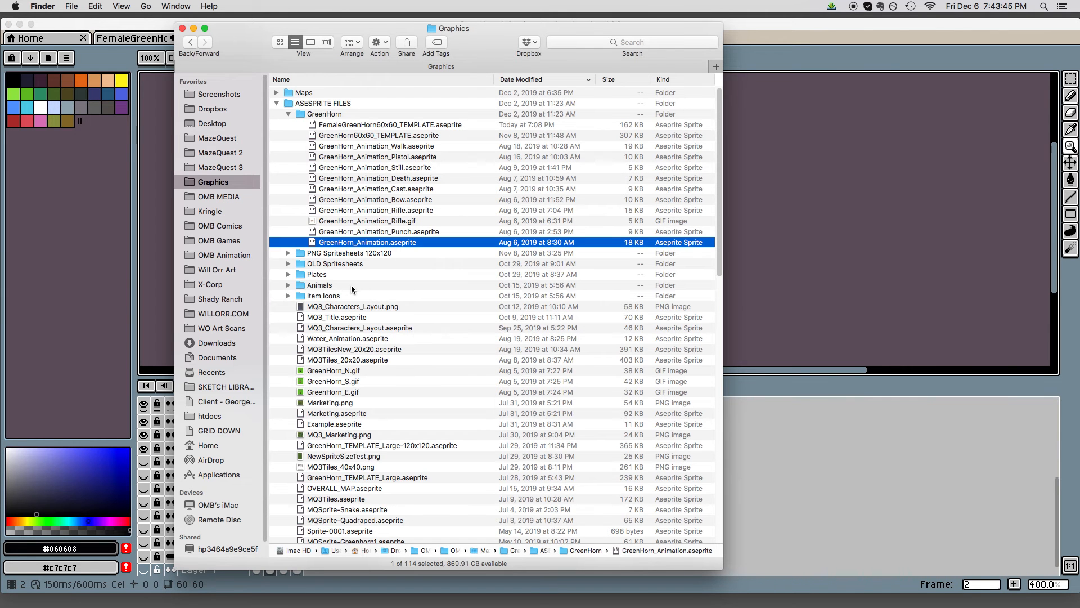
click(292, 254)
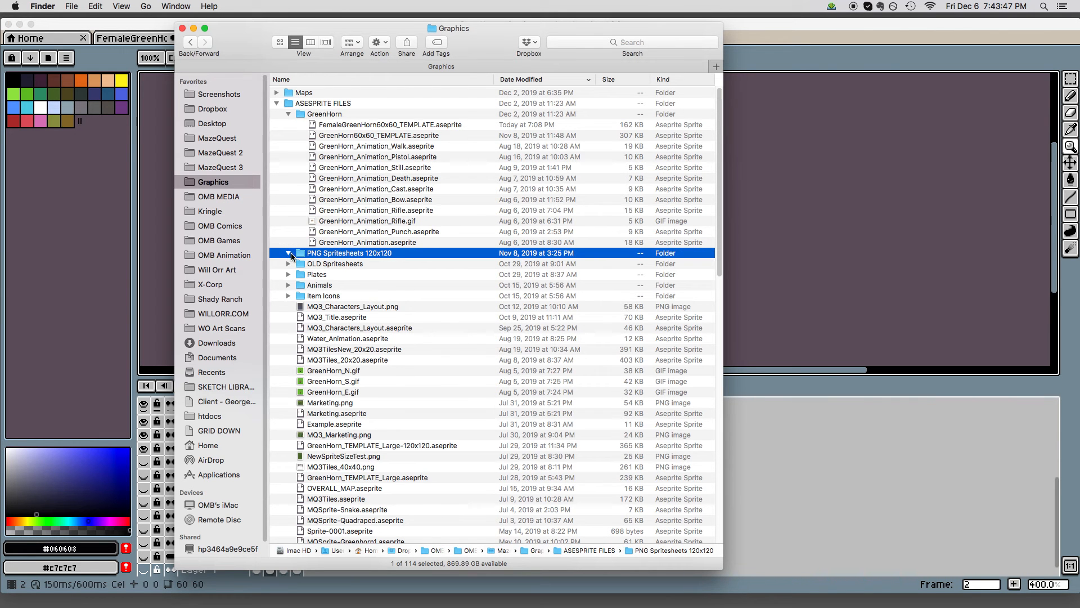
click(349, 267)
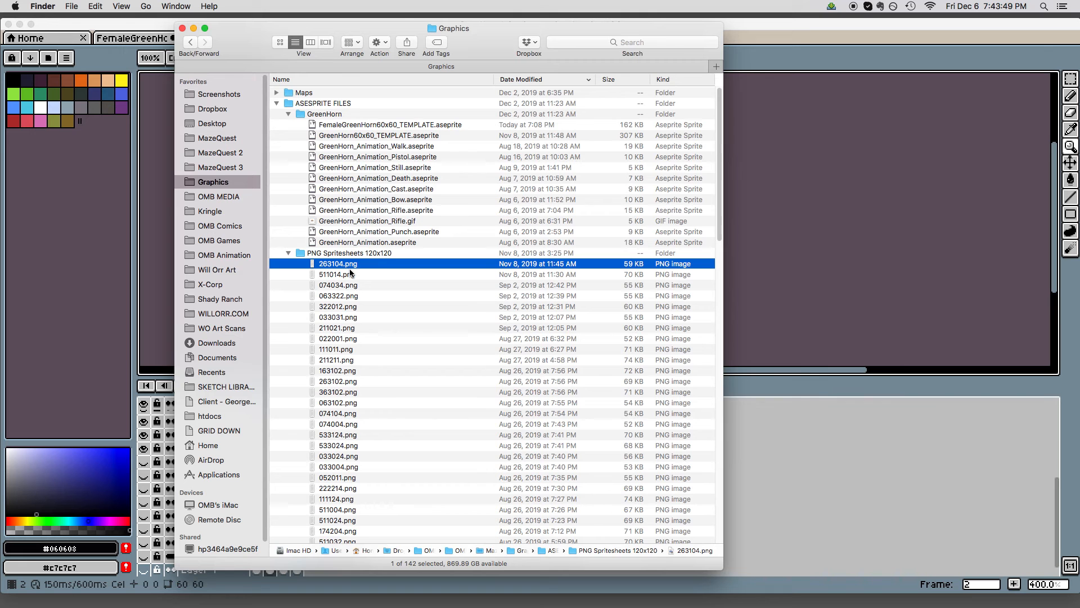
key(space)
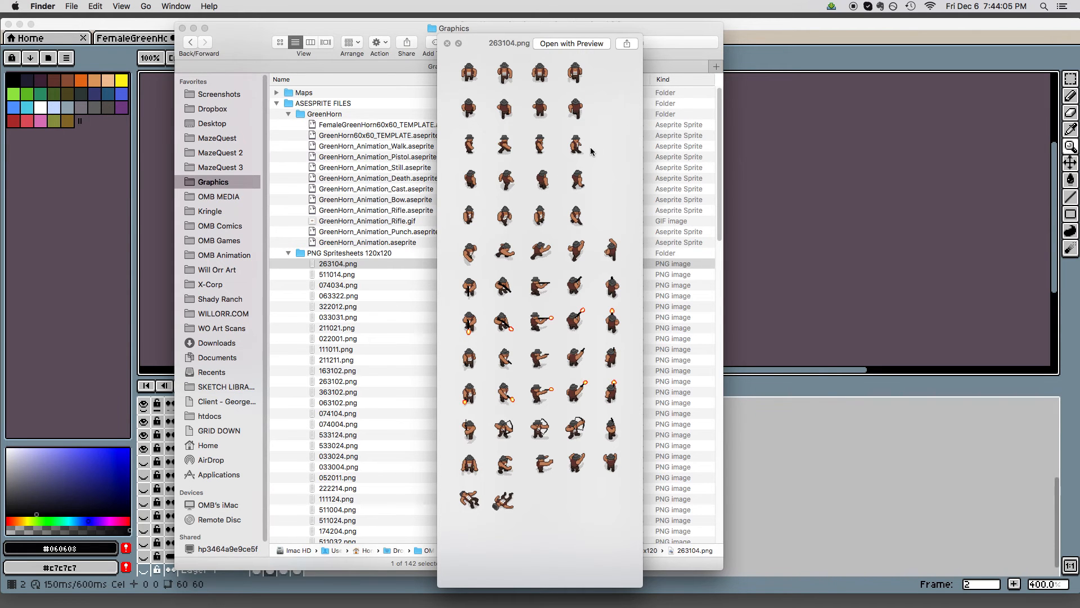
key(space)
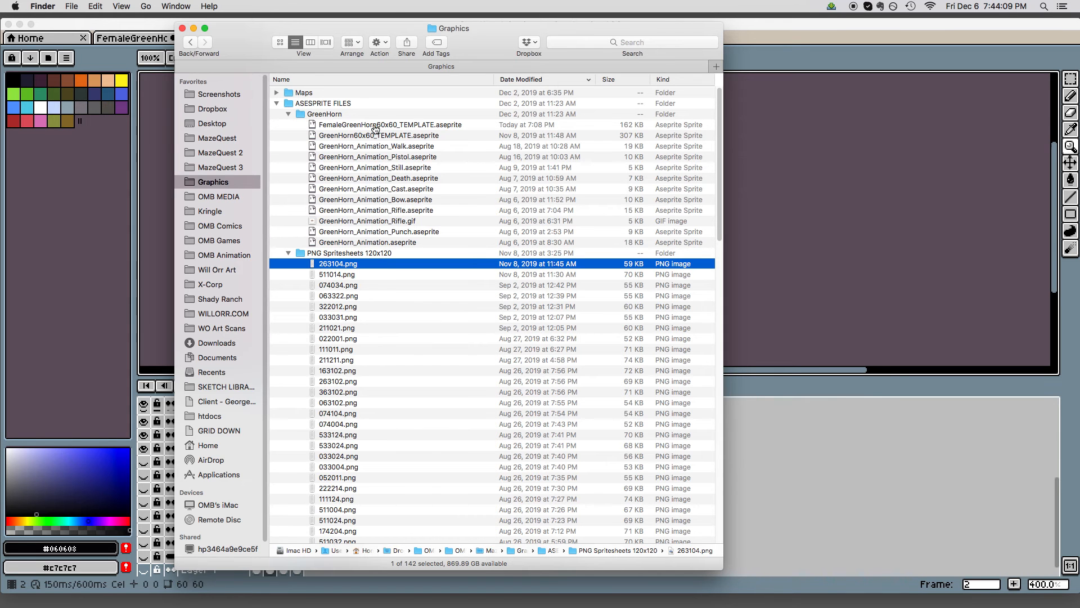
double_click(376, 131)
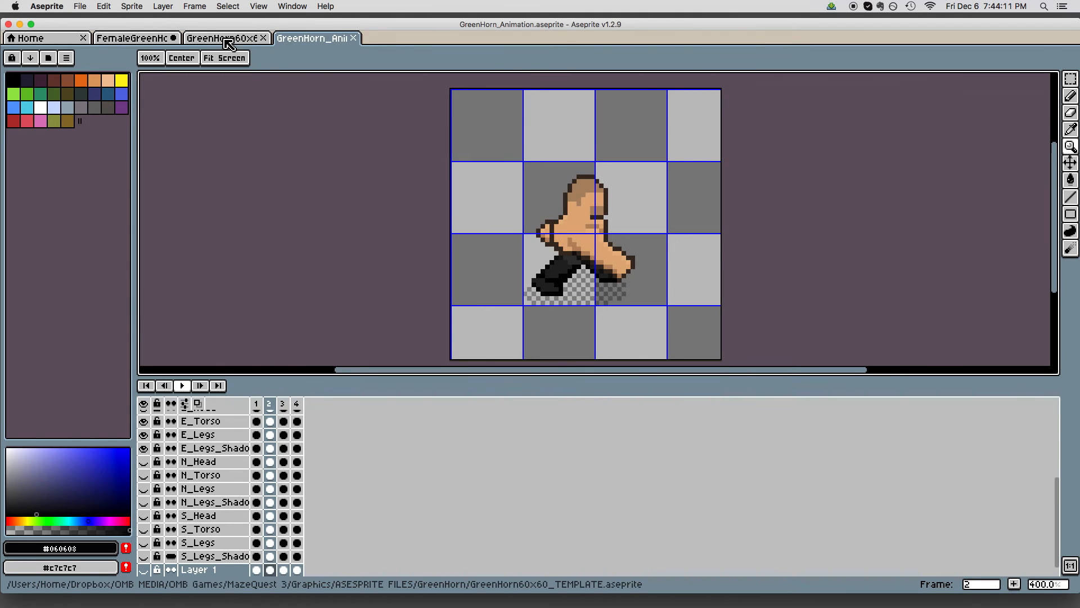
Examine the rows of walking, punching, gun-firing and bow poses across the GreenHorn60x60_TEMPLATE.aseprite sprite sheet
scroll(563, 225, up, 10)
scroll(563, 225, down, 5)
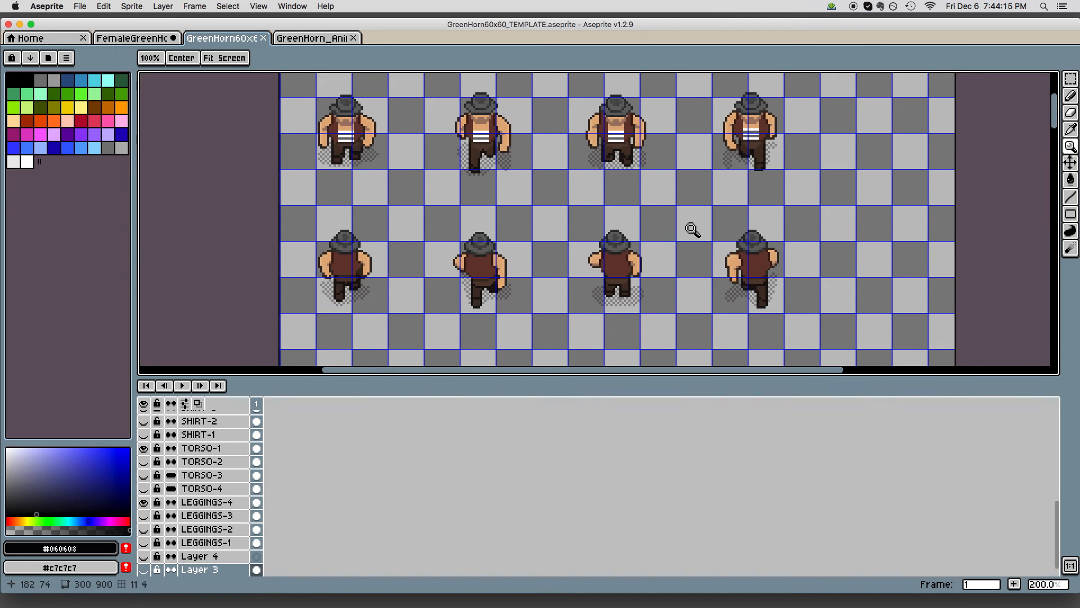
scroll(692, 229, up, 5)
scroll(693, 229, down, 10)
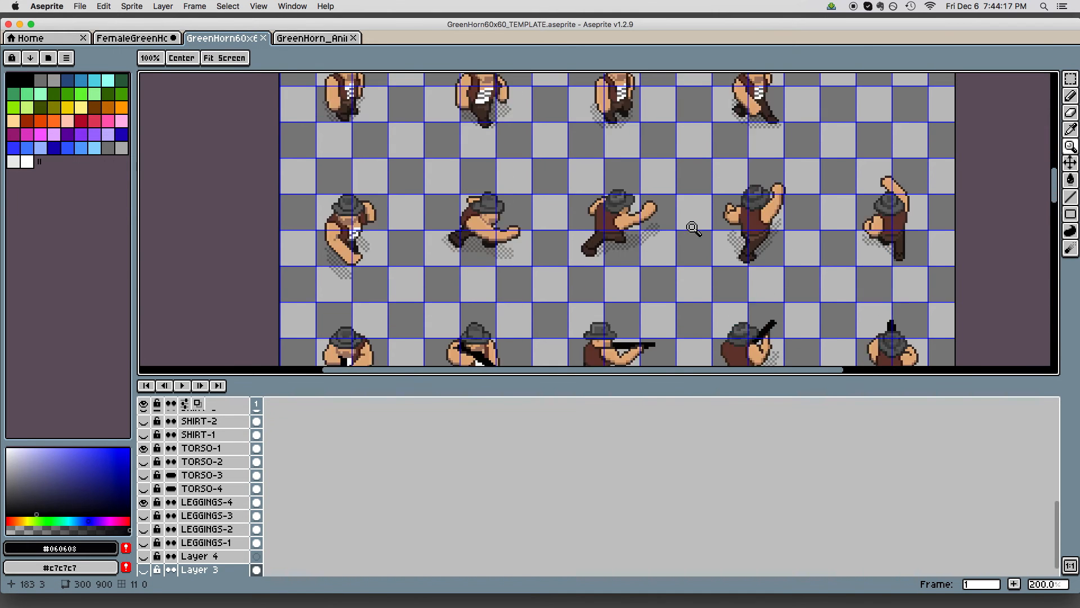
scroll(692, 229, down, 2)
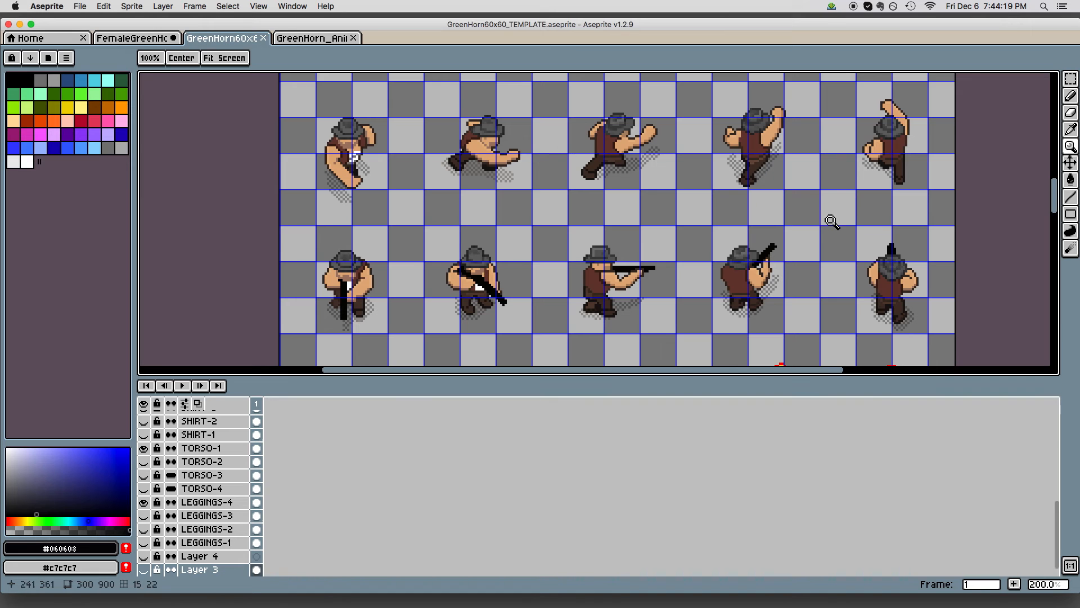
scroll(830, 238, down, 3)
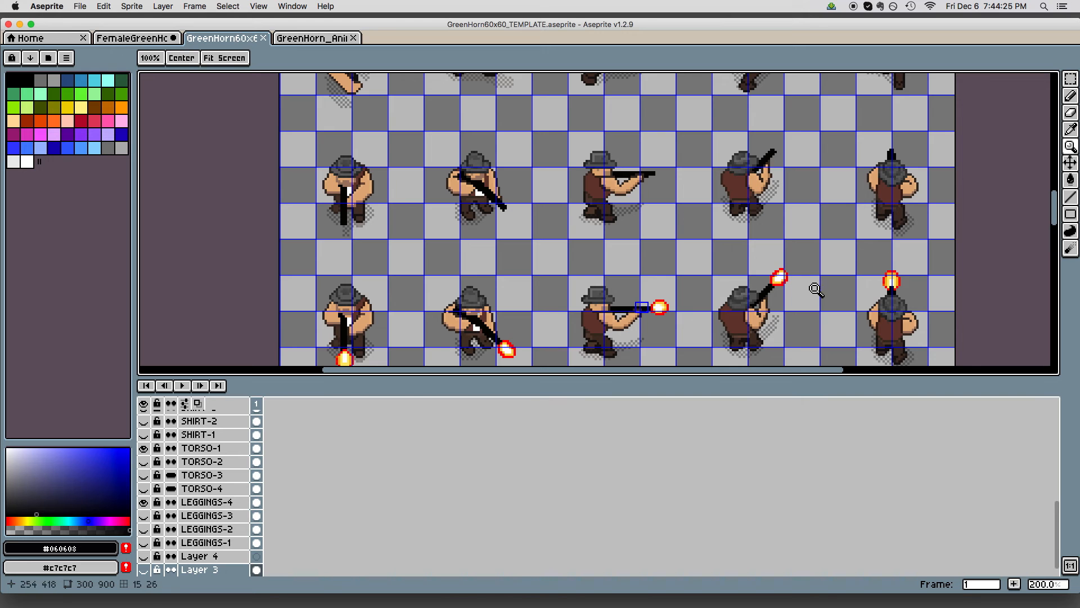
scroll(471, 306, up, 1)
scroll(471, 303, down, 10)
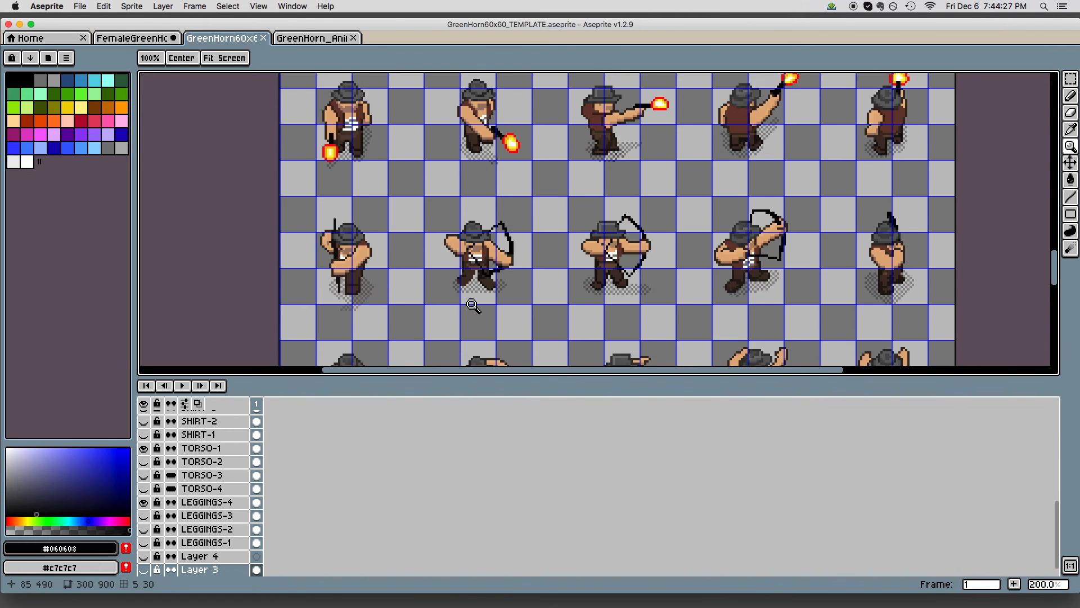
scroll(472, 305, up, 6)
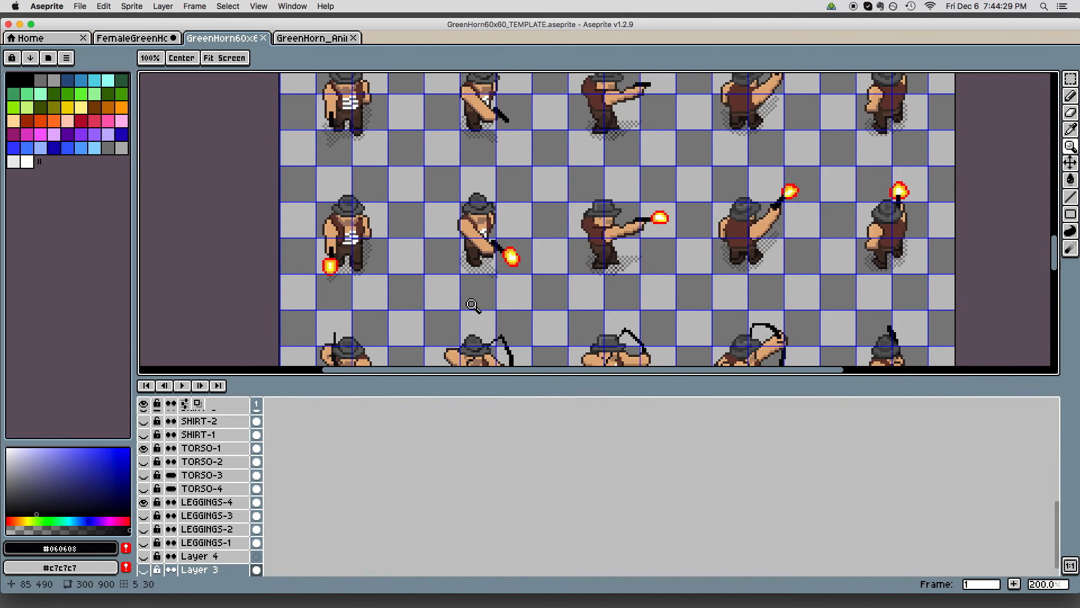
Play back the walk cycle in the GreenHorn_Animation file and stop it
scroll(478, 233, up, 2)
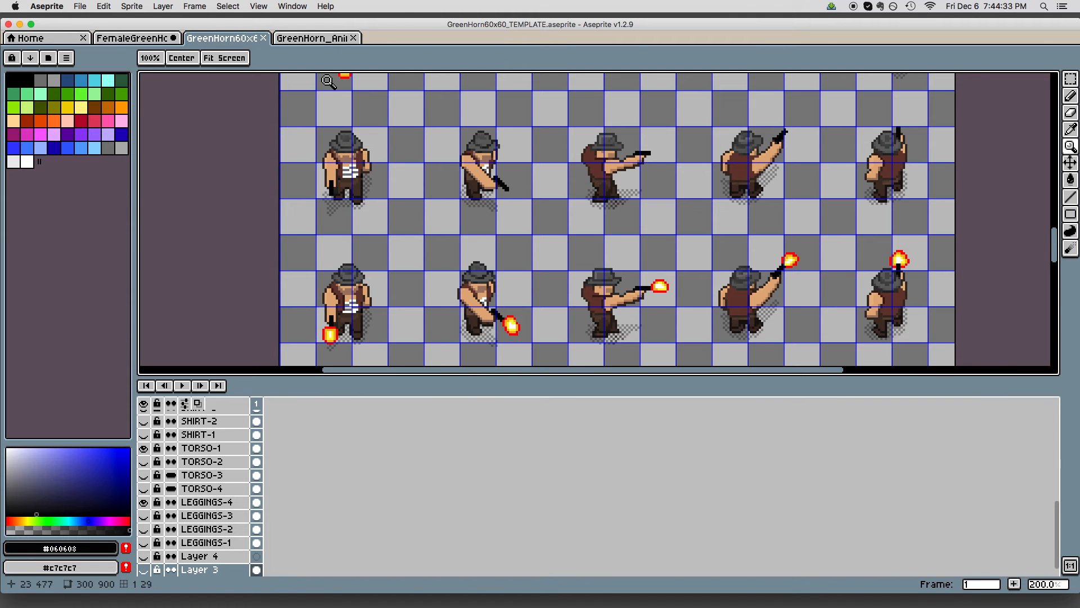
click(316, 43)
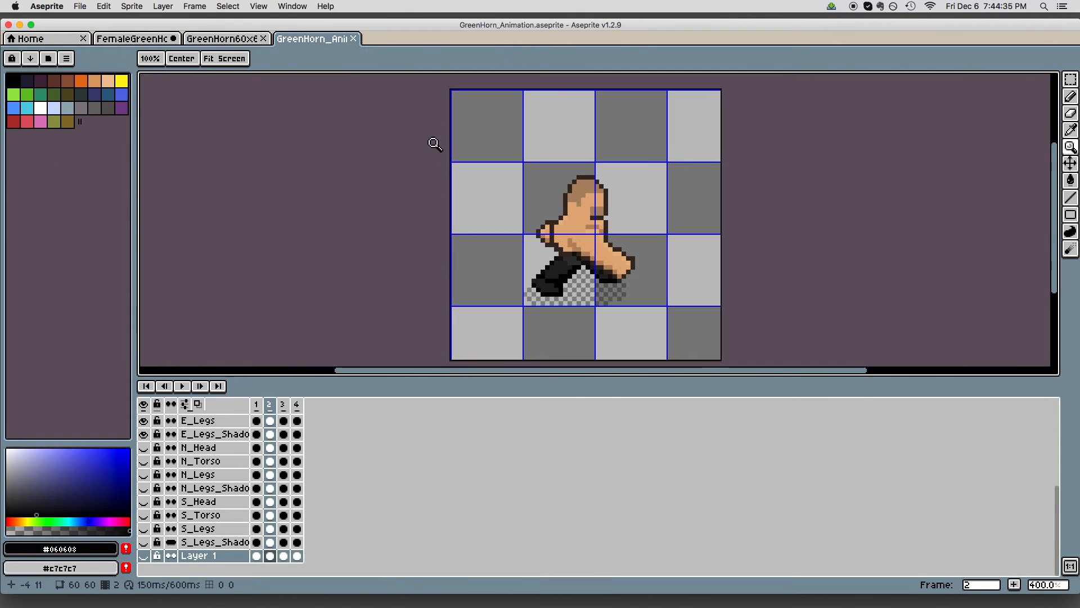
click(182, 386)
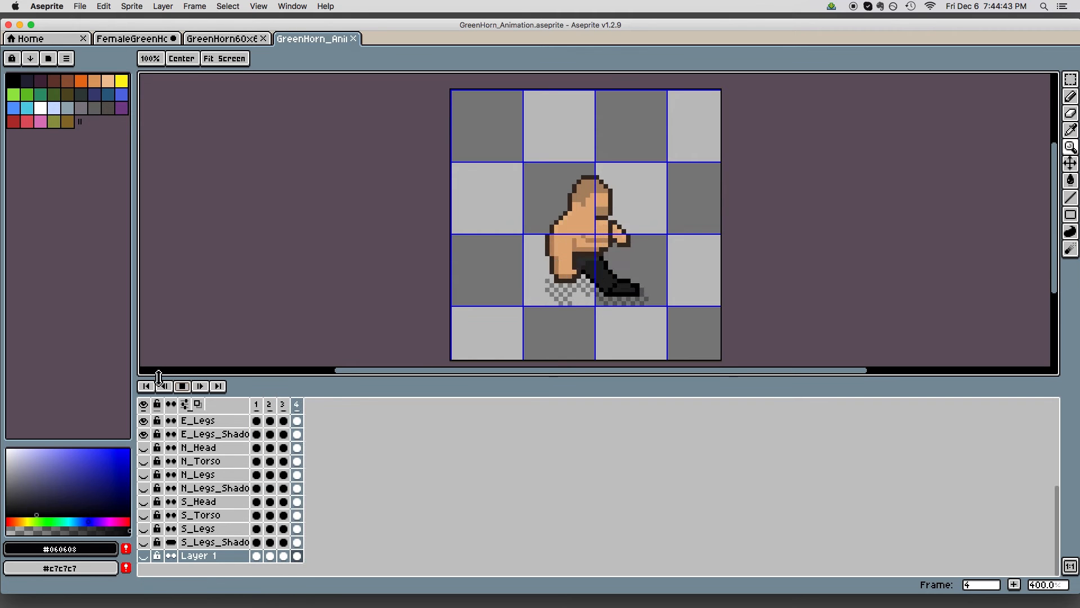
click(182, 387)
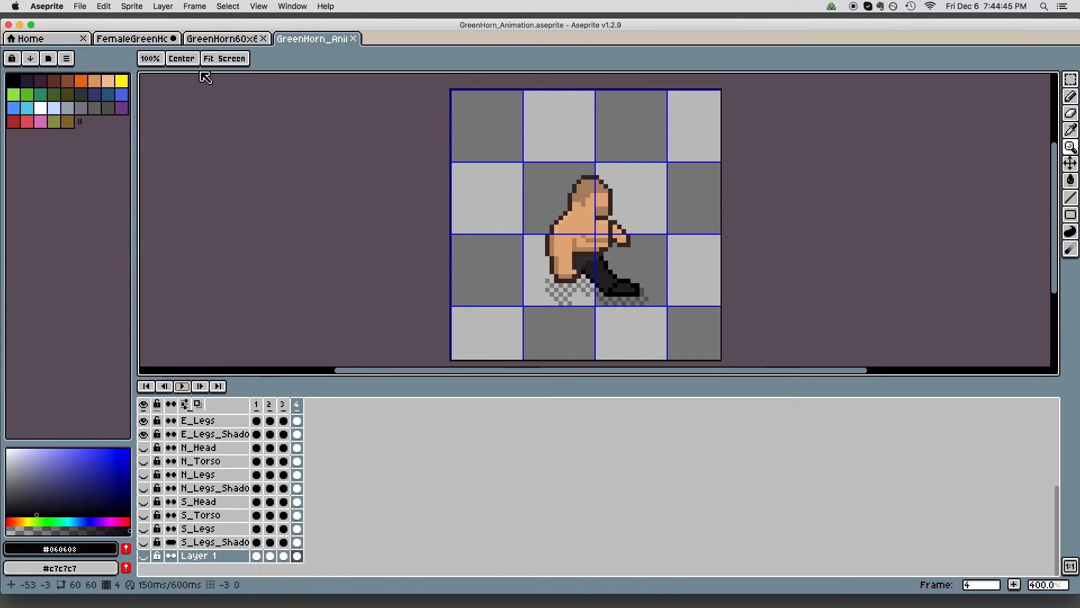
Compare the walking poses in the FemaleGreenHorn60x60_TEMPLATE file with the male walk sprite in GreenHorn_Animation
click(147, 42)
key(z)
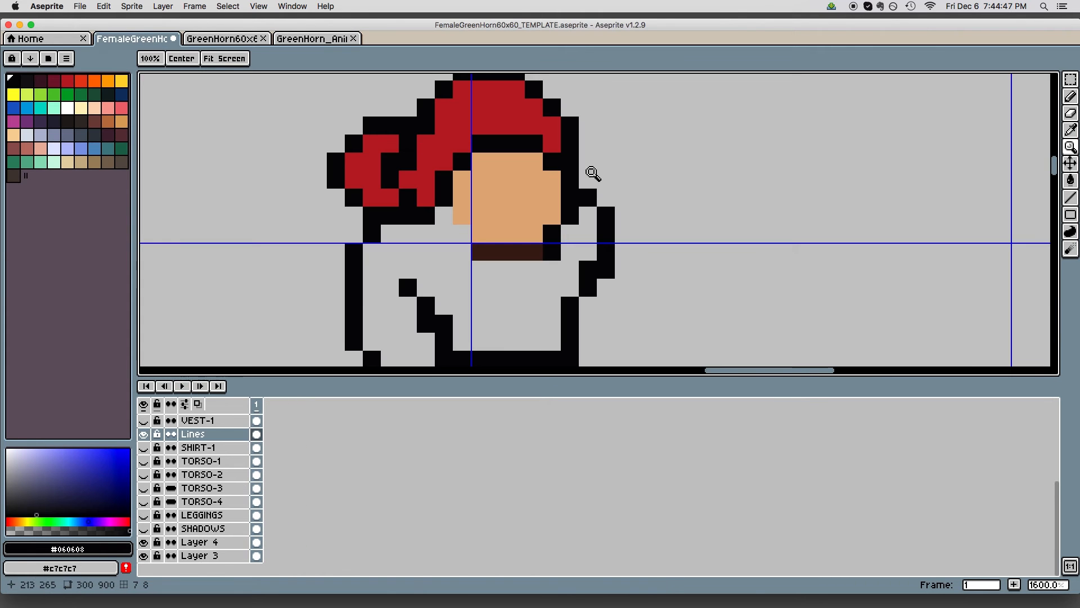
right_click(566, 211)
right_click(563, 211)
scroll(550, 211, up, 2)
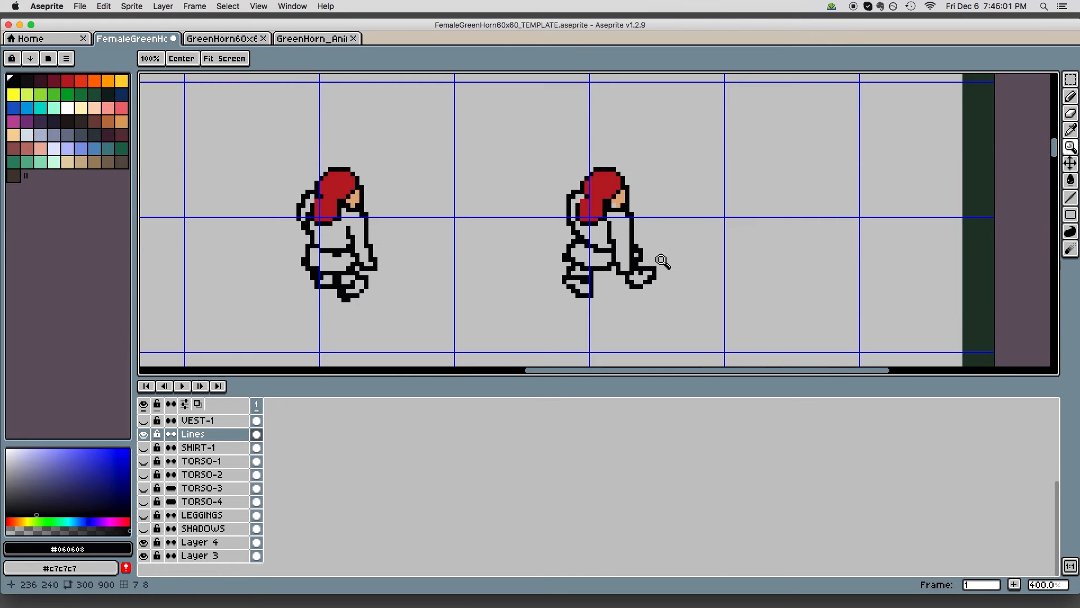
scroll(469, 240, left, 3)
scroll(469, 241, left, 5)
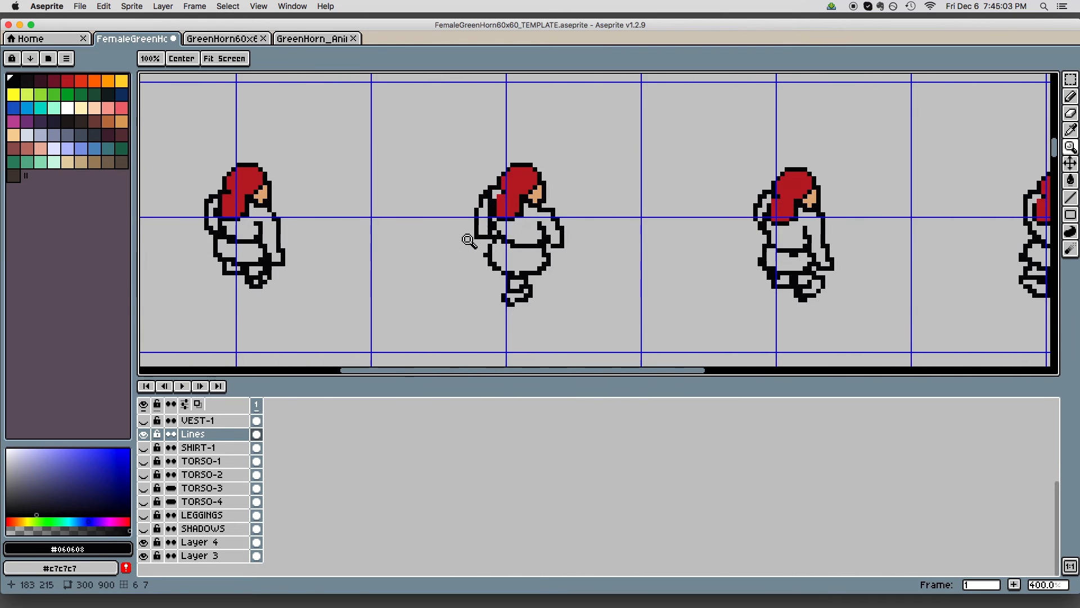
scroll(471, 241, right, 4)
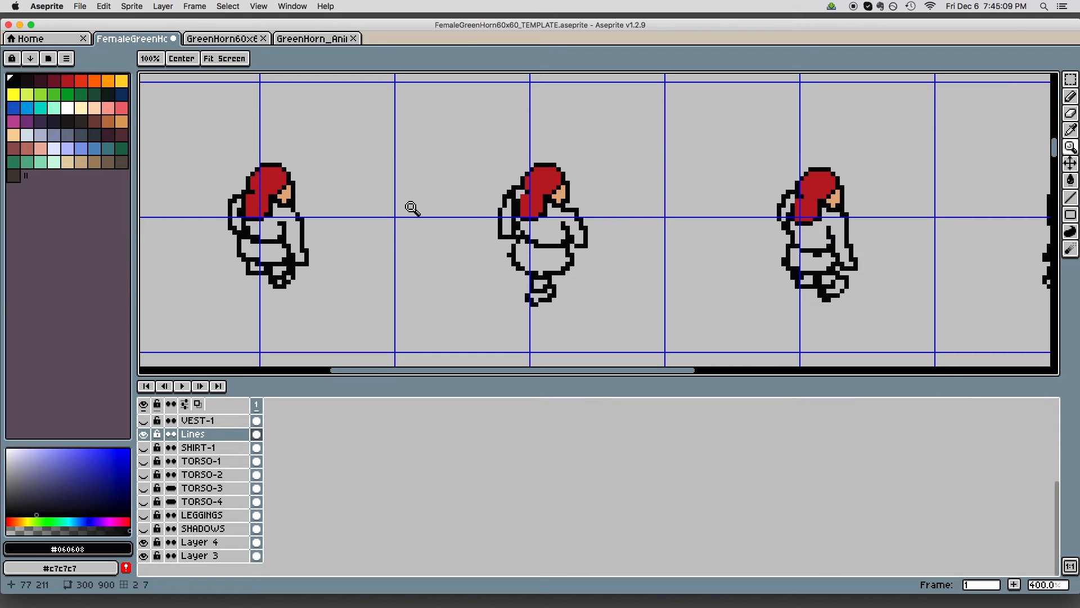
click(312, 38)
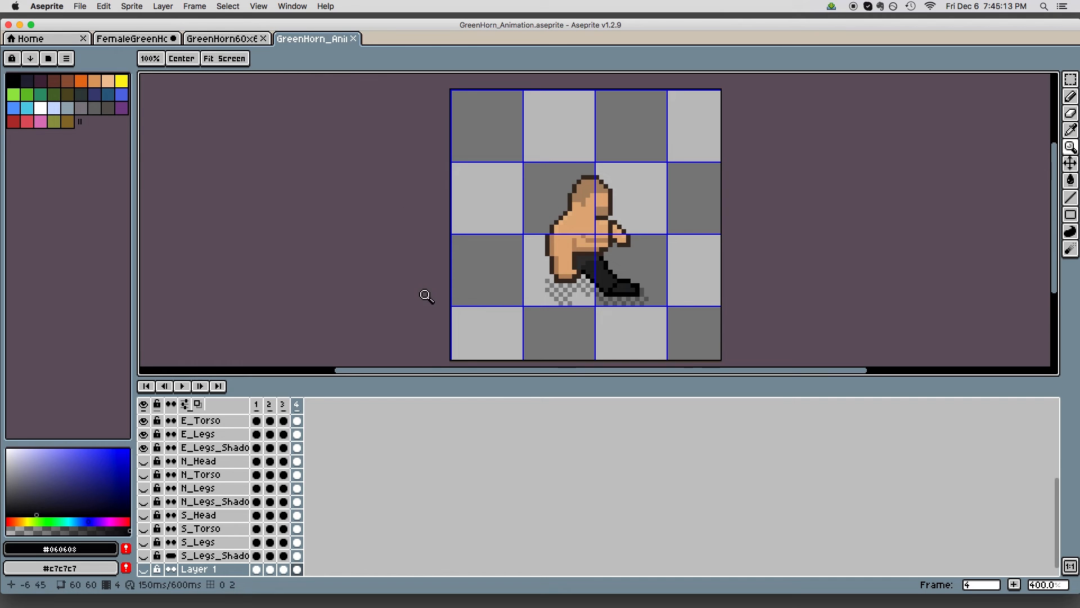
click(148, 40)
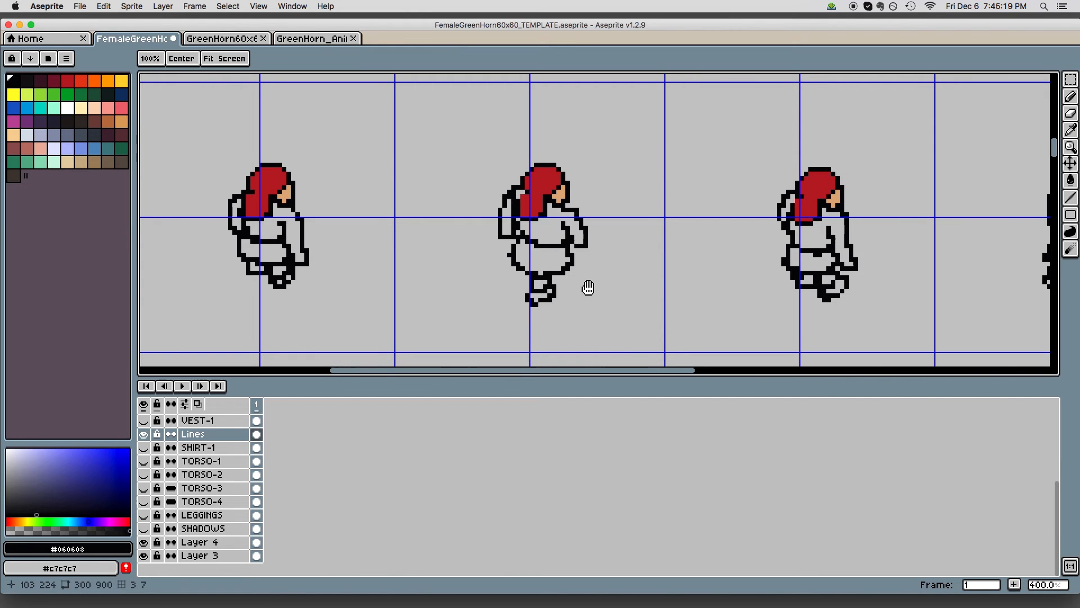
On the first walking sprite, erase the dark clump where the back arm meets the waist and redraw it as a one-pixel stepped line
scroll(586, 289, left, 5)
click(619, 194)
scroll(652, 191, up, 3)
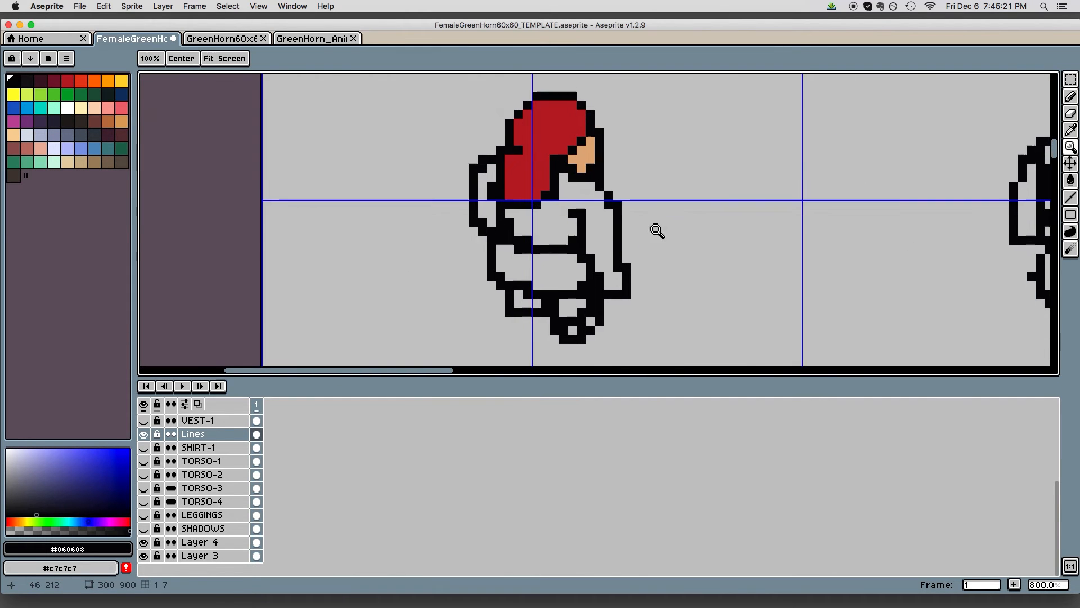
click(663, 226)
scroll(678, 241, up, 1)
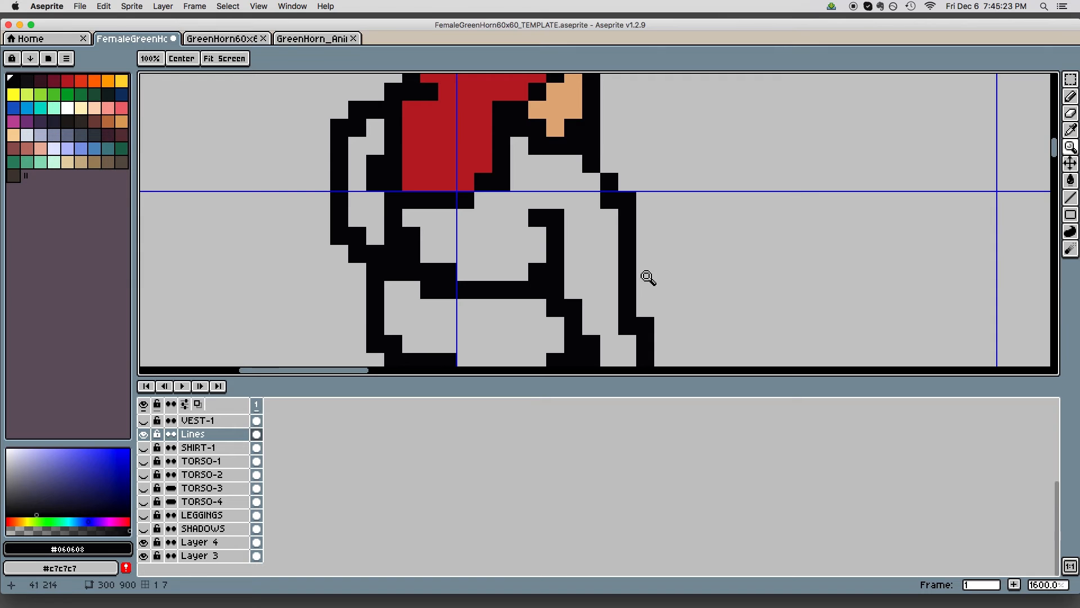
key(e)
scroll(714, 282, left, 2)
scroll(714, 282, down, 1)
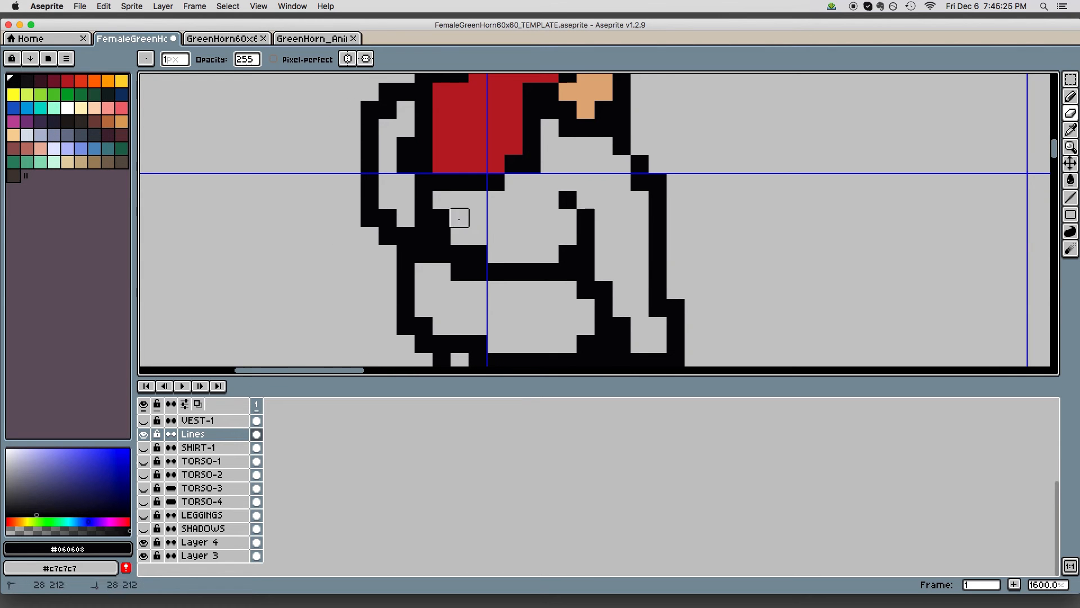
click(443, 216)
click(424, 253)
click(405, 235)
click(441, 254)
click(447, 228)
click(478, 253)
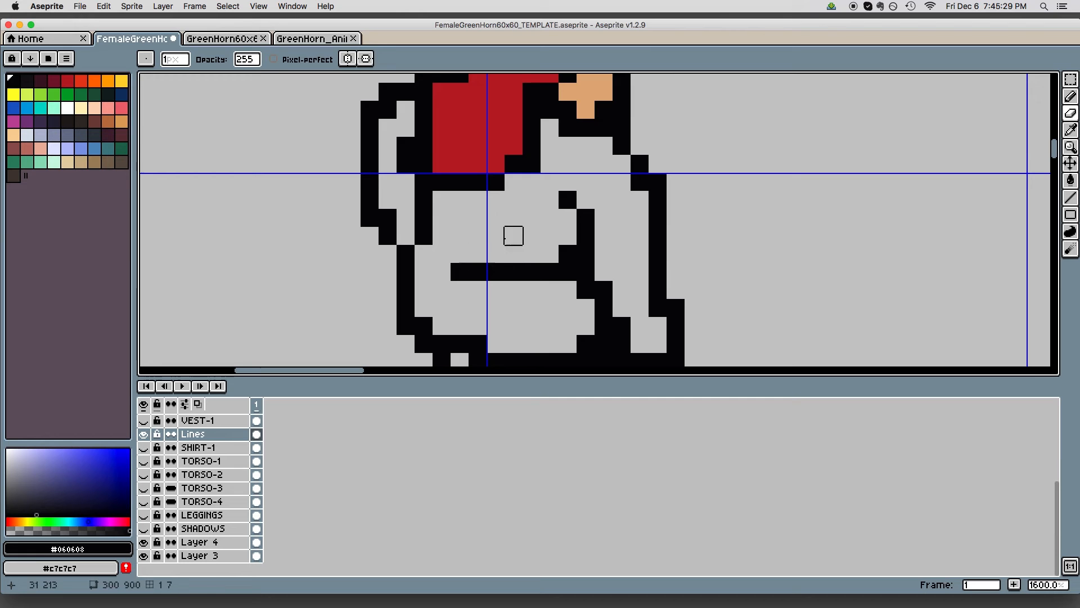
key(b)
click(453, 252)
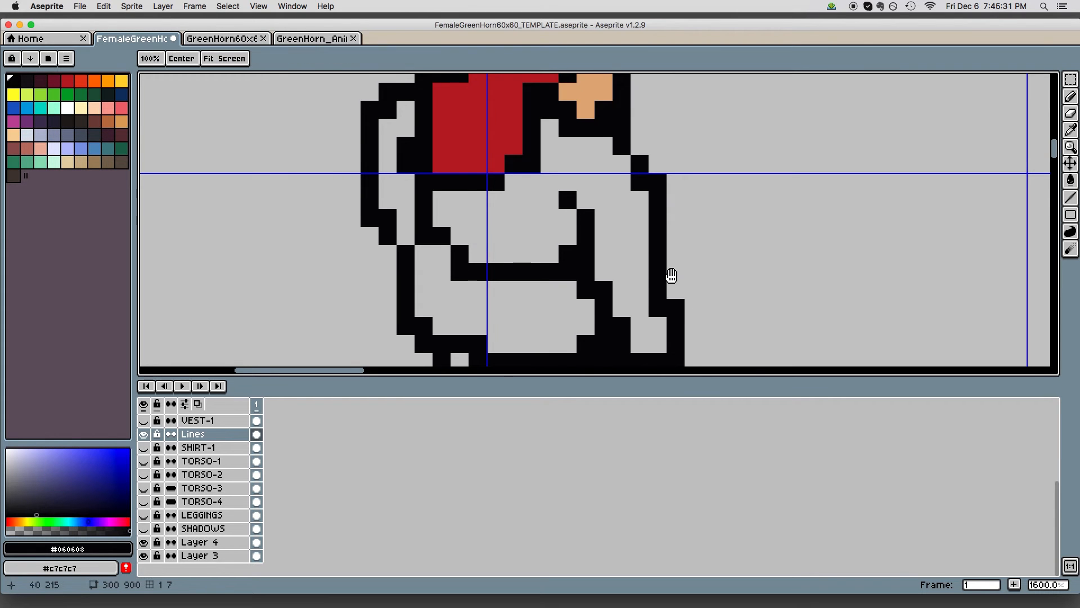
Erase the doubled corner pixels from the upper outline of the first sprite's back arm
scroll(603, 253, up, 3)
scroll(602, 253, left, 2)
scroll(550, 253, up, 2)
scroll(549, 253, left, 1)
key(e)
key(space)
mouse_move(725, 221)
mouse_down()
mouse_move(728, 229)
mouse_move(673, 161)
mouse_up()
key(space)
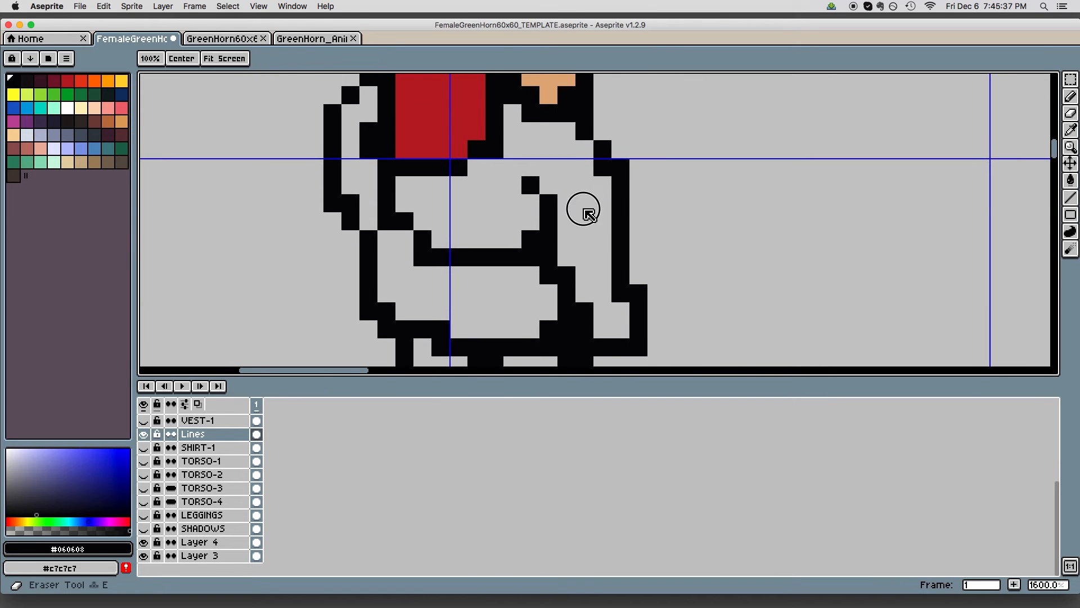
Thin the first sprite's outline by erasing doubled pixels at the front shoulder, chin and front hip
drag(582, 210, 576, 279)
click(526, 159)
key(space)
mouse_move(688, 238)
mouse_down()
mouse_move(694, 249)
mouse_move(663, 332)
mouse_move(664, 207)
mouse_move(643, 201)
mouse_up()
key(Tab)
key(space)
mouse_move(715, 255)
mouse_down()
mouse_move(803, 352)
mouse_move(824, 331)
mouse_move(754, 323)
mouse_move(729, 294)
mouse_up()
key(space)
click(567, 353)
key(space)
drag(582, 356, 599, 374)
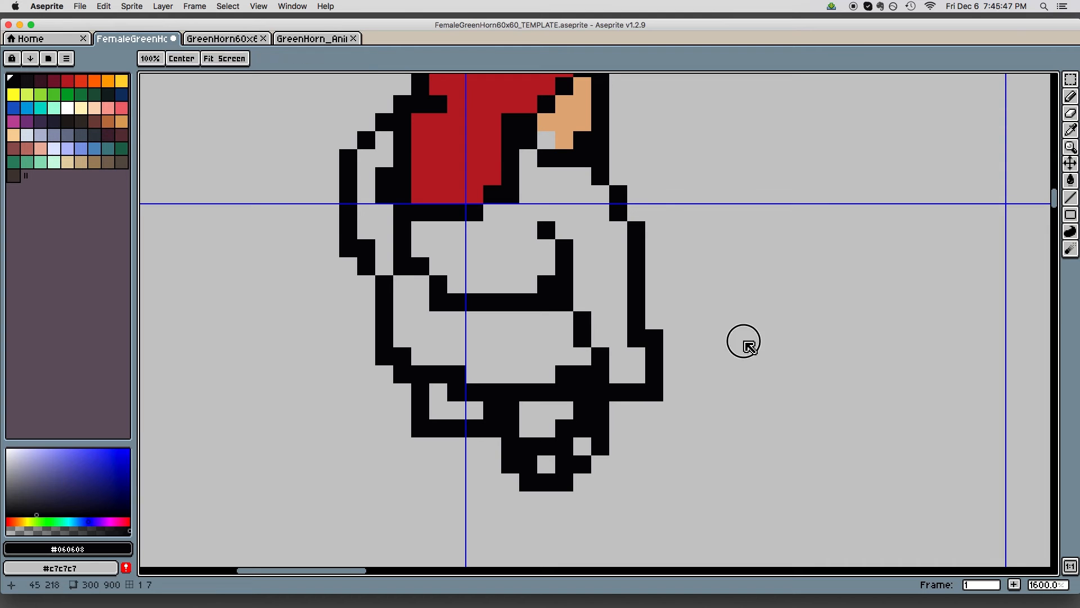
Round off the front hand's lower corner and move the front waist corner pixel one pixel outward above the hip line
key(space)
drag(745, 349, 718, 331)
click(651, 369)
key(space)
mouse_move(747, 260)
mouse_down()
mouse_move(729, 333)
mouse_move(784, 282)
mouse_move(786, 304)
mouse_move(813, 304)
mouse_up()
key(space)
click(633, 325)
key(space)
key(b)
click(695, 309)
key(ctrl+z)
click(657, 320)
key(space)
Erase the surplus pixels along the hem line, beside the front leg and at the back hip
key(e)
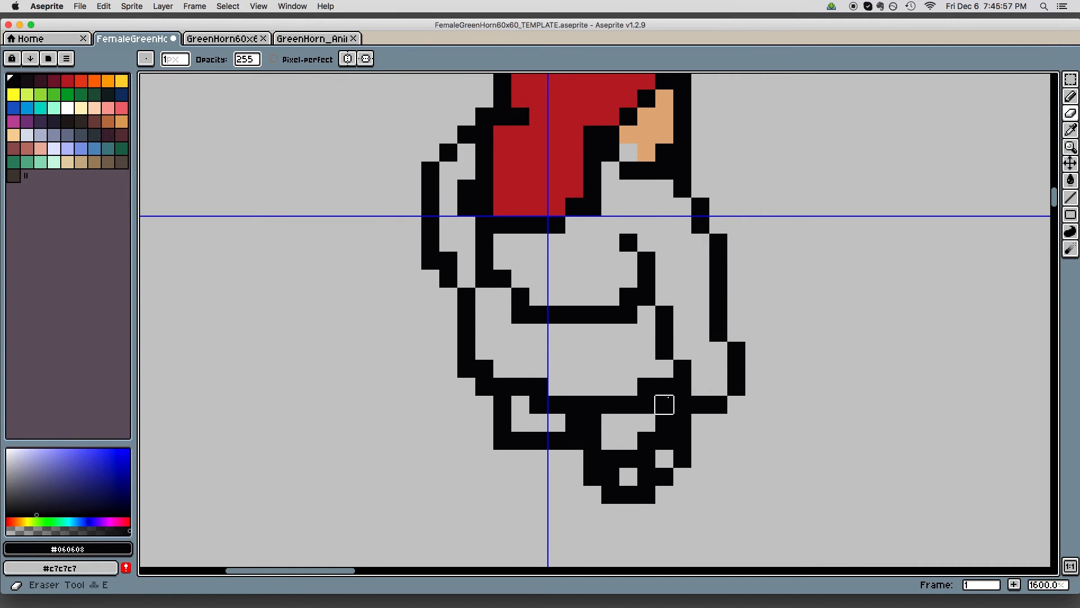
key(space)
drag(821, 344, 822, 340)
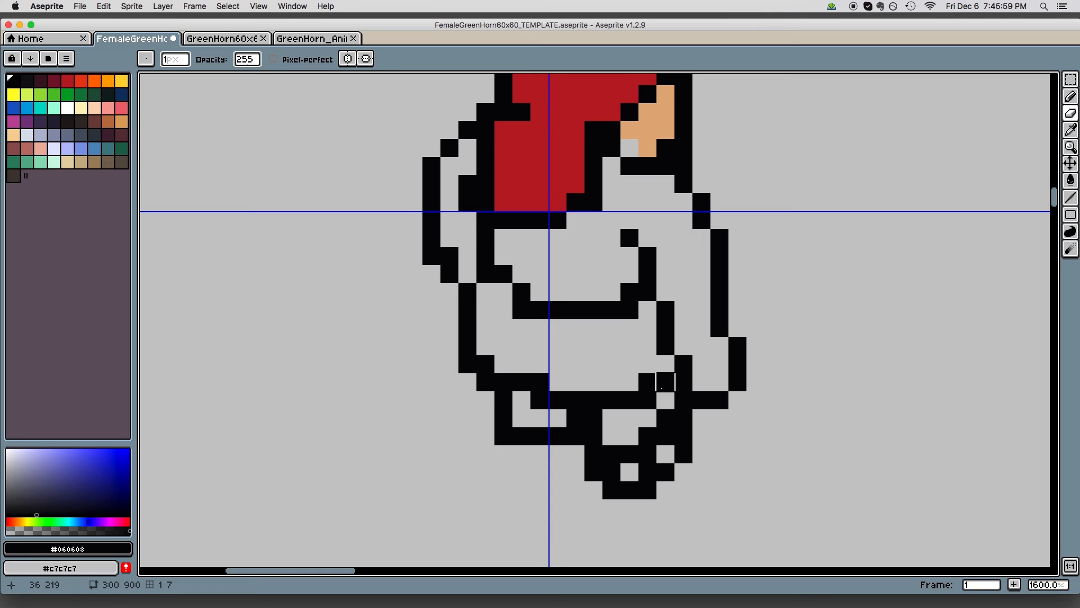
click(648, 382)
key(space)
mouse_move(796, 357)
mouse_down()
mouse_move(804, 364)
mouse_move(775, 374)
mouse_move(763, 365)
mouse_up()
click(548, 388)
key(space)
key(space)
key(space)
drag(753, 325, 754, 336)
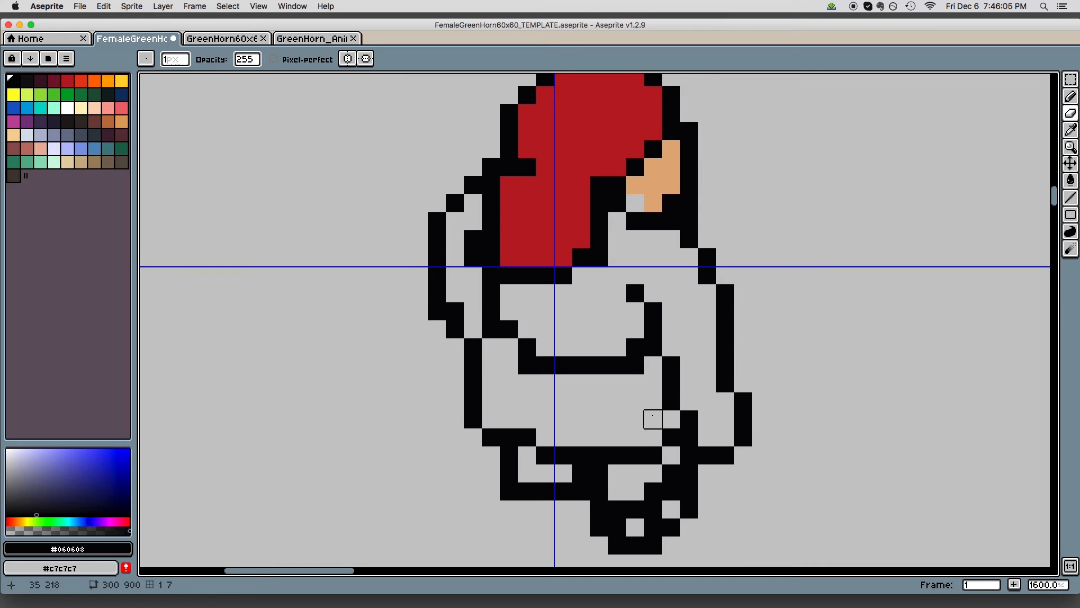
Move the two lower pixels of the back hip outline one pixel inward
drag(473, 419, 527, 419)
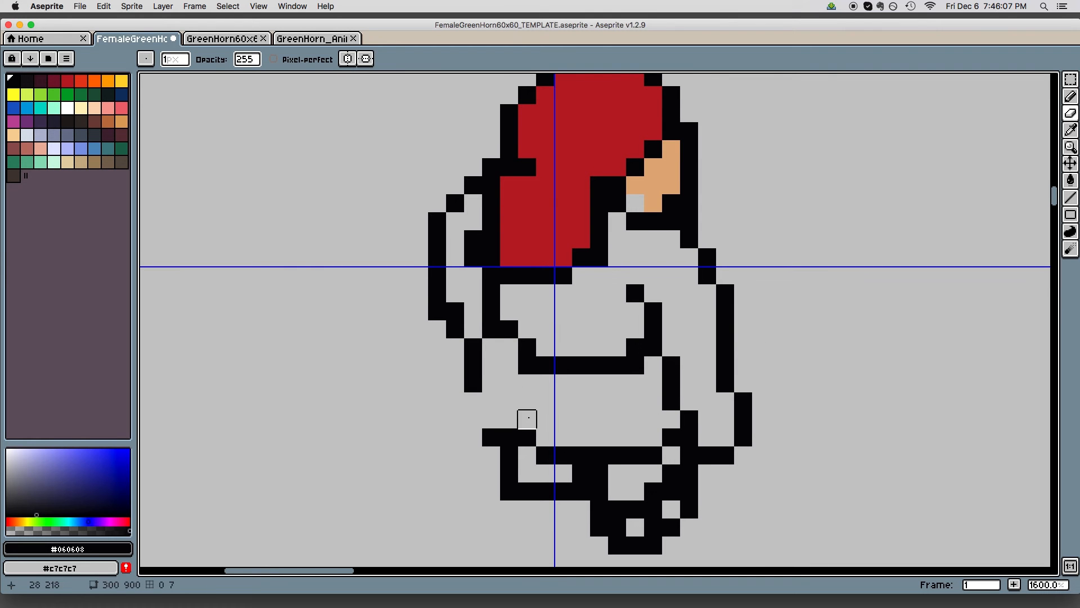
key(b)
click(491, 402)
click(492, 419)
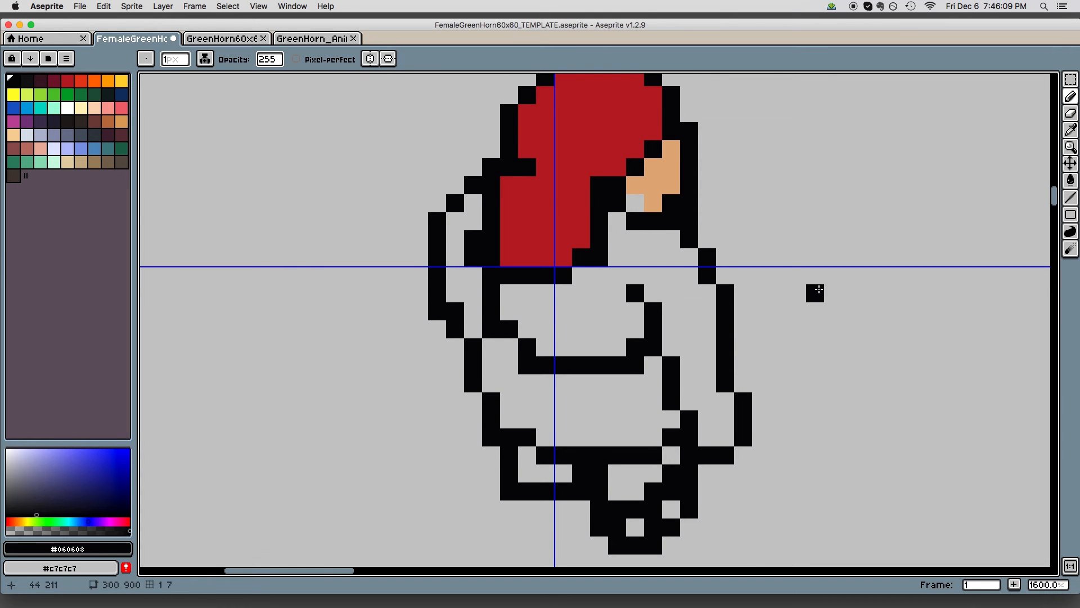
Shift the top pixel of the back hip line inward and bridge the gap between the back elbow and the torso
drag(798, 381, 797, 387)
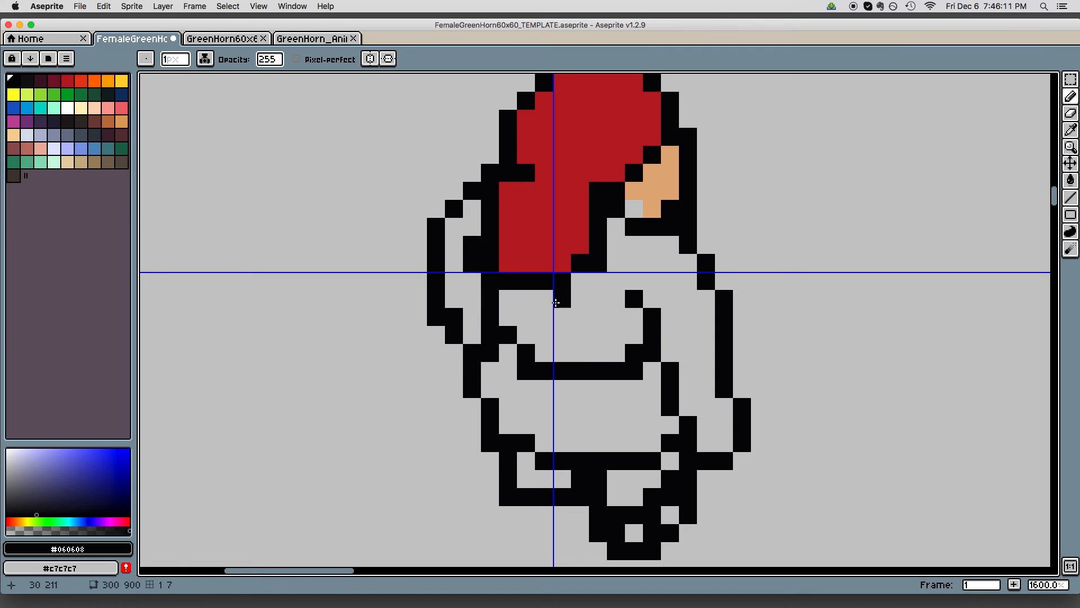
drag(670, 389, 680, 395)
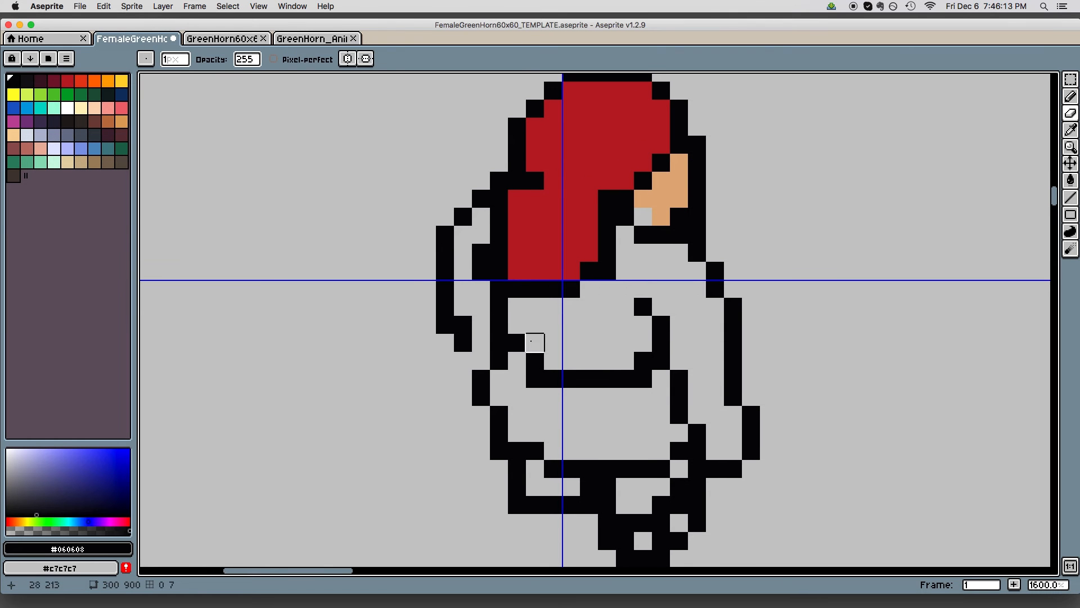
key(b)
click(481, 343)
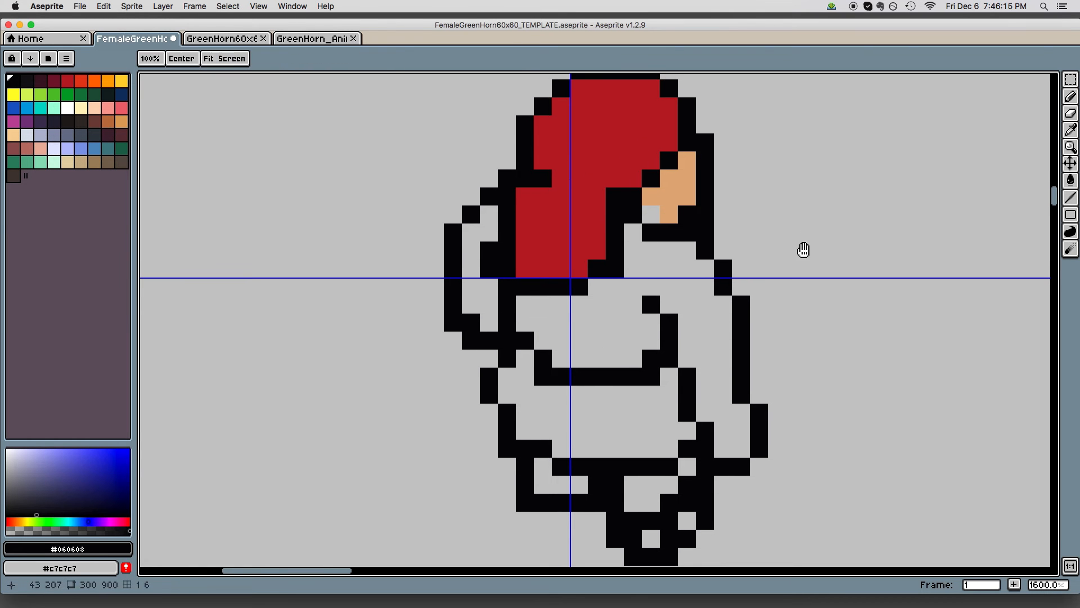
Erase the back elbow's corner, the dark pixels inside the back arm and the torso's back edge below the hair
drag(808, 229, 808, 206)
key(e)
drag(462, 302, 481, 284)
drag(800, 345, 801, 361)
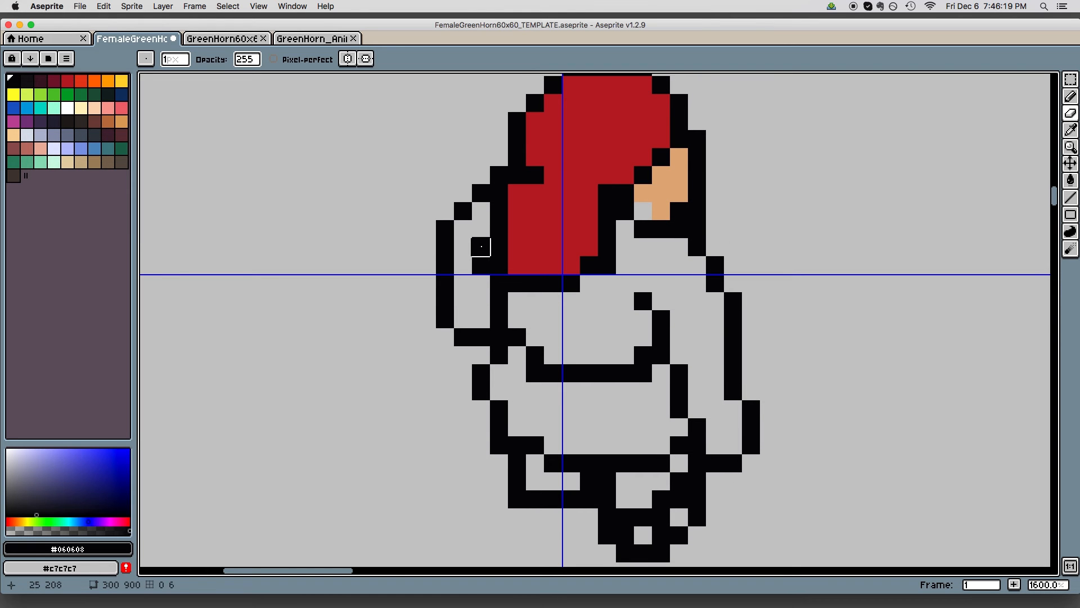
drag(481, 246, 475, 282)
mouse_move(755, 403)
mouse_down()
mouse_move(805, 295)
mouse_move(802, 257)
mouse_up()
drag(481, 228, 480, 210)
drag(634, 250, 639, 258)
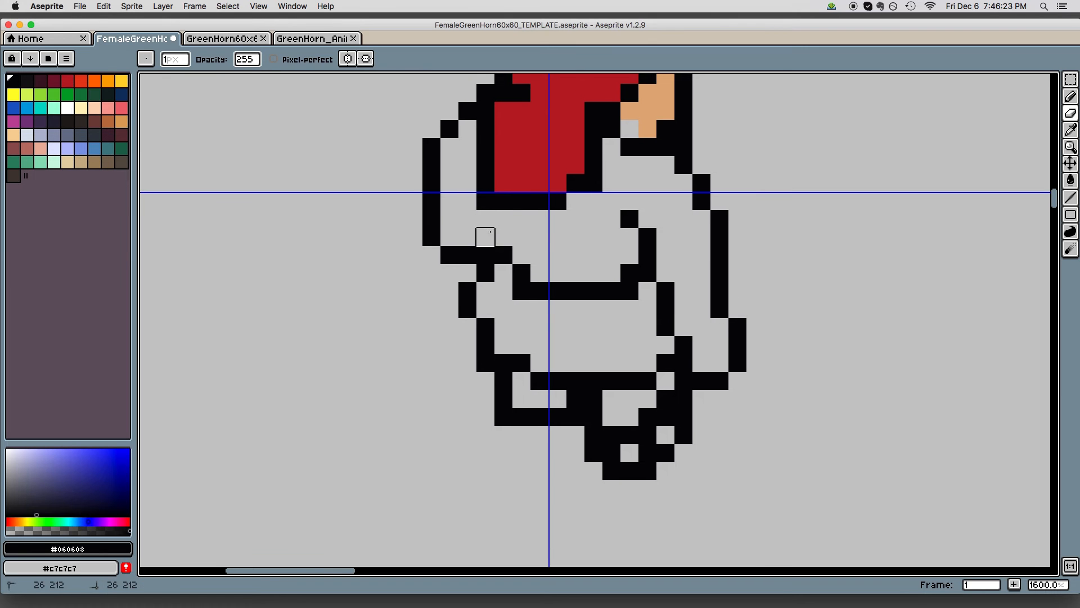
Redraw the torso's back edge between the hair and the elbow as a black one-pixel stepped line
key(b)
click(509, 230)
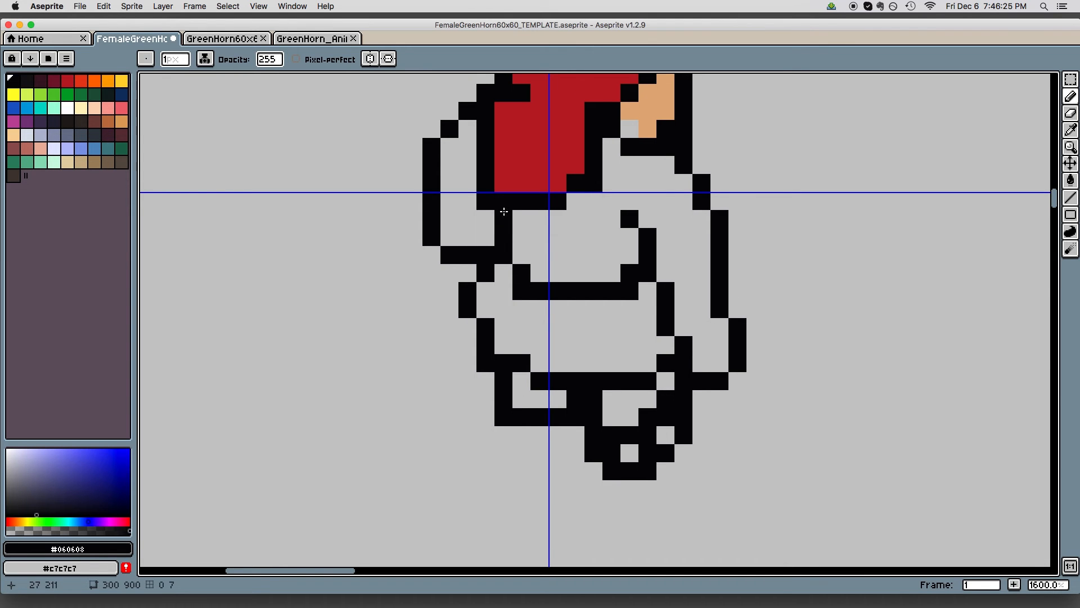
mouse_move(807, 418)
mouse_down()
mouse_move(849, 458)
mouse_move(854, 535)
mouse_up()
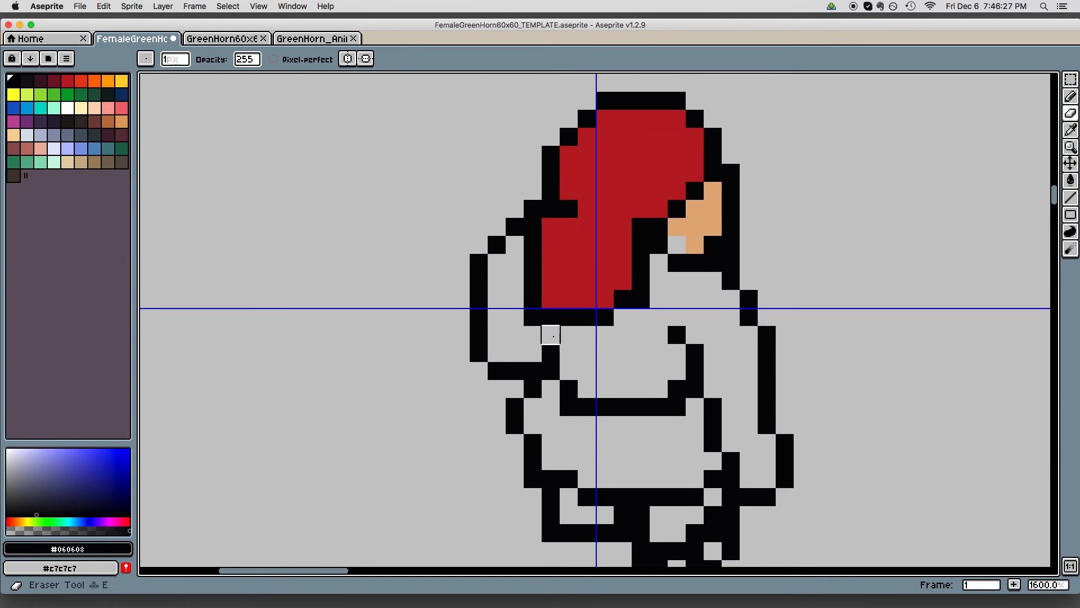
key(b)
click(538, 328)
key(ctrl+z)
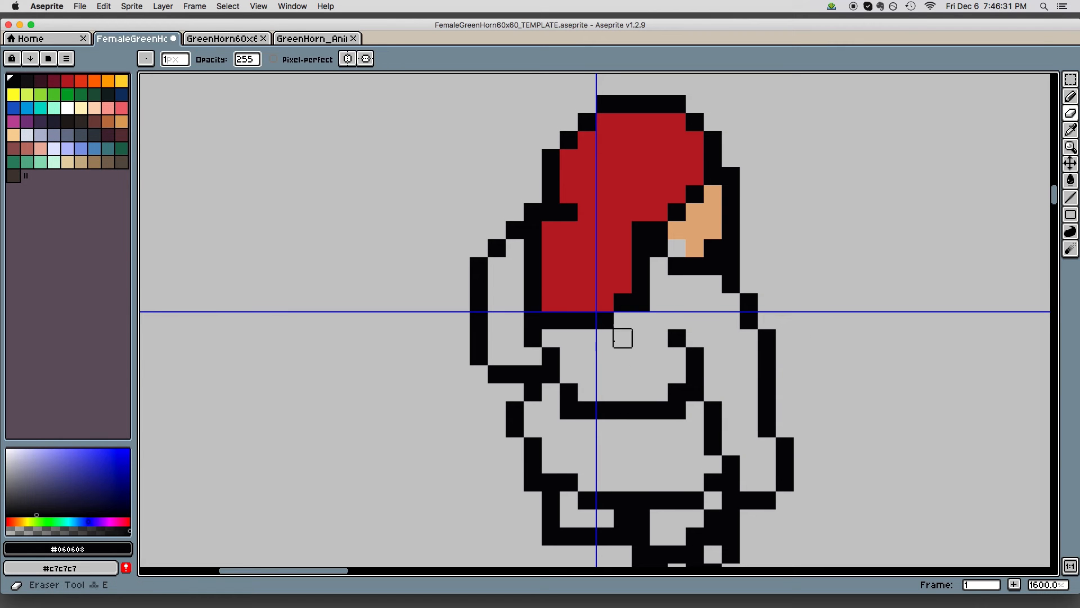
Erase the dark fill in the front foot and beside the hand, and redraw the front leg's outline in black
key(z)
scroll(762, 241, down, 2)
scroll(775, 357, down, 2)
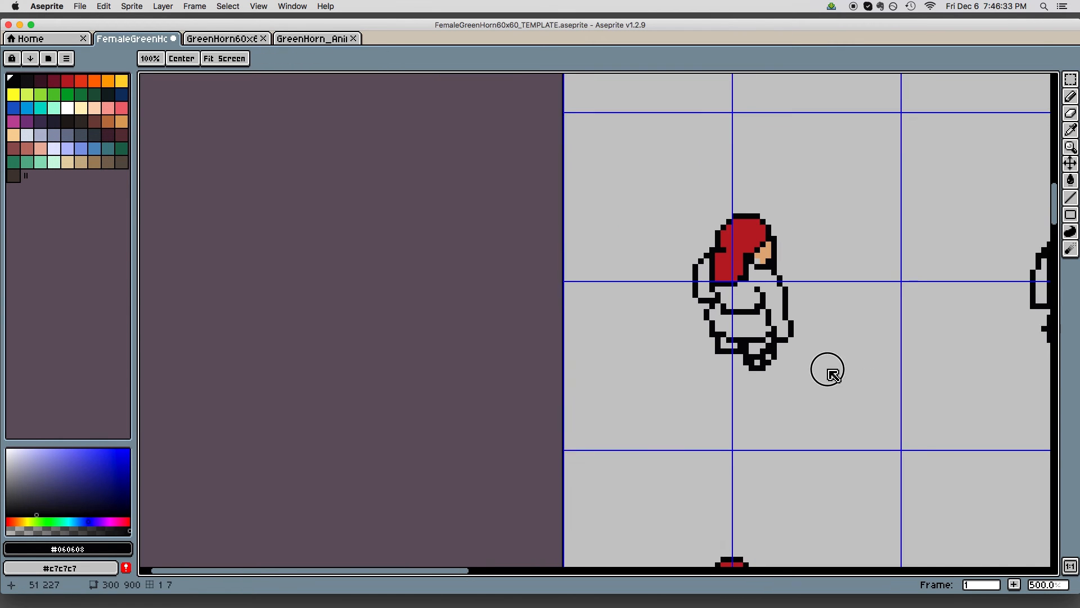
scroll(788, 365, up, 7)
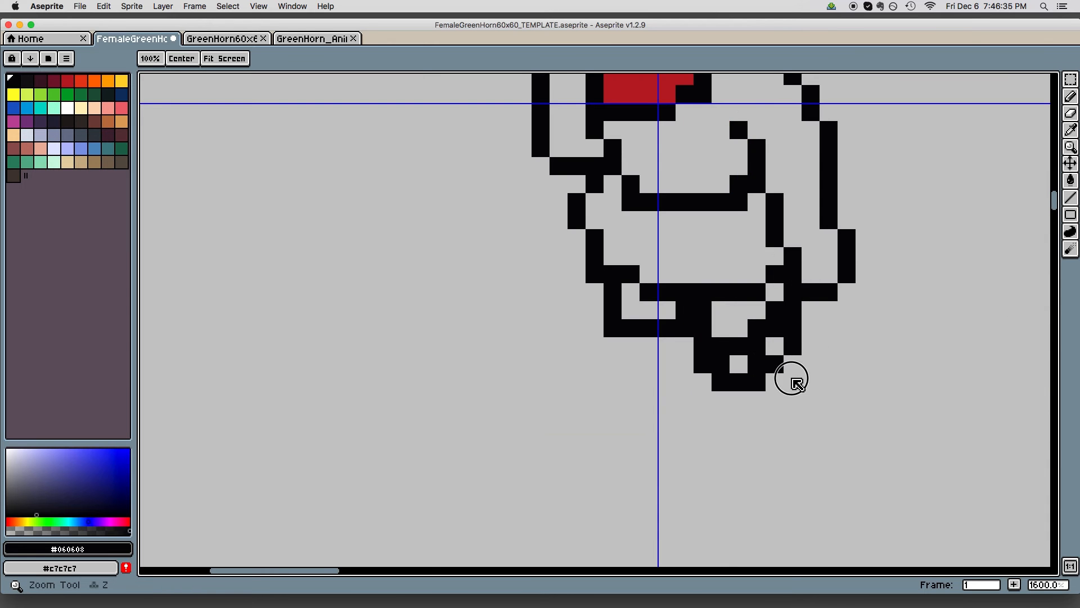
key(b)
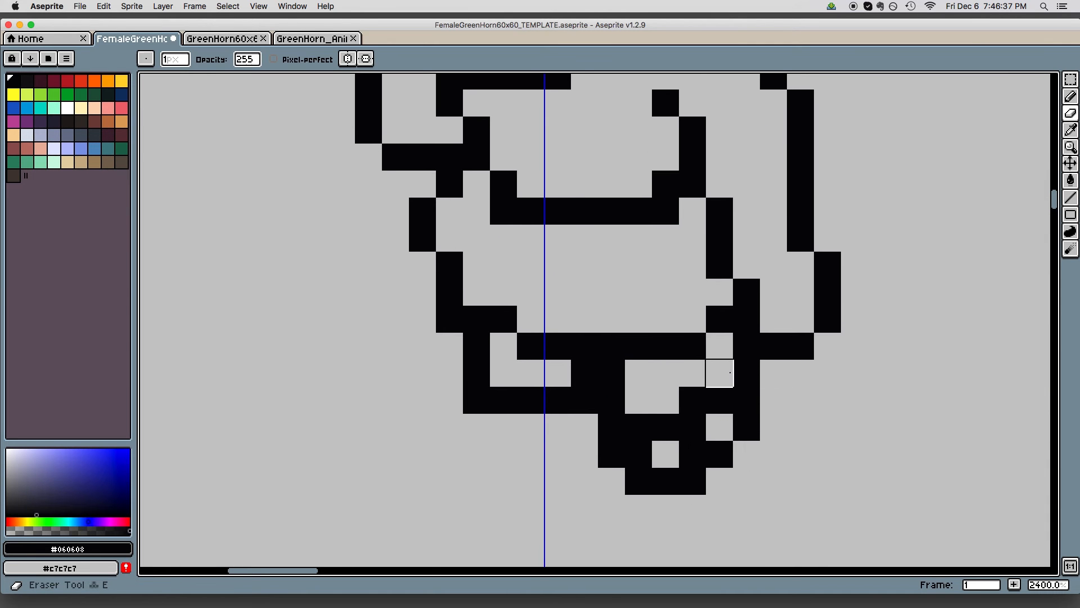
scroll(893, 450, down, 2)
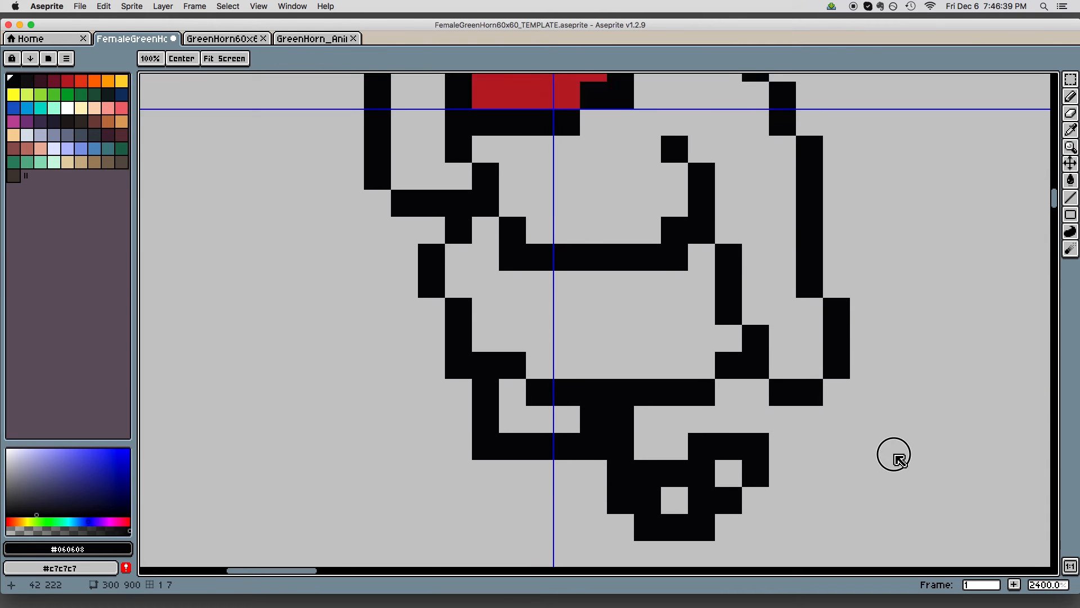
key(e)
mouse_move(758, 387)
mouse_down()
mouse_move(714, 403)
mouse_move(698, 376)
mouse_move(678, 414)
mouse_up()
key(b)
click(732, 334)
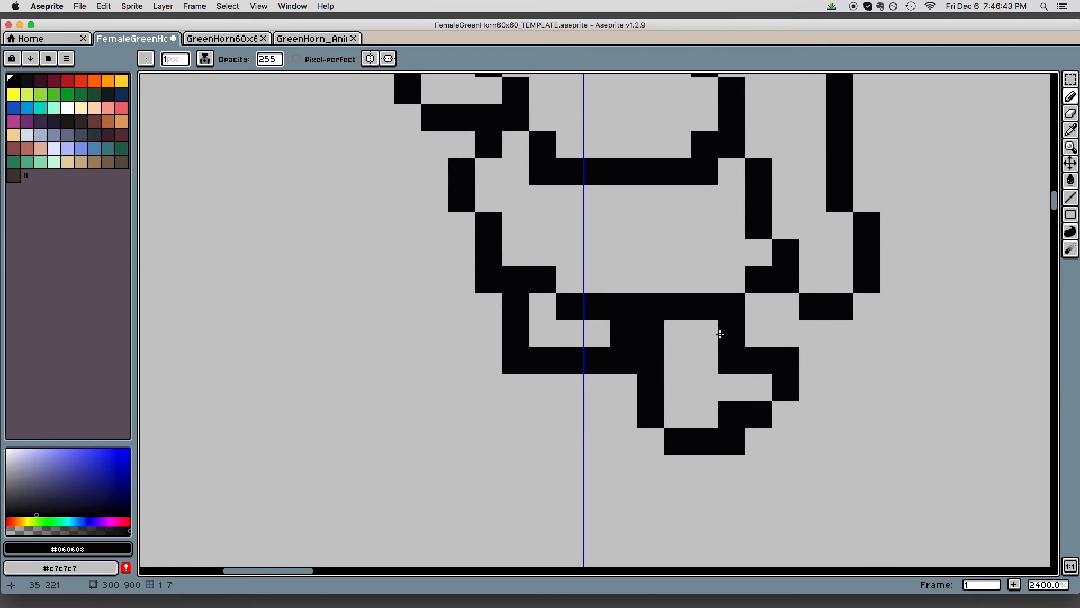
Shift one inner pixel of the front foot's outline, just above the sole, one pixel toward the heel
drag(841, 358, 843, 407)
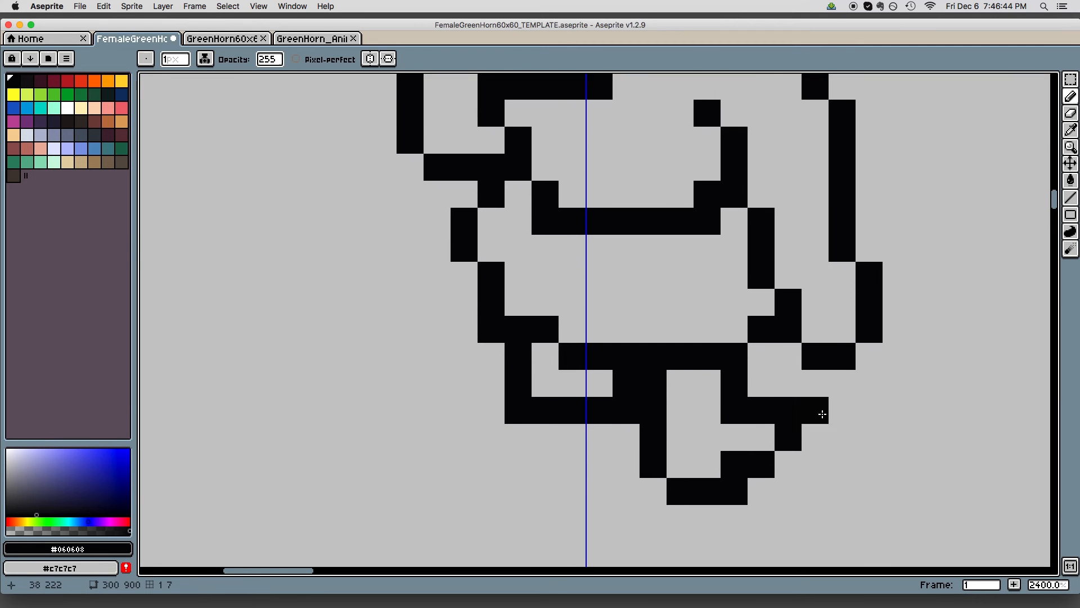
key(e)
click(729, 472)
drag(856, 405, 856, 403)
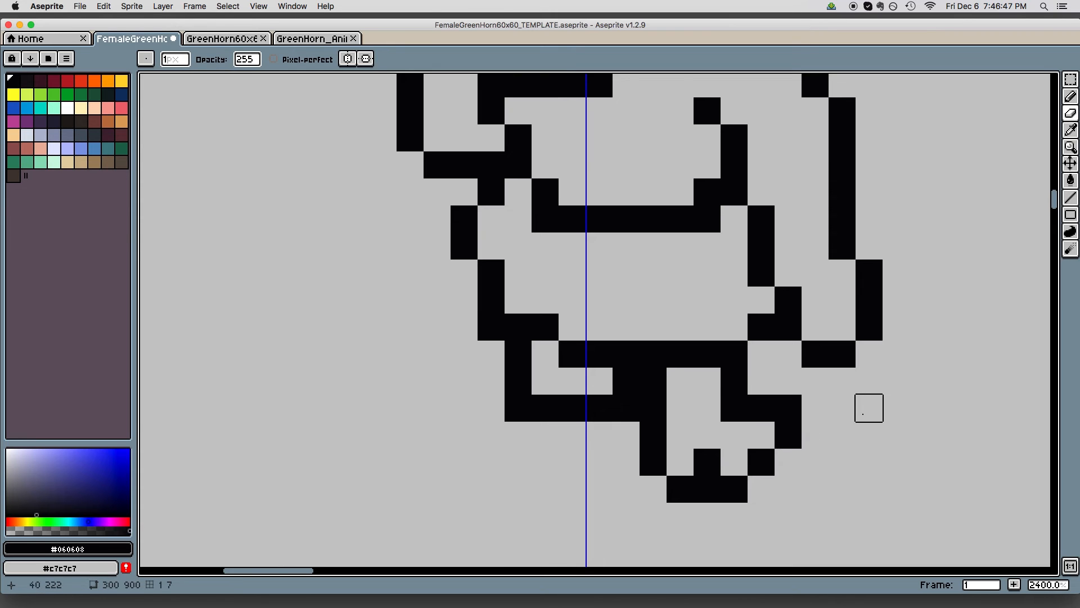
key(z)
scroll(870, 408, down, 3)
scroll(803, 410, up, 3)
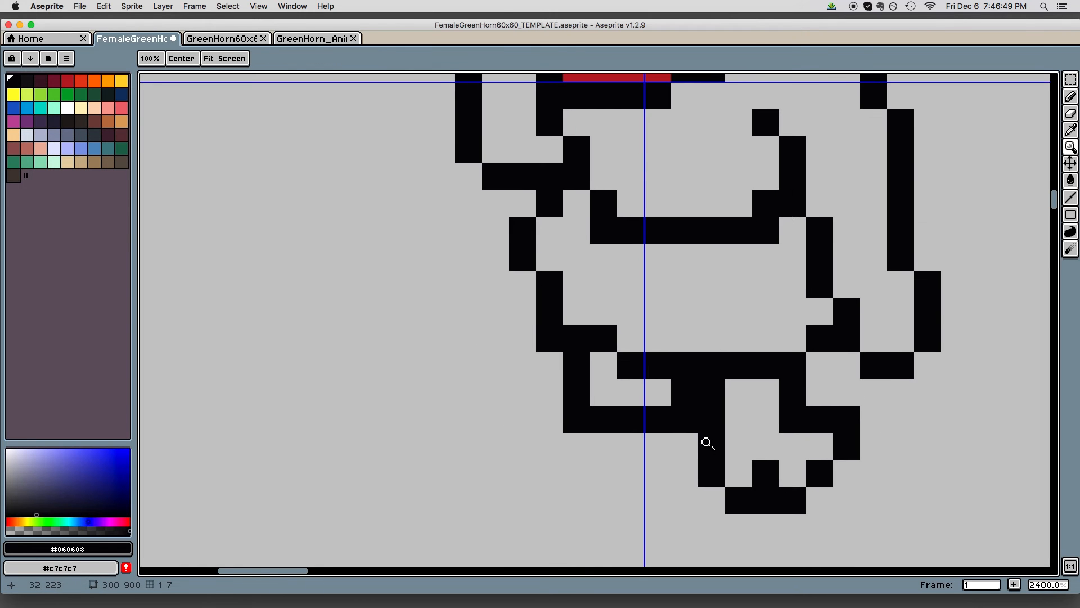
Erase two pixels of the back foot's sole near the toe and redraw them in black one pixel lower
key(e)
click(604, 419)
mouse_move(630, 419)
mouse_down()
mouse_move(677, 428)
mouse_move(604, 434)
mouse_move(634, 431)
mouse_move(629, 440)
mouse_move(622, 415)
mouse_up()
key(b)
click(606, 434)
click(648, 429)
Erase the outer doubled pixels at the waist on the torso's back edge in the first side-view sprite
scroll(793, 361, down, 7)
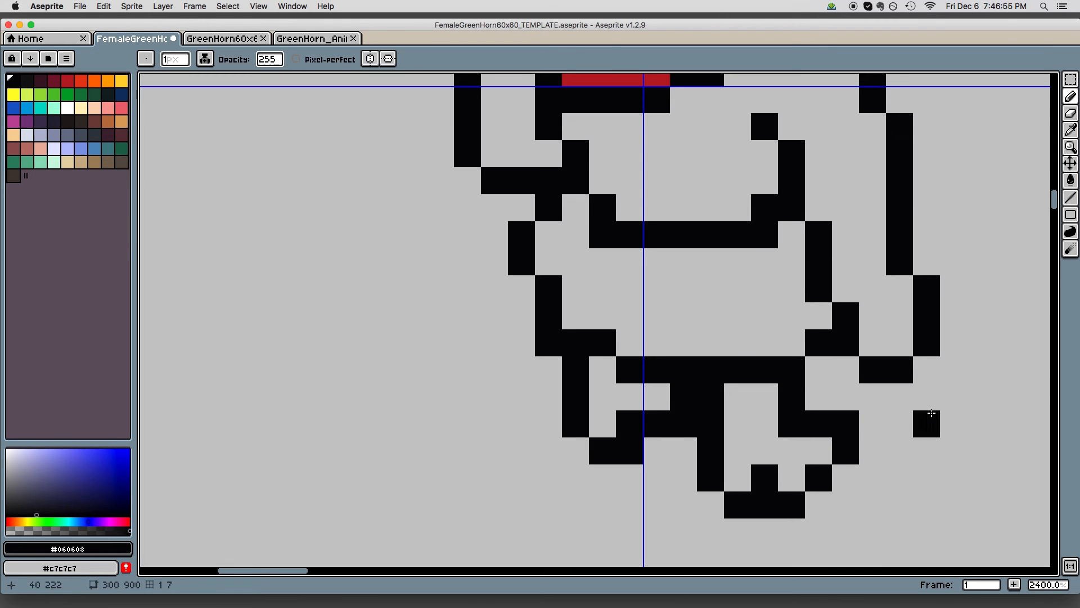
drag(803, 405, 771, 337)
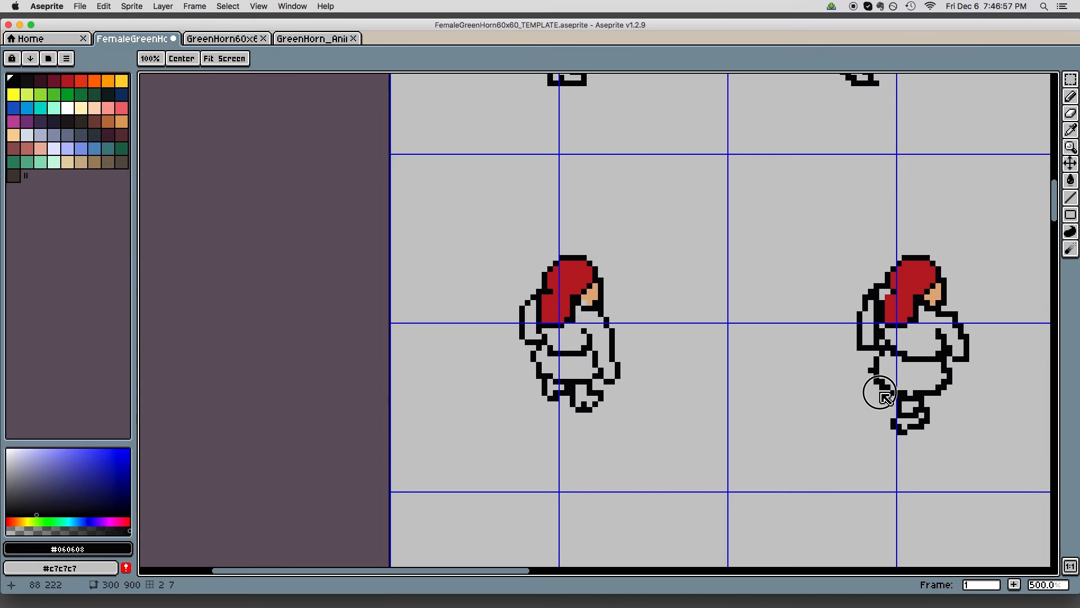
scroll(886, 386, right, 2)
scroll(912, 388, right, 3)
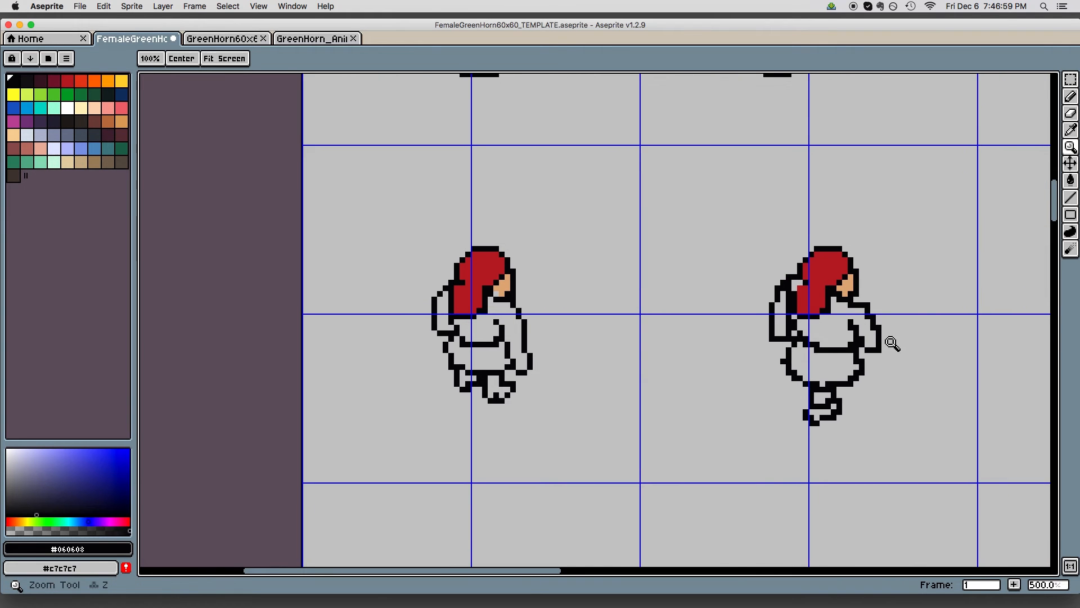
scroll(897, 346, down, 2)
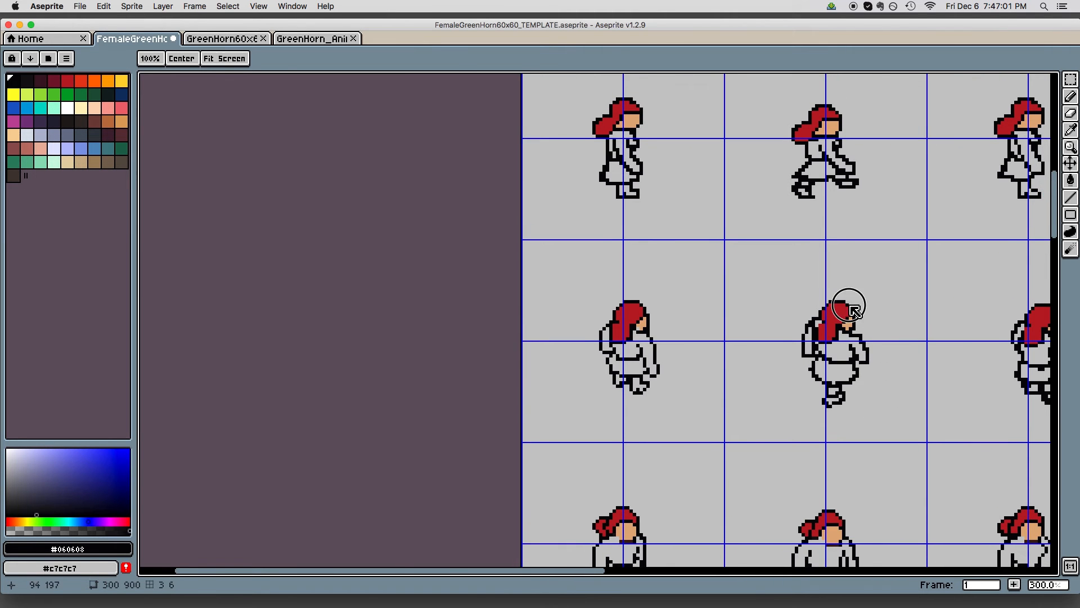
scroll(839, 287, up, 2)
scroll(754, 169, up, 5)
scroll(800, 335, down, 1)
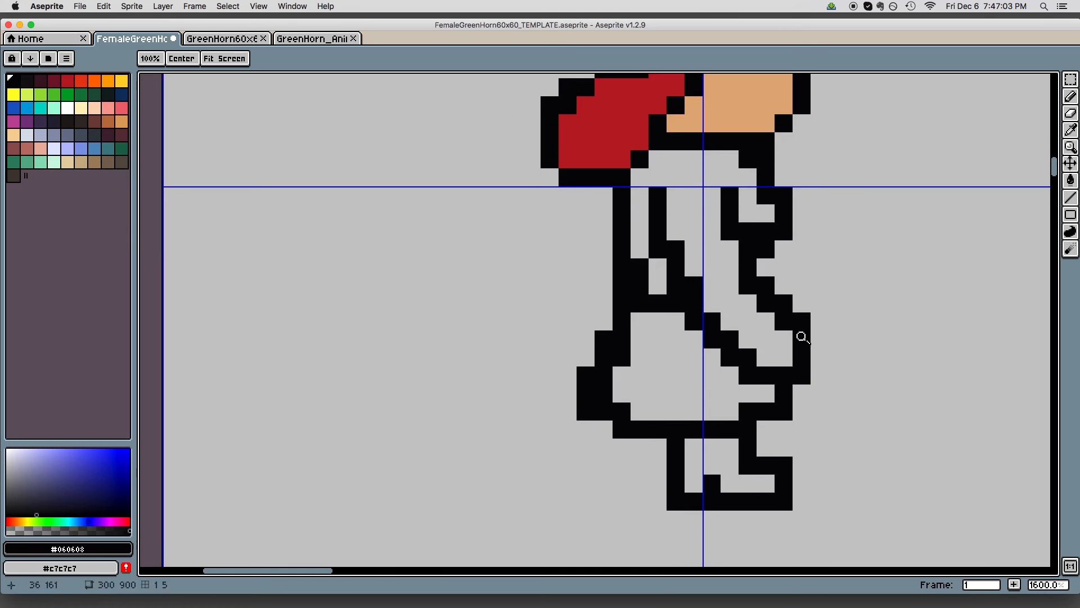
key(e)
scroll(812, 260, up, 1)
scroll(758, 336, up, 1)
drag(562, 334, 562, 362)
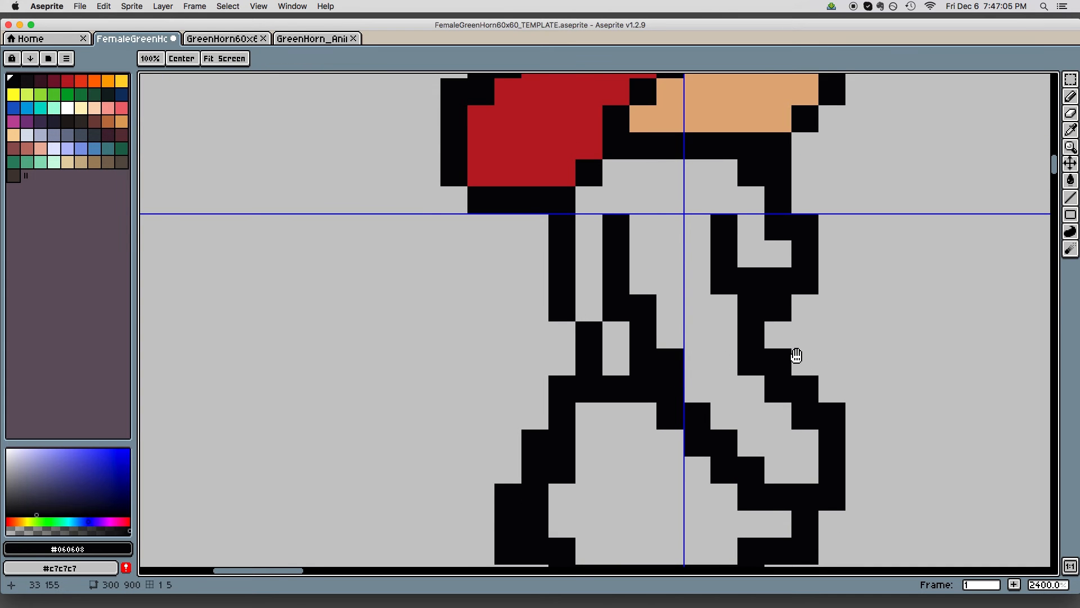
Erase the doubled pixels on the upper part of the arm's rear edge and one pixel beneath the bust
scroll(897, 386, up, 1)
drag(608, 351, 609, 323)
mouse_move(831, 366)
mouse_down()
mouse_move(822, 285)
mouse_move(824, 296)
mouse_up()
click(643, 400)
click(743, 243)
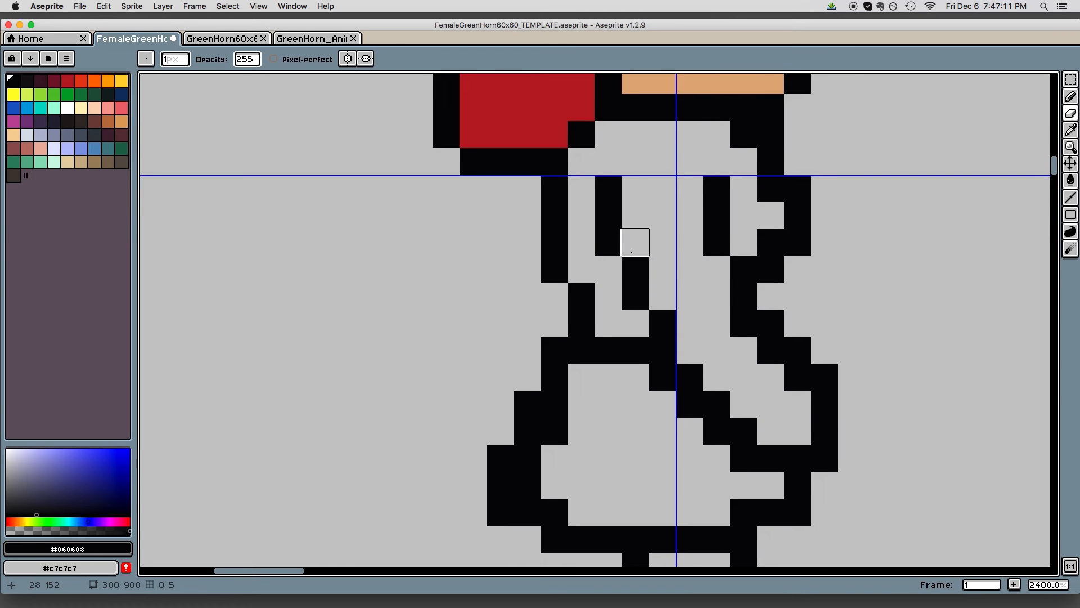
Thin the forearm's rear edge to a one-pixel diagonal line running down to the hand
drag(729, 365, 740, 337)
click(687, 360)
drag(804, 388, 778, 361)
click(684, 371)
click(712, 398)
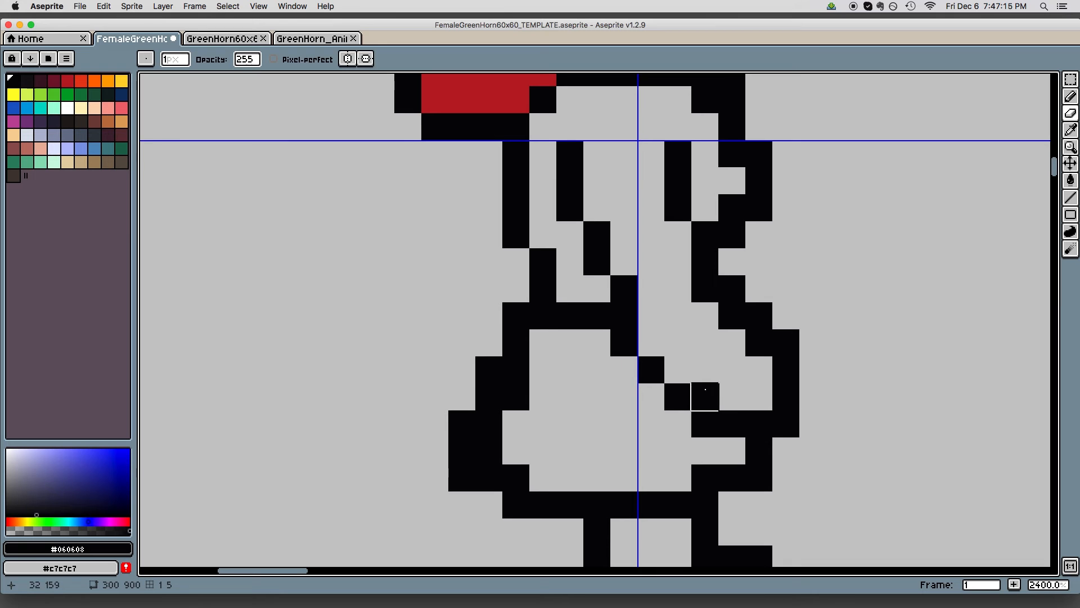
drag(839, 422, 819, 456)
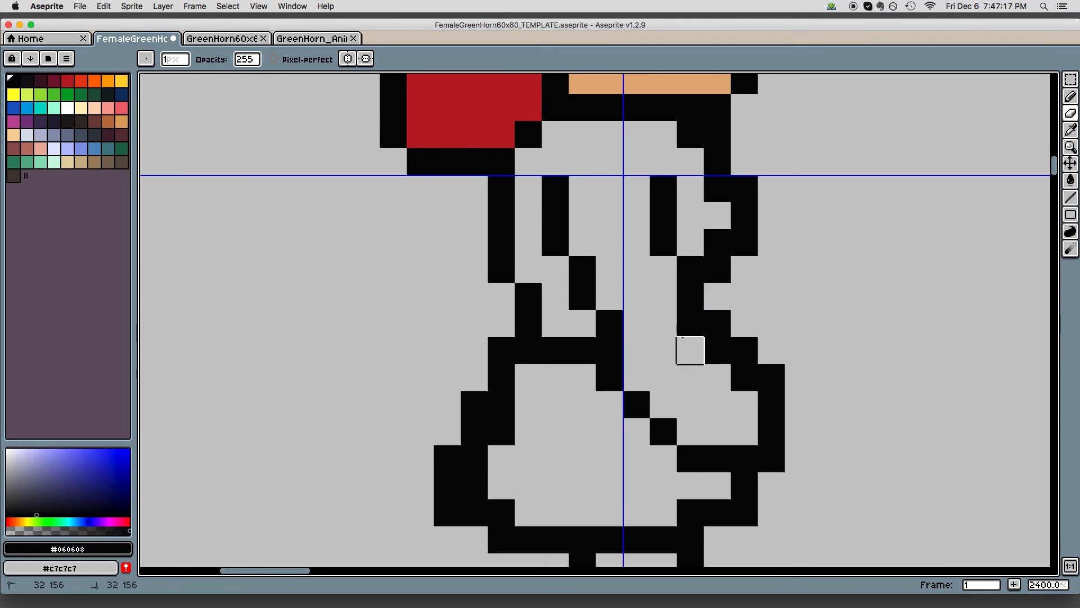
Erase the corner pixels along the forearm's front edge so it steps down as a one-pixel line
click(691, 323)
click(744, 350)
click(771, 377)
drag(863, 415, 842, 366)
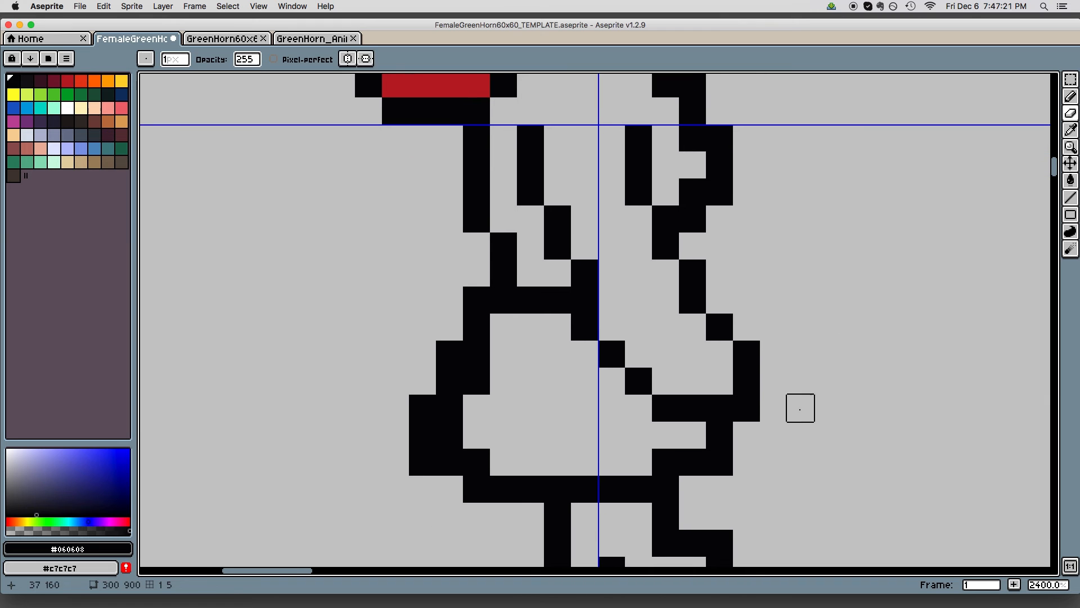
Erase the extra inner pixels at the upper and lower corners of the bust outline
key(z)
scroll(895, 357, down, 5)
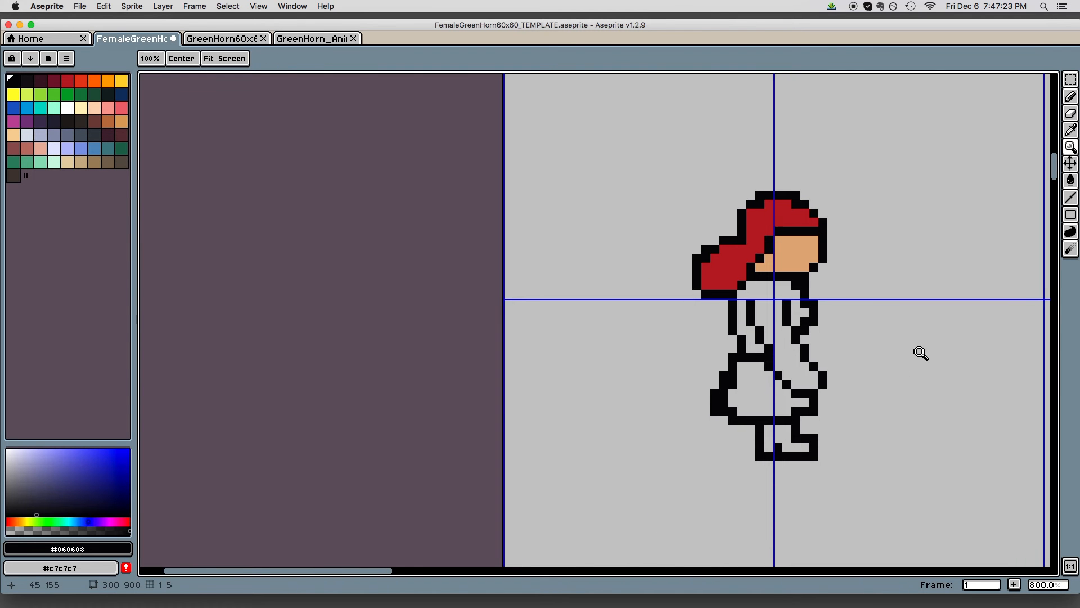
scroll(921, 352, up, 5)
key(b)
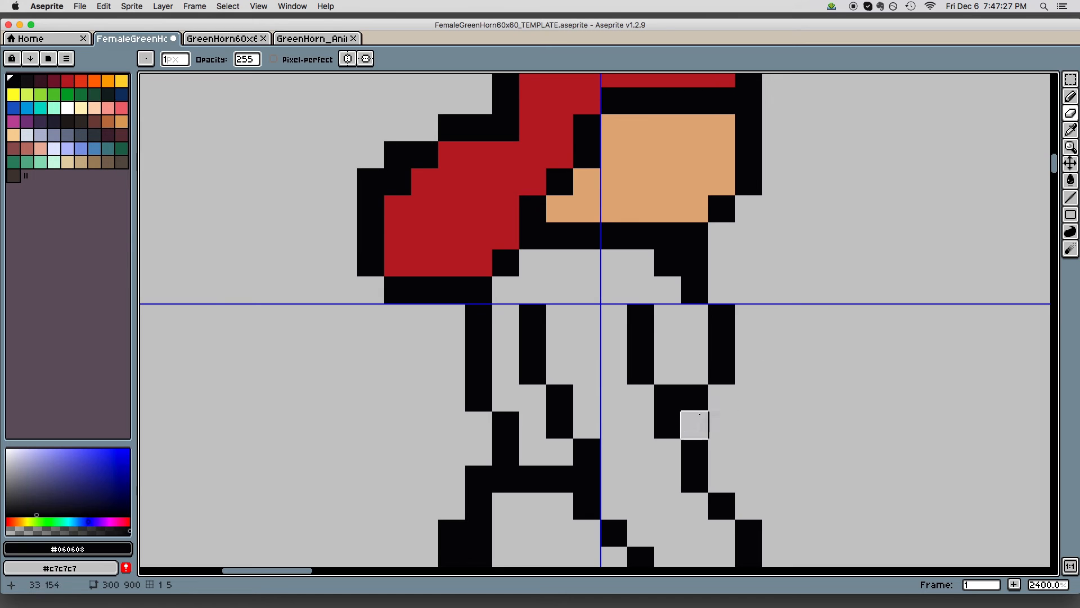
scroll(831, 285, down, 3)
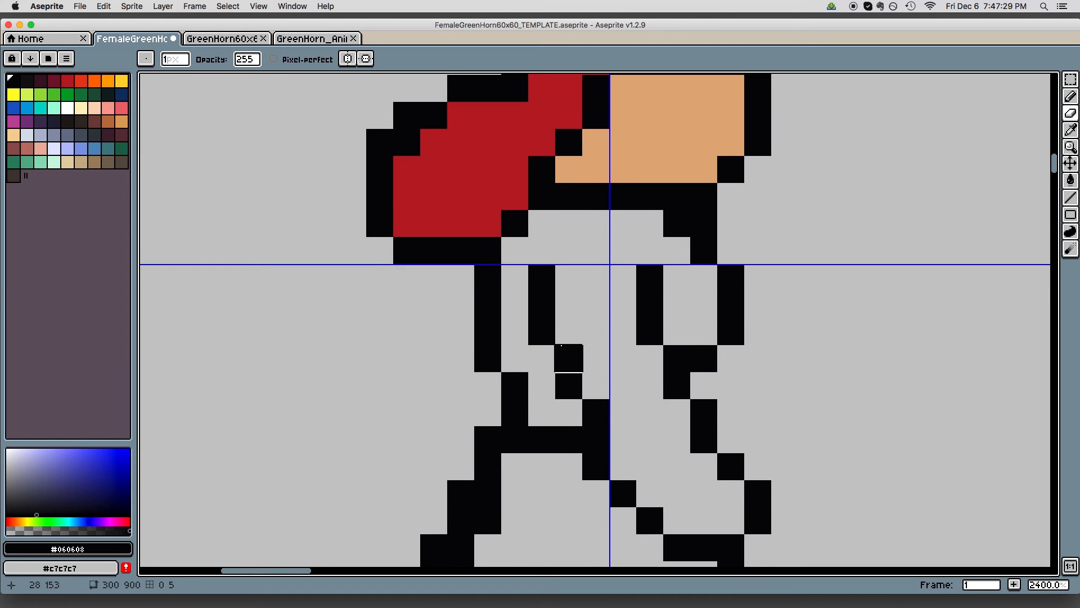
Thin the skirt's back edge to a one-pixel outline, redrawing its outermost corner pixel in black
scroll(507, 363, down, 5)
scroll(507, 363, left, 3)
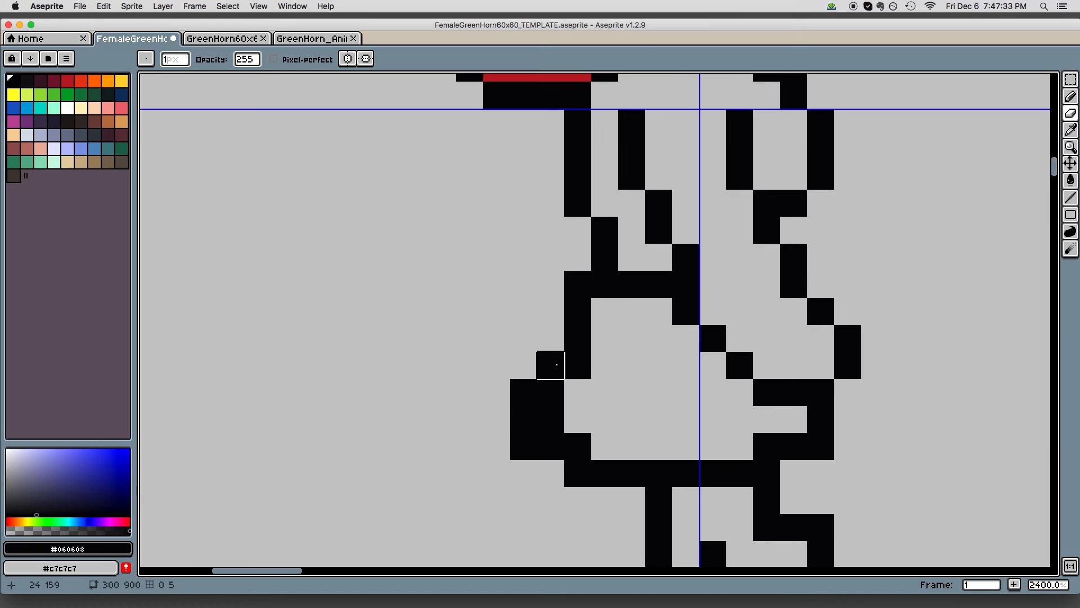
right_click(515, 387)
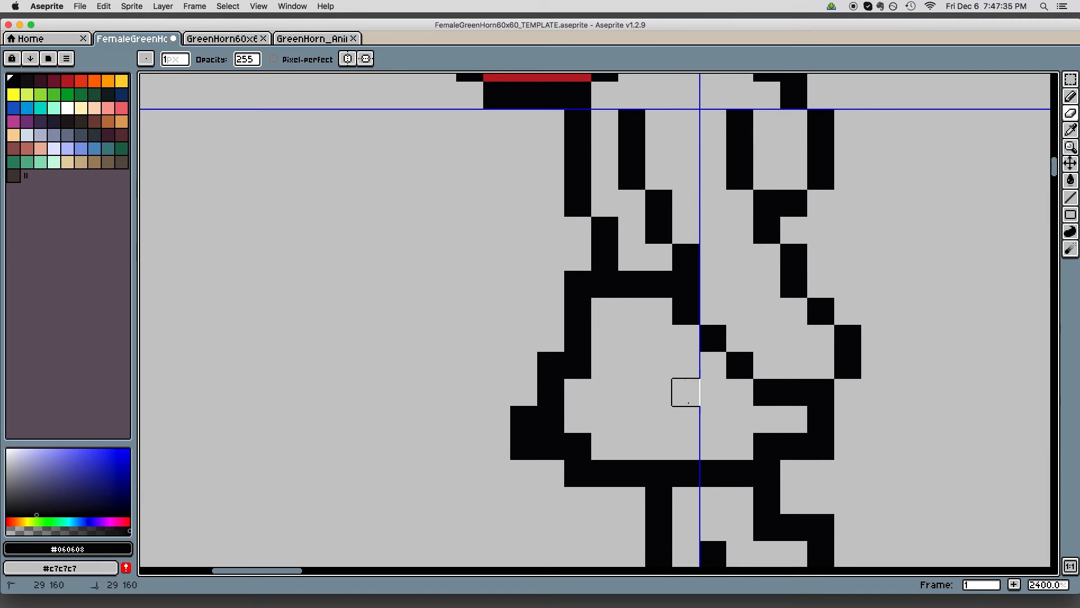
right_click(574, 443)
right_click(550, 389)
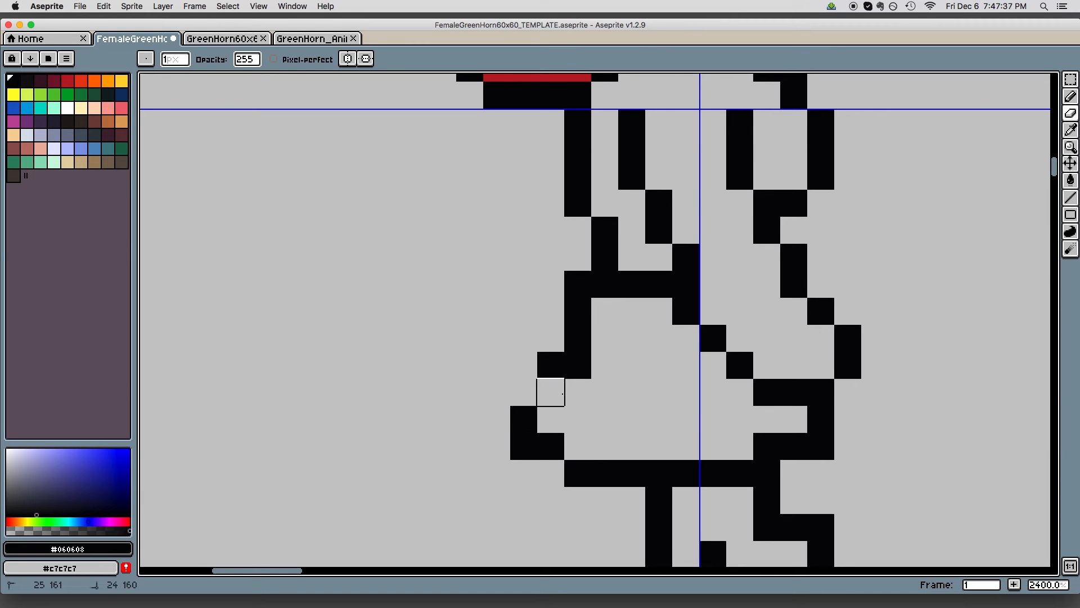
click(536, 390)
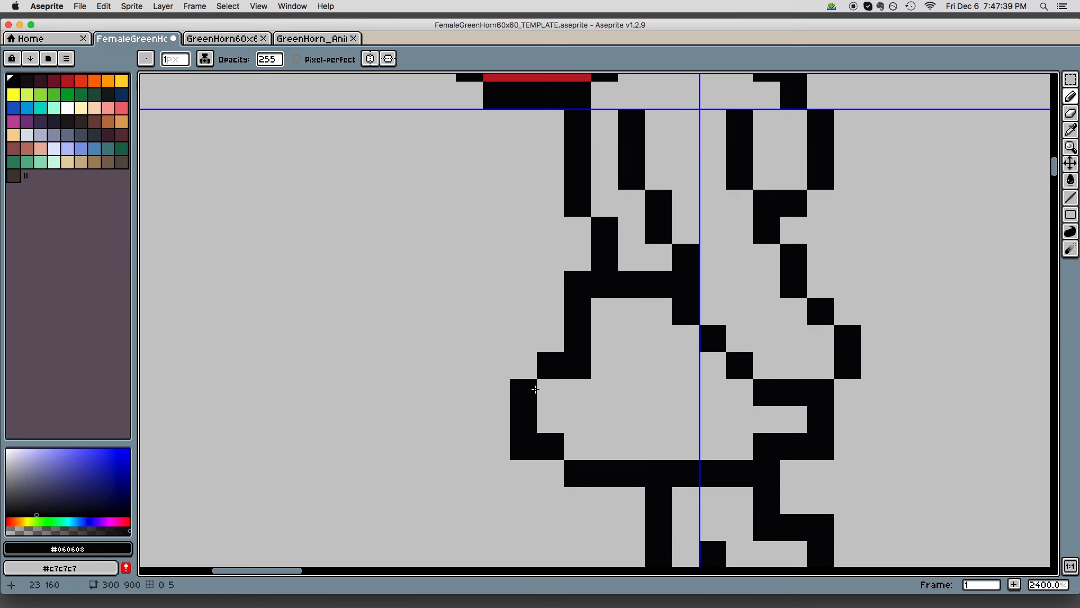
Erase the doubled corner pixel at the front of the neck below the chin
drag(840, 392, 753, 330)
click(814, 359)
key(space)
scroll(733, 379, down, 7)
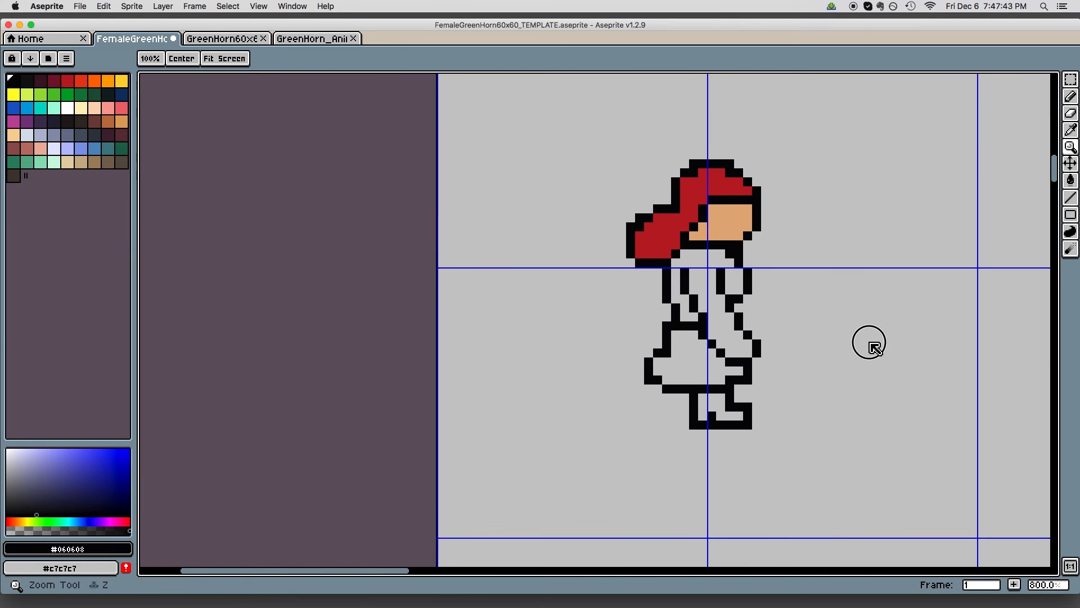
key(z)
drag(762, 359, 737, 374)
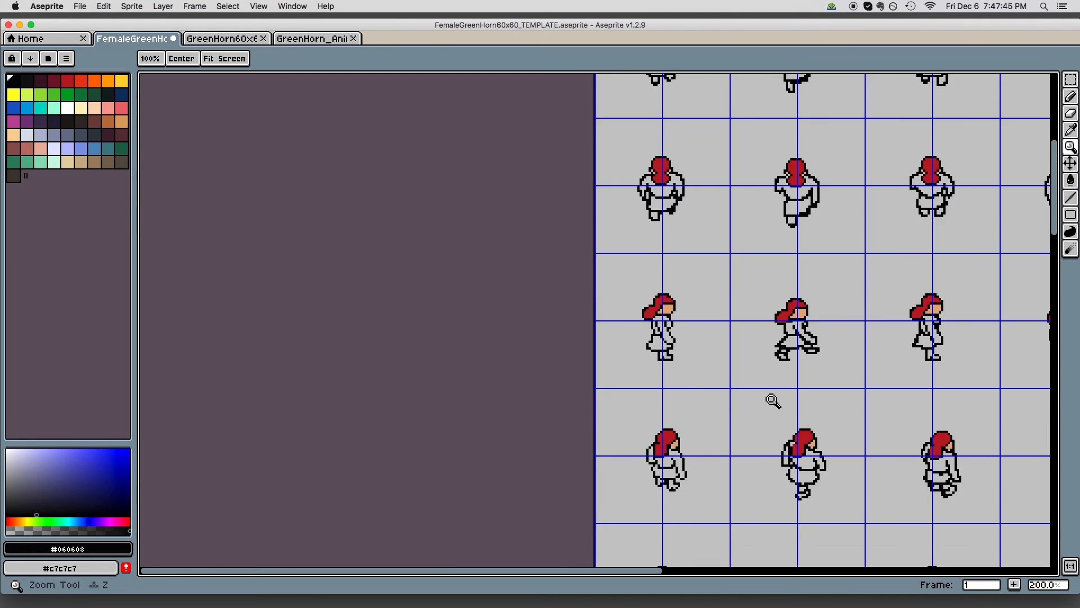
drag(665, 339, 790, 381)
key(e)
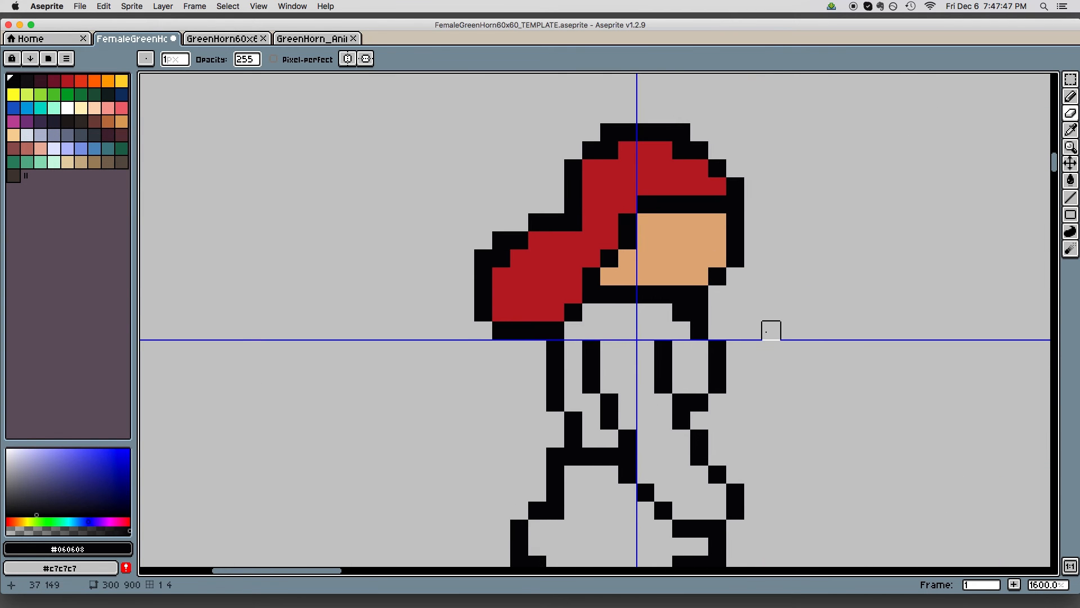
click(702, 310)
Examine the side-view walking frames, then switch to the GreenHorn60x60_TEMPLATE file and study the male sprites' arm poses
key(z)
mouse_move(789, 349)
mouse_down()
mouse_move(808, 321)
mouse_move(763, 408)
mouse_up()
drag(844, 428, 803, 335)
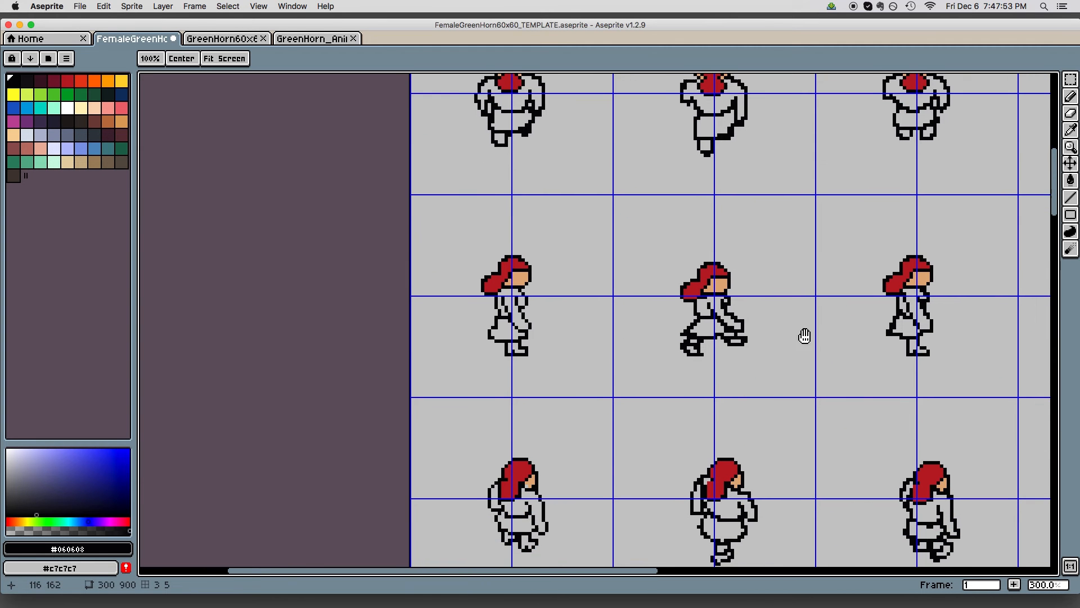
drag(582, 338, 724, 299)
drag(892, 378, 892, 309)
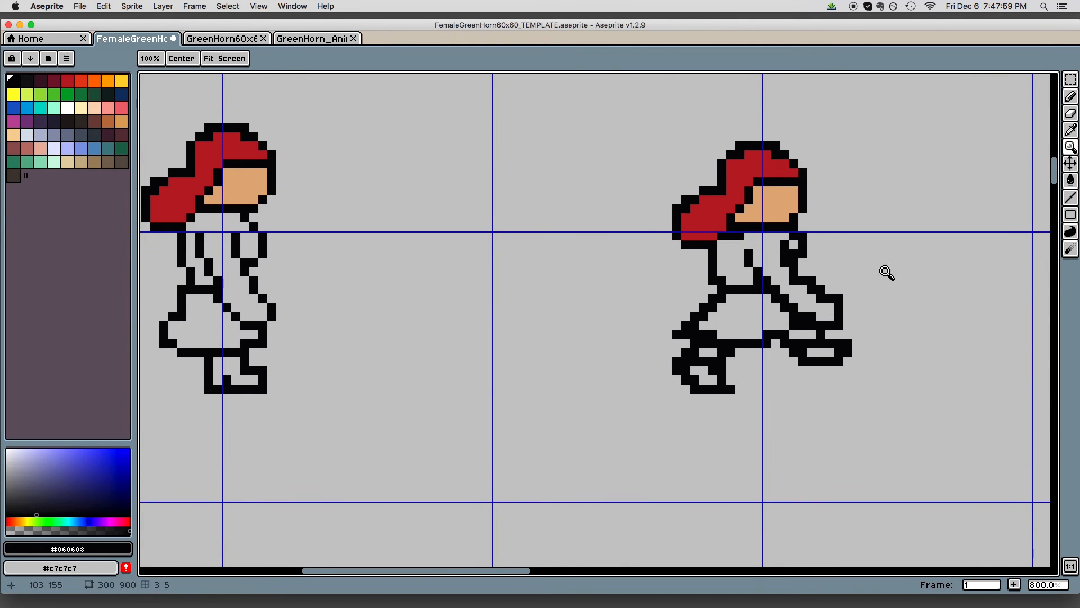
scroll(839, 304, left, 3)
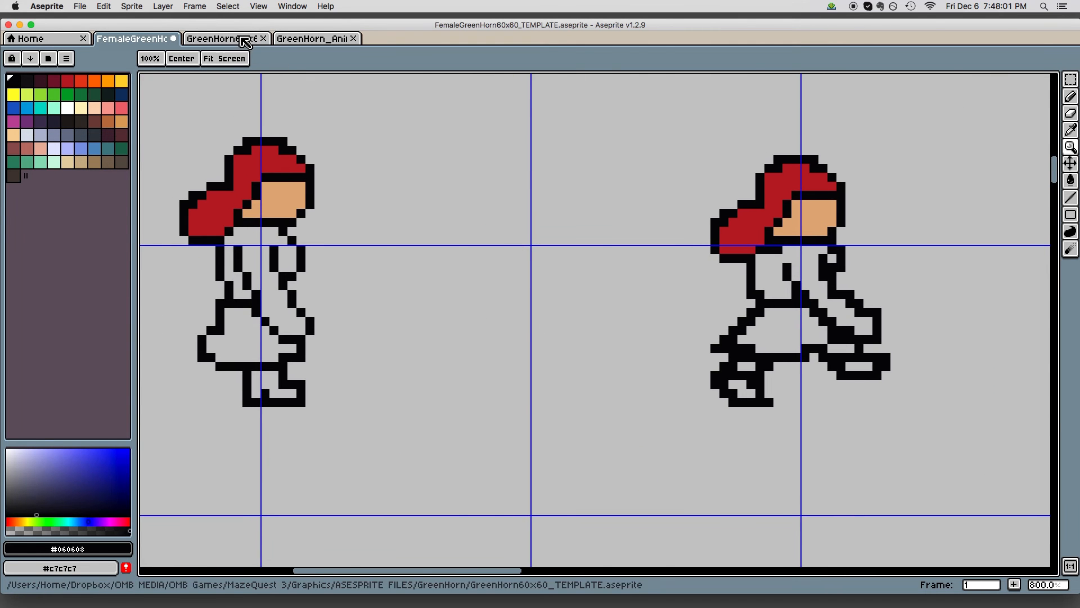
click(222, 39)
scroll(346, 163, up, 7)
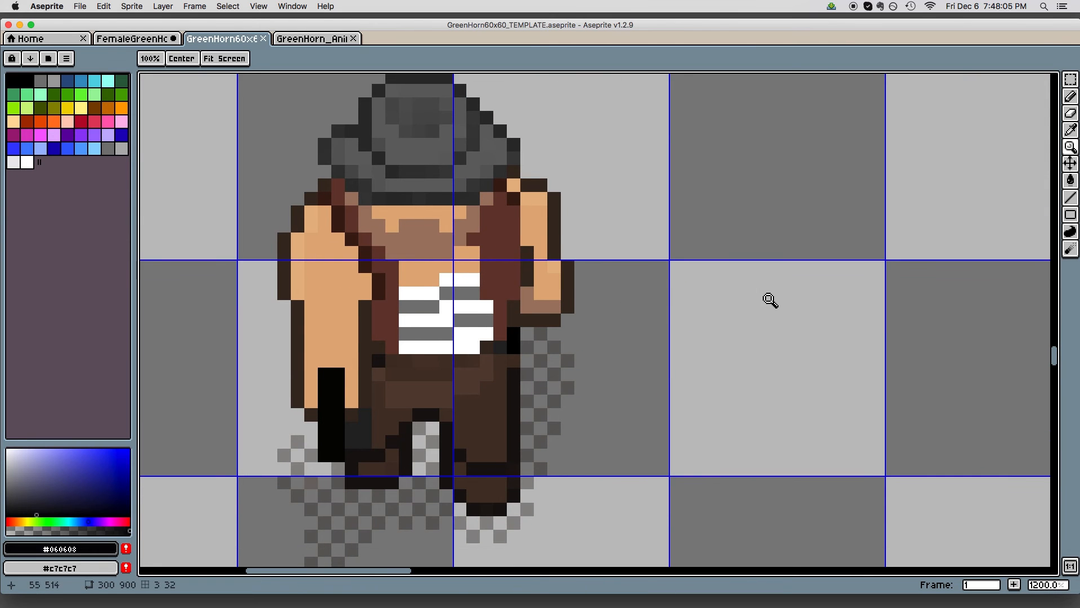
scroll(769, 299, down, 4)
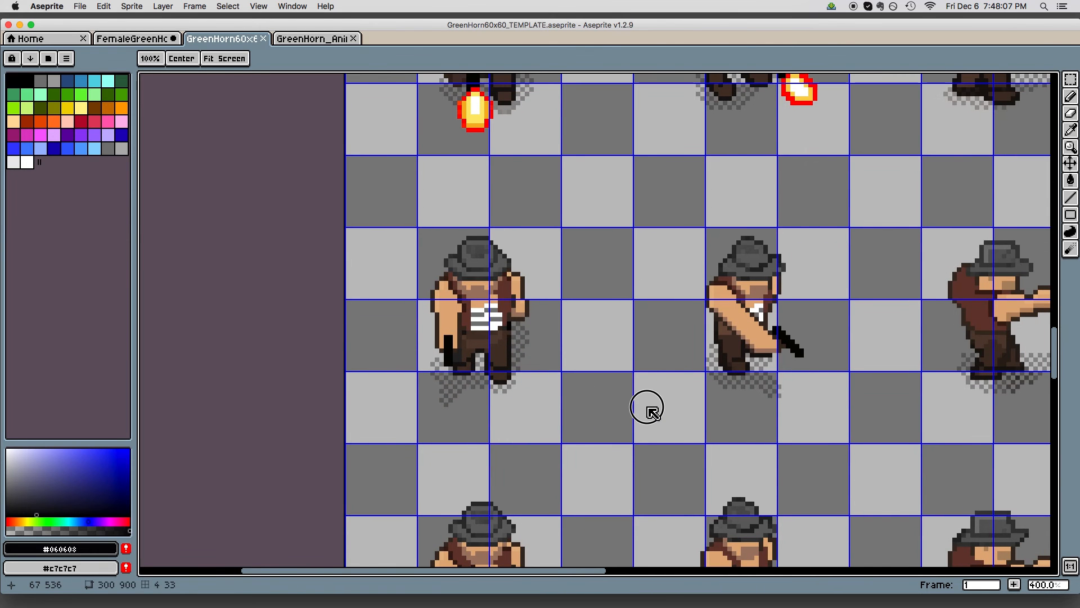
Return to the female template and erase the inner corner pixels of the bust outline in the second side-view sprite
click(152, 39)
scroll(755, 340, left, 3)
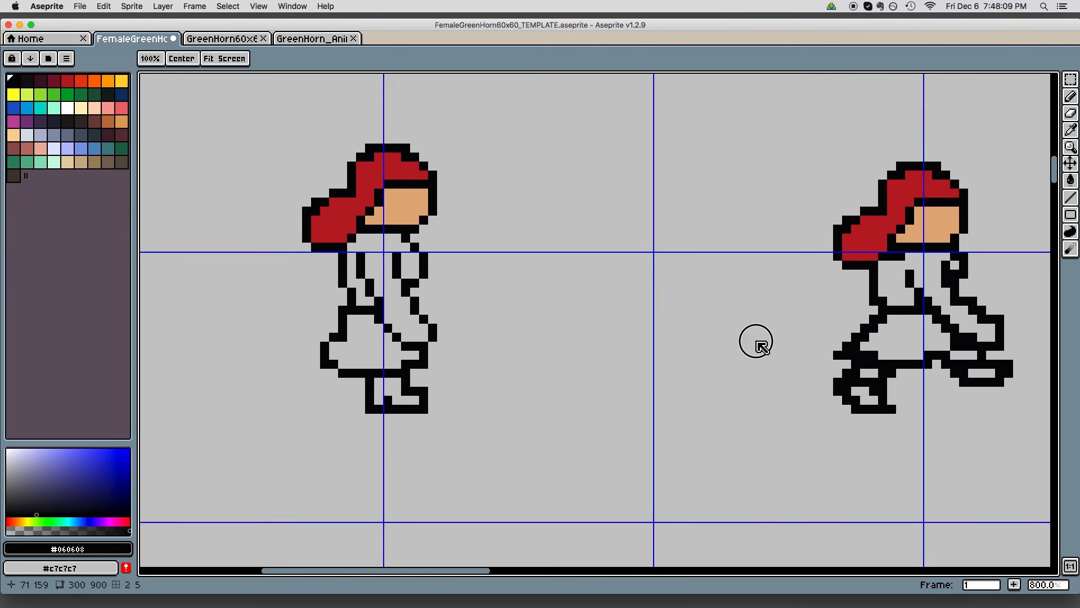
scroll(738, 336, right, 5)
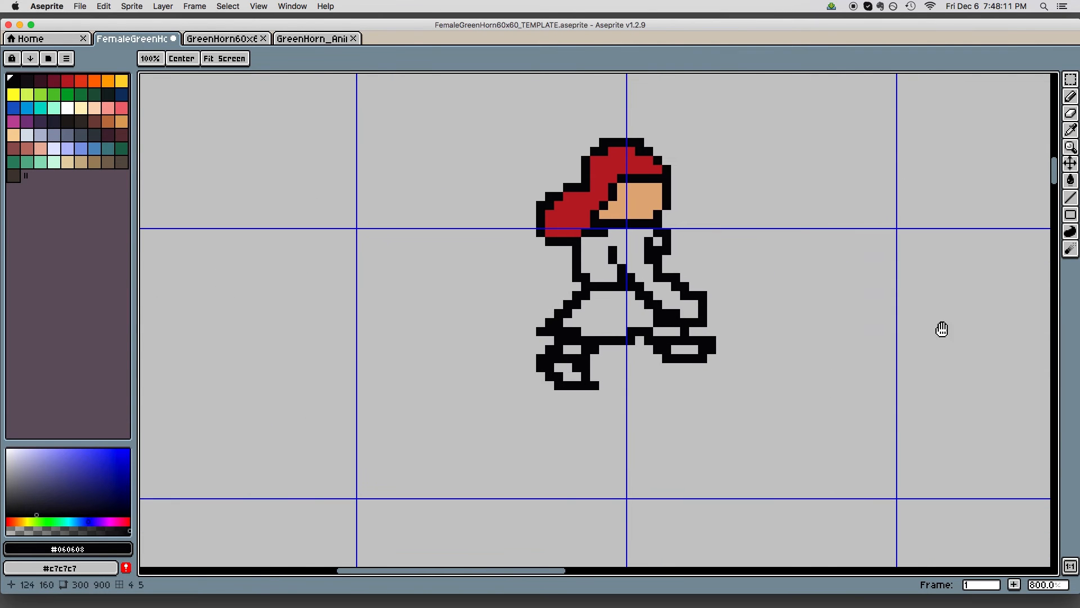
scroll(780, 317, up, 4)
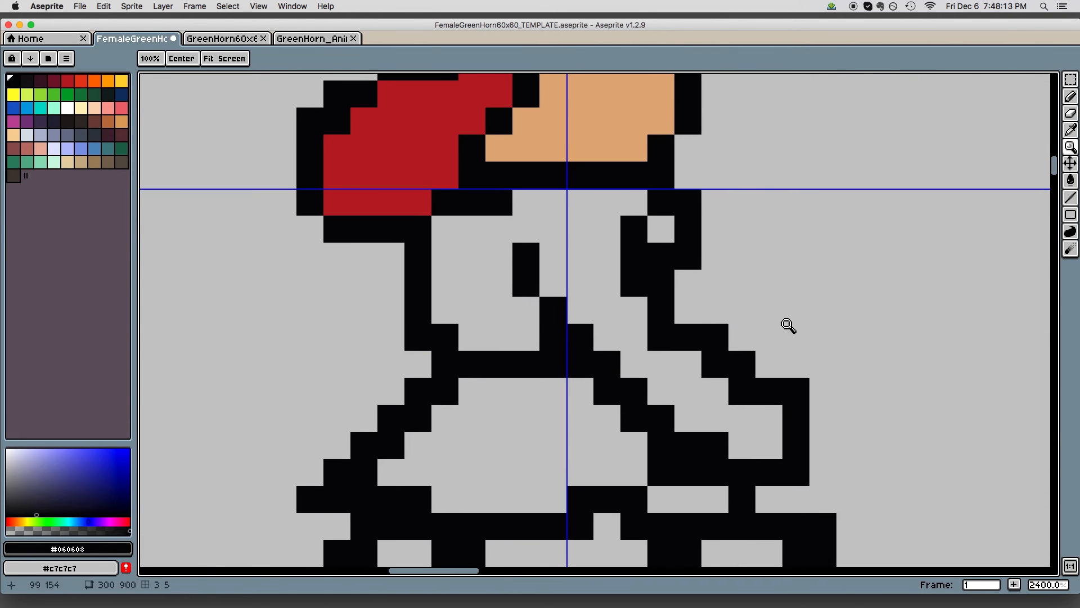
key(e)
click(661, 256)
mouse_move(774, 320)
mouse_down()
mouse_move(785, 350)
mouse_move(858, 363)
mouse_up()
click(672, 233)
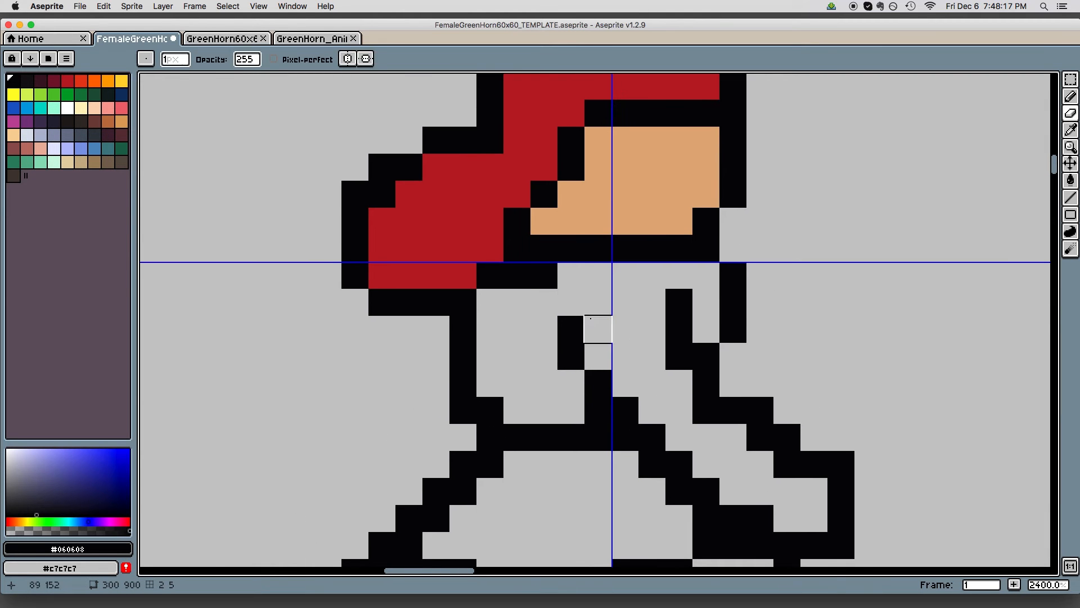
Erase the doubled pixels along the extended arm's rear edge and the waistline pixel touching it
drag(808, 297, 817, 260)
drag(748, 350, 728, 283)
click(589, 313)
drag(787, 300, 755, 230)
click(611, 298)
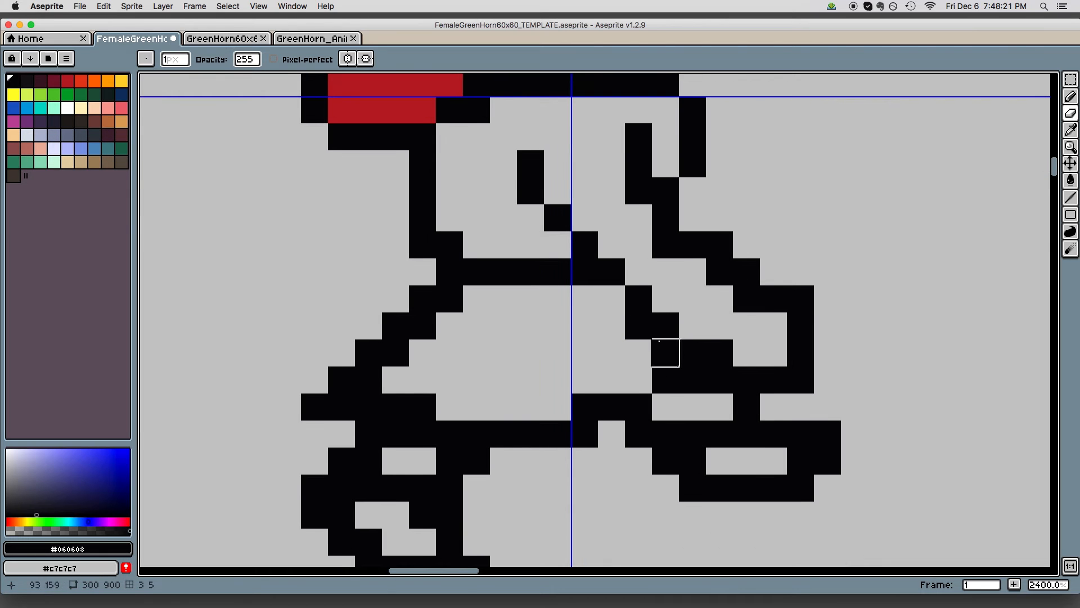
key(super+z)
click(585, 272)
drag(830, 319, 819, 300)
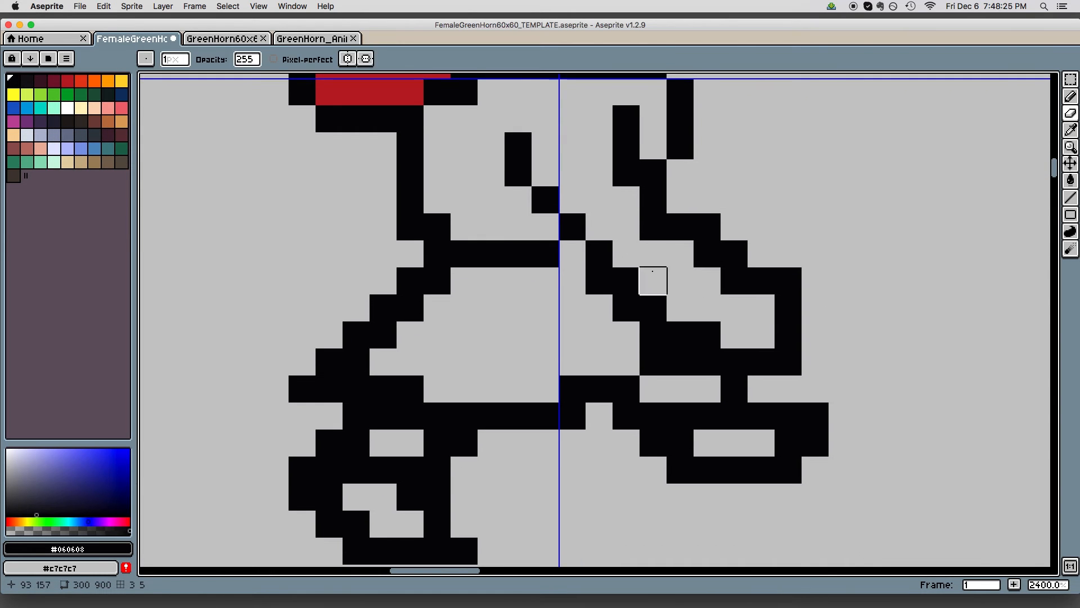
click(626, 280)
scroll(791, 297, right, 1)
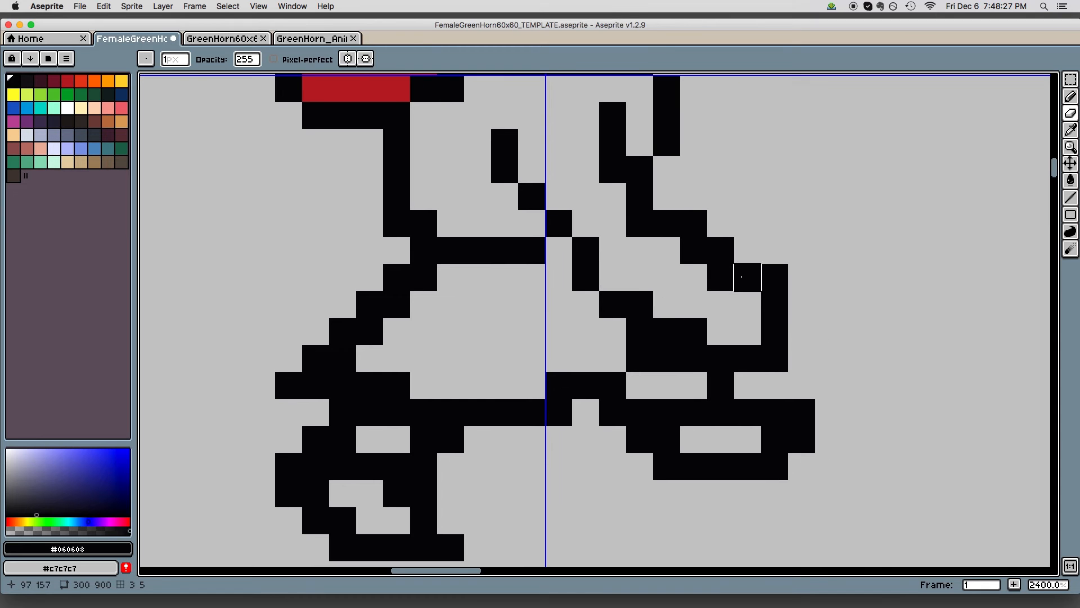
Erase the doubled inner corner pixel on the extended arm's front edge, just above the hand
drag(801, 337, 796, 337)
click(711, 287)
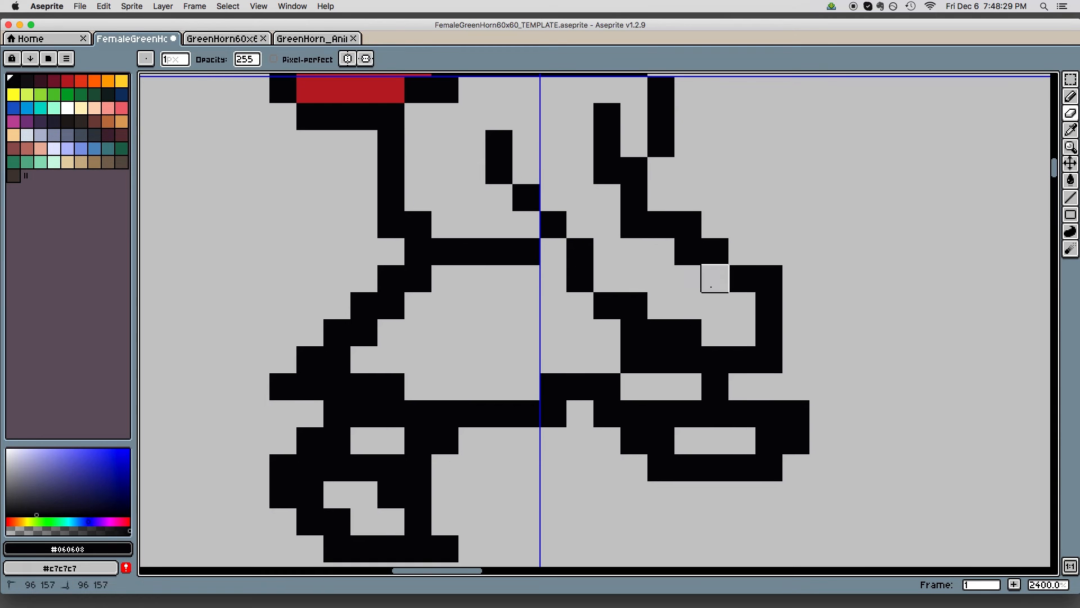
scroll(852, 364, up, 2)
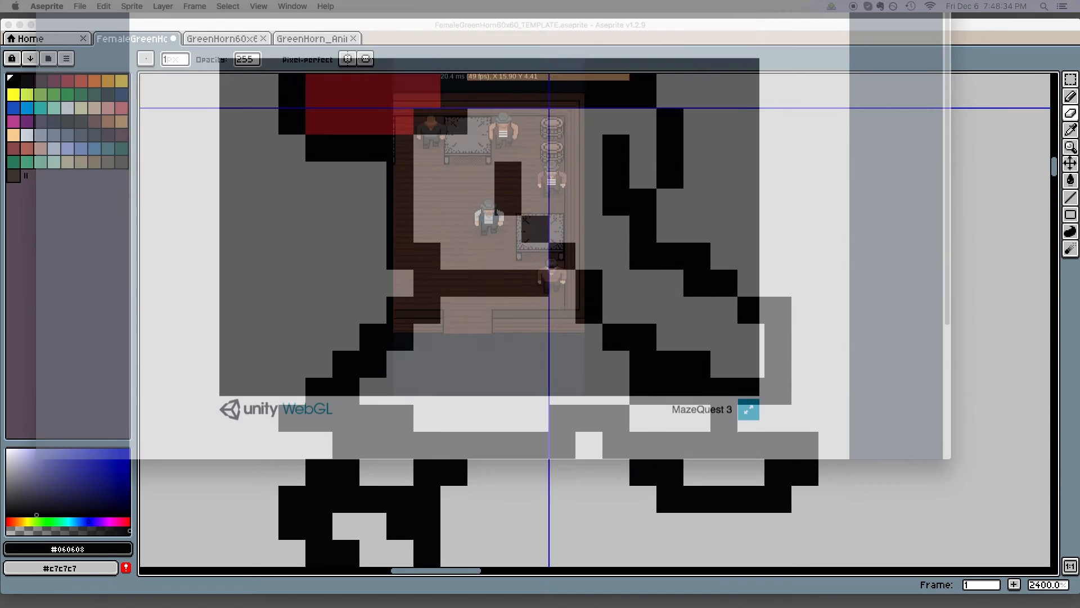
Check the MazeQuest 3D page in the browser, then return to the female sprite template in Aseprite
drag(217, 0, 261, 40)
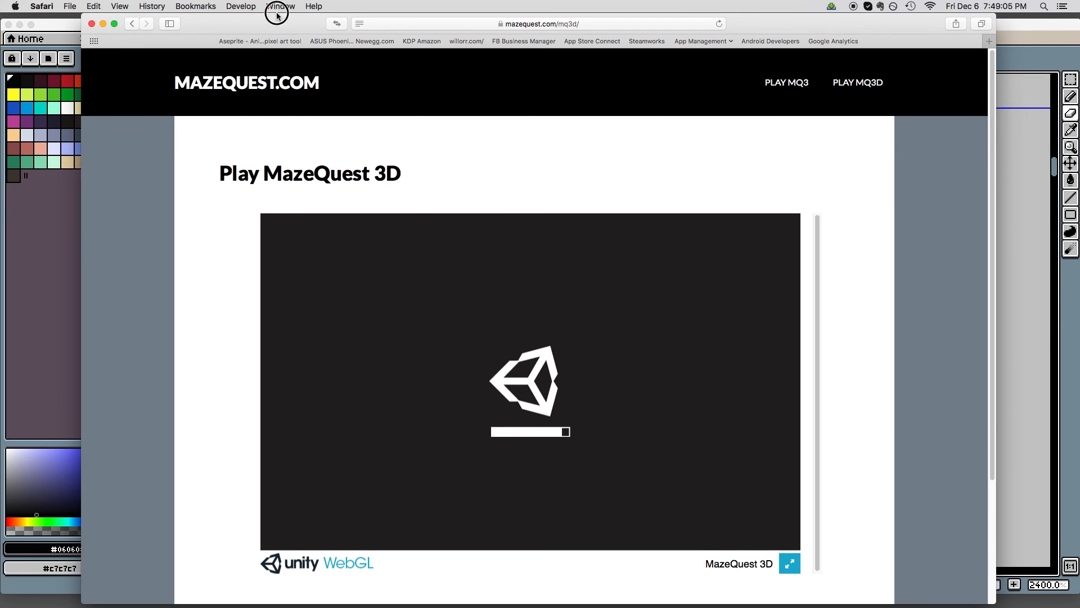
key(super+Tab)
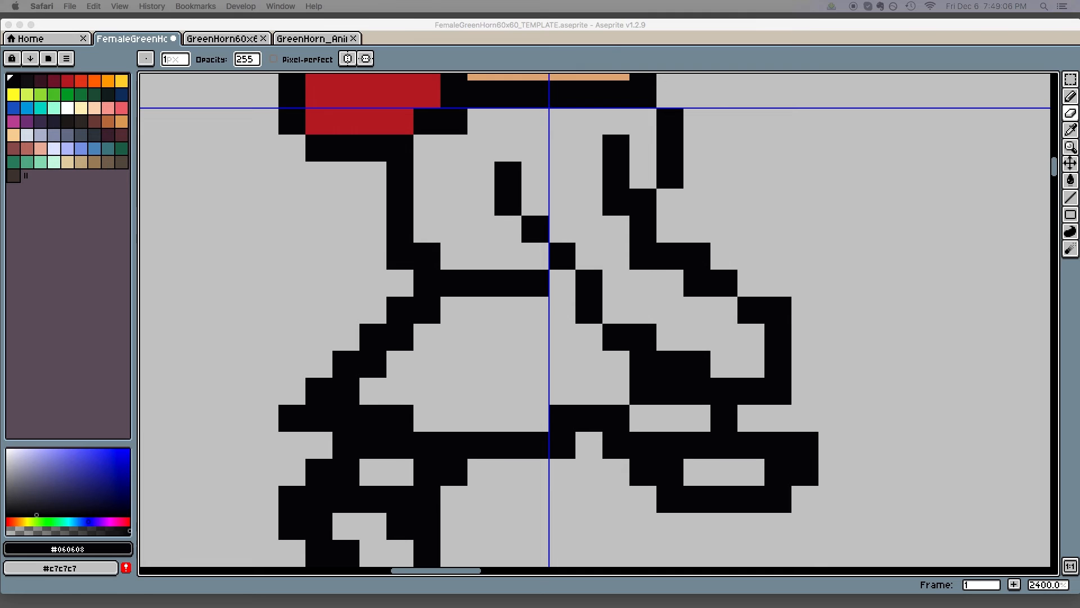
click(410, 23)
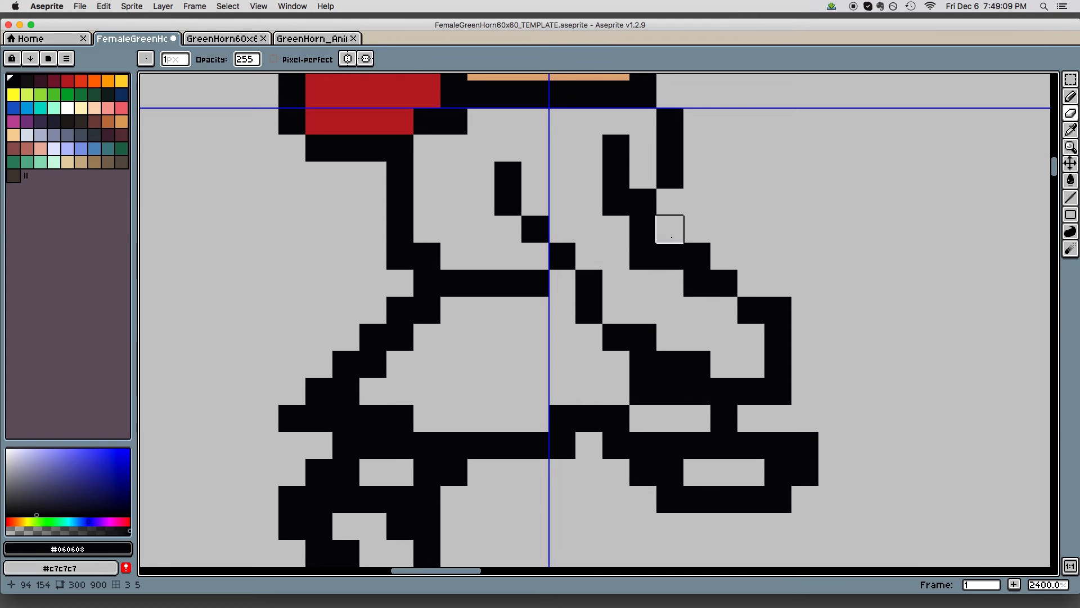
Erase the doubled pixels along the rear leg's slanted outline and the extra pixels above its ankle line
scroll(651, 366, down, 2)
drag(762, 365, 694, 285)
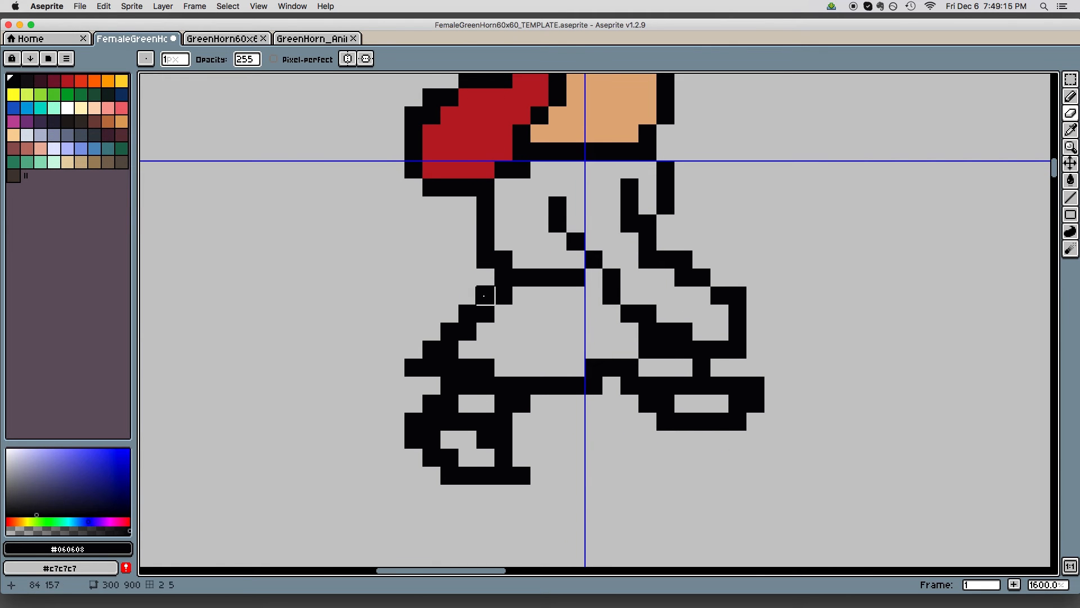
drag(583, 339, 592, 341)
key(b)
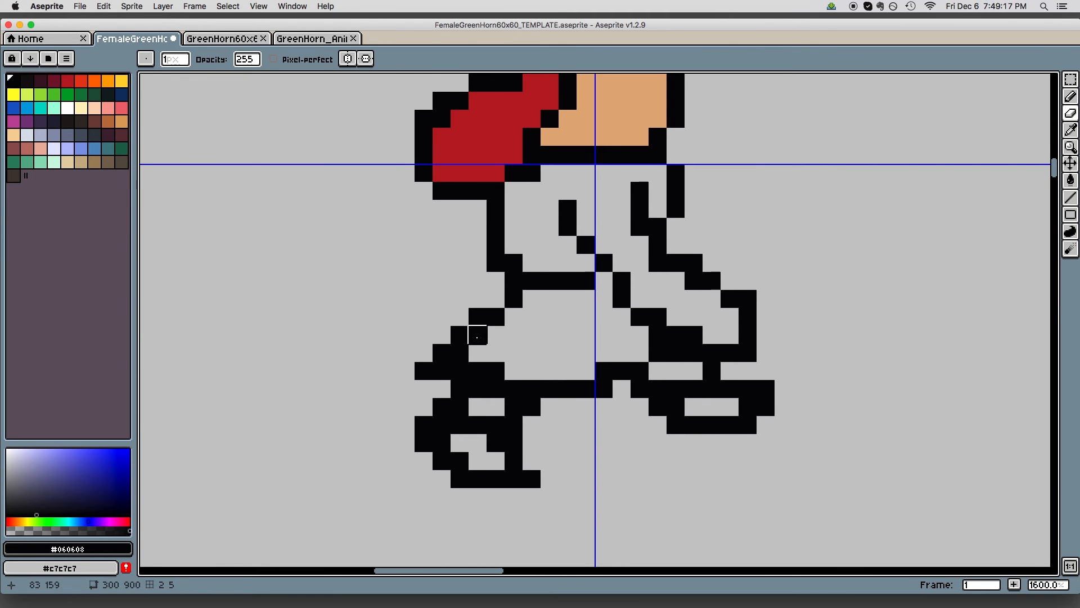
drag(496, 335, 523, 329)
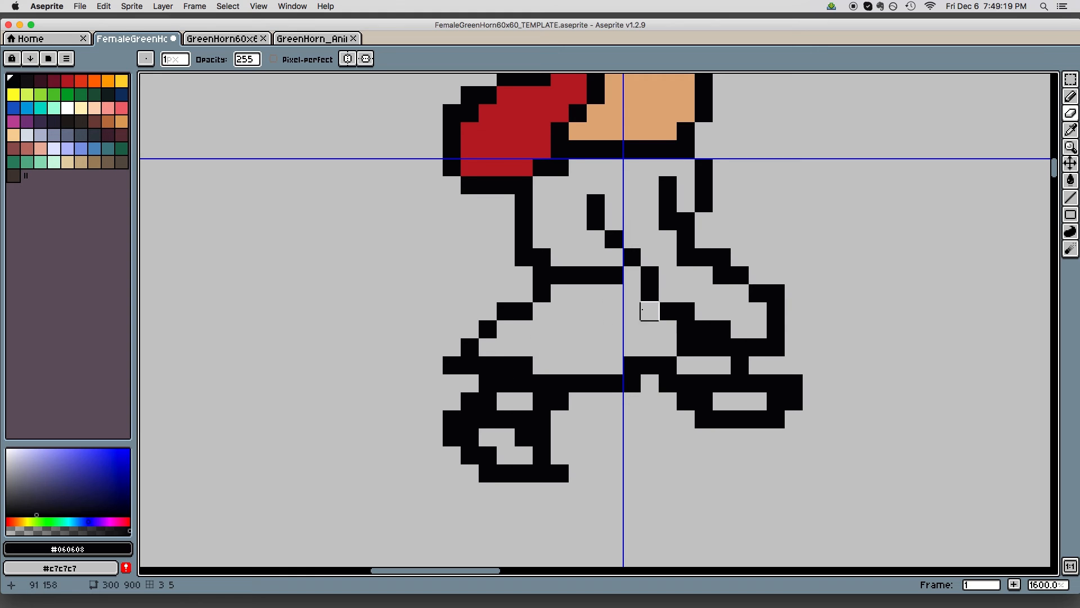
drag(614, 311, 623, 298)
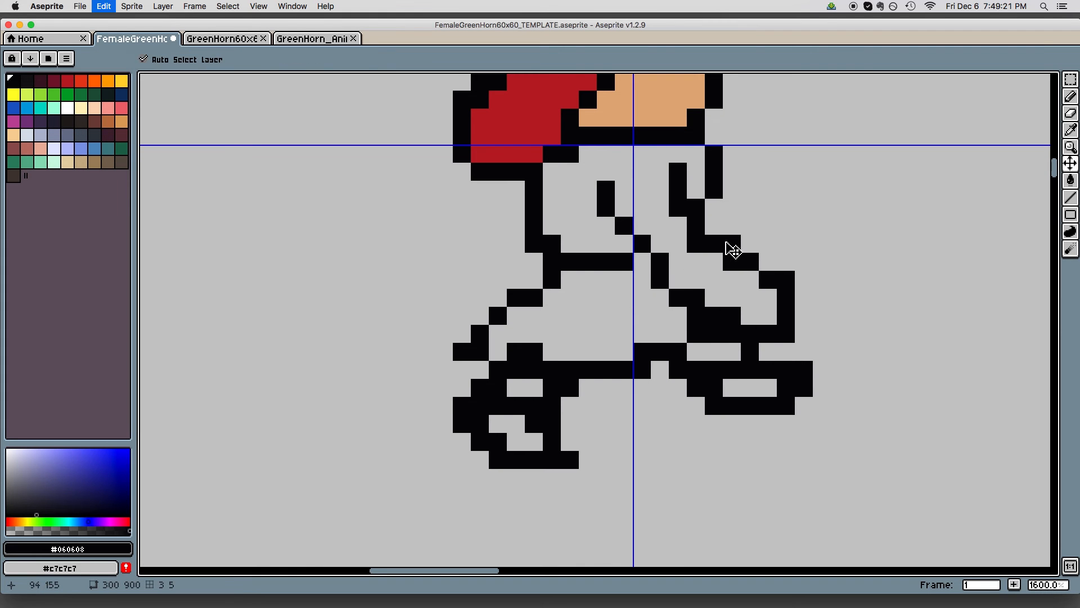
drag(679, 347, 676, 337)
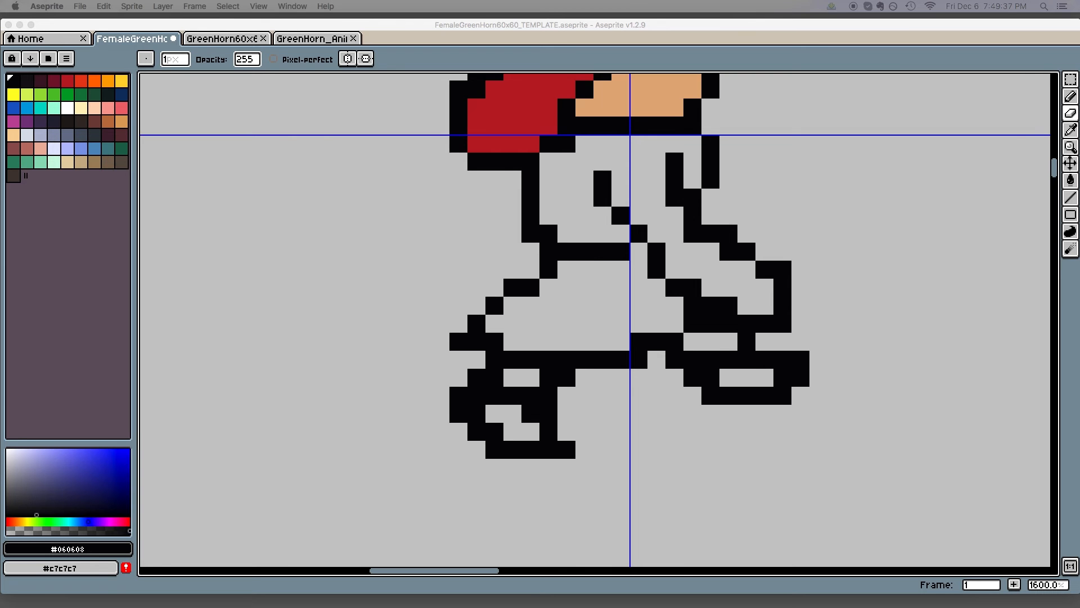
Switch to the browser, show MazeQuest 3D in full screen, and start a game with map size X 5 and Y 2
key(super+Tab)
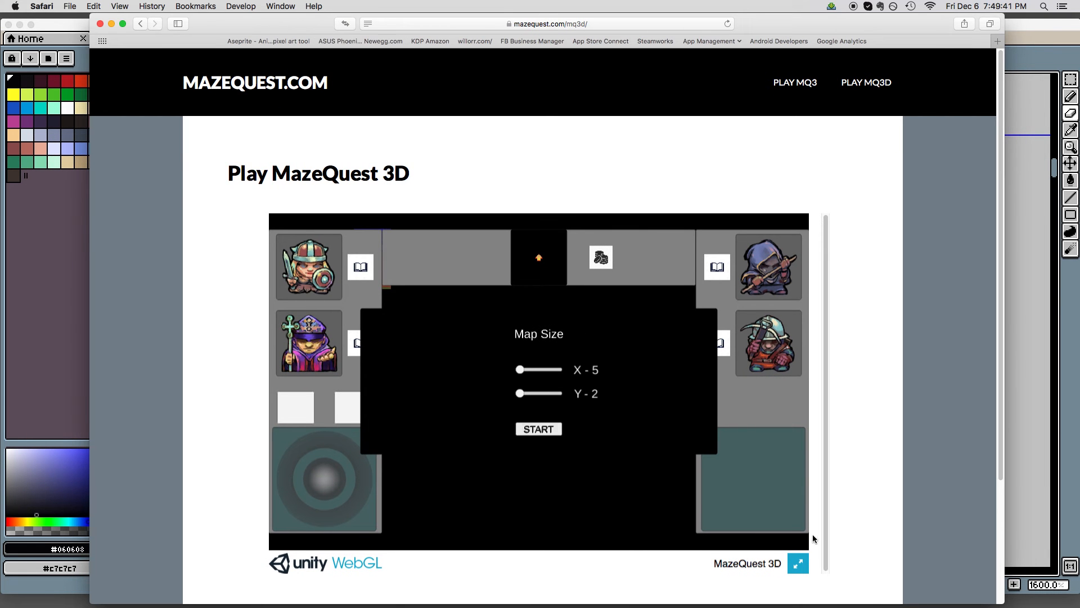
click(801, 562)
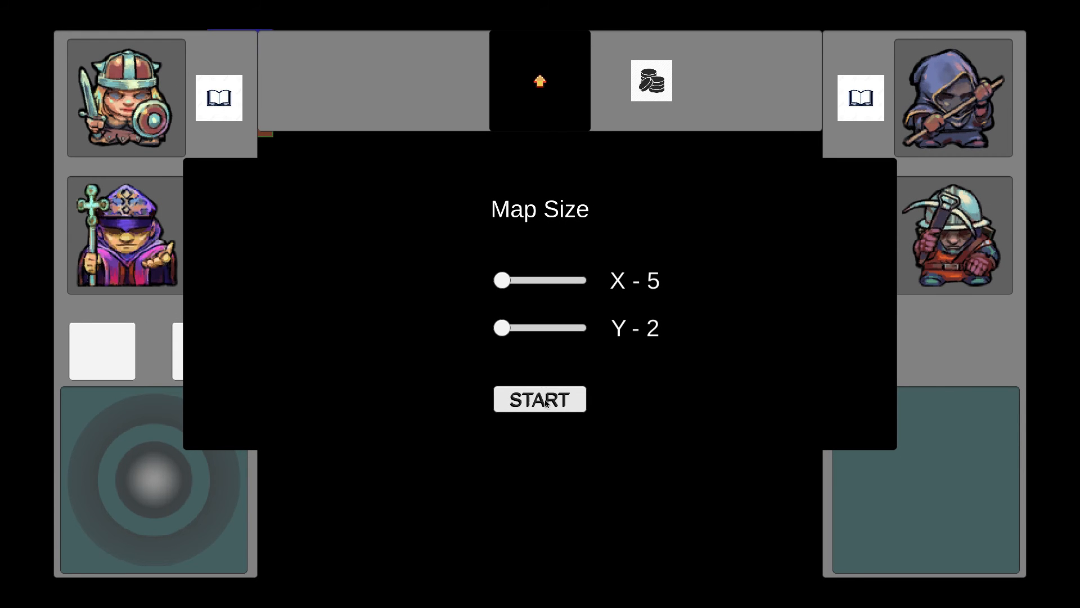
click(546, 401)
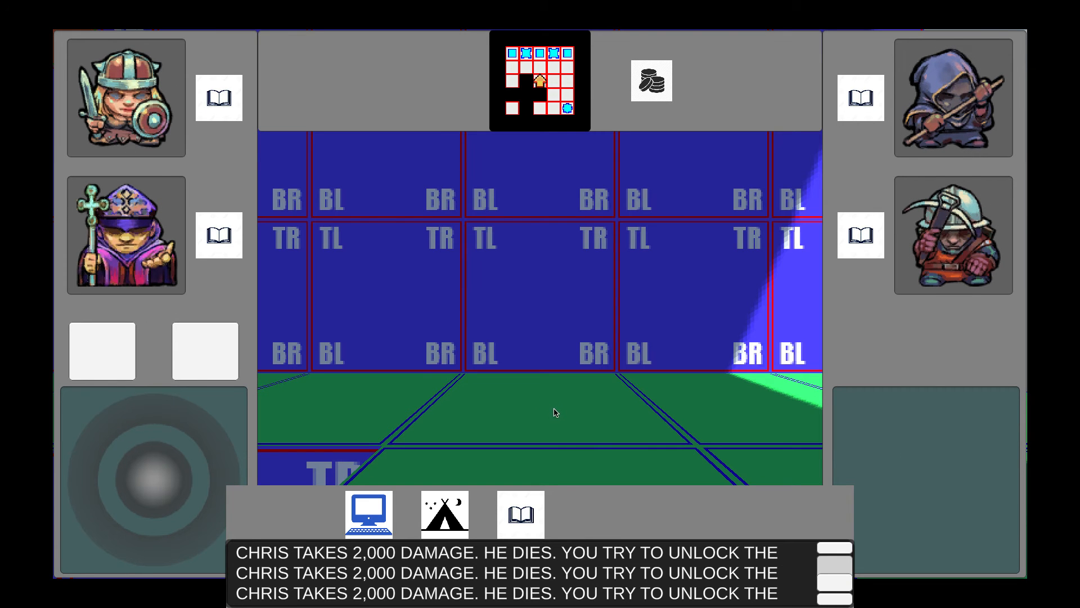
Walk the party left along the z:16 row of the maze to x:1
key(Up)
key(Left)
key(Up)
key(Up)
key(Up)
key(Up)
key(Up)
key(Up)
key(Up)
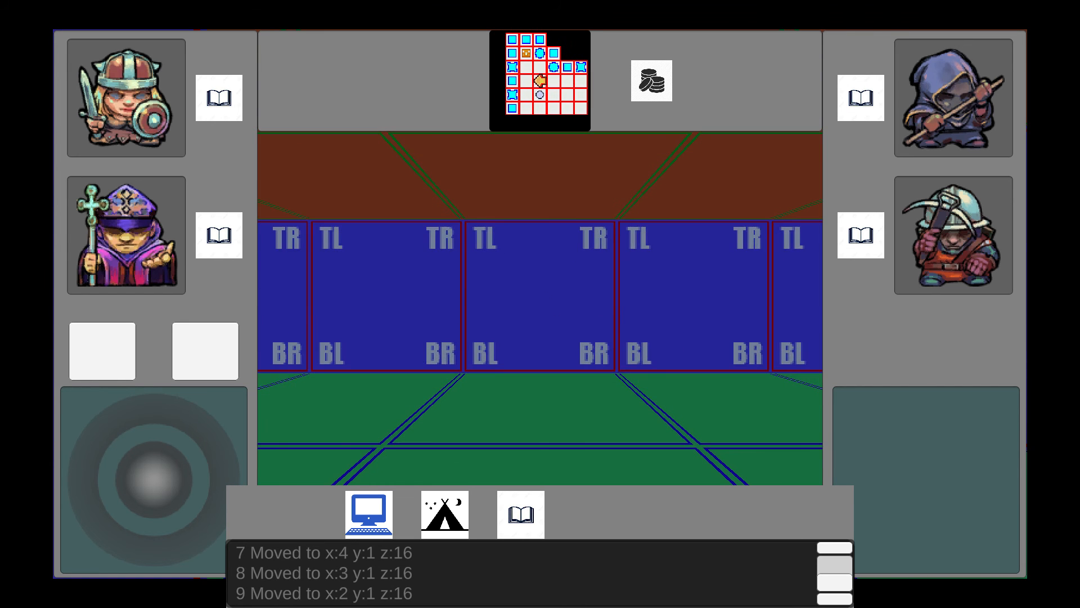
key(Up)
key(Up)
Turn the party around and walk it back to the right along the z:16 row to x:10
key(Right)
key(Up)
key(Down)
key(Right)
key(Up)
key(Up)
key(Up)
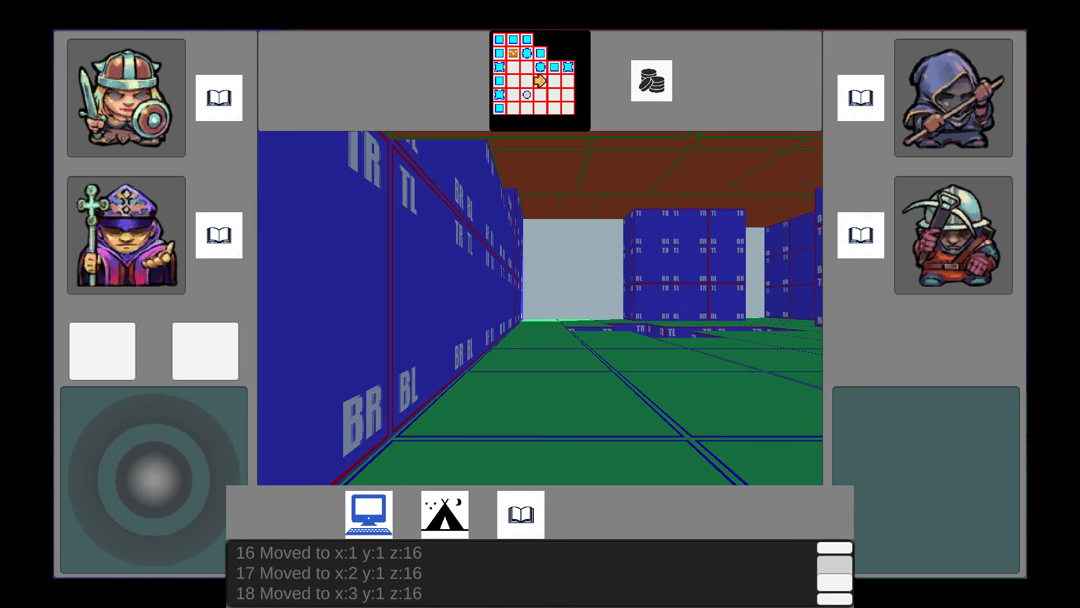
key(Up)
key(Up)
key(Up)
key(Up)
key(Up)
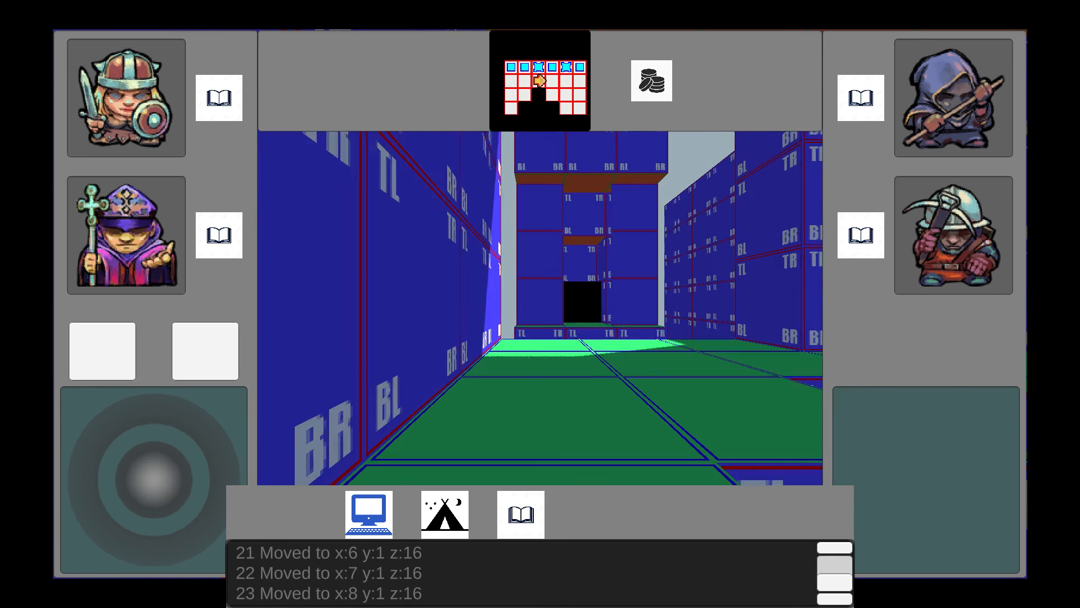
key(Up)
Look back along the z:16 corridor by stepping a few tiles left, then walk right past x:10 again
key(Right)
key(Right)
key(Up)
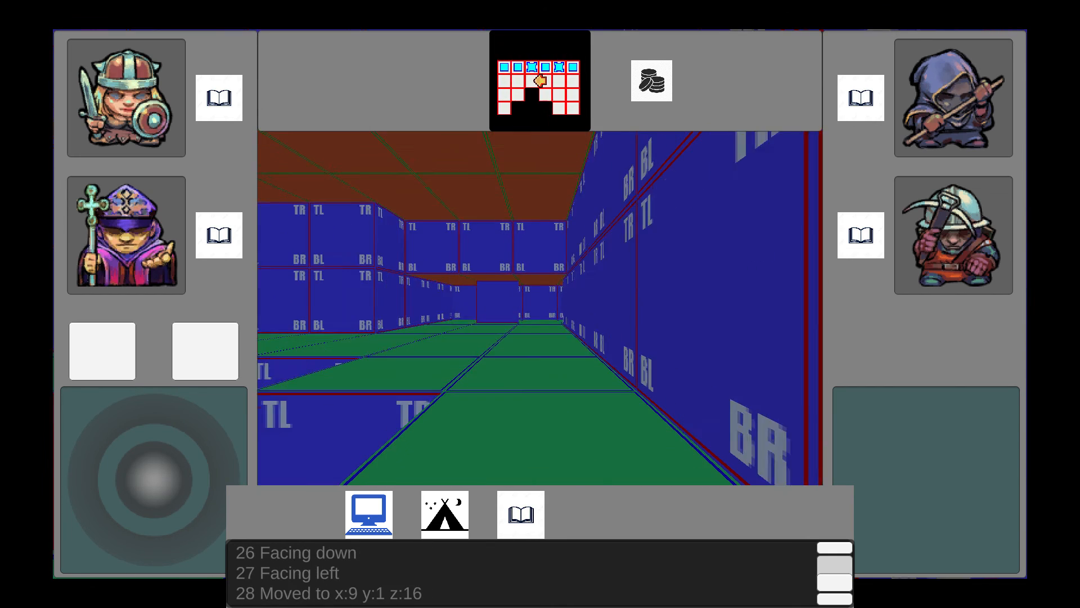
key(Up)
key(Left)
key(Left)
key(Up)
key(Up)
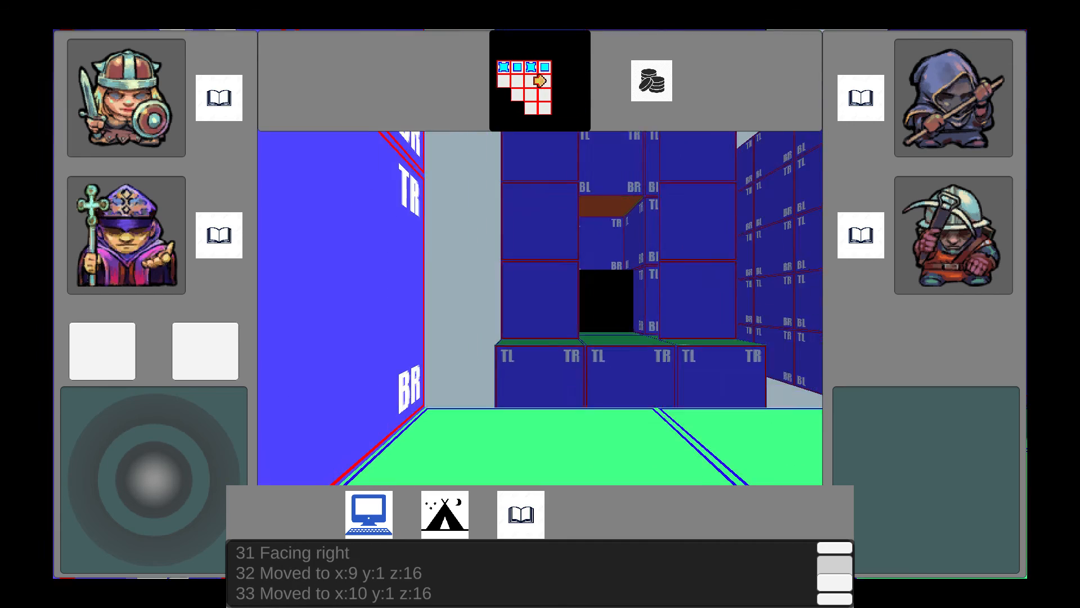
key(Up)
Return to x:9, follow that column down to z:9, and step right into the side area
key(Right)
key(Right)
key(Up)
key(Up)
key(Left)
key(Up)
key(Up)
key(Up)
key(Up)
key(Up)
key(Up)
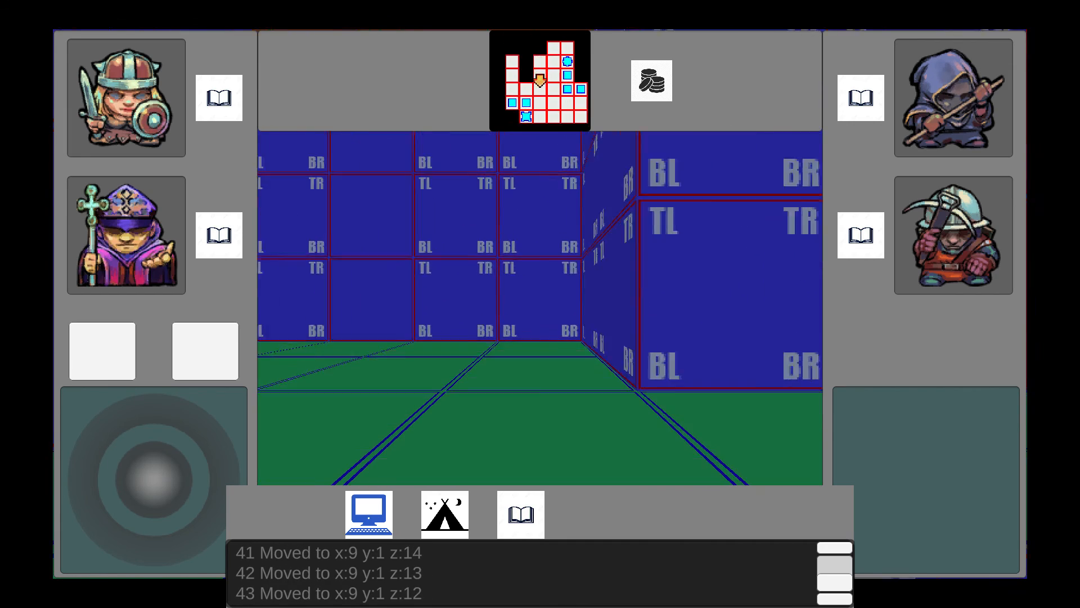
key(Up)
key(Left)
key(Up)
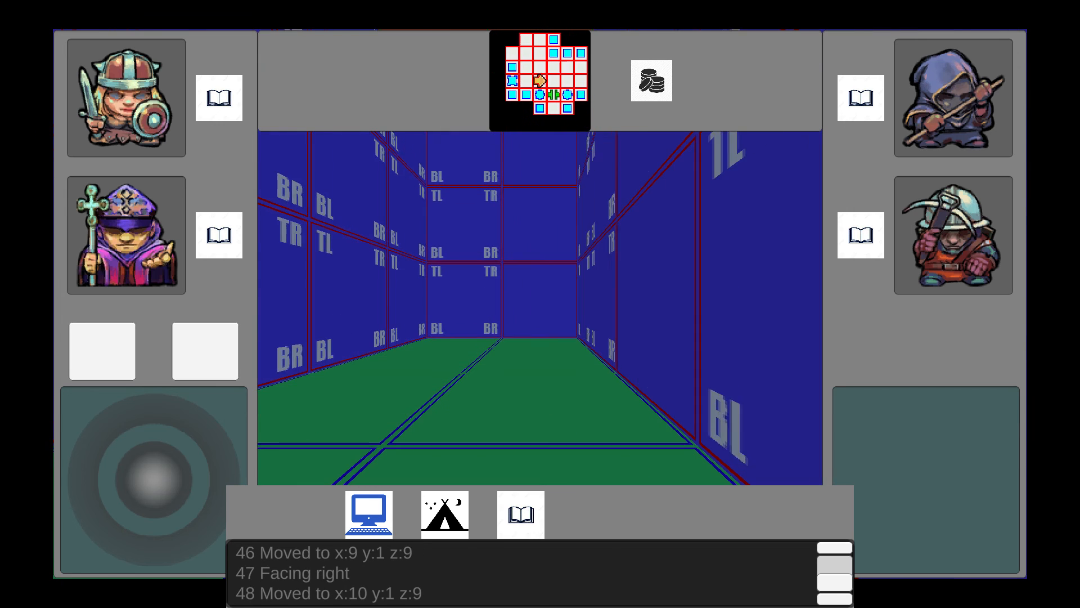
key(Up)
Walk back up the x:9 column, cut left across to x:6, and continue up to z:16
key(Left)
key(Left)
key(Up)
key(Up)
key(Right)
key(Up)
key(Up)
key(Up)
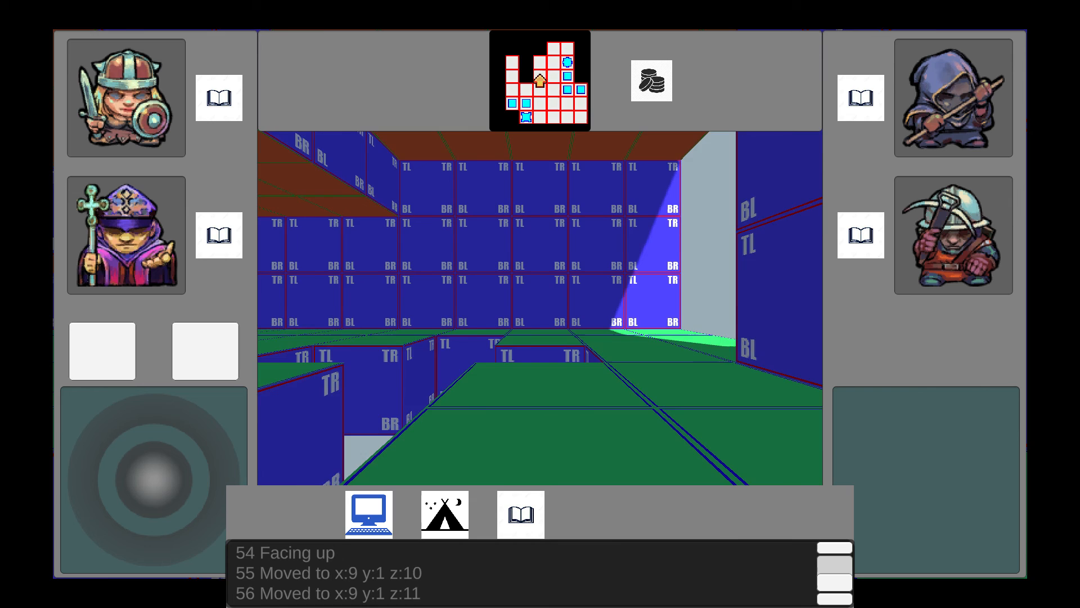
key(Up)
key(Left)
key(Up)
key(Up)
key(Up)
key(Right)
key(Up)
key(Up)
key(Up)
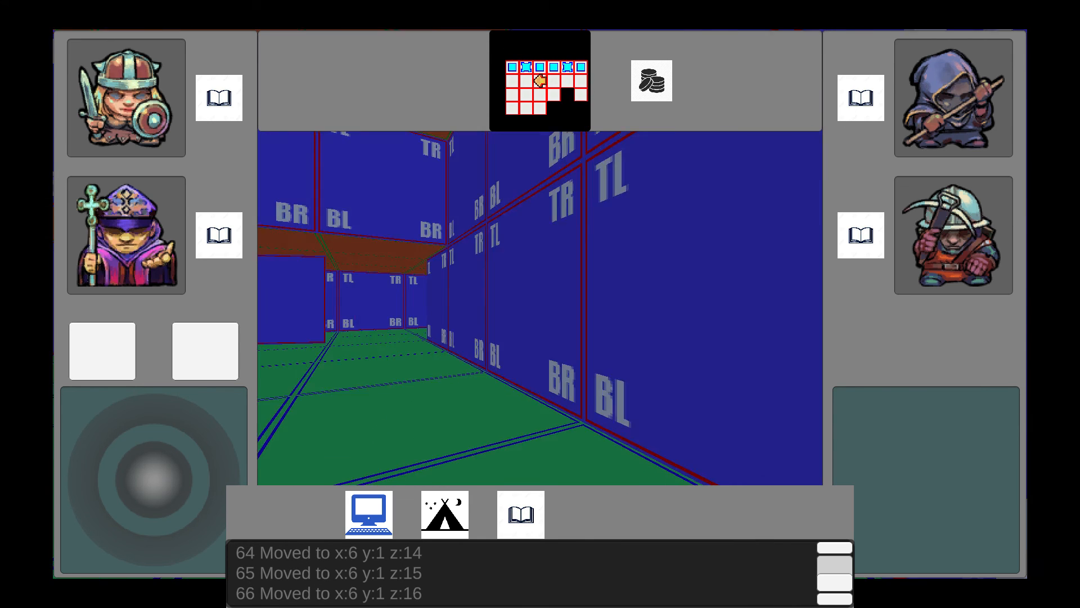
Walk the party left from x:6 along the z:16 row to the end wall
key(Left)
key(Up)
key(Up)
key(Up)
key(Up)
key(Up)
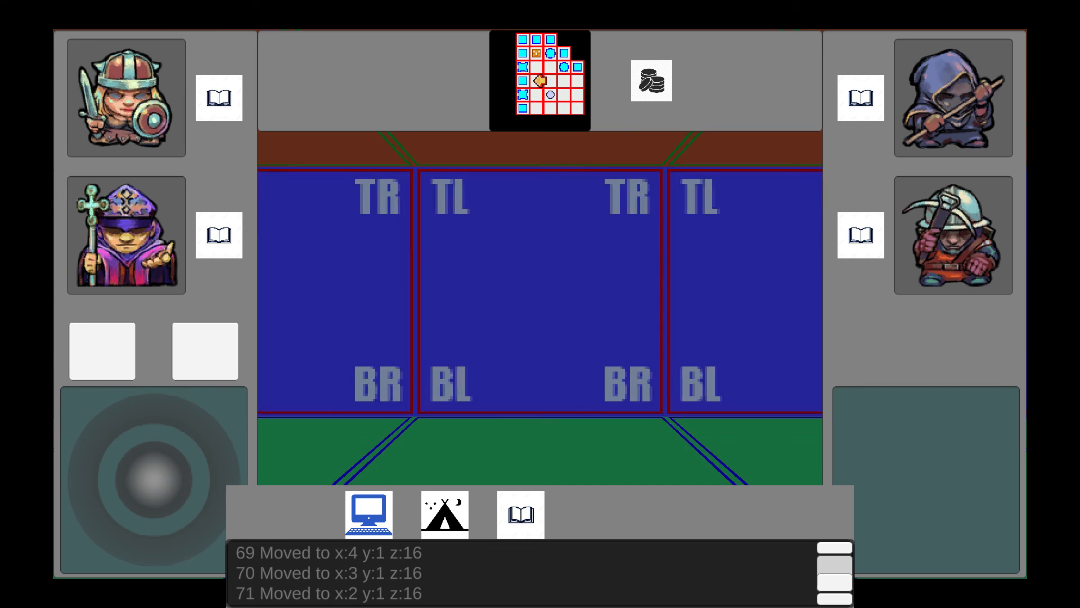
Turn the party down to z:14 and walk right along that row to x:6
key(Right)
key(Right)
key(Right)
key(Up)
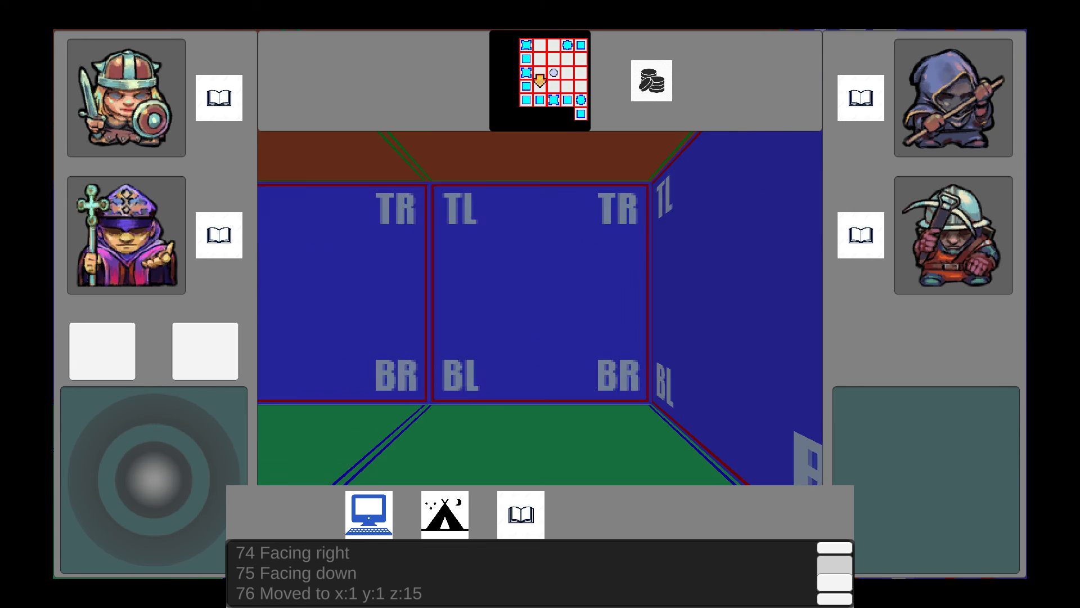
key(Up)
key(Left)
key(Up)
key(Up)
key(Up)
key(Up)
key(Up)
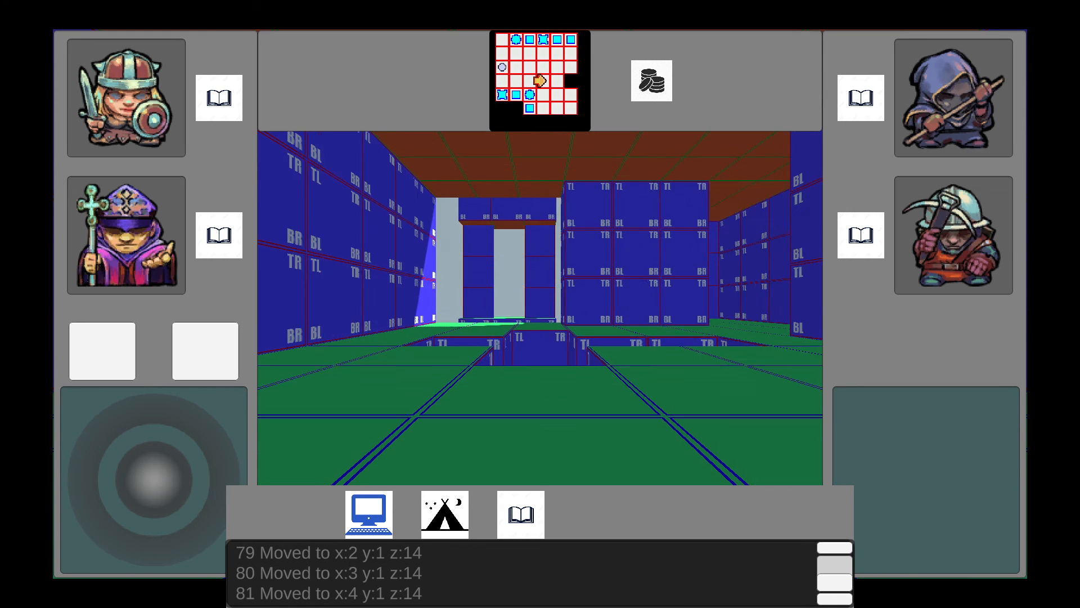
Move the party in a staircase path from x:6 z:14 down to x:9 z:9
key(Right)
key(Up)
key(Up)
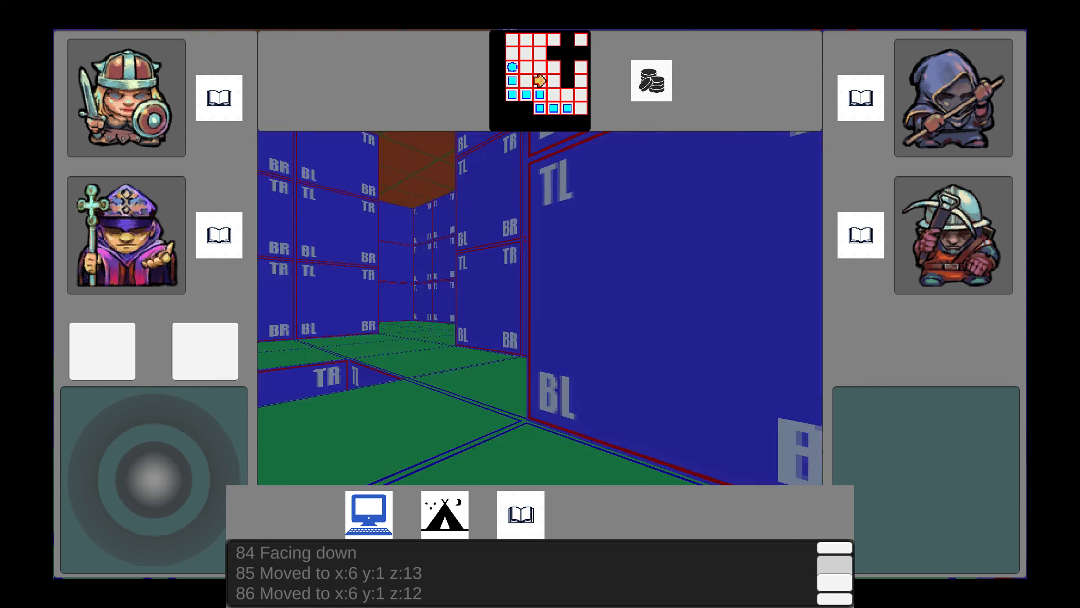
key(Left)
key(Up)
key(Up)
key(Right)
key(Up)
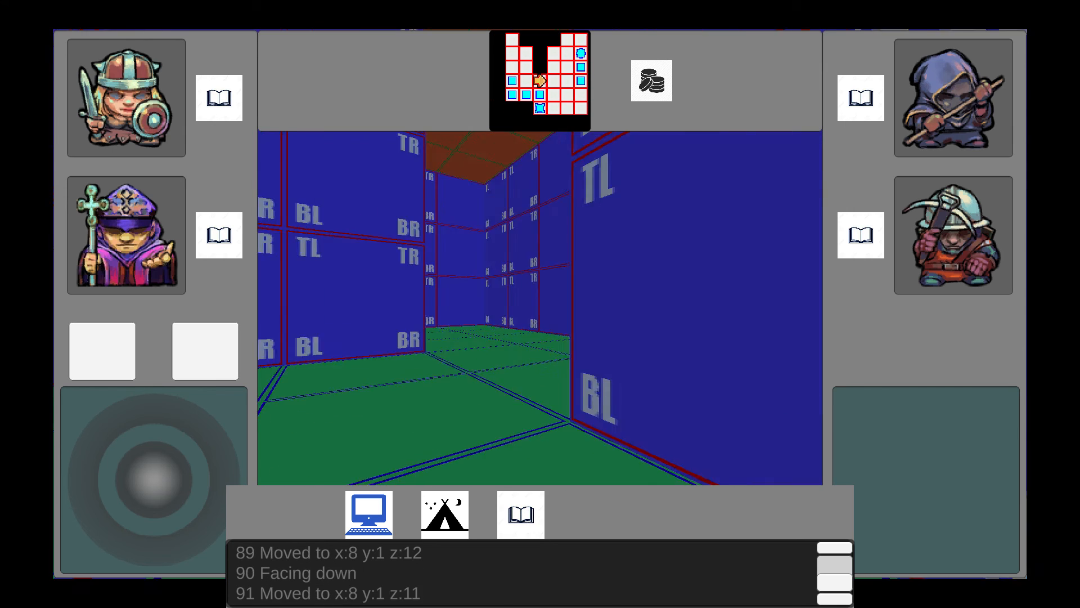
key(Left)
key(Up)
key(Right)
key(Up)
key(Up)
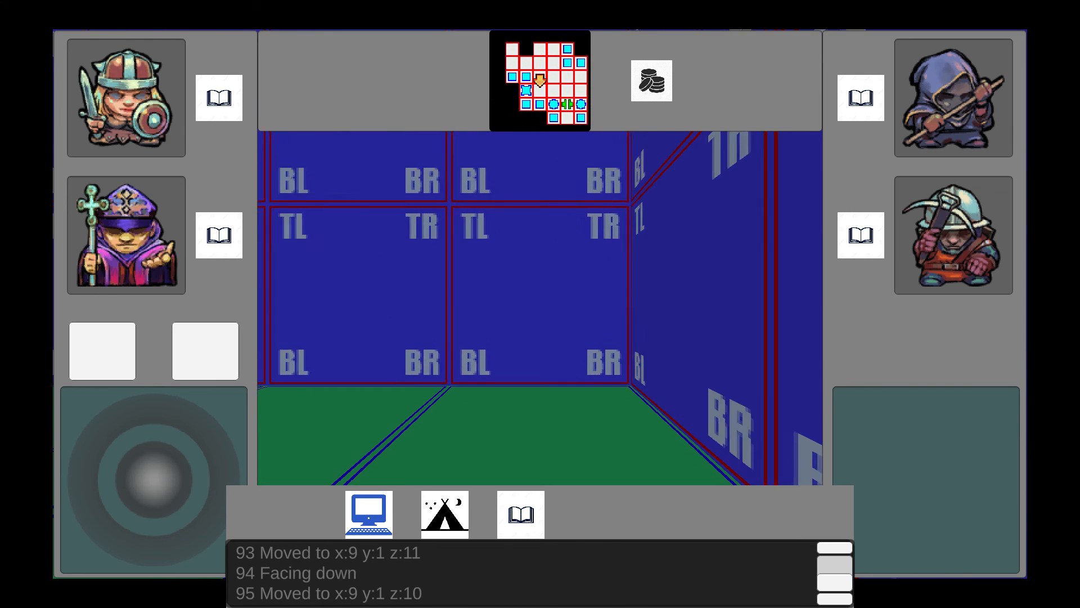
Turn around at x:9 z:9 and walk up to x:10 z:15, ending facing left
key(Left)
key(Left)
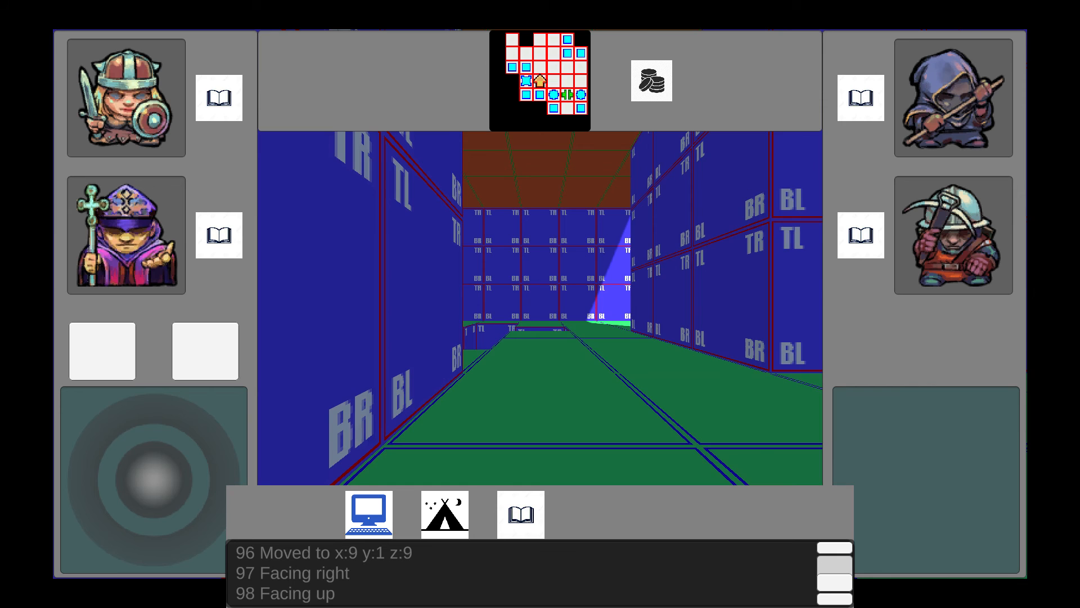
key(Up)
key(Up)
key(Up)
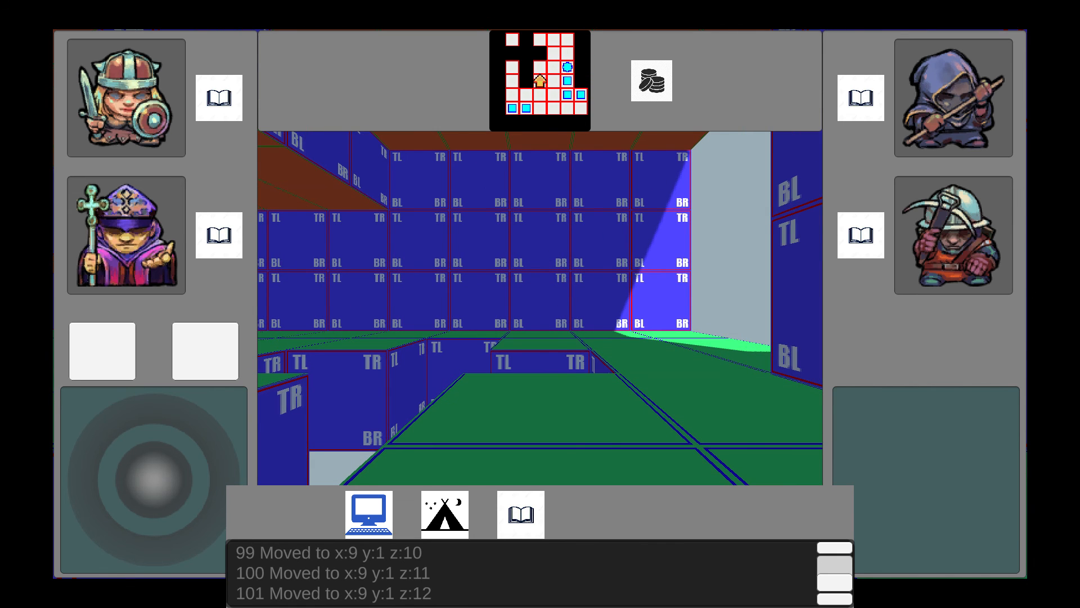
key(Up)
key(Right)
key(Up)
key(Left)
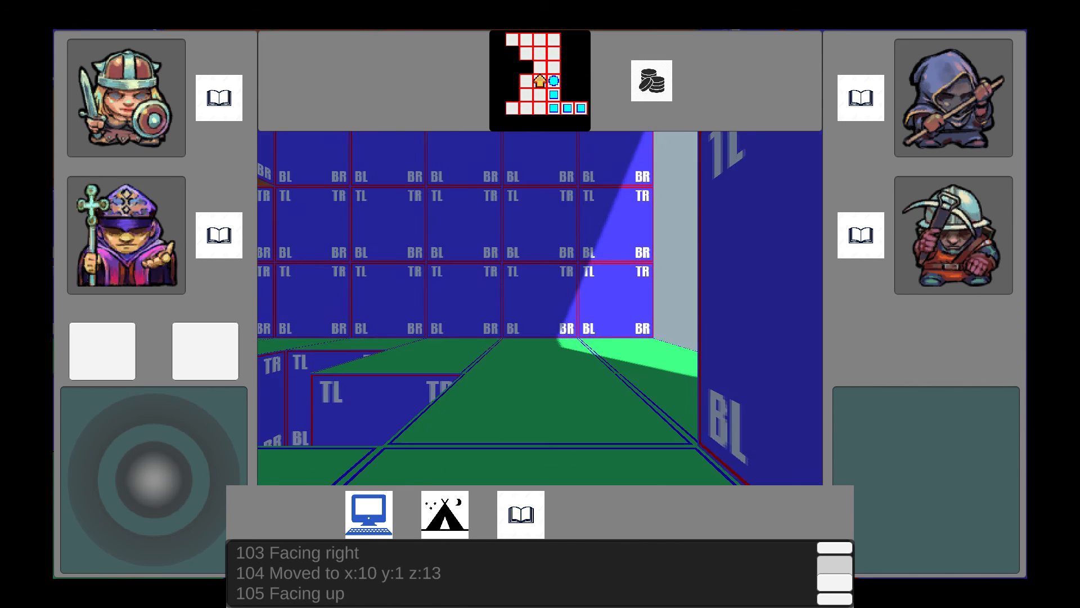
key(Up)
key(Up)
key(Left)
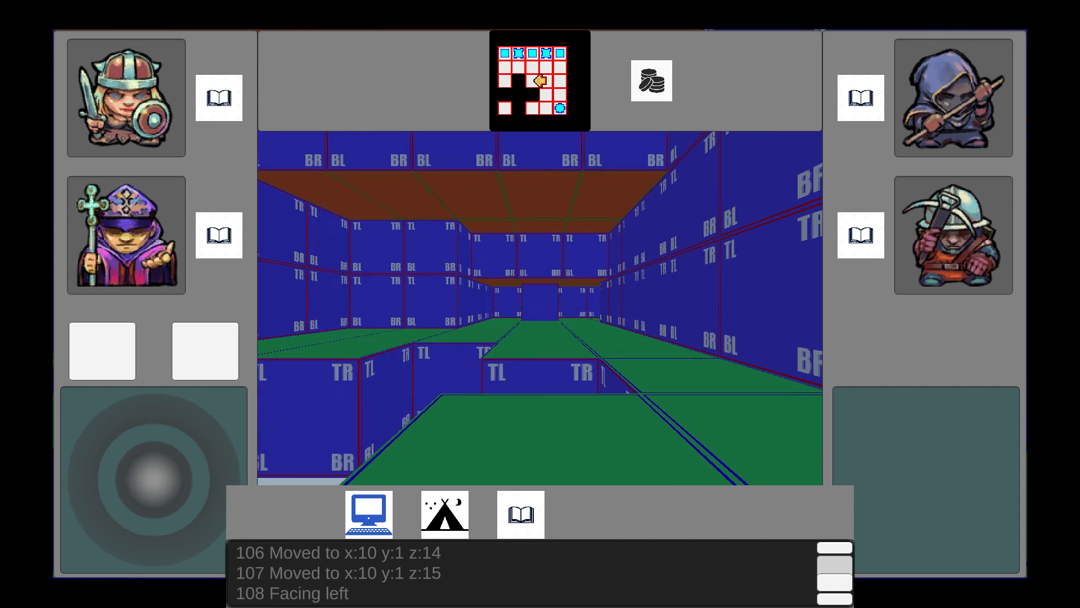
Walk the party left along the z:15 row to x:3, then exit the game's full-screen view
key(Up)
key(Up)
key(Up)
key(Up)
key(Up)
key(Up)
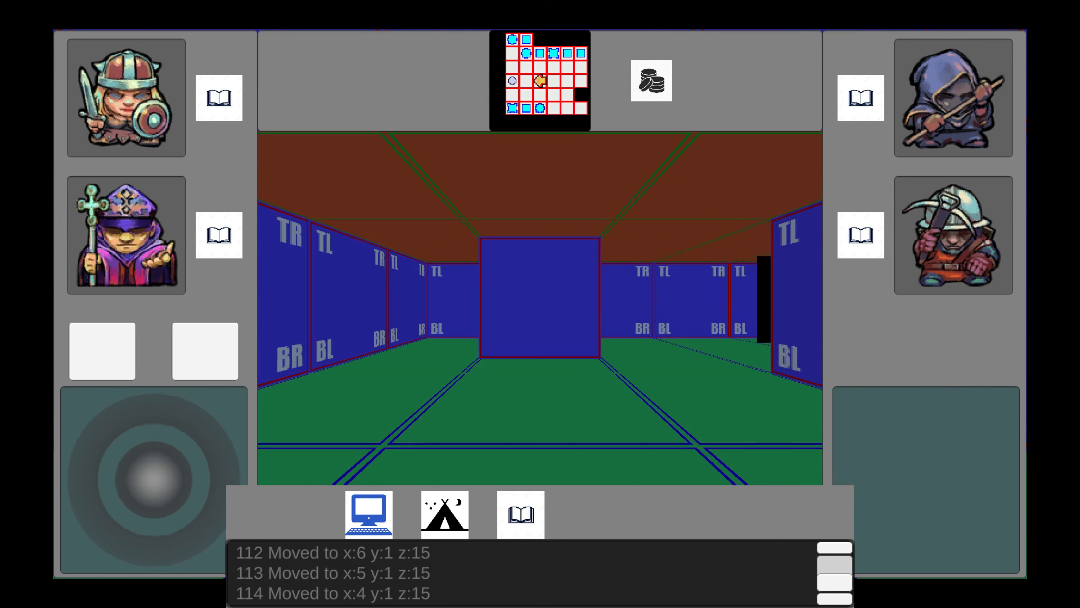
key(Up)
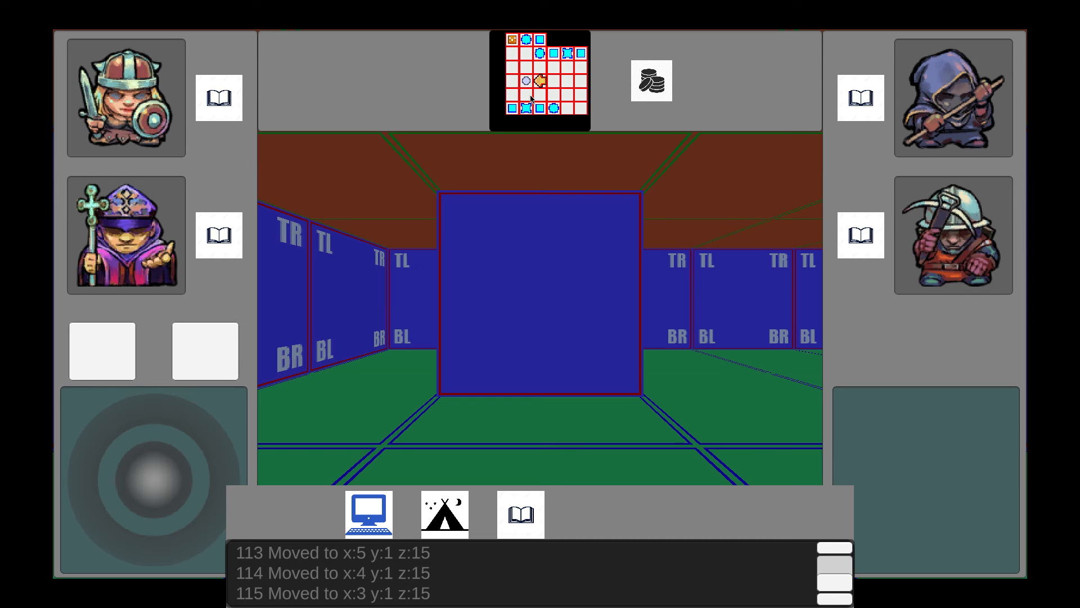
key(Escape)
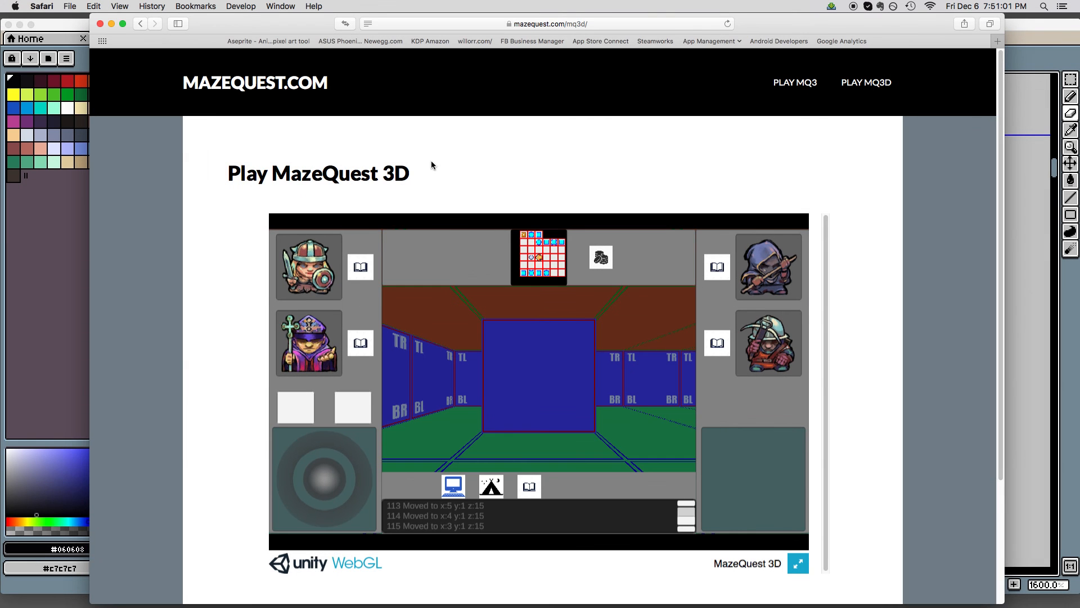
Put the browser away and return to the female GreenHorn template sprite sheet in Aseprite
double_click(305, 17)
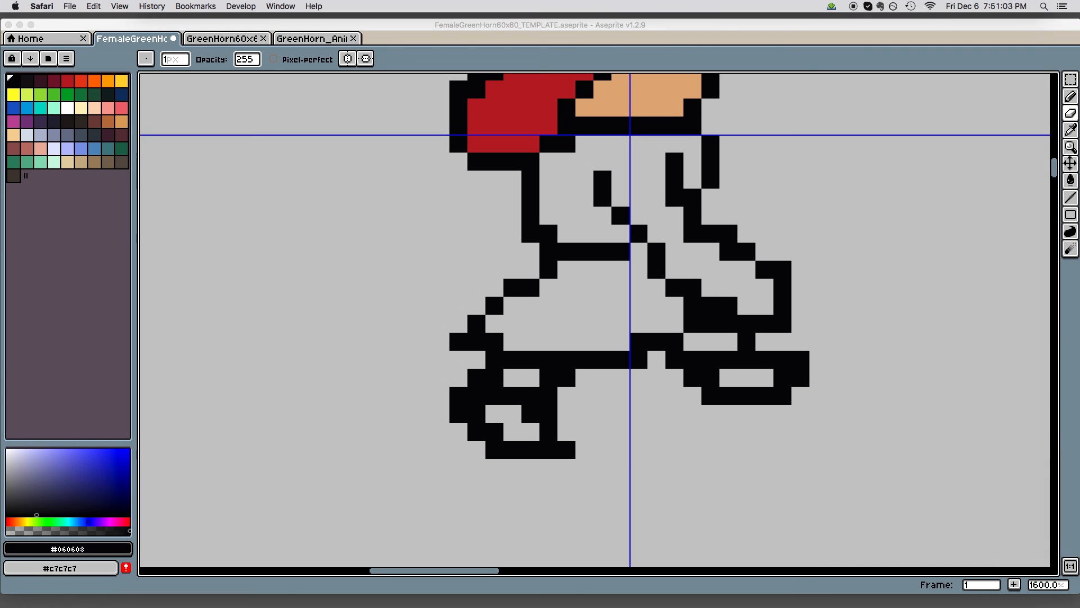
click(405, 29)
drag(407, 28, 406, 27)
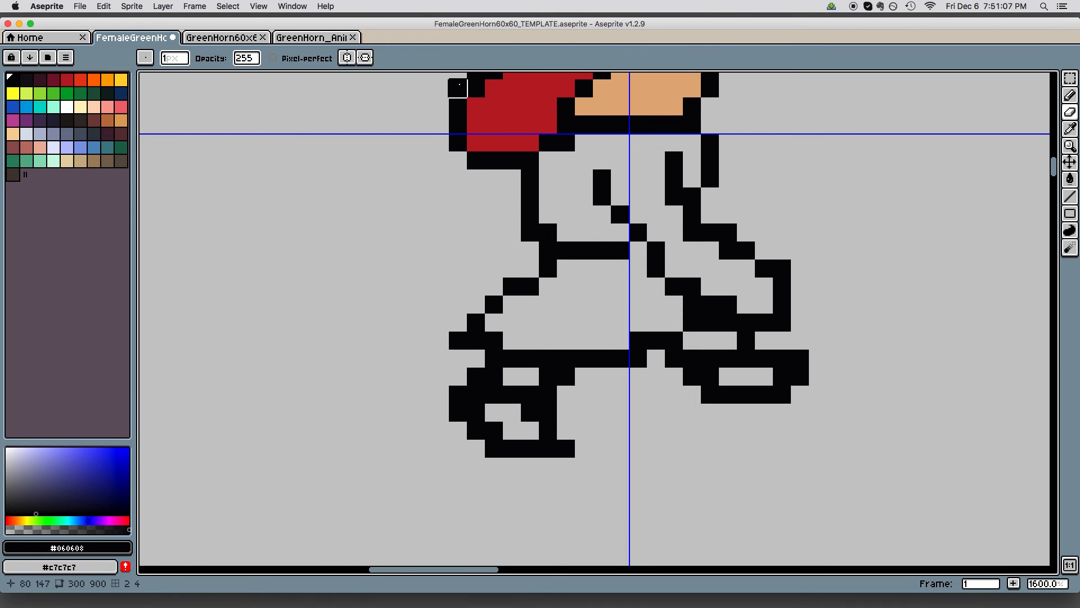
Erase the doubled corner pixels along the upper edge of the striding sprite's forward arm
key(z)
mouse_move(653, 224)
mouse_down()
mouse_move(519, 261)
mouse_move(542, 222)
mouse_up()
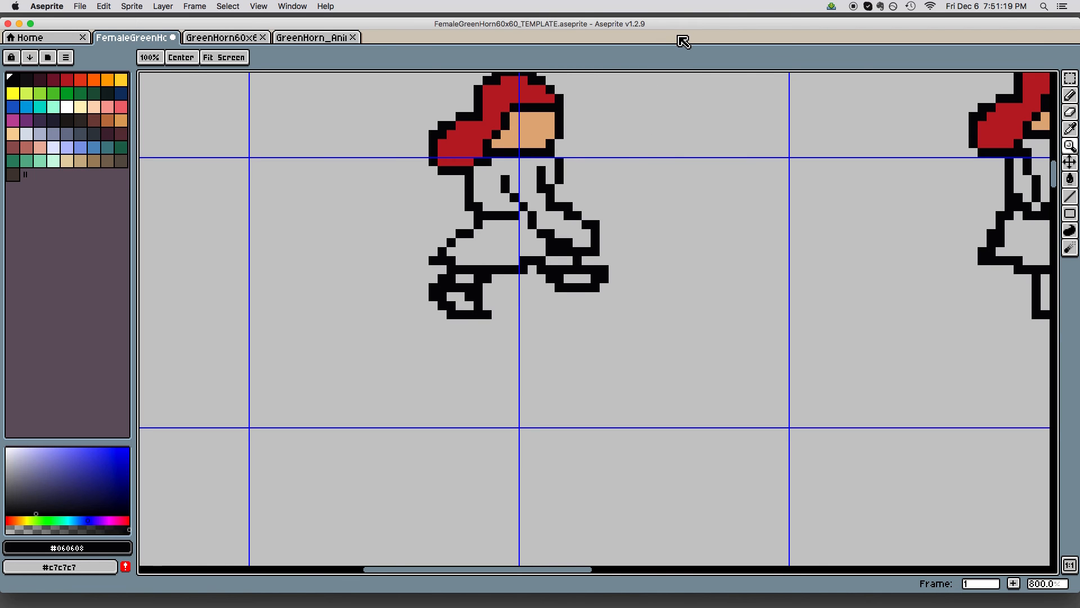
drag(615, 284, 608, 361)
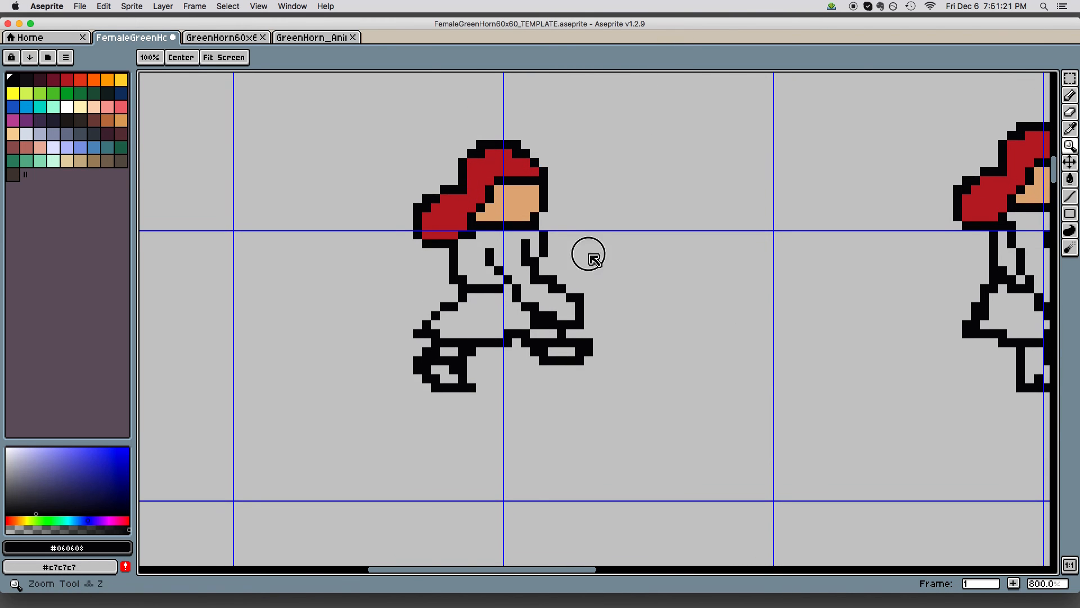
scroll(589, 254, up, 3)
scroll(772, 263, up, 2)
scroll(773, 214, up, 2)
drag(774, 214, 751, 398)
key(e)
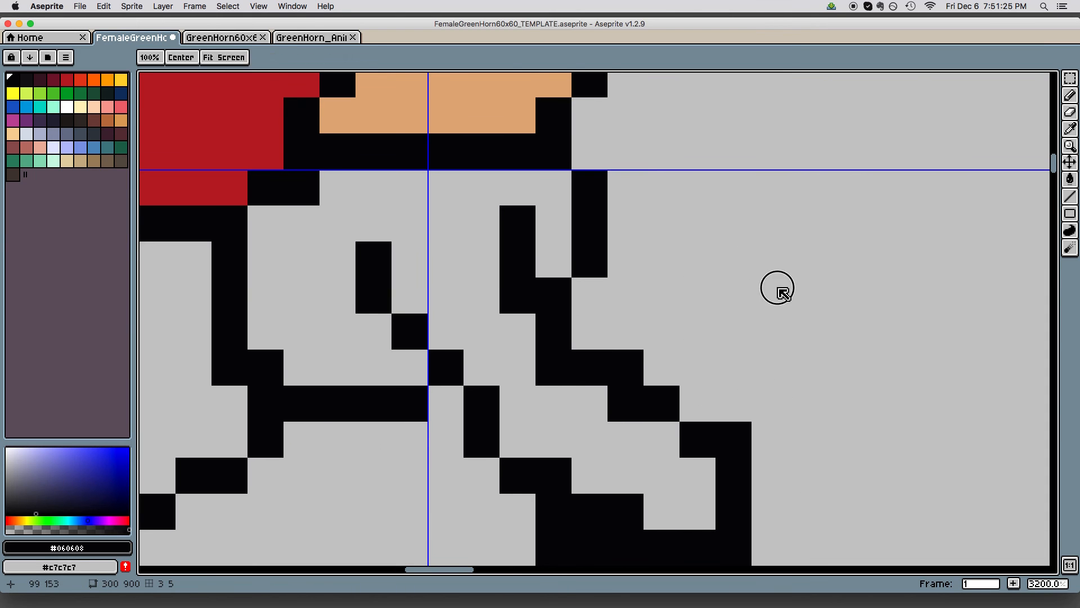
drag(778, 287, 776, 286)
drag(714, 352, 689, 269)
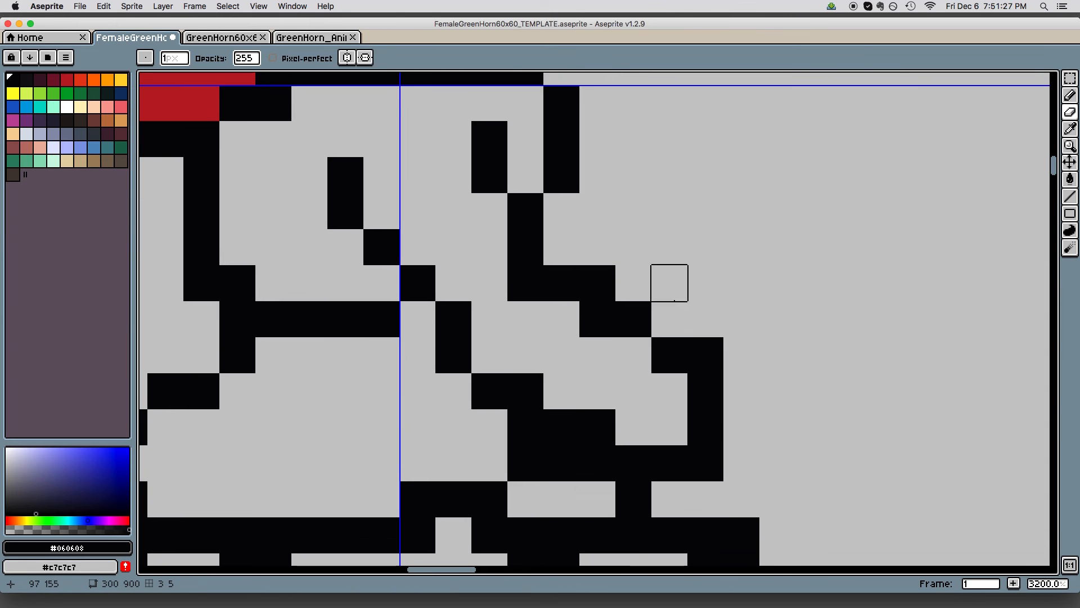
drag(796, 315, 765, 283)
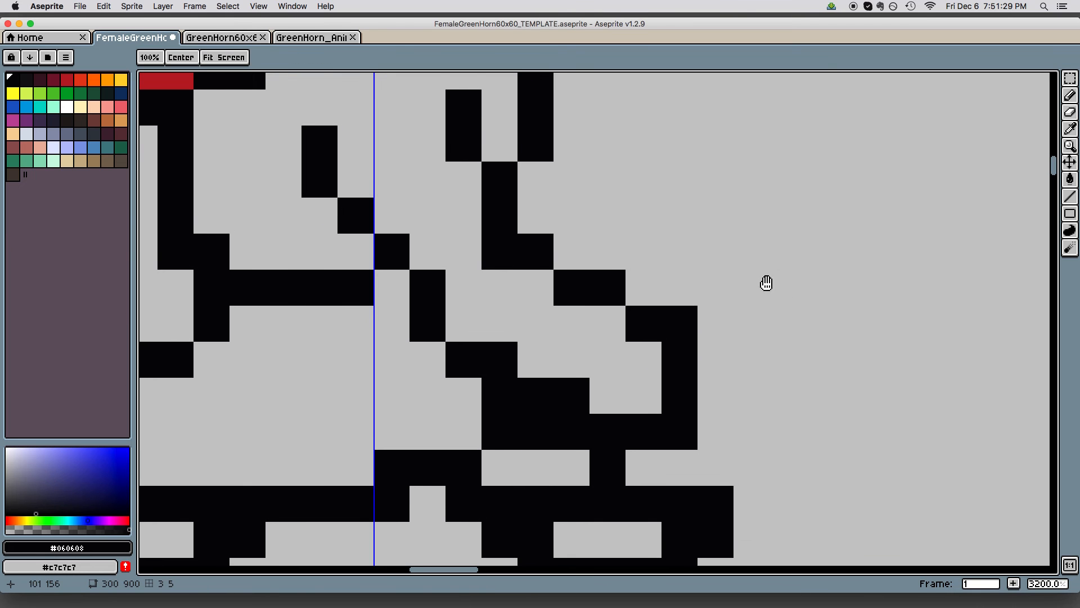
Erase the outer corner pixel of the forward forearm and one surplus pixel inside the thick wrist outline
click(679, 323)
drag(792, 351, 779, 279)
click(559, 323)
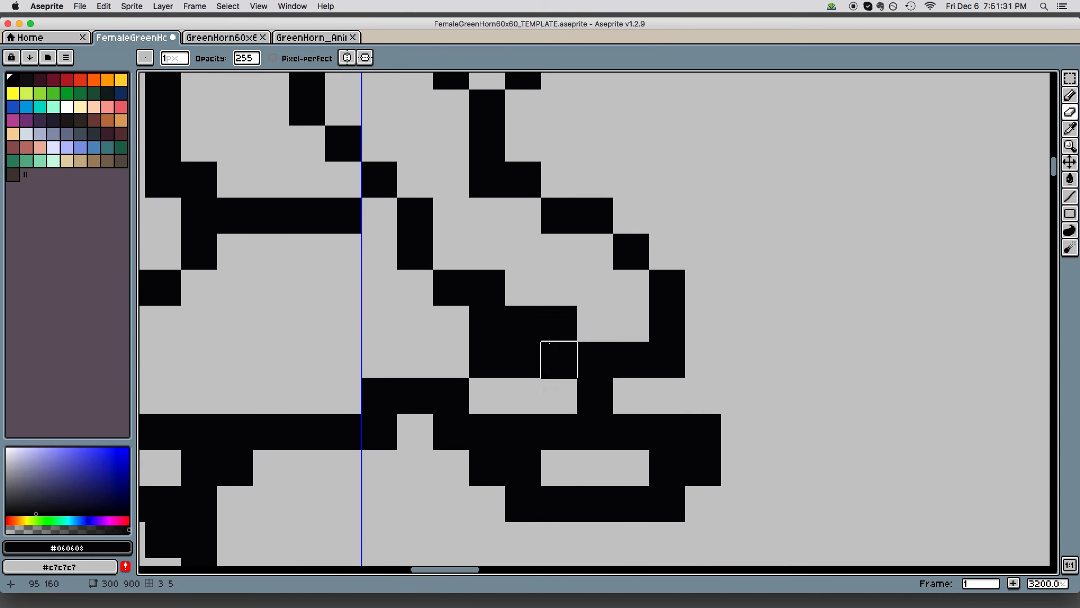
drag(810, 332, 820, 357)
scroll(820, 356, down, 5)
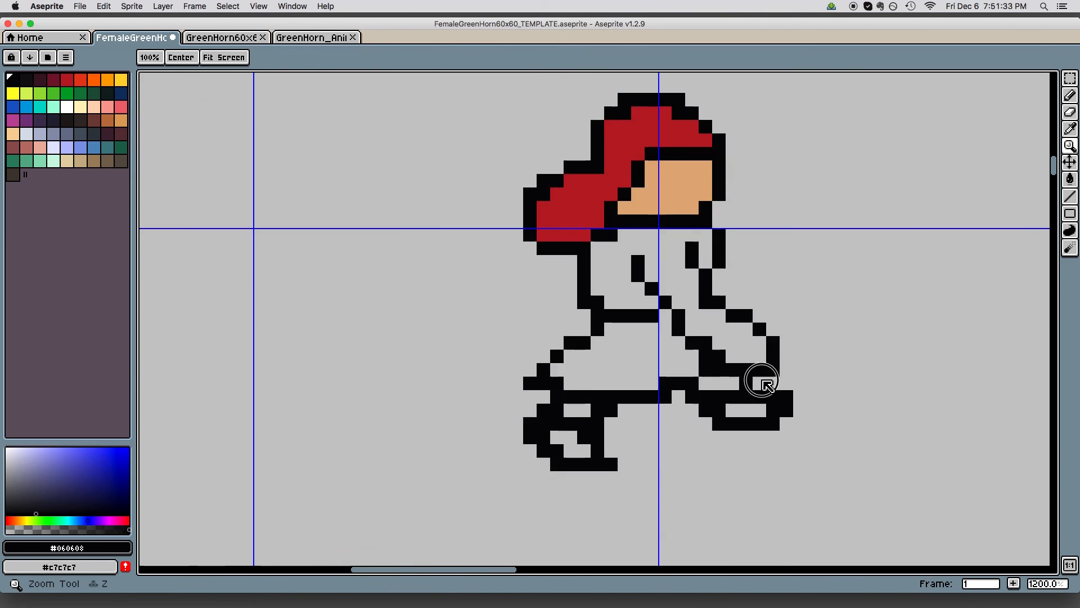
Erase the doubled pixels above the skirt's front hem and draw a single black pixel back in at its front corner
scroll(726, 380, up, 5)
key(e)
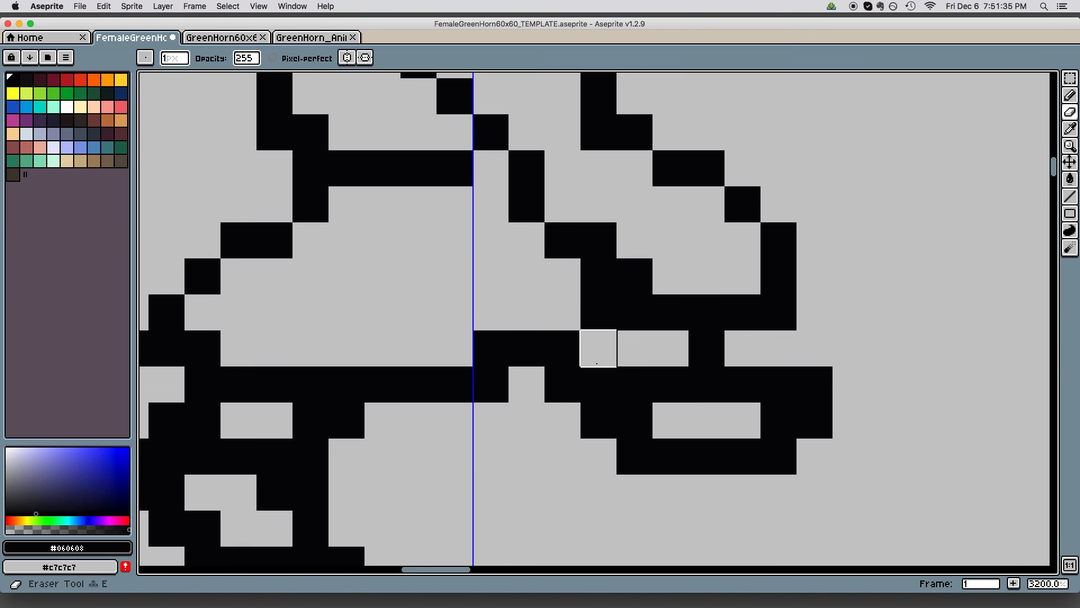
click(563, 348)
click(527, 348)
click(490, 348)
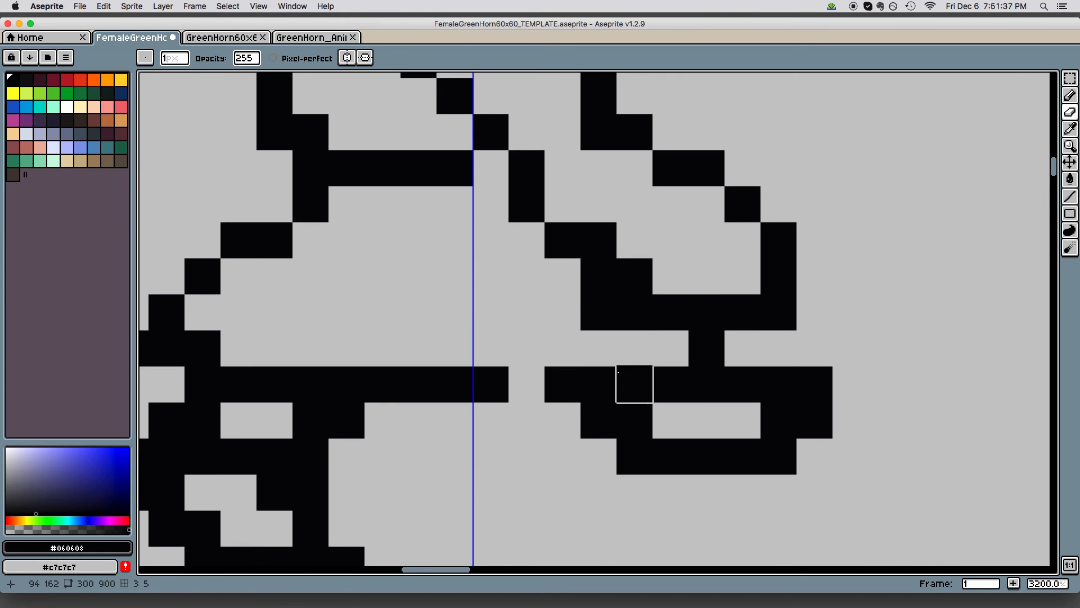
key(b)
click(533, 351)
drag(850, 360, 837, 345)
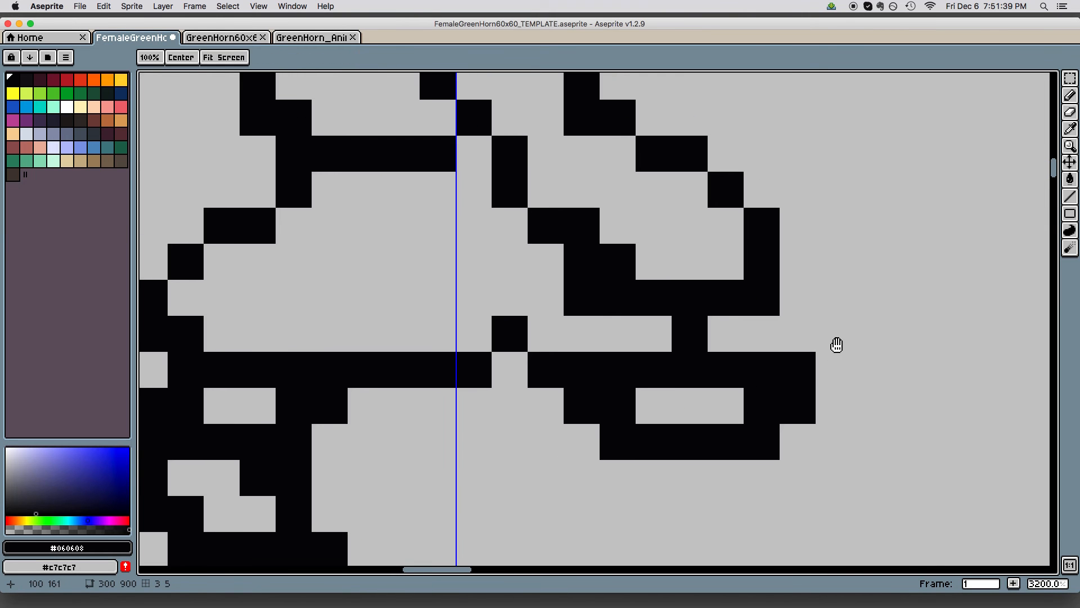
Erase the extra corner pixels at the front foot's toe so a single pixel forms the tip
key(e)
click(798, 380)
drag(883, 387, 885, 395)
click(781, 370)
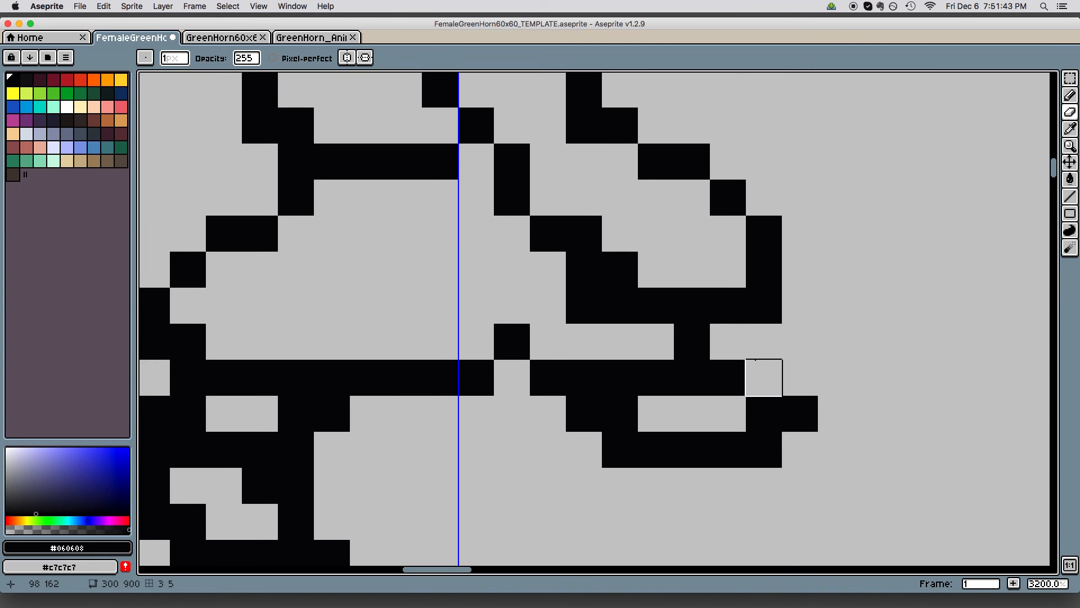
click(763, 416)
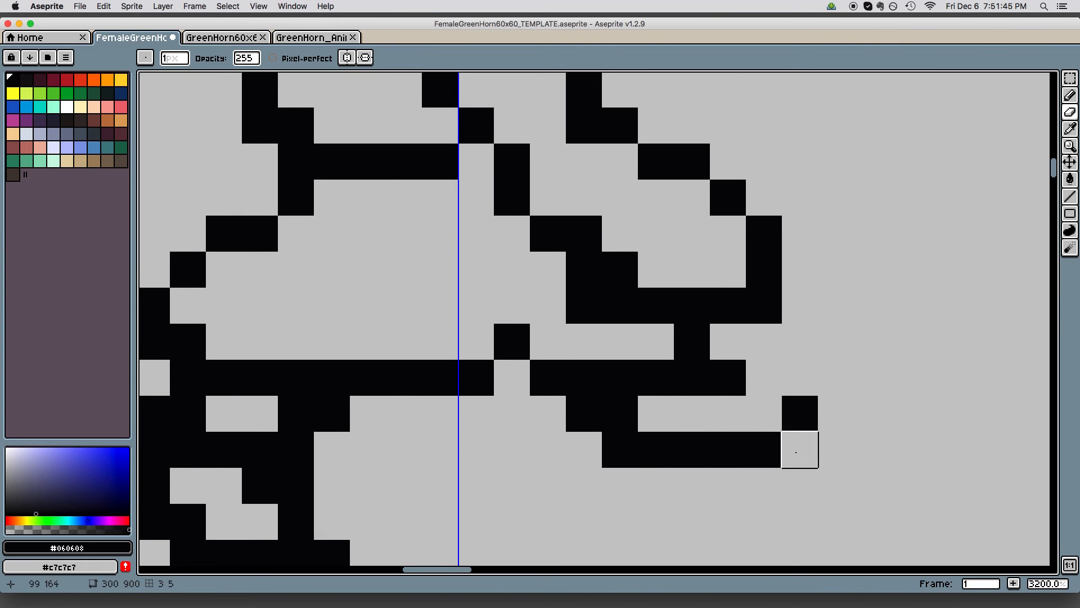
click(792, 450)
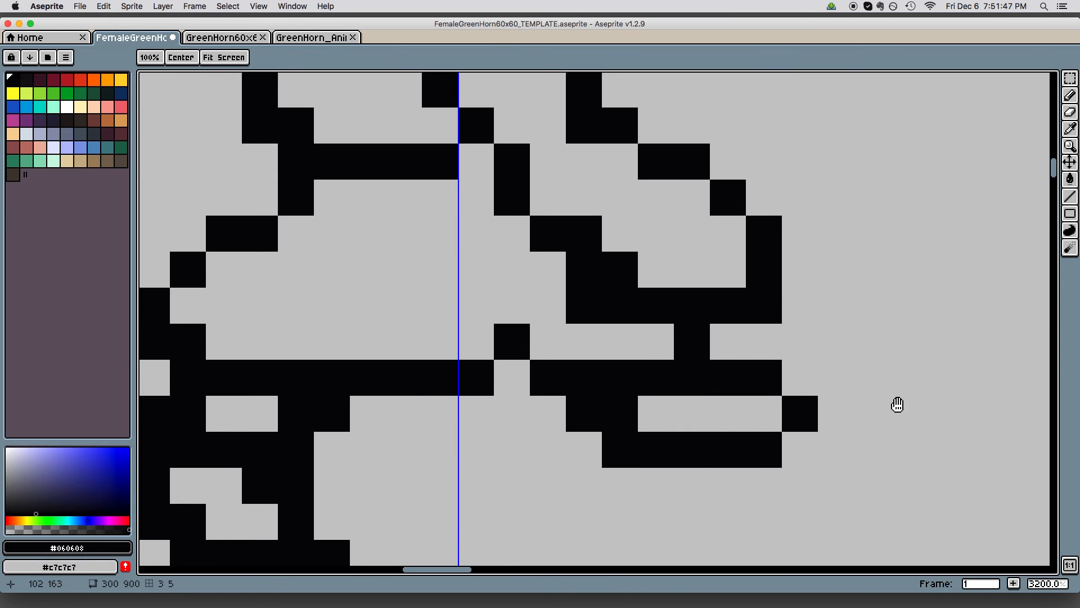
drag(885, 396, 882, 367)
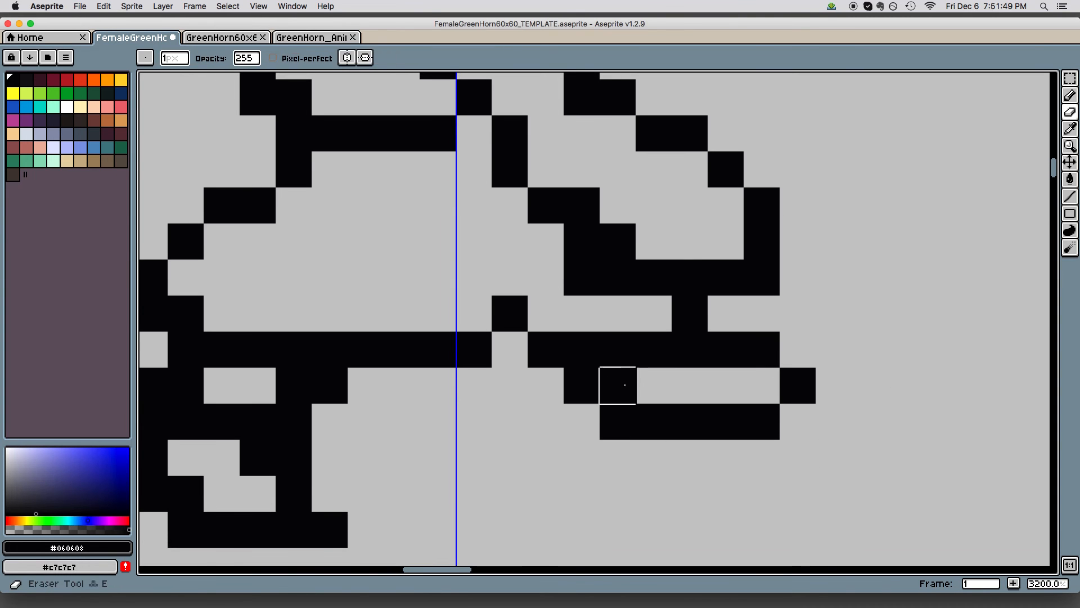
Erase the two-pixel heel of the front foot and redraw it as one black pixel
click(617, 387)
drag(765, 404, 768, 413)
click(586, 392)
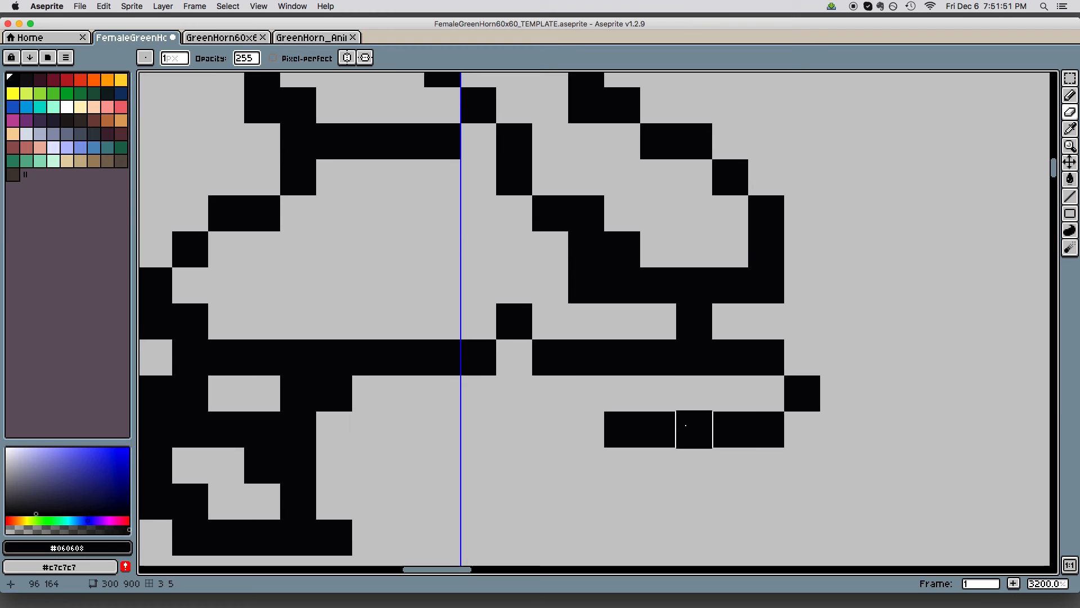
key(b)
click(674, 410)
Erase the surplus pixels along the inner edge of the striding sprite's back leg
key(z)
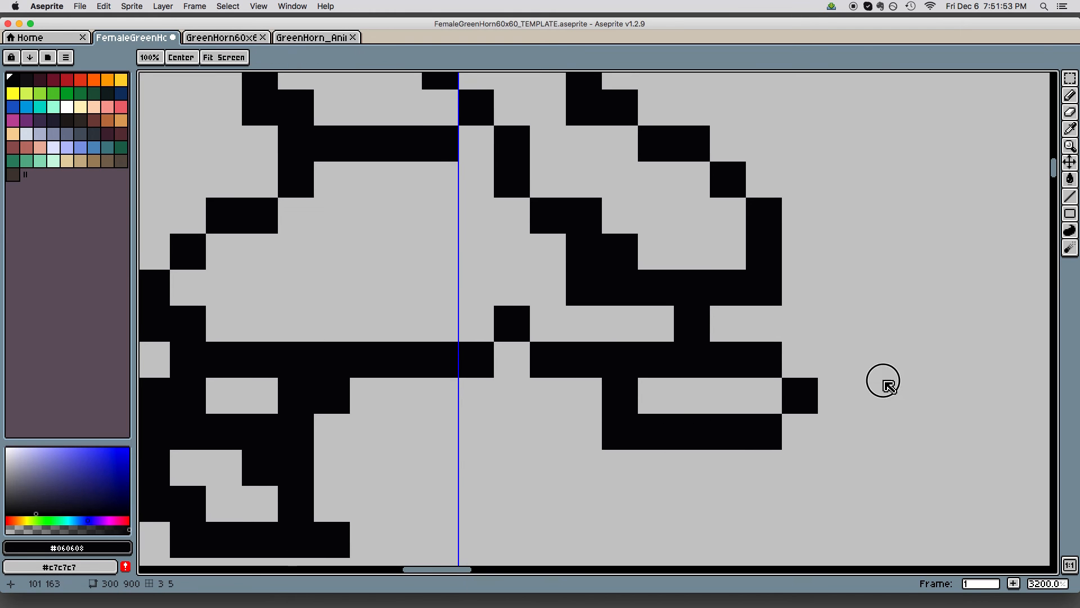
scroll(878, 387, down, 2)
drag(869, 388, 867, 448)
drag(880, 391, 868, 424)
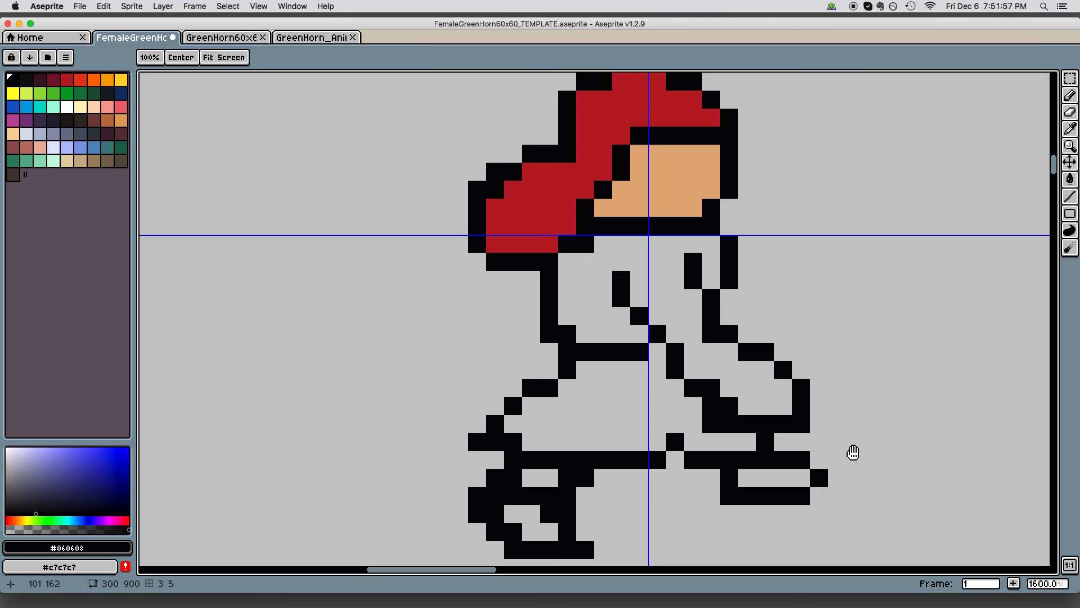
drag(780, 403, 816, 285)
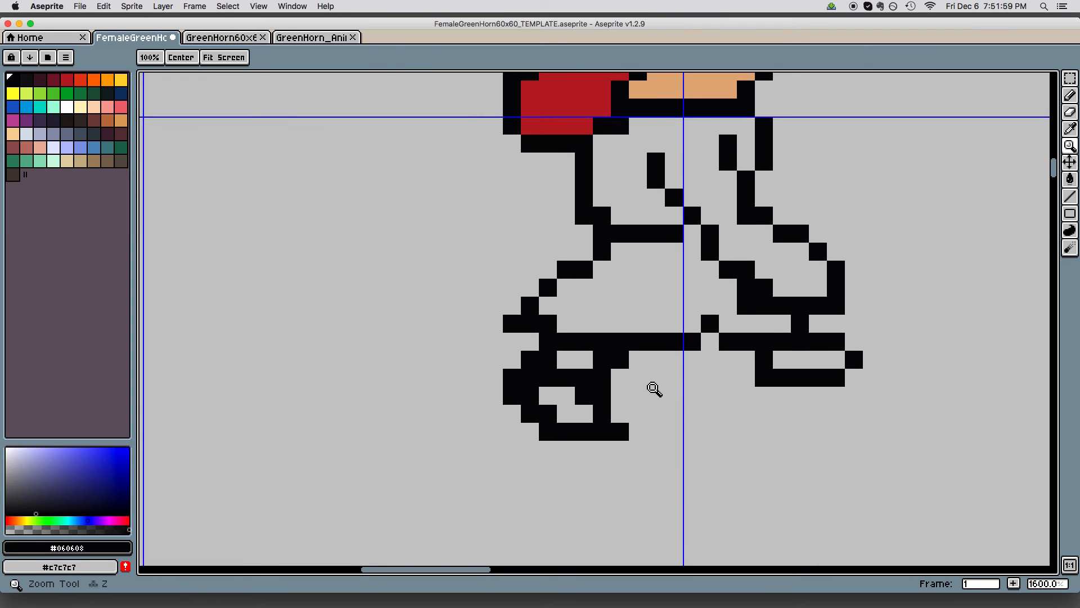
click(688, 353)
drag(696, 364, 703, 374)
key(e)
mouse_move(613, 363)
mouse_down()
mouse_move(606, 413)
mouse_move(585, 406)
mouse_up()
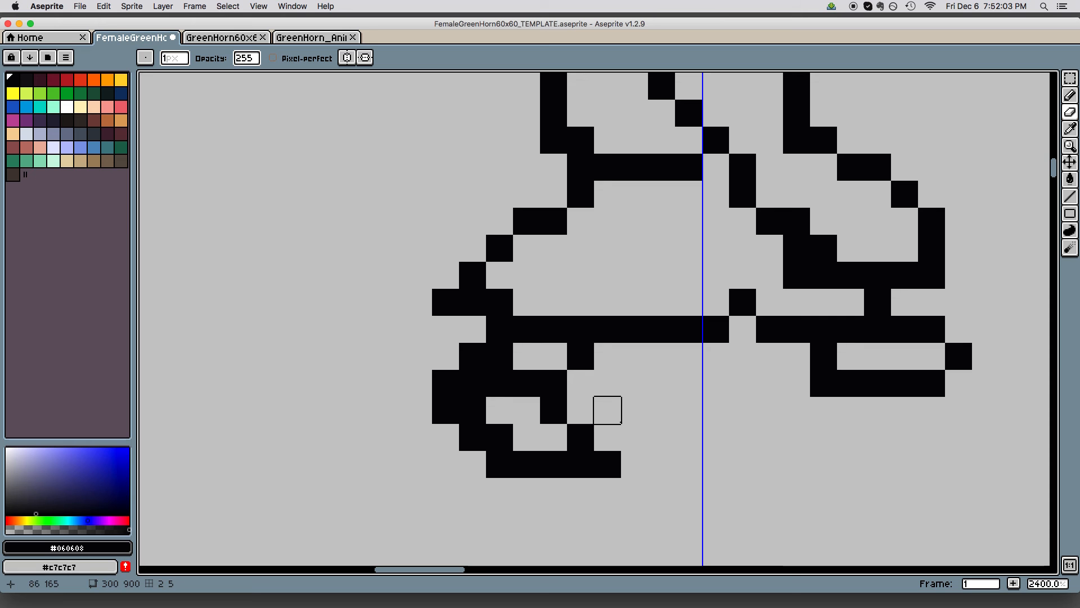
Trim the back foot's outline by erasing its sole ends and doubled outer pixels, undoing one mistaken erasure
click(607, 461)
click(498, 460)
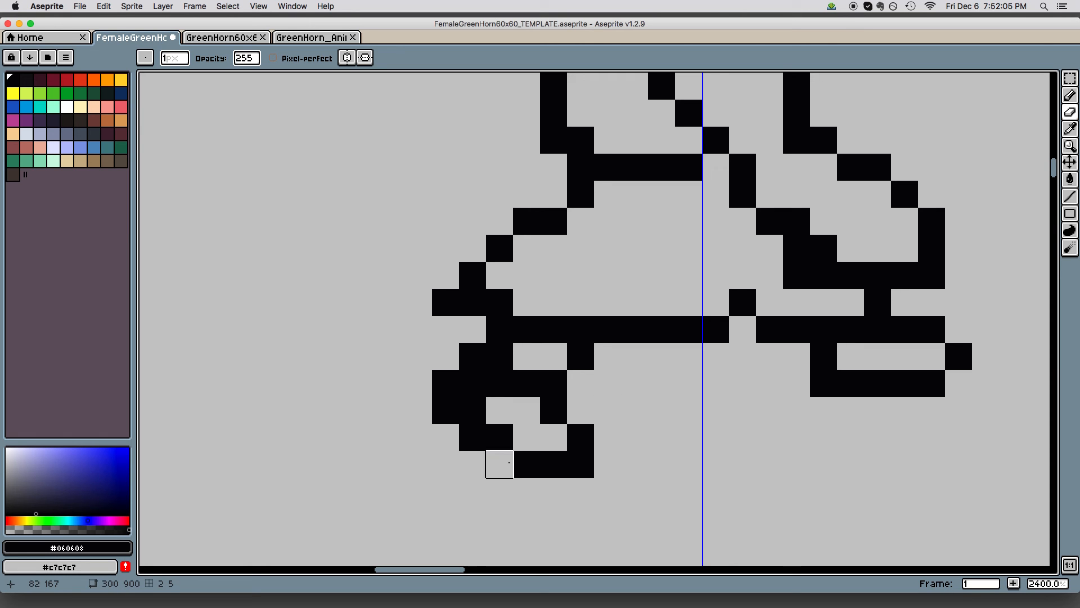
click(479, 438)
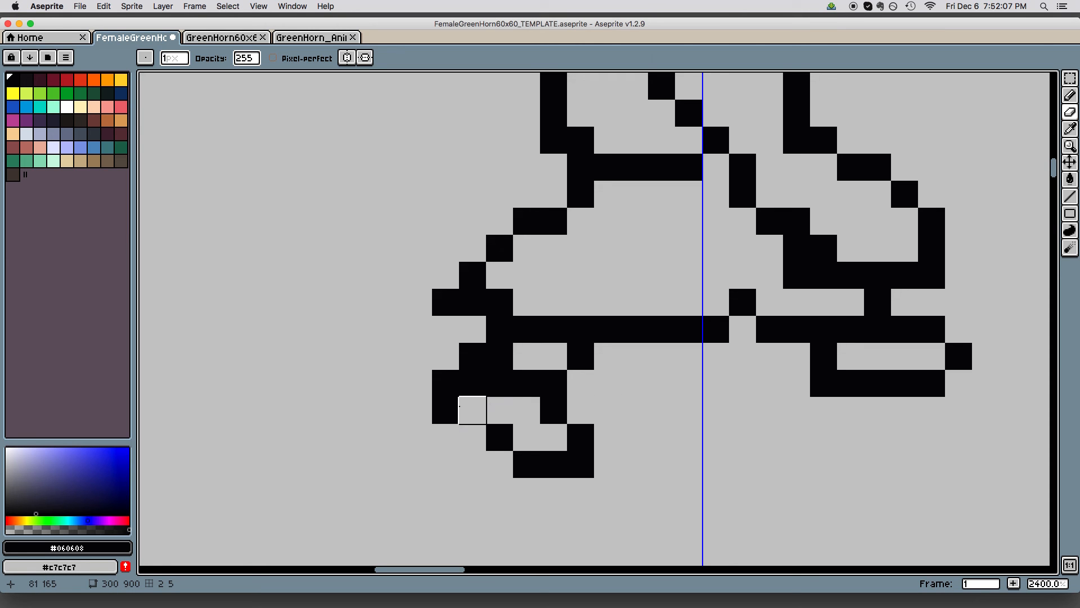
key(super+z)
click(444, 383)
click(473, 356)
Erase the doubled pixels at the skirt's back corner and extend the hem with one black pixel
scroll(762, 366, up, 3)
click(496, 333)
scroll(683, 391, up, 1)
click(468, 337)
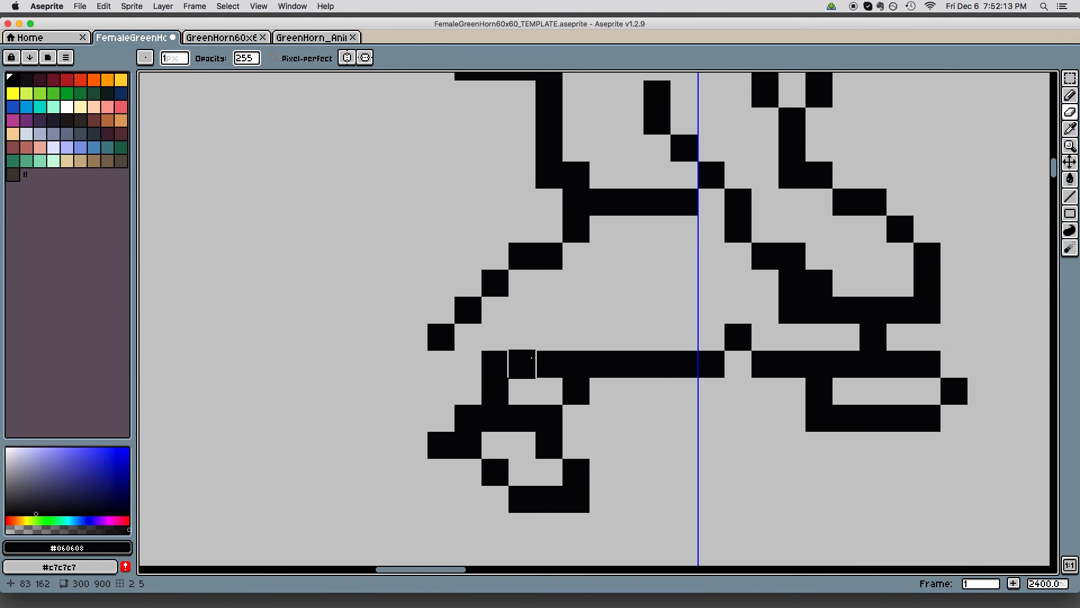
key(b)
click(468, 364)
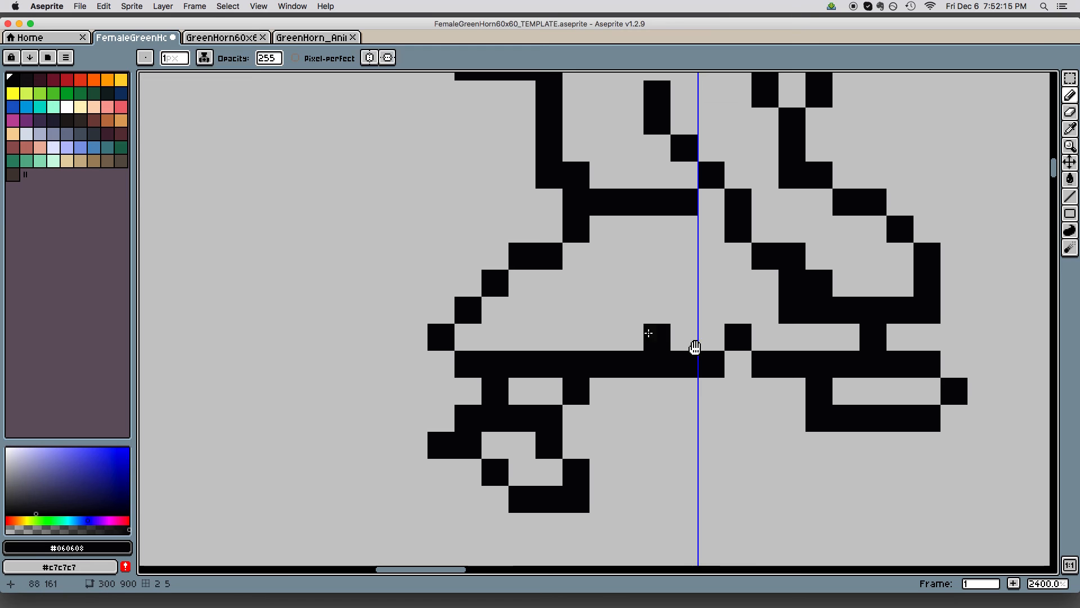
Smooth the forward arm's inner line by moving its doubled pixel over to the end of the waistline
key(z)
scroll(731, 428, up, 1)
scroll(947, 363, down, 6)
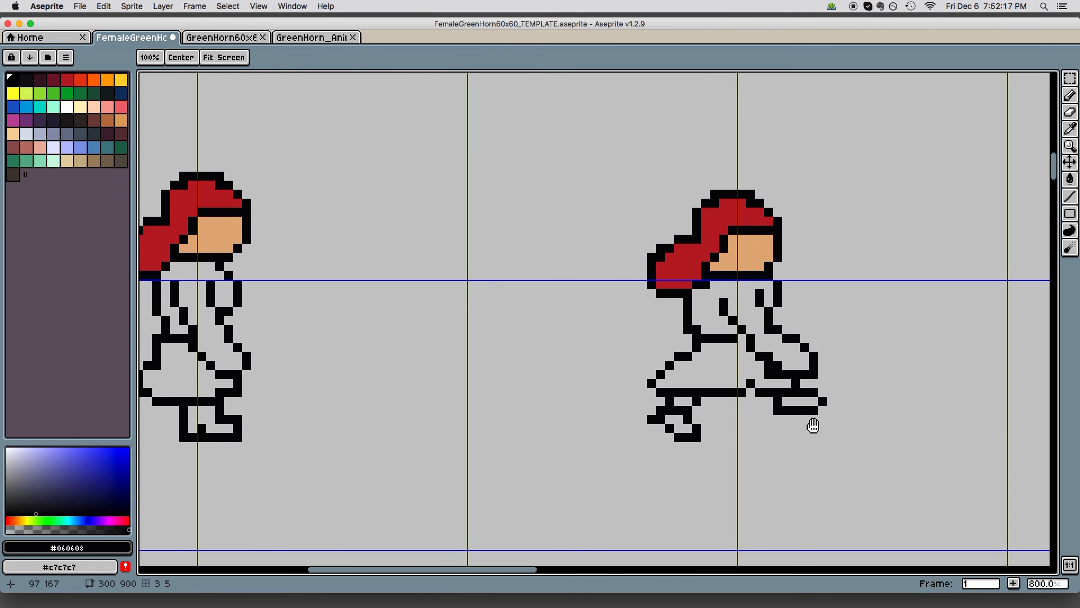
scroll(868, 399, right, 1)
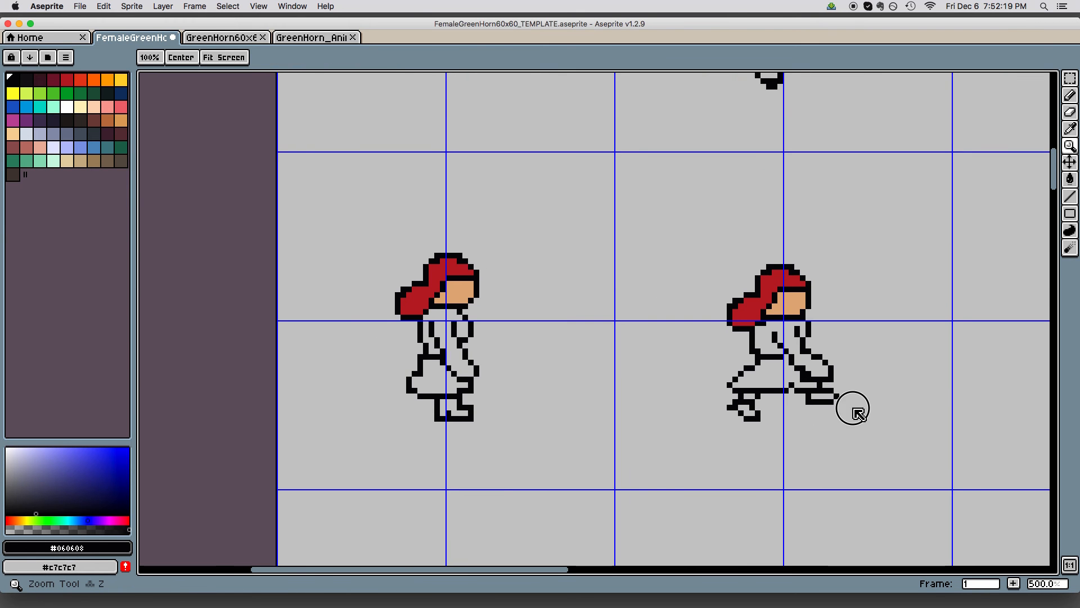
scroll(853, 409, up, 8)
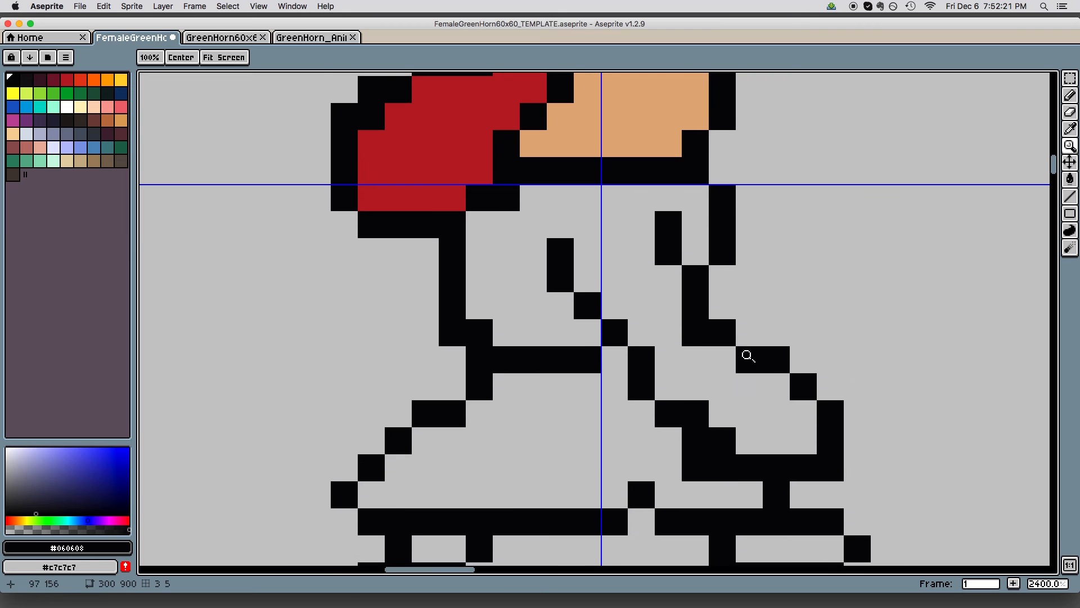
scroll(647, 359, up, 1)
scroll(704, 367, right, 1)
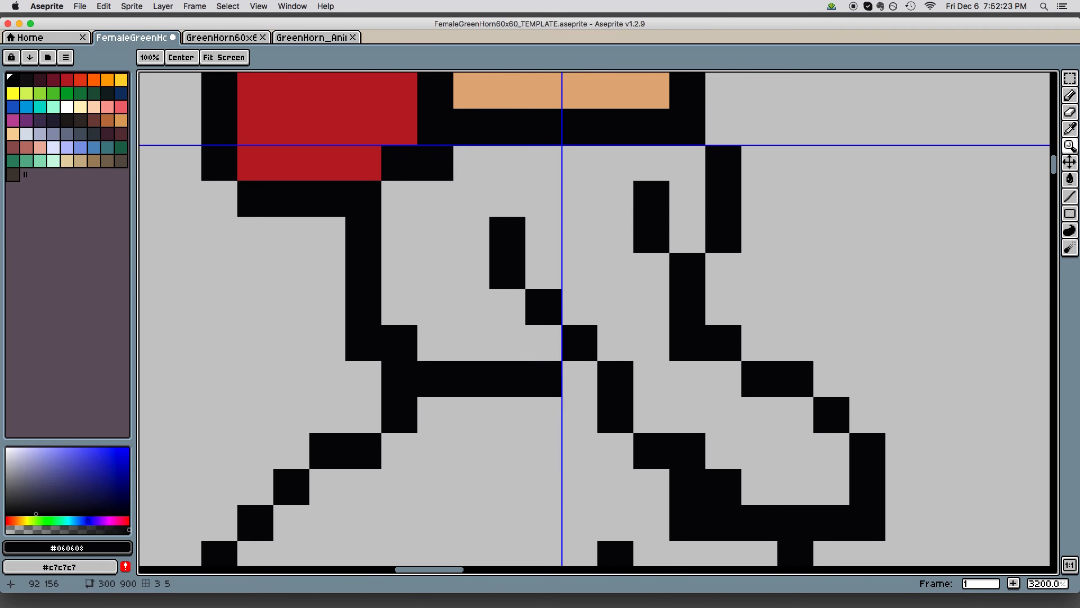
key(e)
click(616, 378)
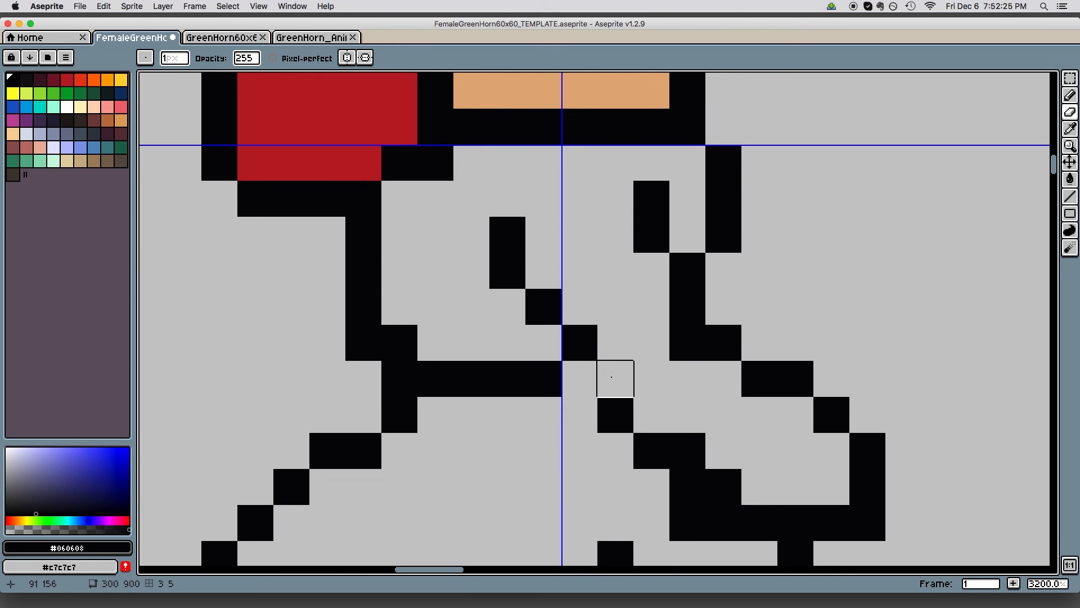
key(z)
scroll(816, 360, down, 2)
scroll(752, 335, down, 1)
scroll(740, 333, up, 2)
Erase the inner corner pixel at the bend of the forward arm's upper outline
key(e)
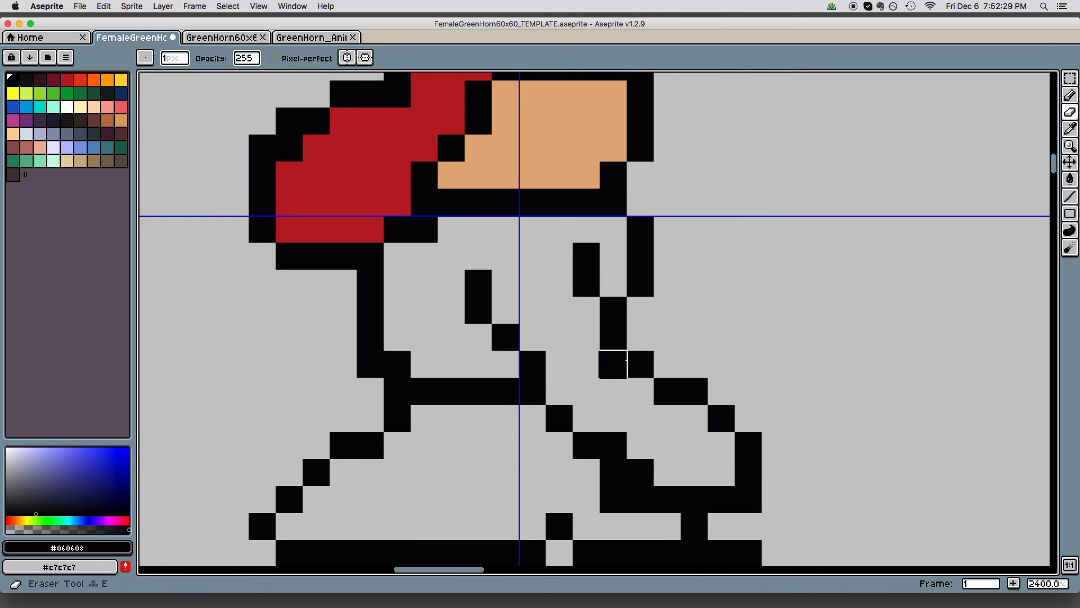
key(z)
key(e)
key(z)
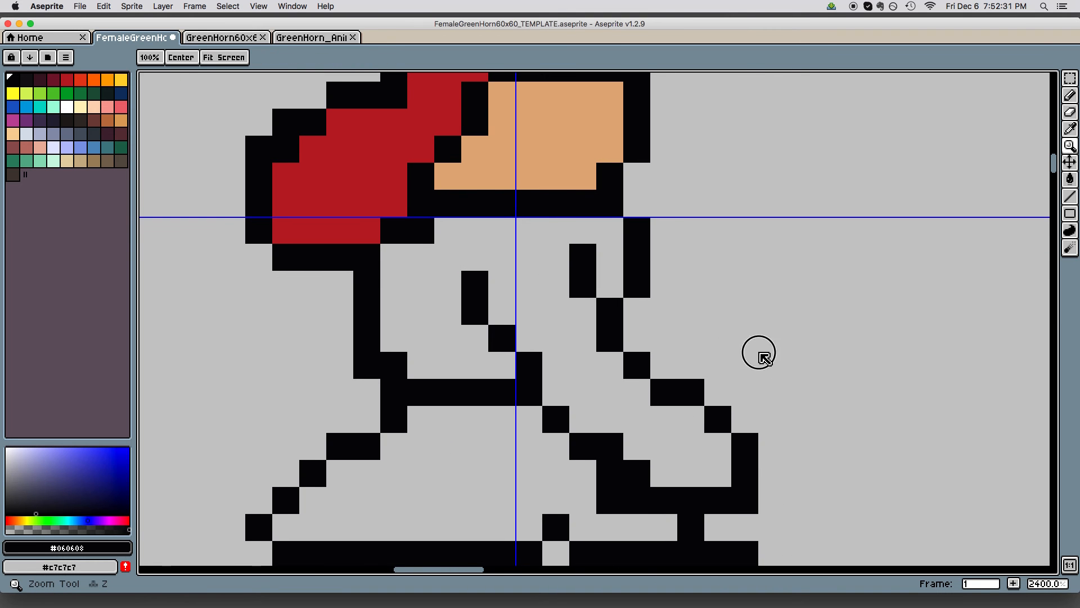
Remove the lone pixel above the hem and fill the gap between the hem and the front foot in black
scroll(777, 343, down, 1)
drag(785, 338, 775, 358)
scroll(831, 378, down, 2)
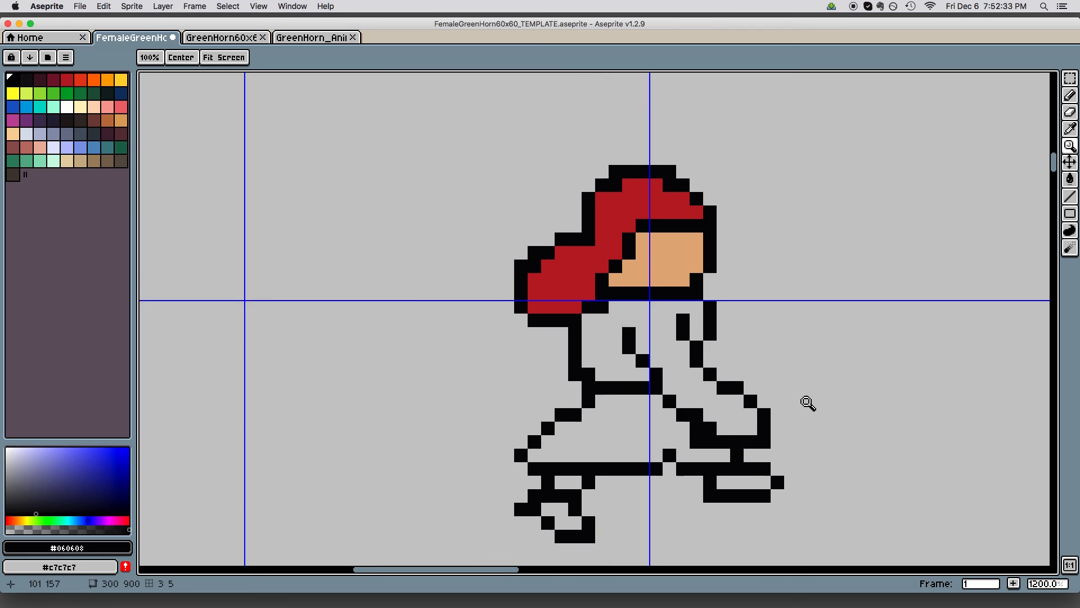
scroll(808, 403, up, 1)
scroll(692, 388, up, 2)
key(e)
key(z)
key(e)
key(b)
drag(687, 385, 642, 373)
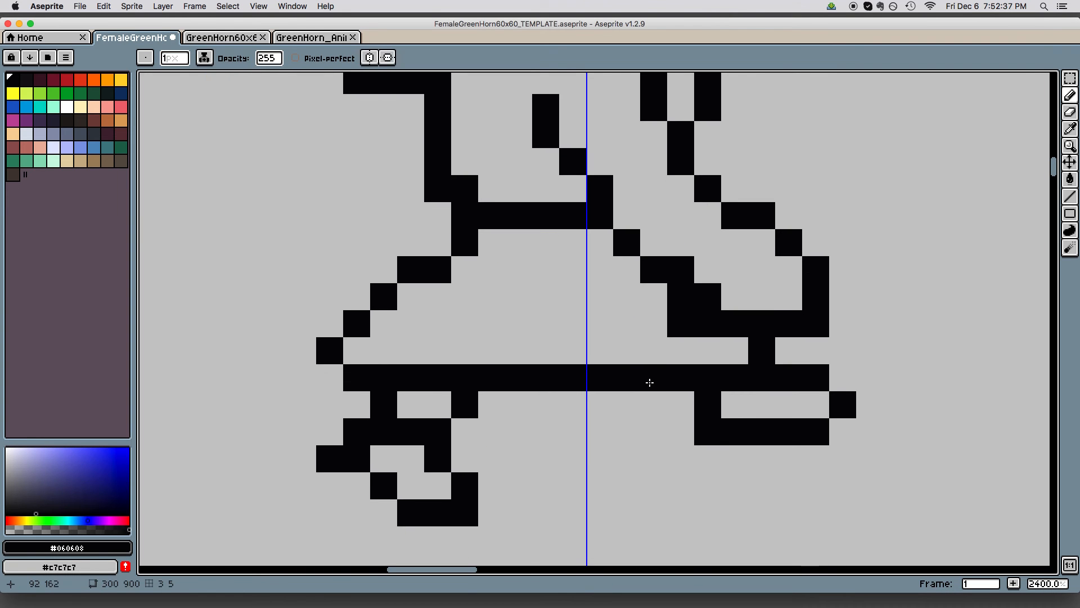
Erase the straight hem between the two feet and redraw it in black one pixel lower, joined to the skirt's back corner
key(e)
mouse_move(411, 377)
mouse_down()
mouse_move(681, 377)
mouse_move(734, 350)
mouse_up()
key(b)
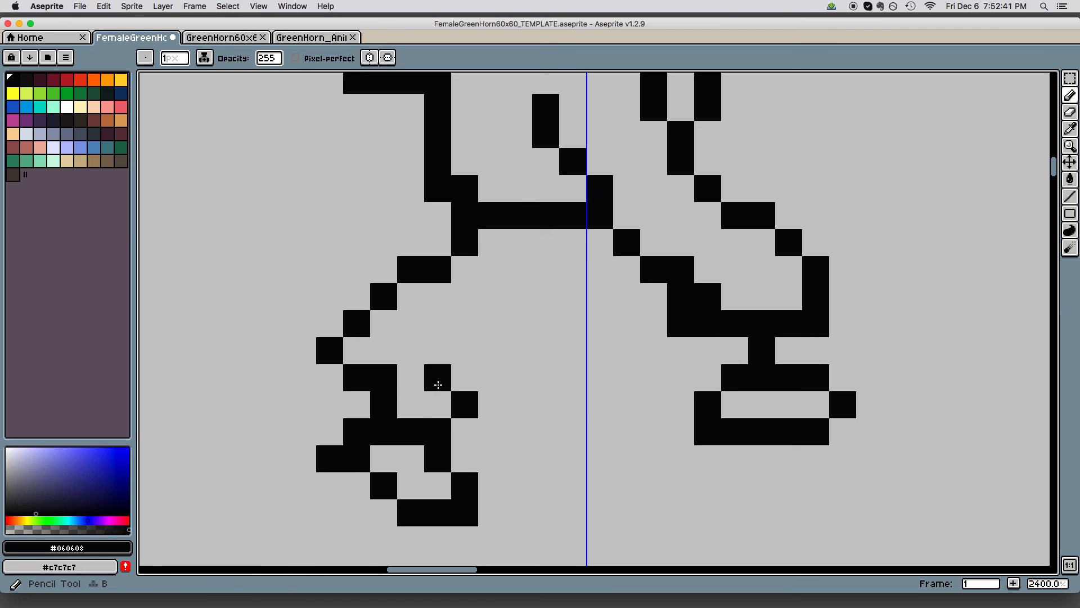
drag(438, 404, 682, 405)
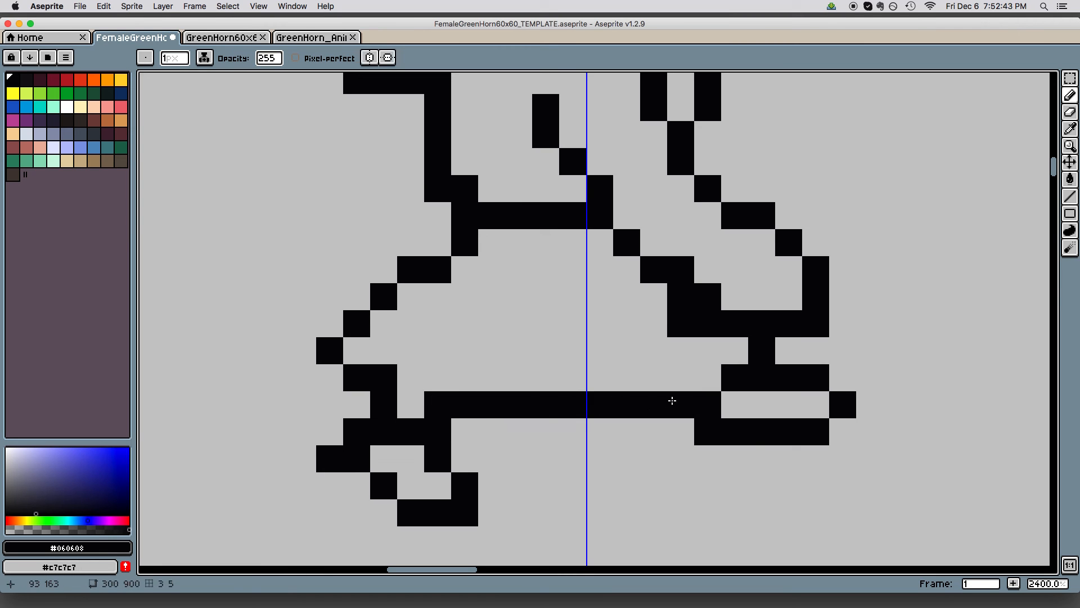
click(411, 378)
Erase the crowded pixels of the back leg below the hem and redraw its two sides as one-pixel-wide black lines
key(space)
drag(856, 353, 856, 336)
right_click(443, 419)
key(b)
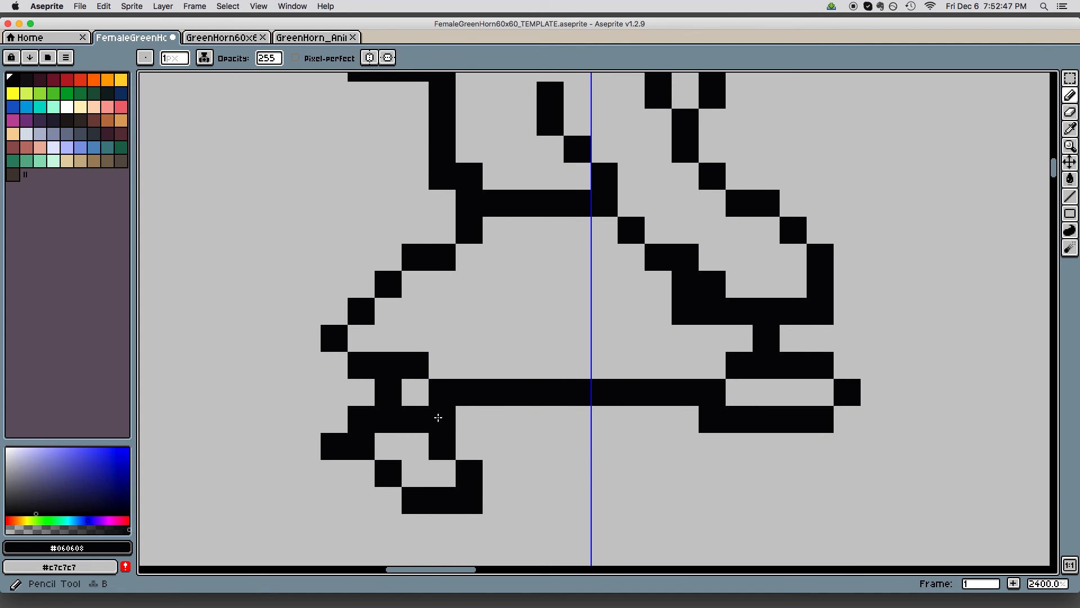
key(e)
mouse_move(417, 429)
mouse_down()
mouse_move(396, 418)
mouse_move(376, 428)
mouse_up()
key(b)
click(355, 430)
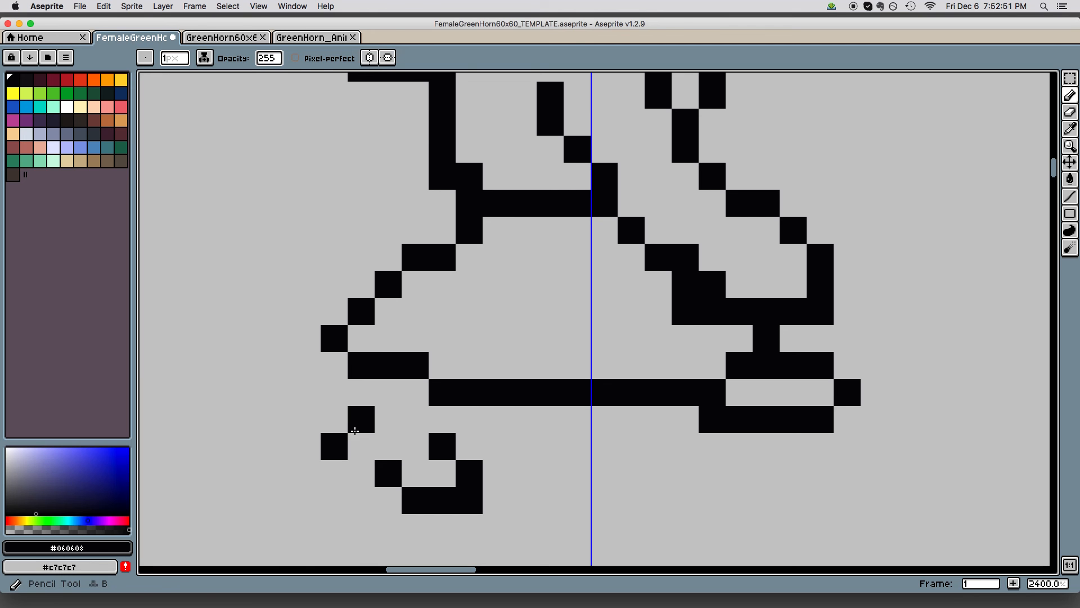
click(360, 394)
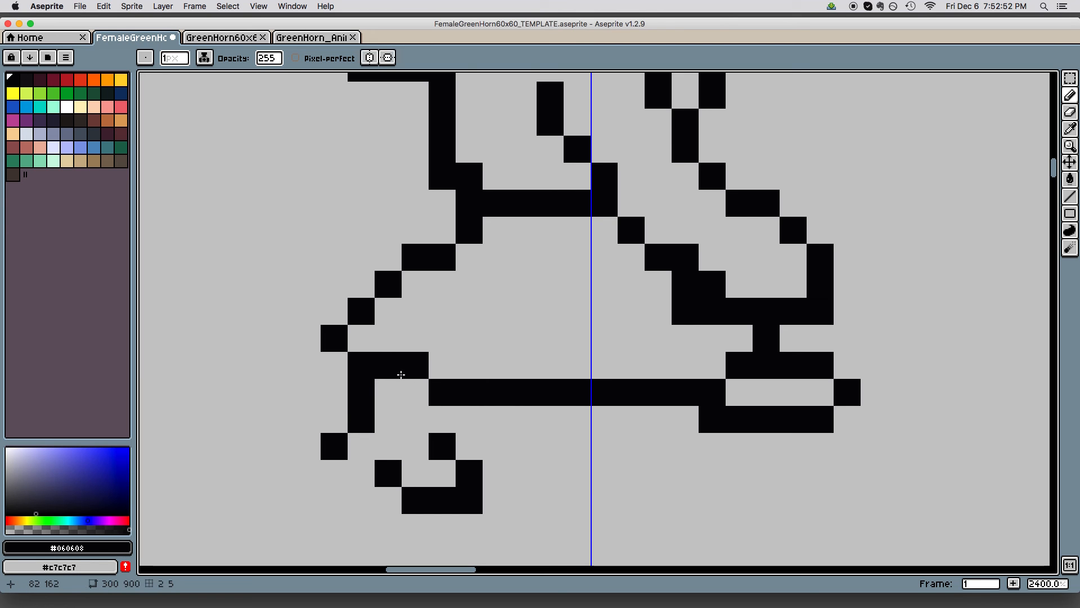
click(437, 410)
click(361, 446)
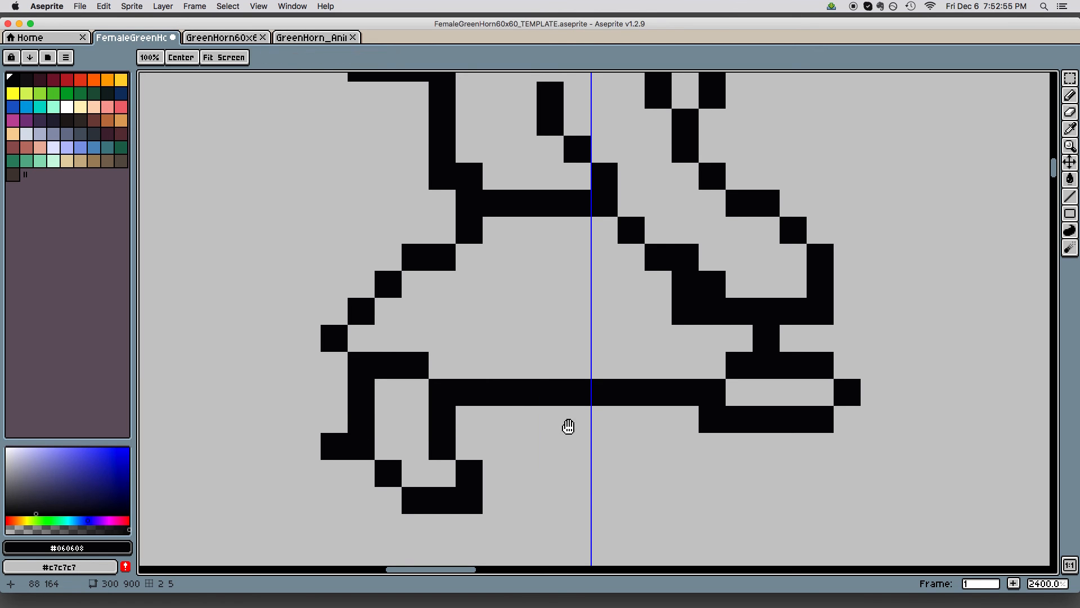
Move the top pixel of the back leg's rear line, just under the hem, one pixel inward
drag(555, 423, 551, 420)
key(e)
click(360, 390)
key(b)
click(384, 389)
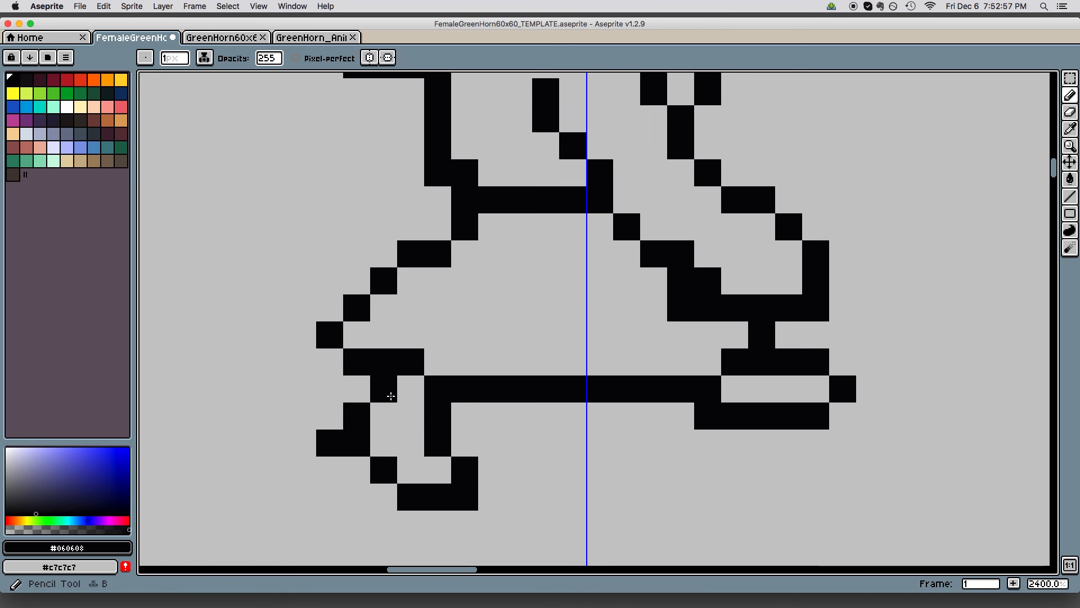
Move the doubled pixel at the rear tip of the back foot down one row to smooth its outline
key(space)
drag(731, 396, 706, 389)
key(z)
drag(866, 372, 805, 390)
key(space)
drag(854, 399, 753, 474)
key(e)
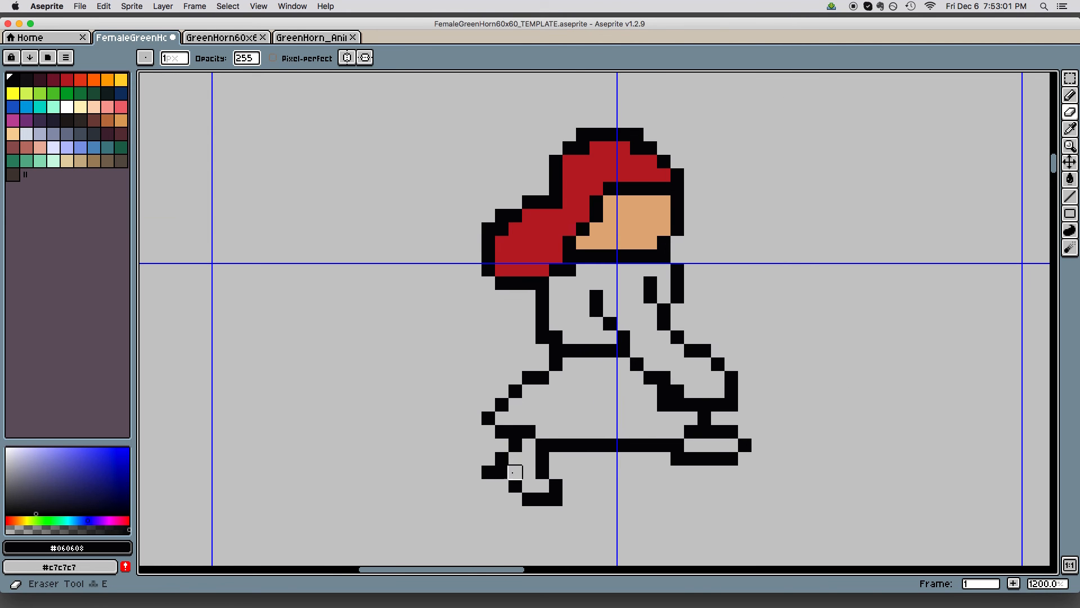
key(b)
scroll(579, 442, down, 1)
click(502, 476)
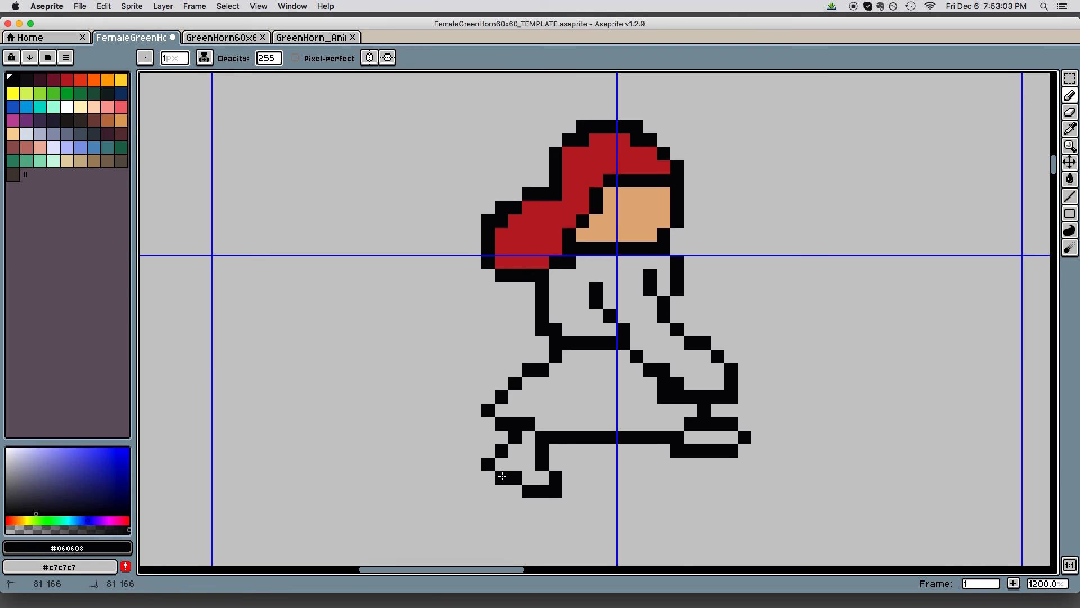
Erase the two lower corner pixels of the forward hand and the outer corner pixel where the back meets the waist
key(space)
scroll(753, 424, right, 5)
scroll(752, 425, down, 2)
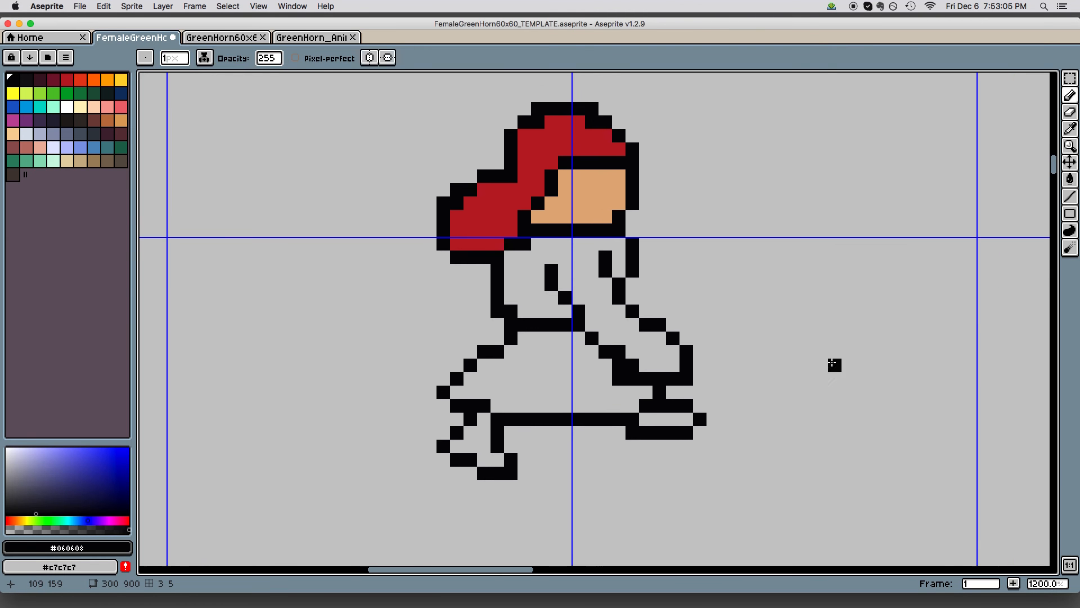
key(space)
scroll(795, 379, down, 1)
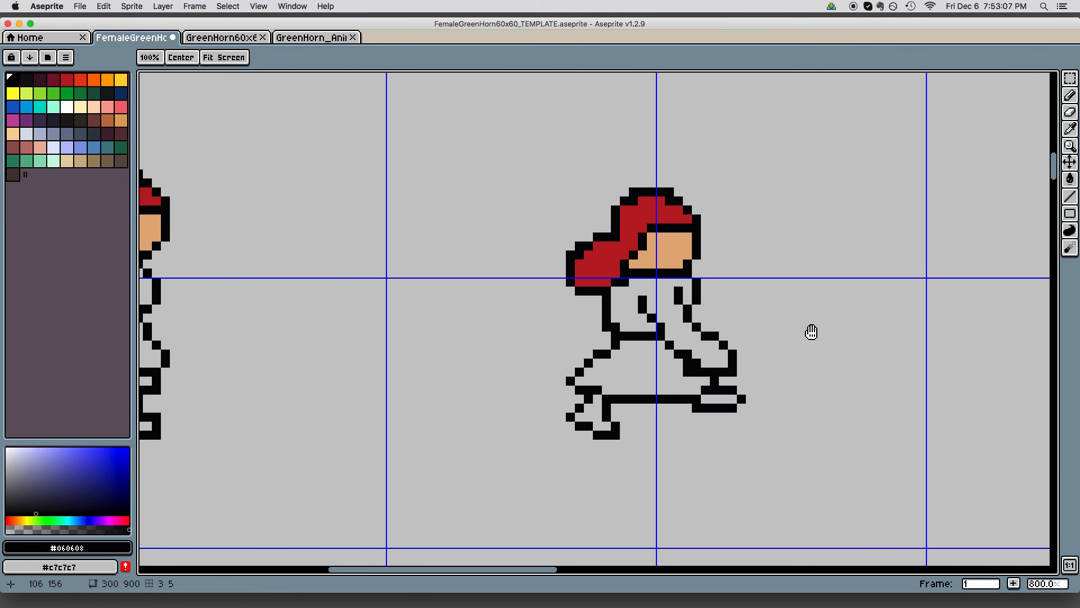
scroll(745, 311, up, 5)
scroll(873, 388, left, 2)
scroll(872, 389, up, 1)
drag(864, 405, 770, 327)
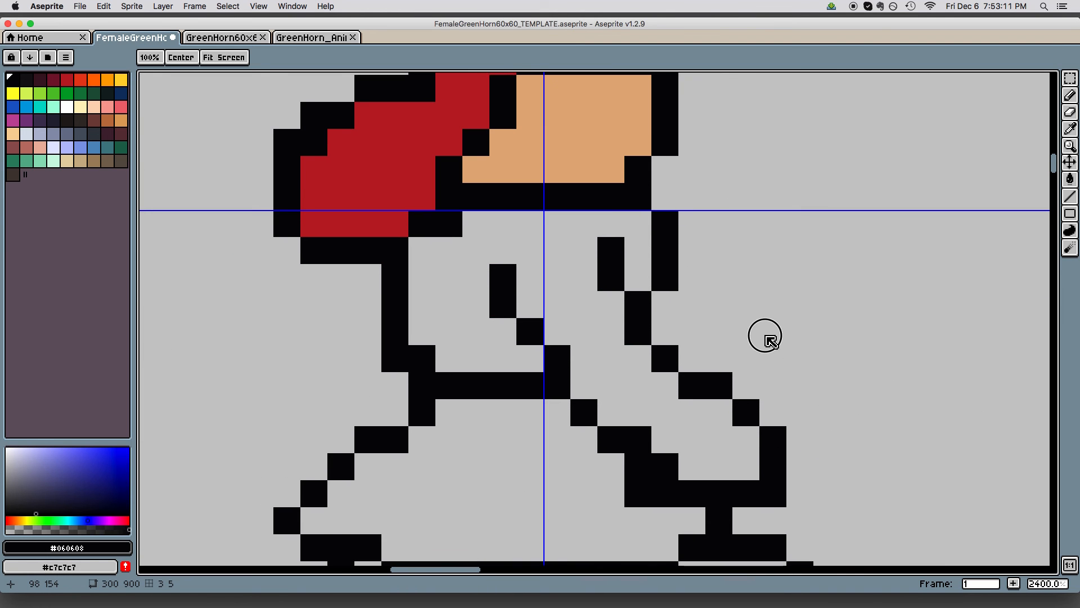
scroll(810, 399, down, 3)
scroll(810, 399, right, 1)
key(e)
click(738, 424)
scroll(878, 373, down, 1)
click(601, 413)
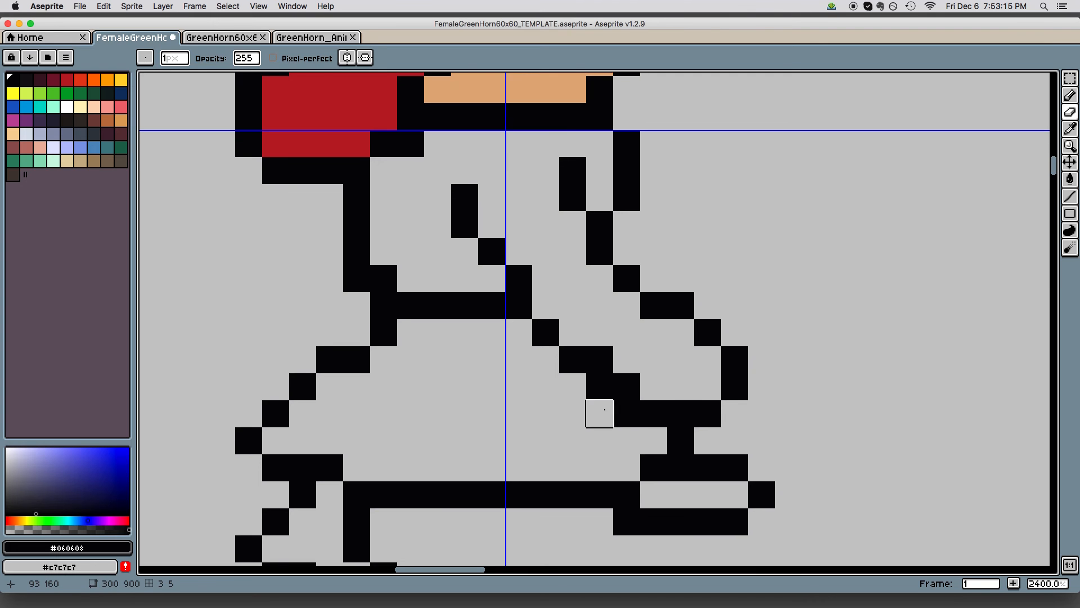
scroll(900, 352, down, 1)
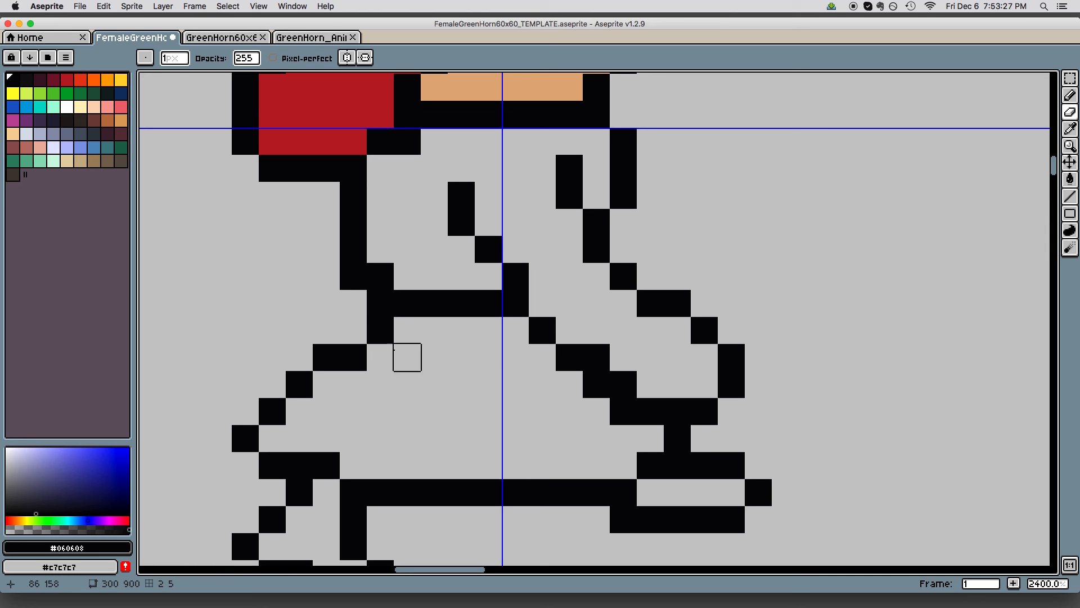
drag(805, 345, 834, 451)
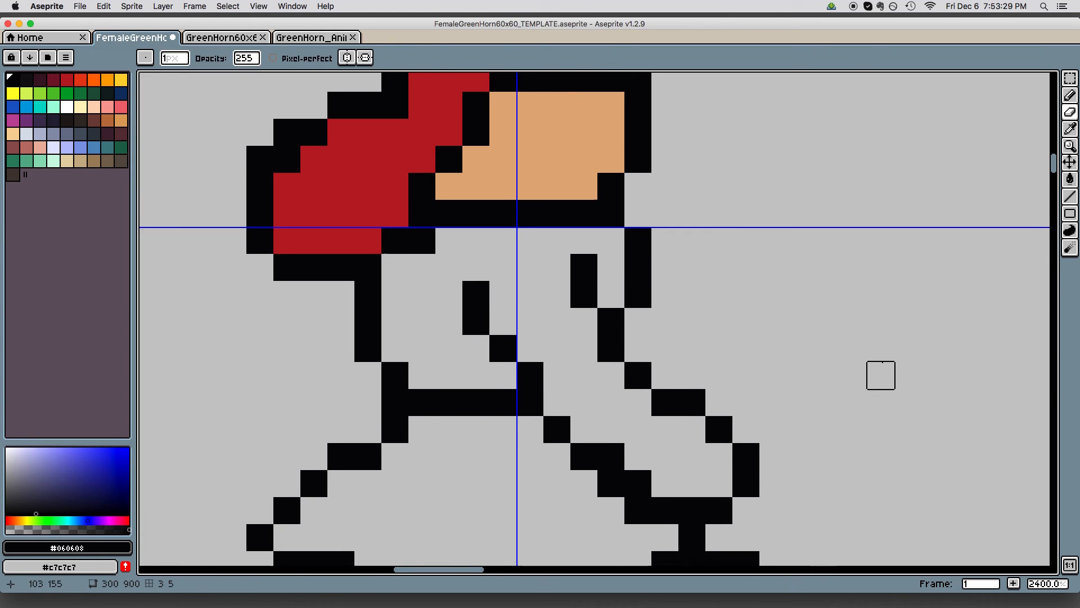
Erase the two doubled corner pixels on the neck's front outline in the next, standing side-view frame
key(z)
scroll(844, 405, down, 3)
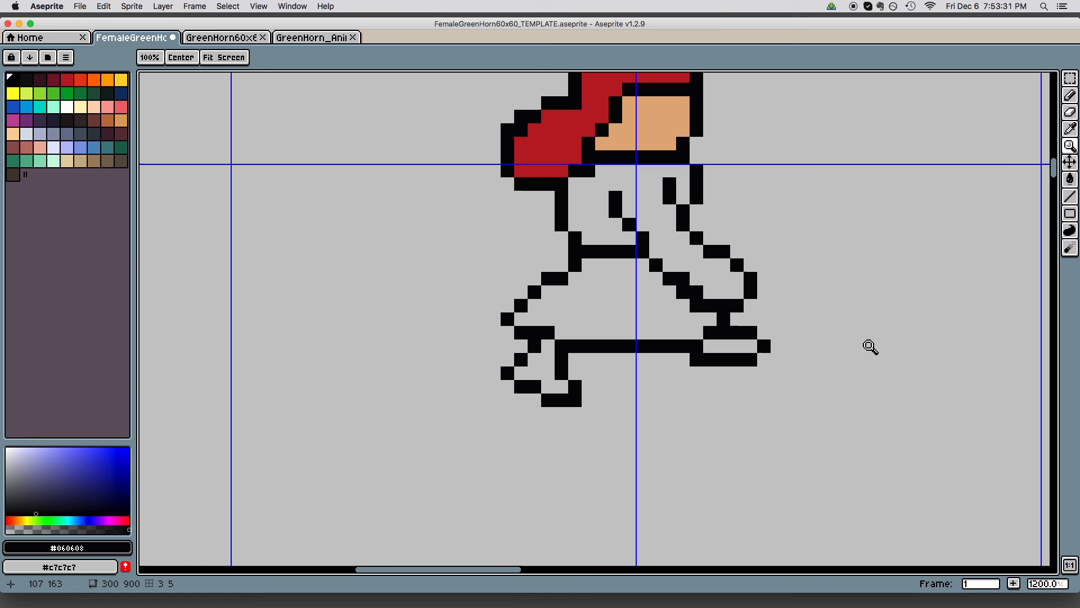
drag(859, 357, 764, 455)
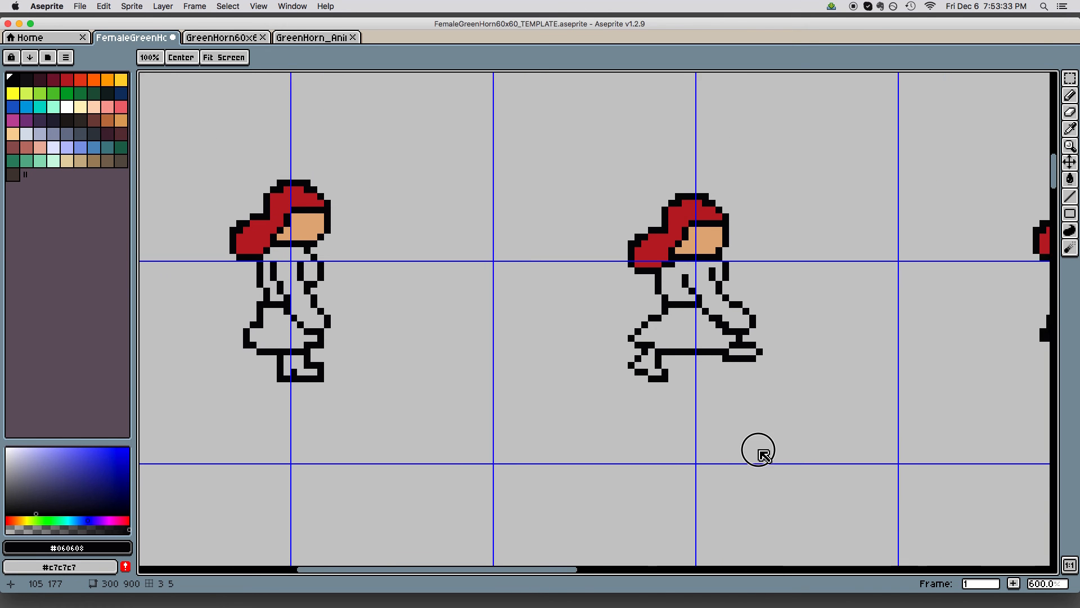
scroll(758, 450, right, 10)
scroll(758, 450, up, 2)
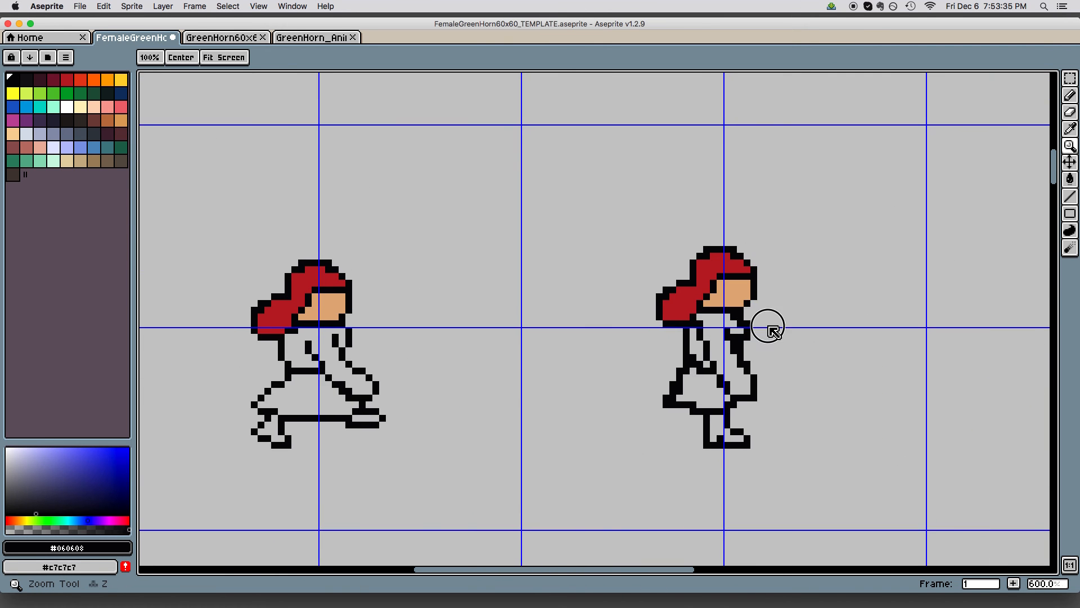
scroll(773, 331, up, 6)
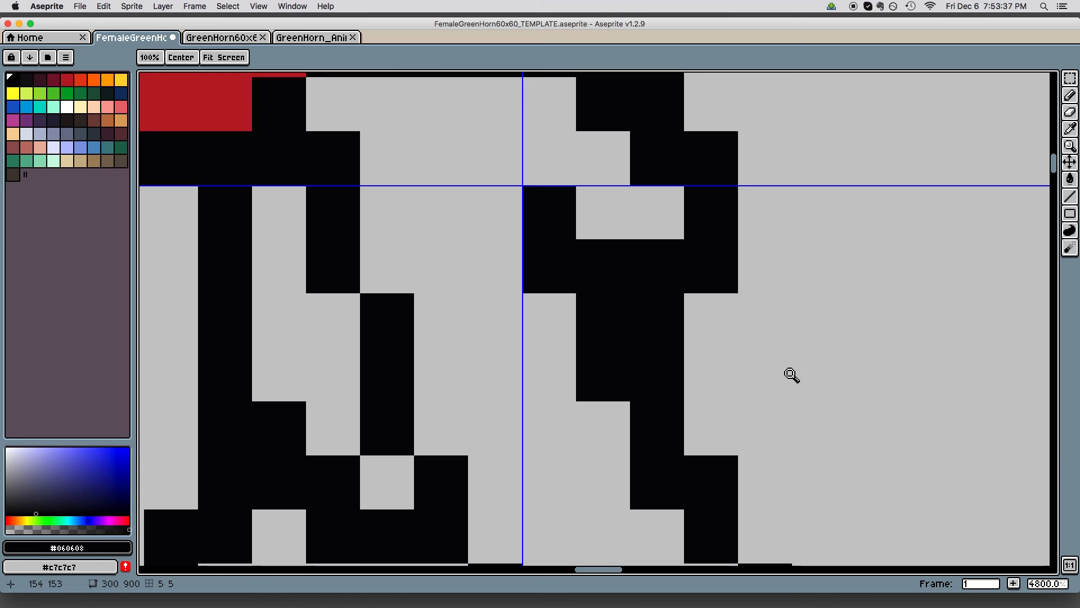
scroll(767, 385, down, 2)
scroll(784, 373, up, 2)
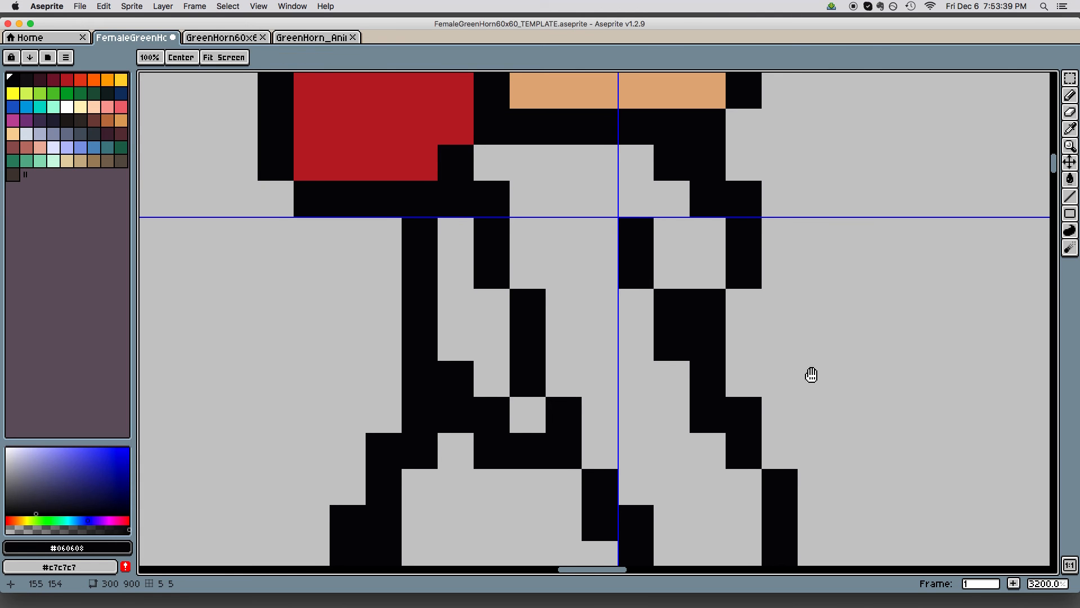
drag(808, 363, 805, 361)
right_click(706, 305)
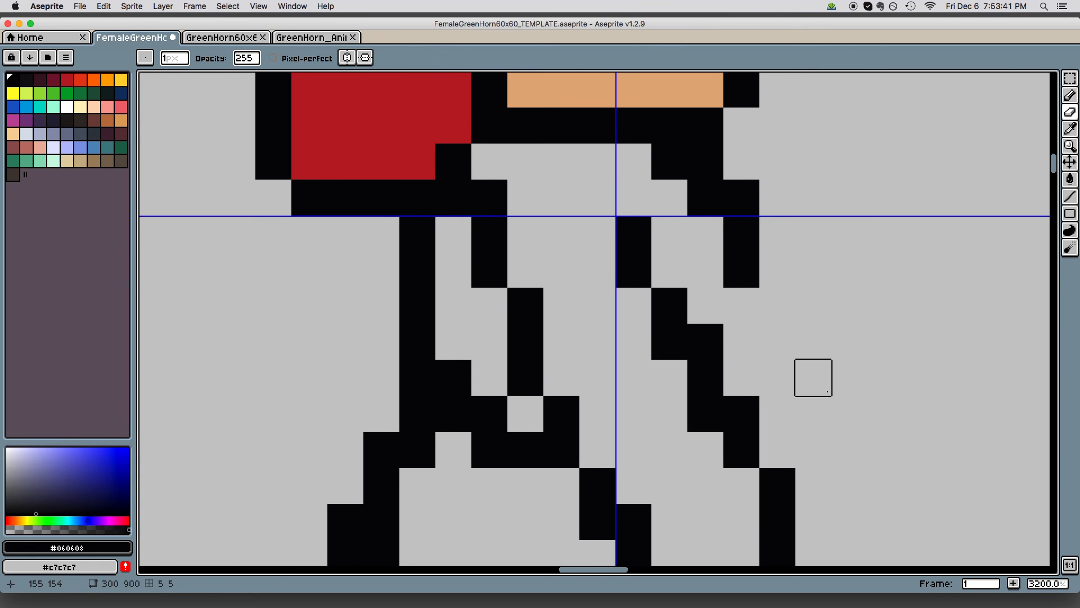
click(711, 304)
drag(856, 342, 884, 451)
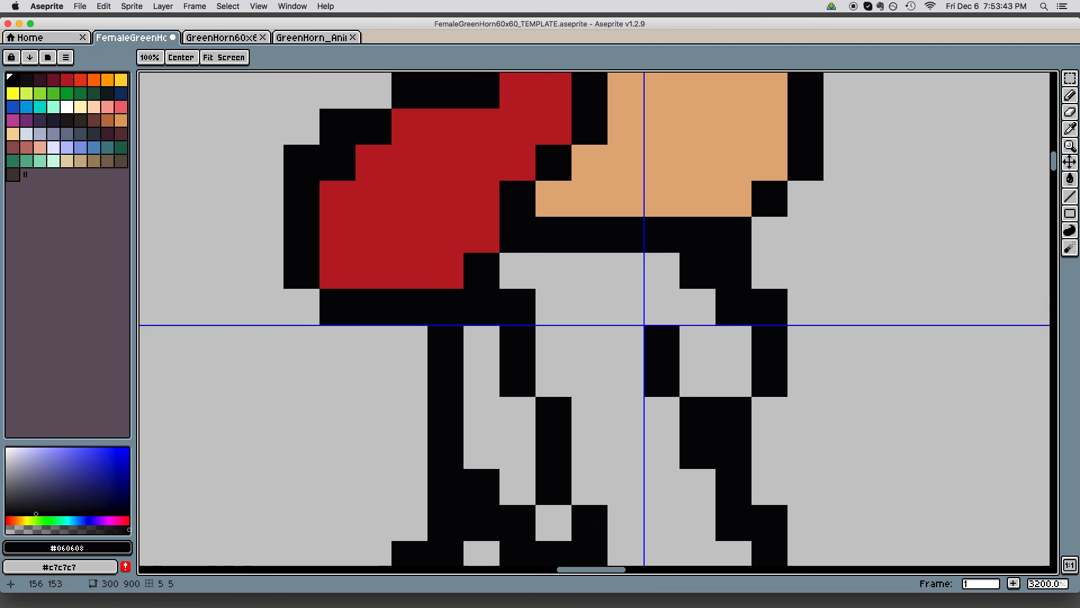
right_click(734, 270)
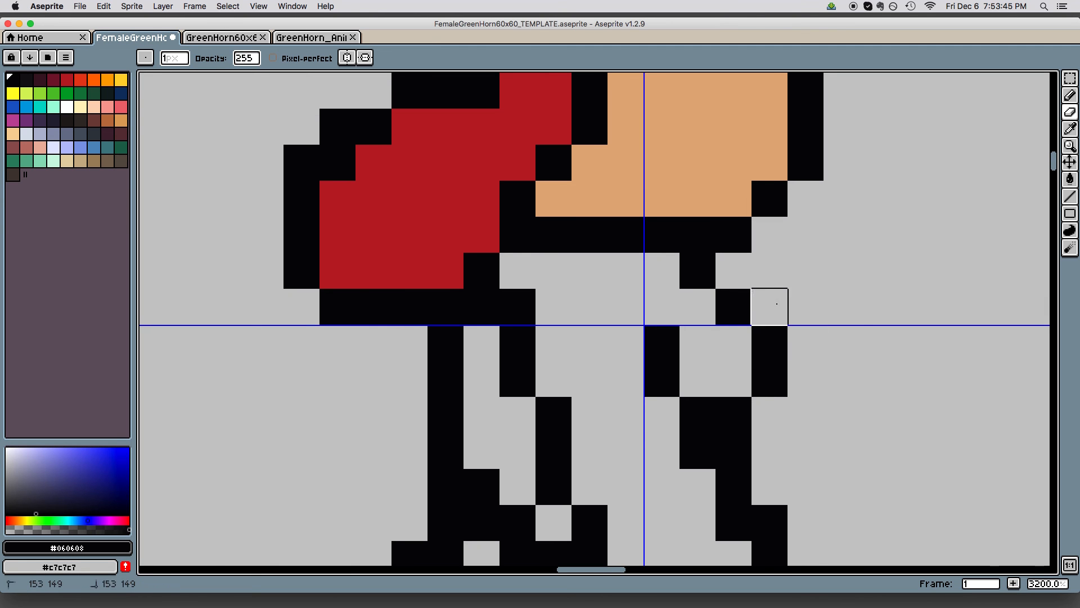
Erase the doubled pixel near the top of the front arm's line and extend the chest line down by one black pixel
drag(821, 362, 819, 283)
right_click(732, 336)
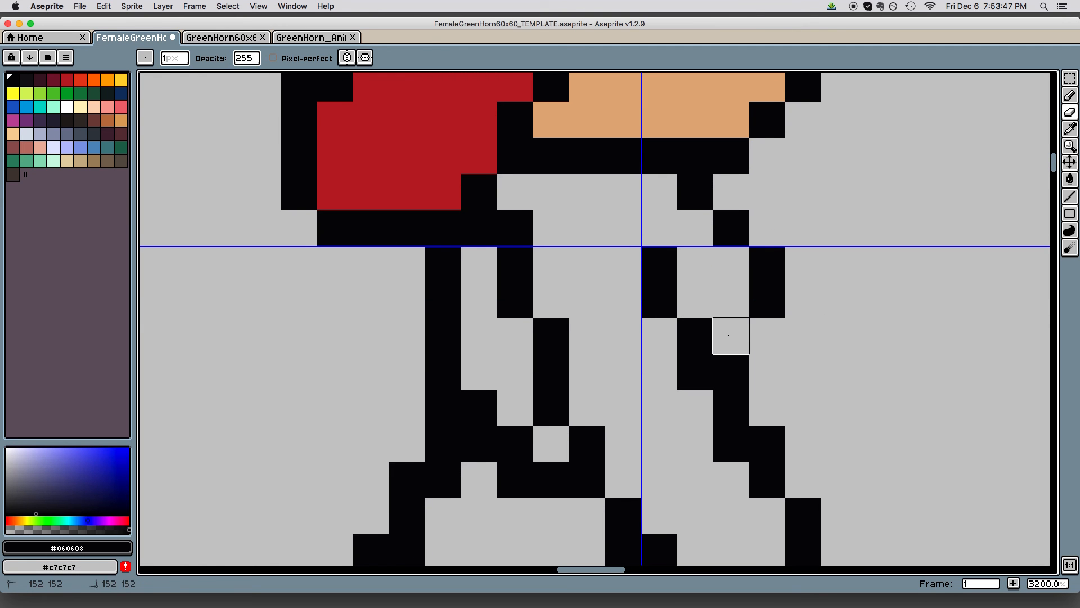
scroll(781, 379, down, 1)
click(766, 315)
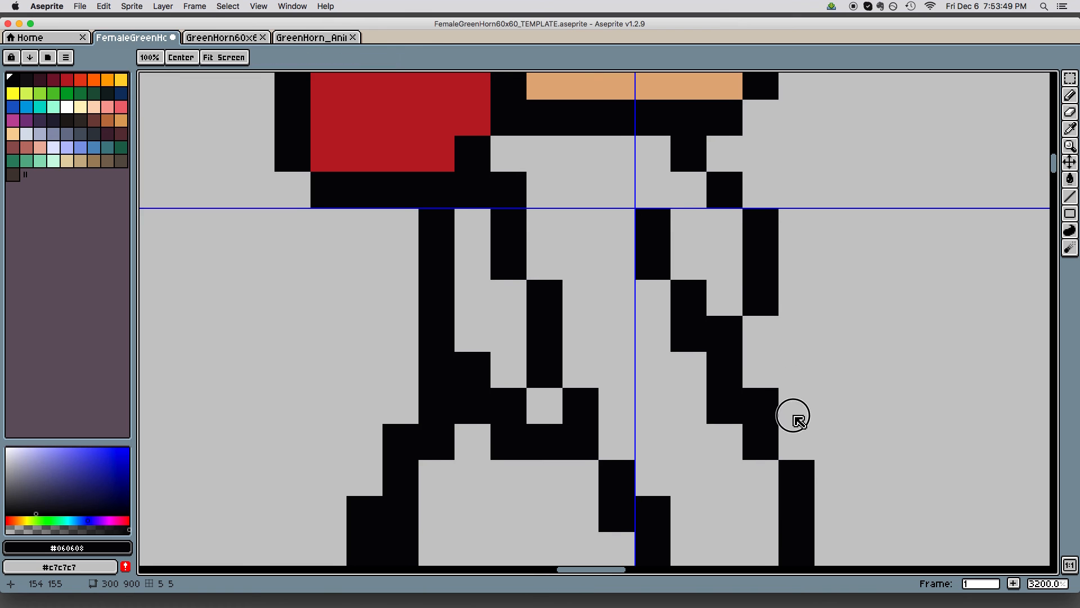
Erase the two doubled pixels at the lower end of the standing figure's back line, above the waist
drag(786, 430, 790, 369)
key(e)
click(441, 332)
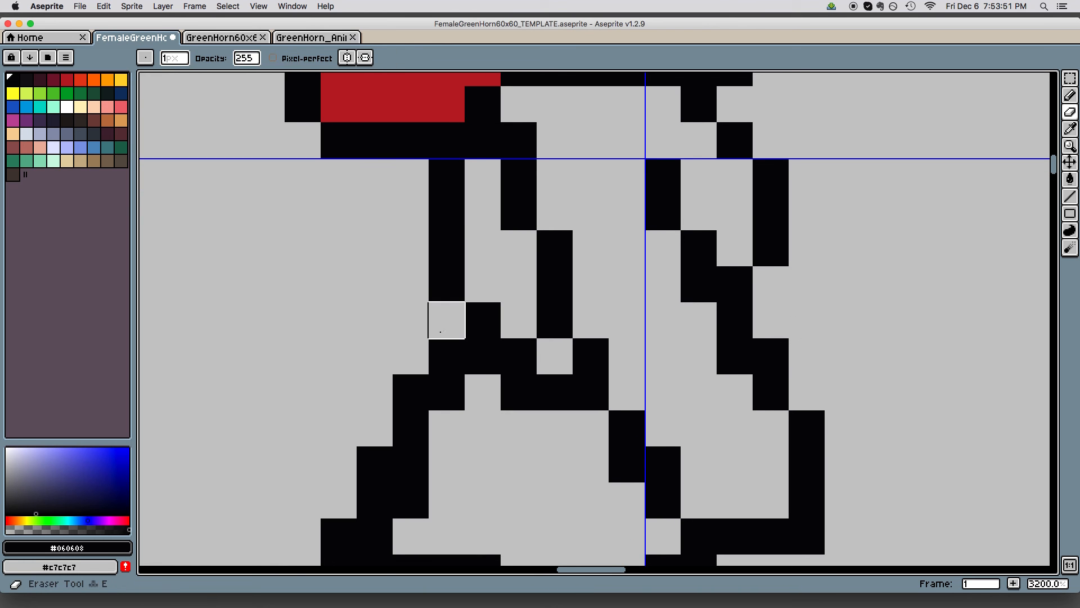
click(448, 345)
Add a black pixel at the back end of the waistline and erase the outer corner pixel below it on the skirt
scroll(844, 358, down, 4)
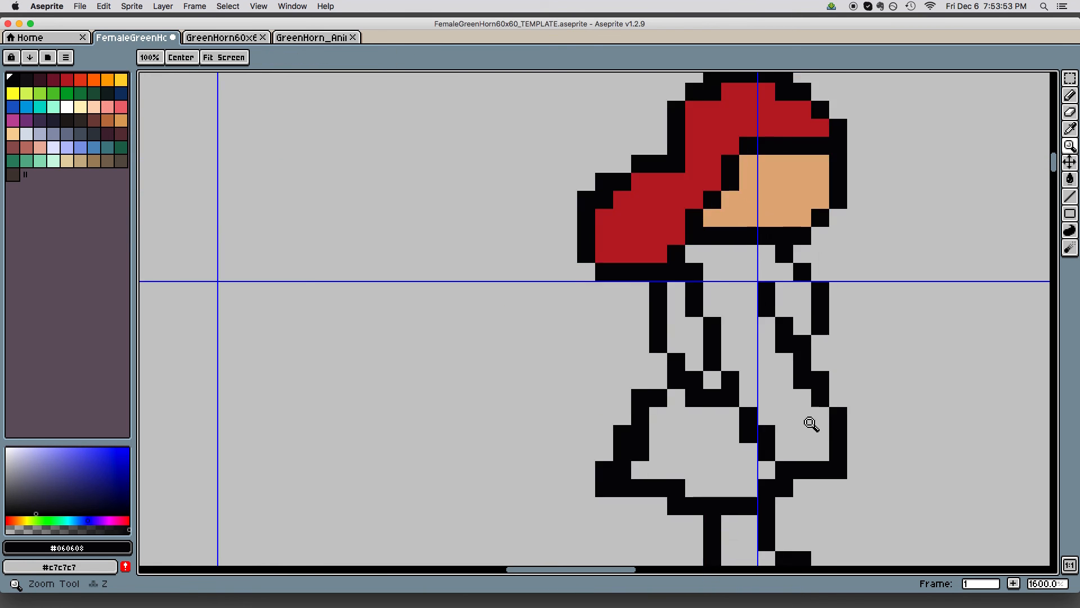
scroll(816, 335, up, 4)
scroll(830, 332, left, 3)
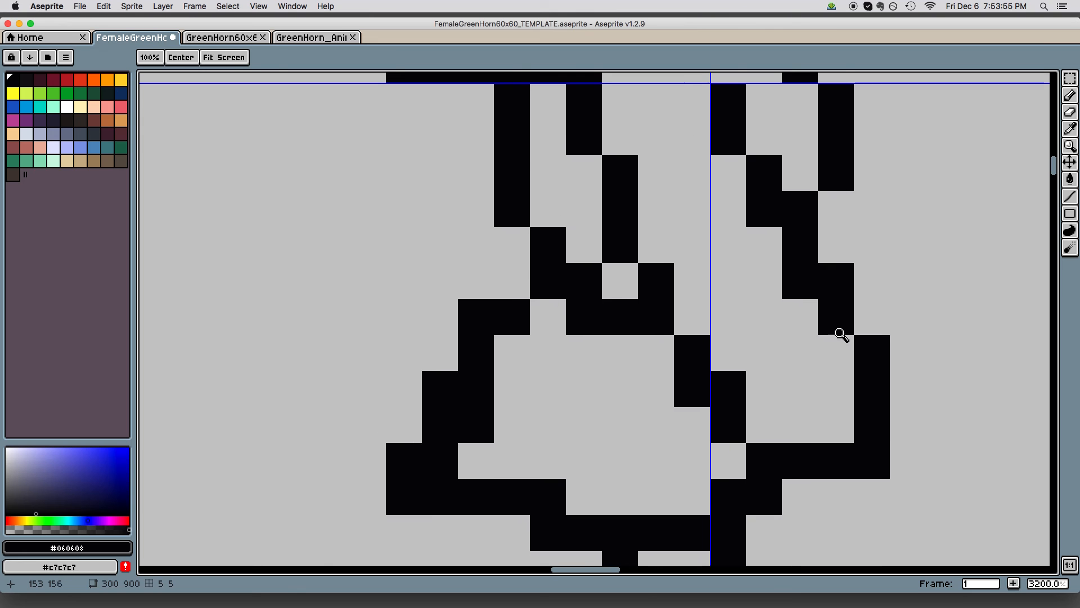
key(b)
click(524, 284)
key(e)
click(475, 317)
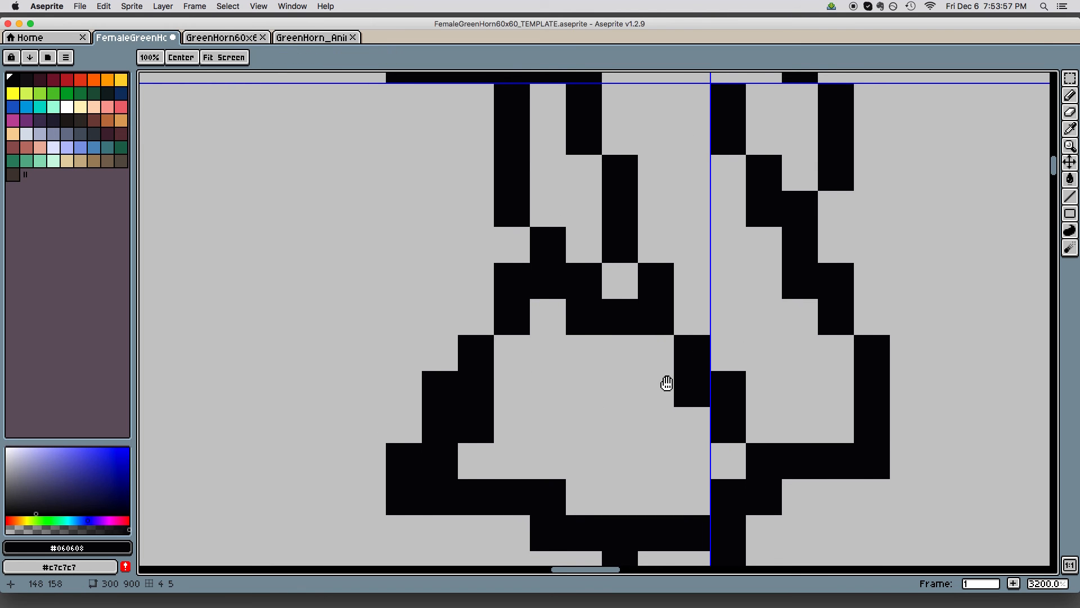
Thin the skirt's back edge to one pixel by erasing its doubled pixels and the protruding pixel at the hem's back corner
drag(666, 382, 694, 377)
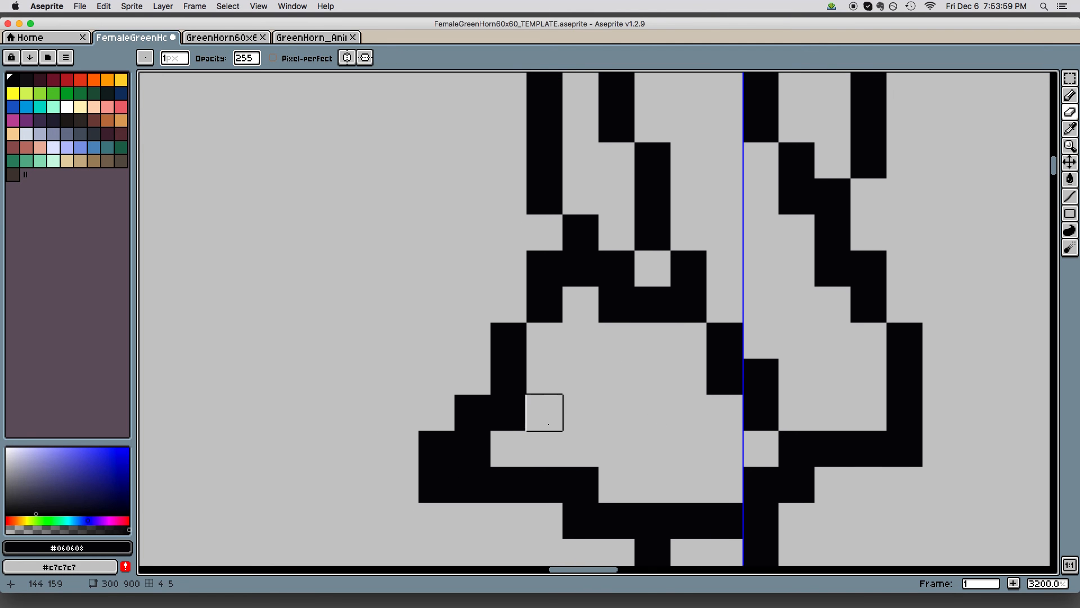
drag(622, 424, 761, 361)
right_click(488, 411)
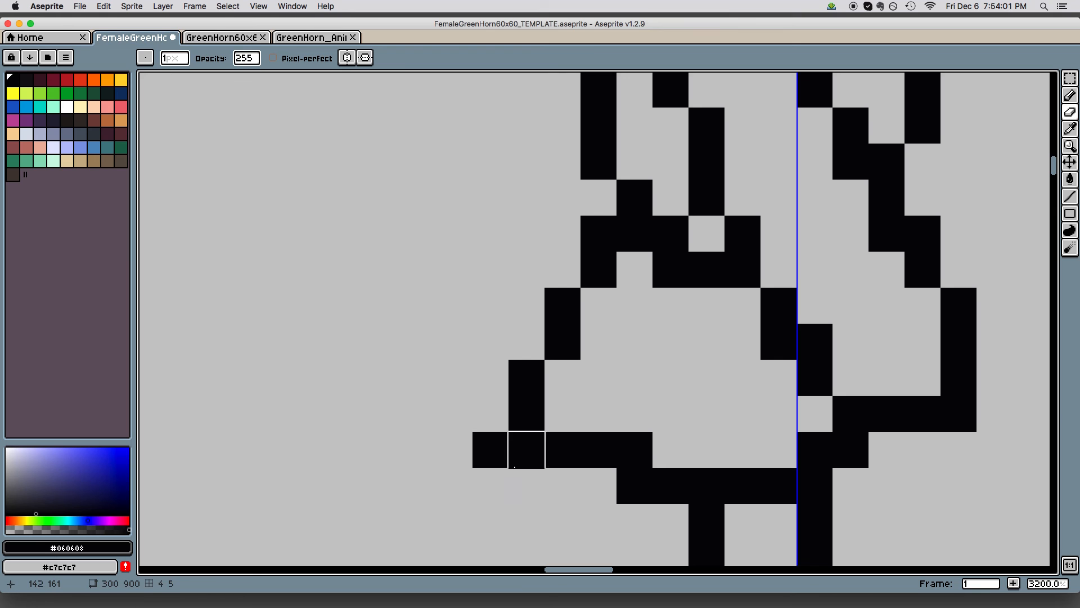
right_click(485, 442)
Erase the doubled corner pixel at the step in the hem and the leftover pixels between the front leg and hand
drag(748, 454, 701, 381)
right_click(588, 377)
mouse_move(900, 421)
mouse_down()
mouse_move(786, 414)
mouse_move(807, 428)
mouse_up()
mouse_move(837, 416)
mouse_down()
mouse_move(822, 451)
mouse_move(828, 443)
mouse_move(763, 444)
mouse_move(825, 436)
mouse_move(808, 442)
mouse_up()
Extend the hem forward past the front leg in black and turn it up one pixel to meet the hand
key(z)
click(777, 462)
click(815, 444)
key(e)
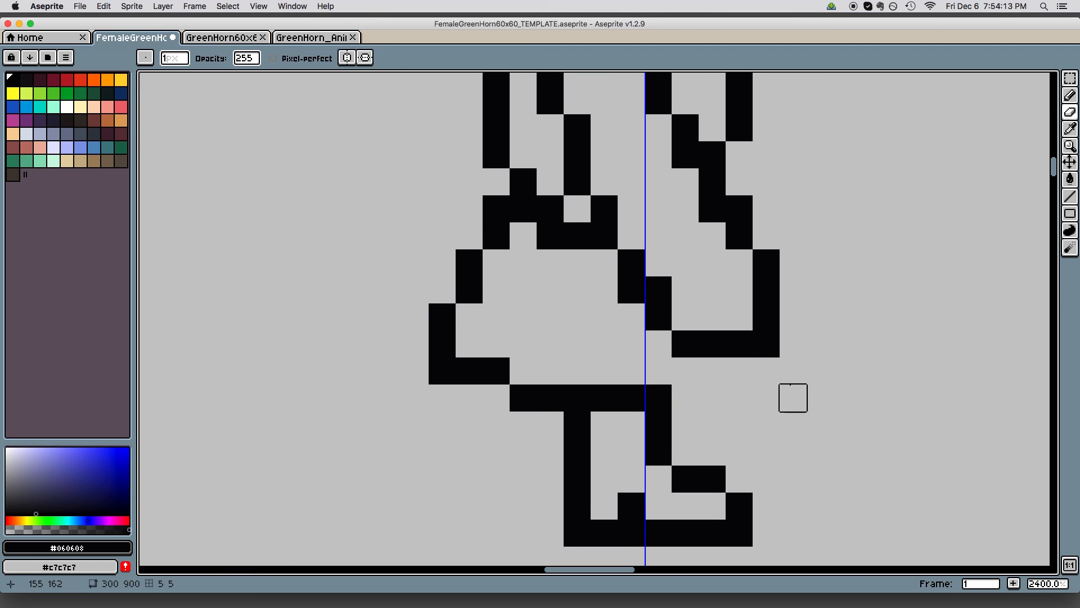
key(b)
click(696, 391)
drag(690, 391, 747, 374)
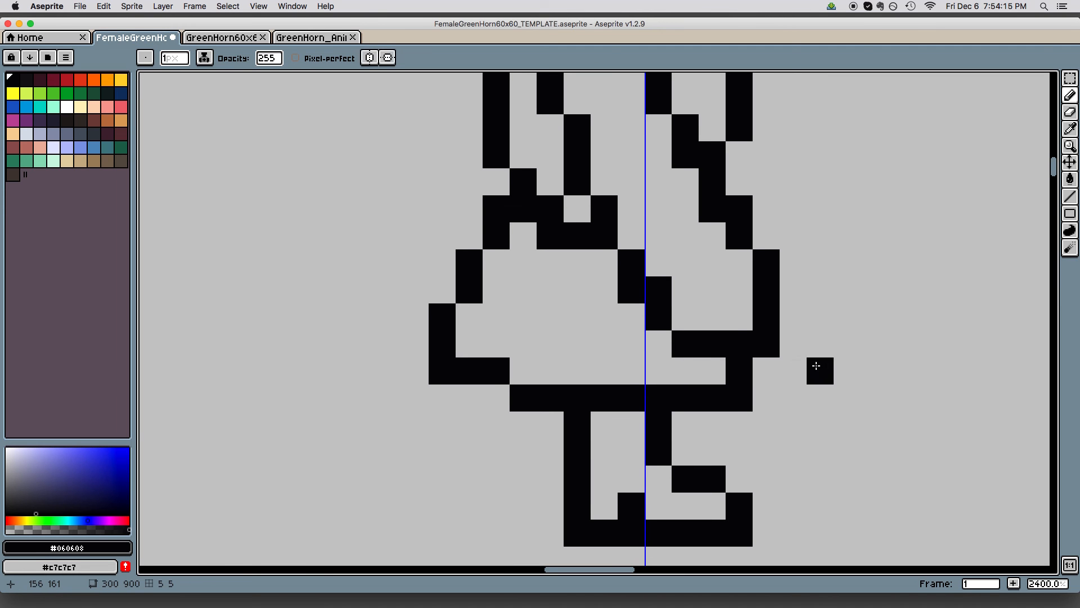
key(space)
drag(886, 367, 895, 339)
key(z)
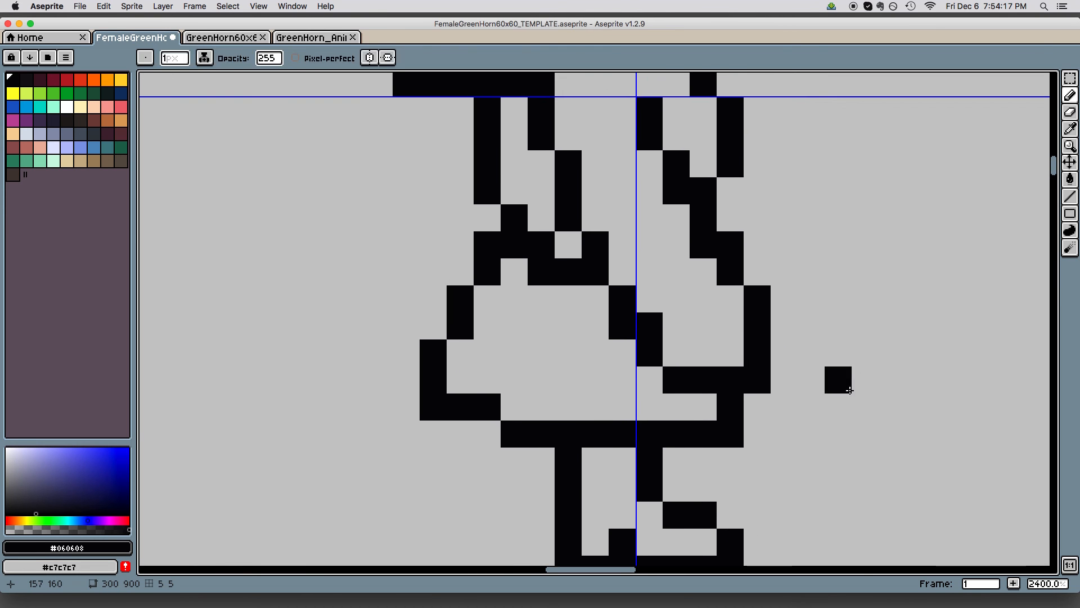
right_click(838, 381)
right_click(847, 391)
right_click(838, 415)
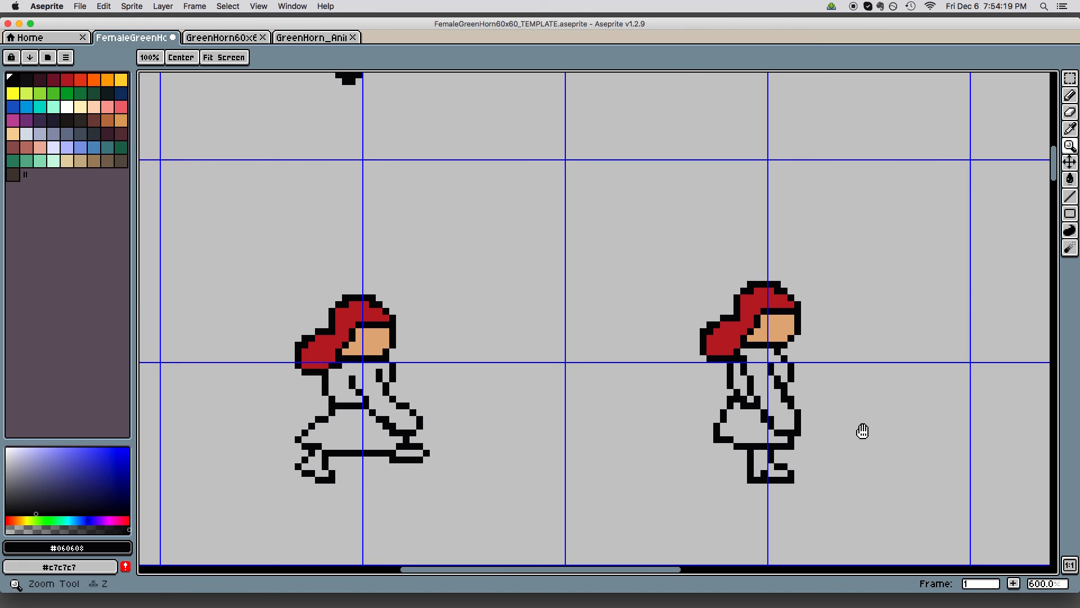
Erase the doubled corner pixels along both sides of the back arm in the next side-view stride frame
scroll(876, 439, right, 10)
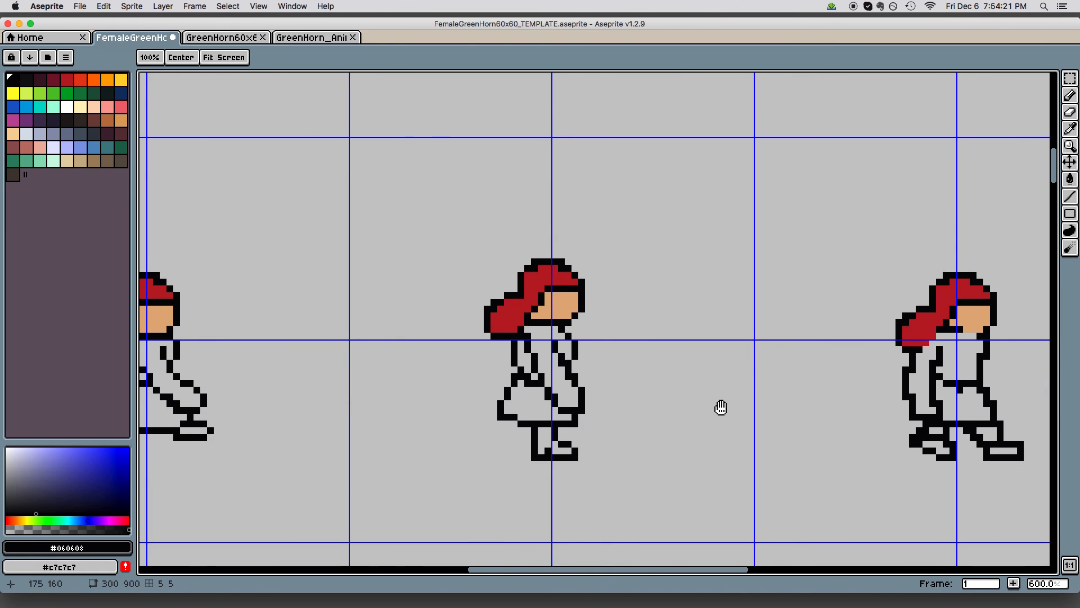
scroll(934, 445, right, 1)
scroll(876, 436, right, 8)
scroll(810, 413, down, 2)
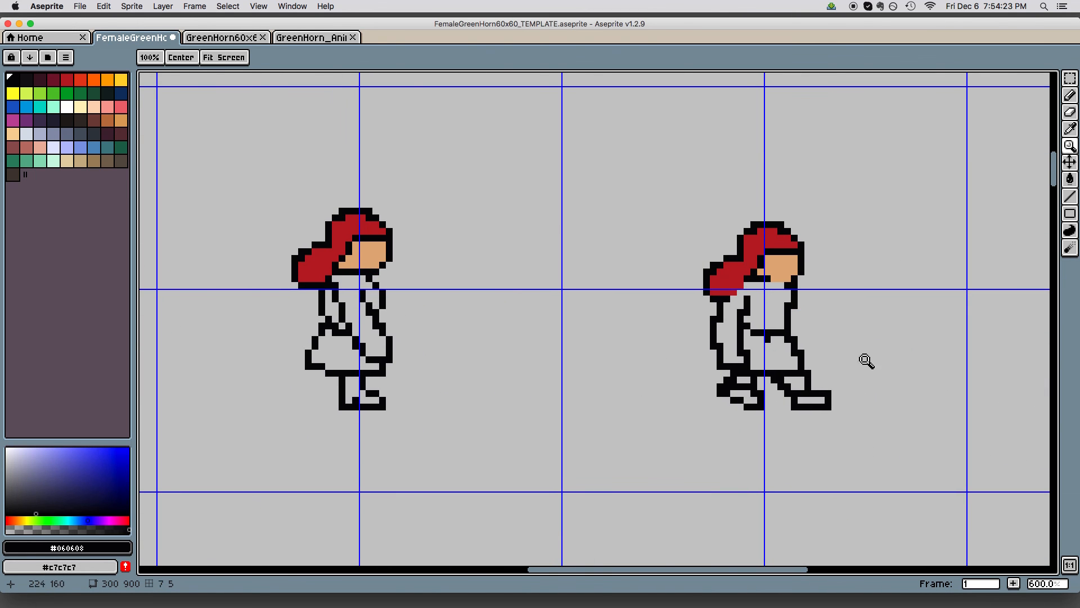
scroll(816, 366, right, 3)
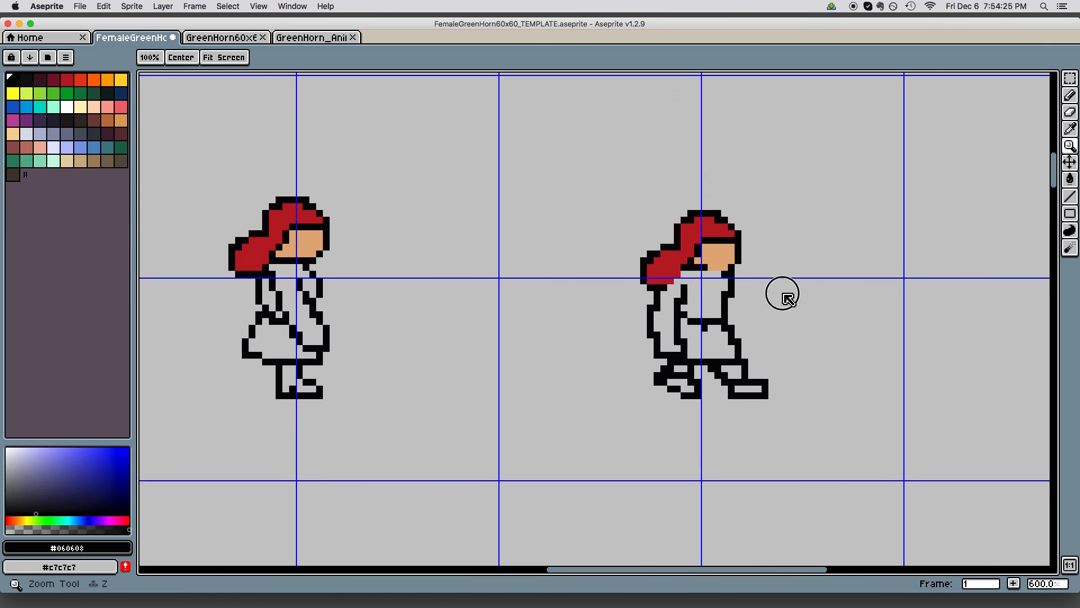
scroll(785, 327, up, 4)
scroll(785, 326, left, 5)
scroll(822, 354, up, 3)
key(e)
click(612, 286)
scroll(619, 326, down, 1)
click(535, 307)
scroll(646, 321, down, 2)
click(528, 379)
scroll(662, 385, down, 1)
click(608, 409)
scroll(788, 355, down, 2)
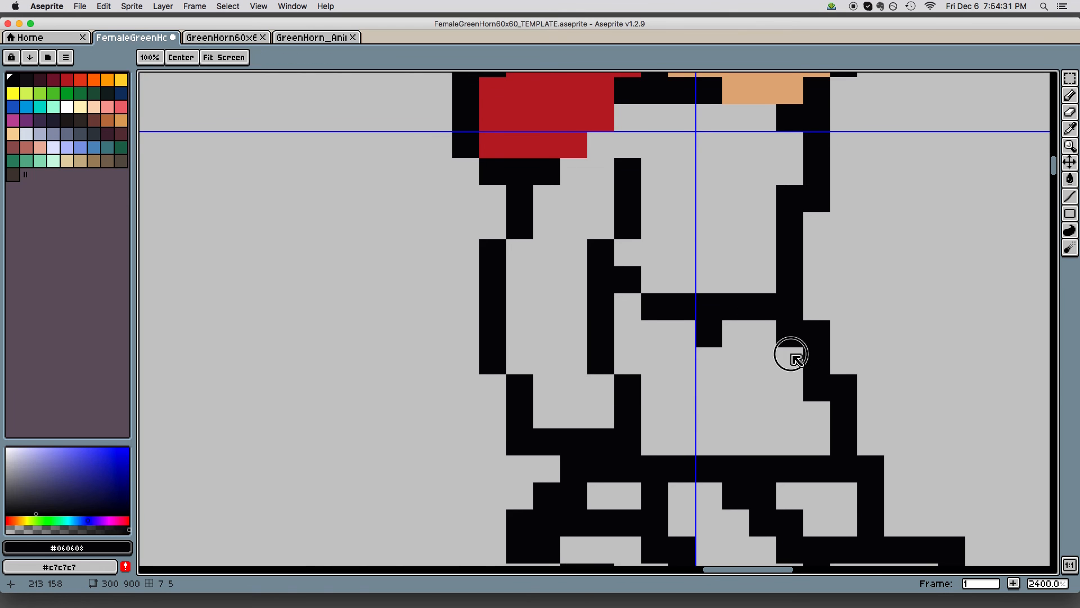
Erase the stray pixel beneath the waistline and the doubled corner pixel on the torso's front edge
scroll(740, 318, right, 3)
scroll(739, 318, right, 1)
scroll(739, 317, up, 1)
click(621, 304)
scroll(759, 475, up, 4)
scroll(760, 475, right, 2)
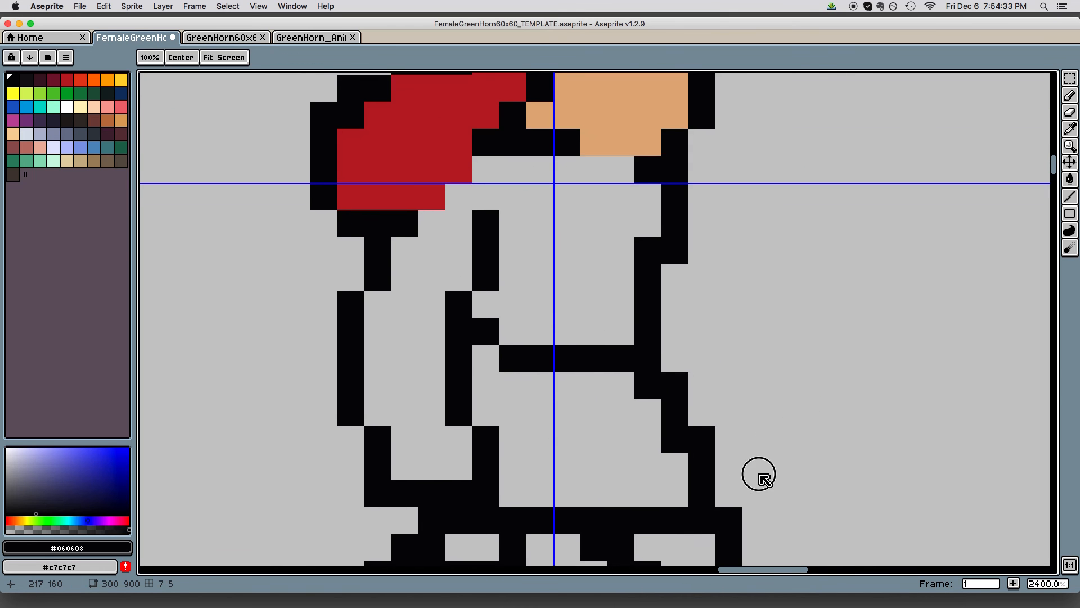
scroll(808, 413, up, 5)
scroll(808, 413, left, 1)
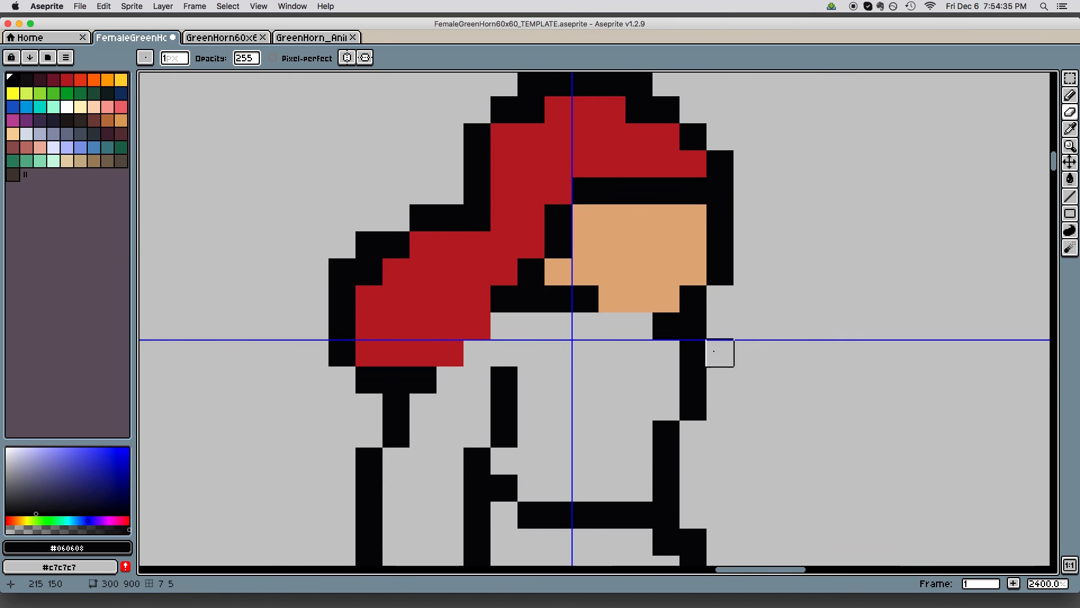
Thin the skirt's front edge to one pixel by erasing the doubled pixels at its steps
scroll(791, 333, down, 9)
scroll(814, 389, left, 1)
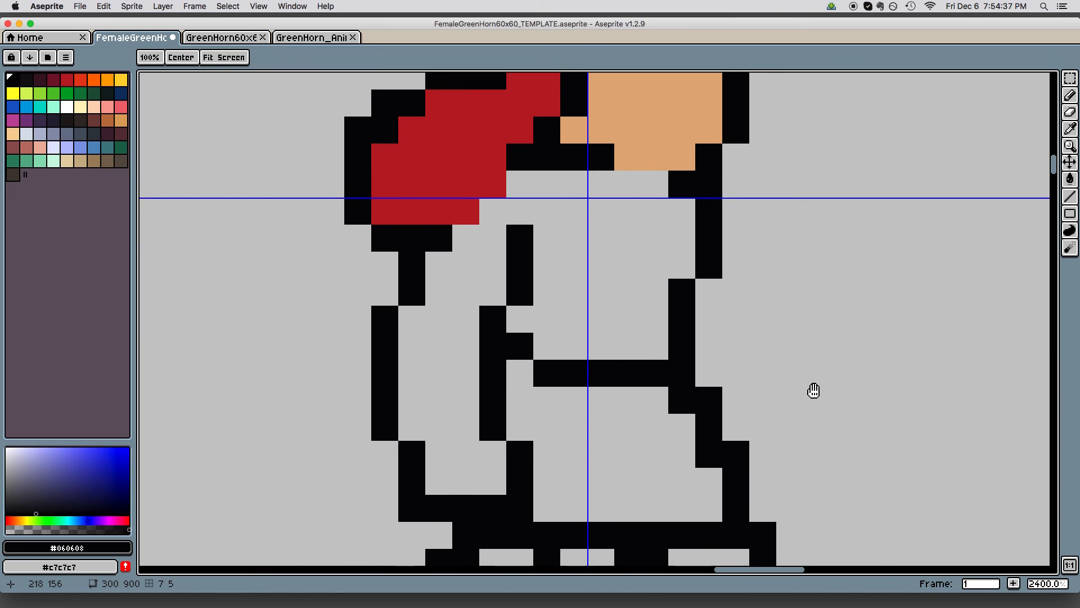
click(727, 276)
key(space)
drag(781, 328, 780, 323)
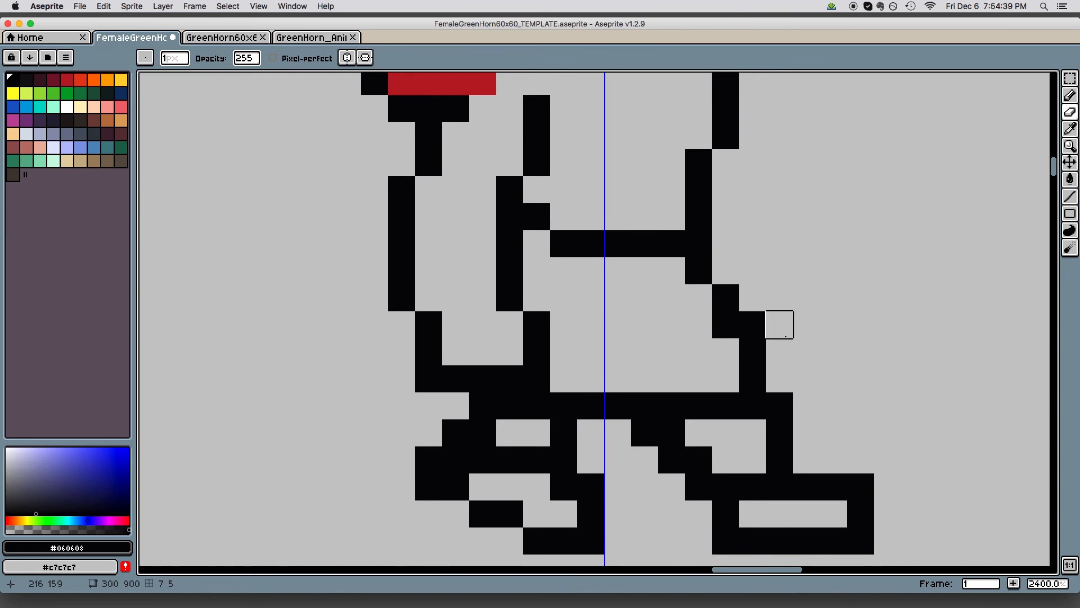
click(753, 325)
key(space)
scroll(835, 385, down, 2)
scroll(821, 366, right, 1)
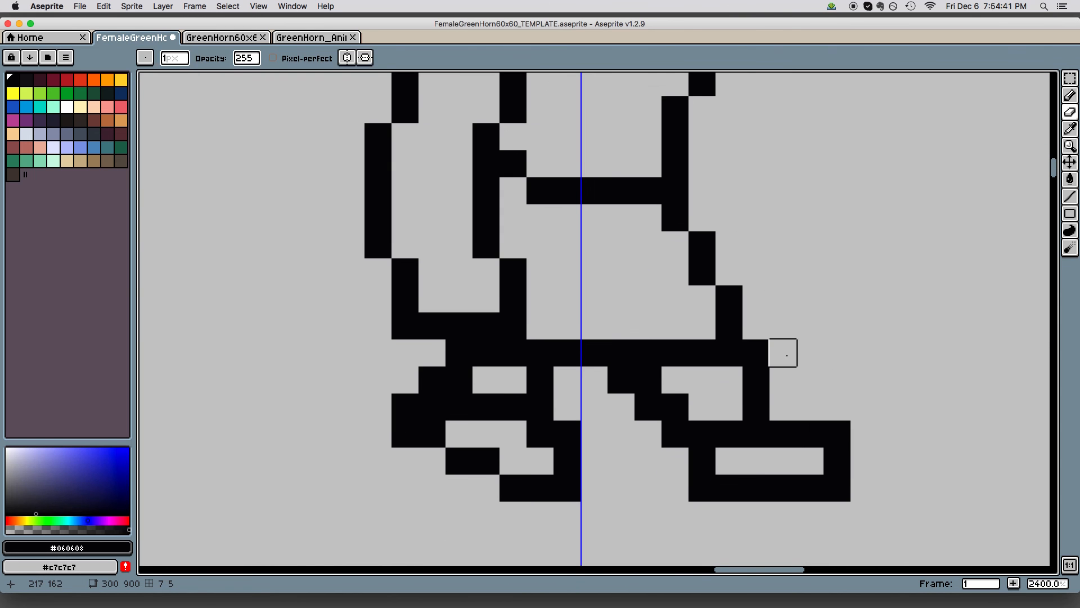
Erase the doubled pixels along the front leg's rear edge and the protruding pixel at the hem's front corner
key(space)
click(647, 406)
click(621, 380)
click(682, 433)
key(space)
drag(896, 454, 907, 500)
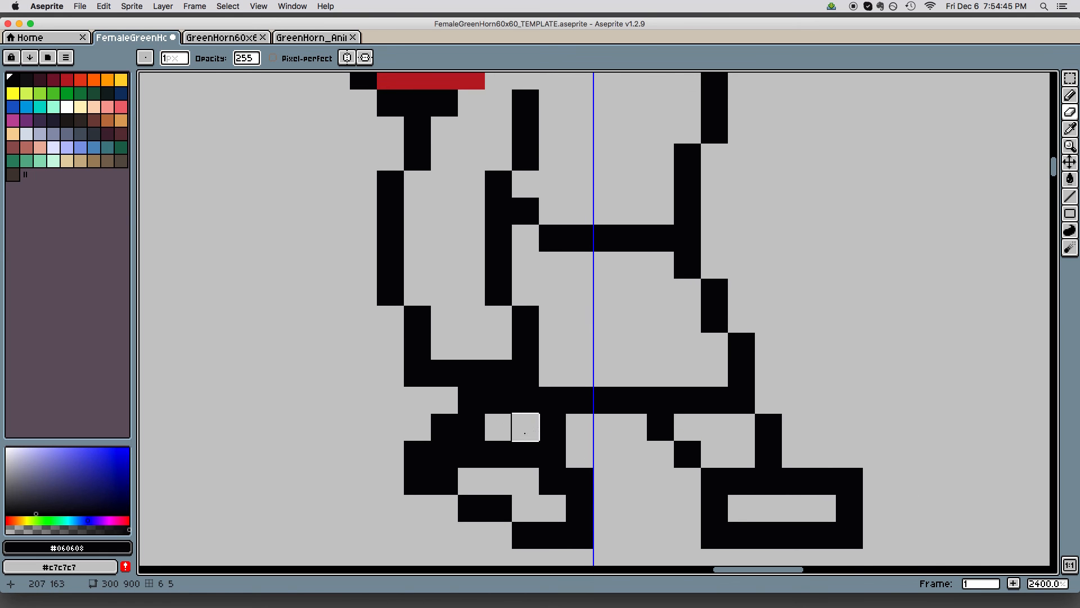
Thin the rear leg and foot outline by erasing its doubled corner pixels and the inner connecting pixel
click(552, 454)
click(579, 481)
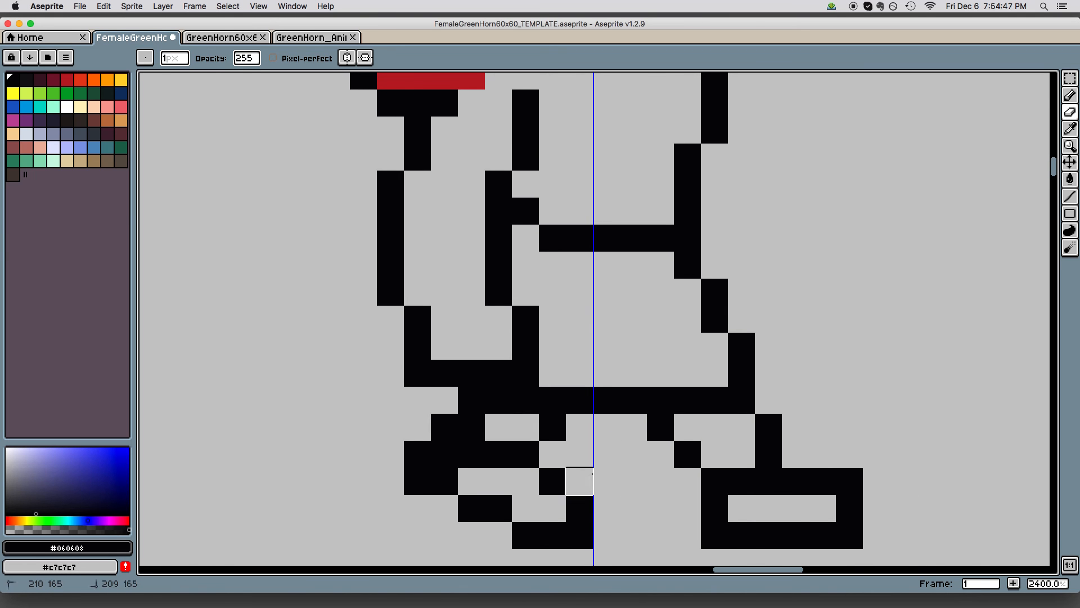
click(579, 535)
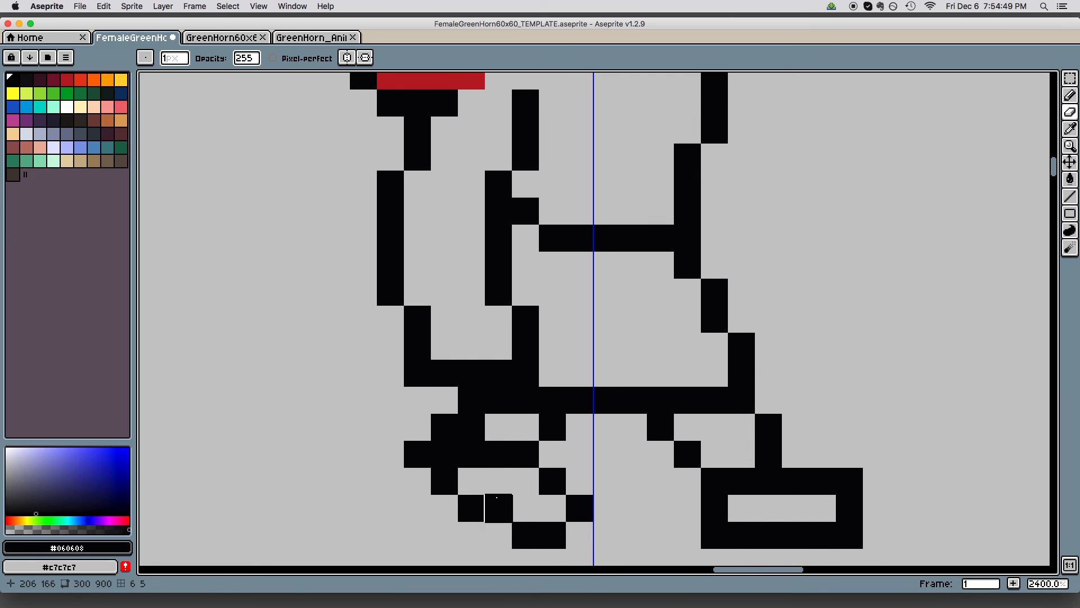
click(471, 454)
key(space)
drag(673, 449, 686, 443)
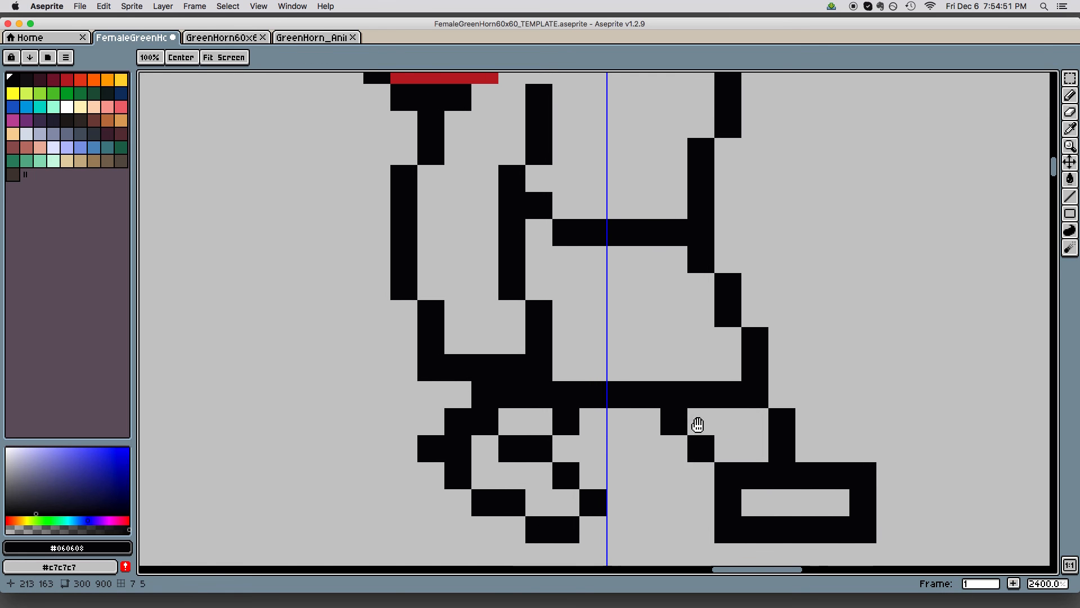
Extend the rear foot's sole by one black pixel at each end
key(b)
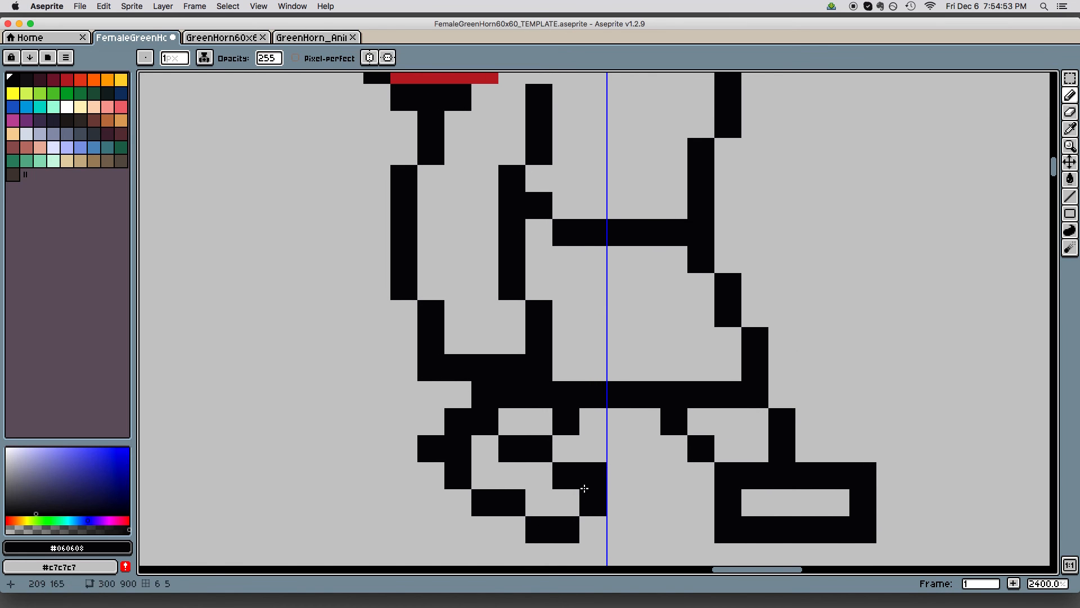
click(585, 521)
click(525, 520)
key(space)
drag(716, 439, 709, 431)
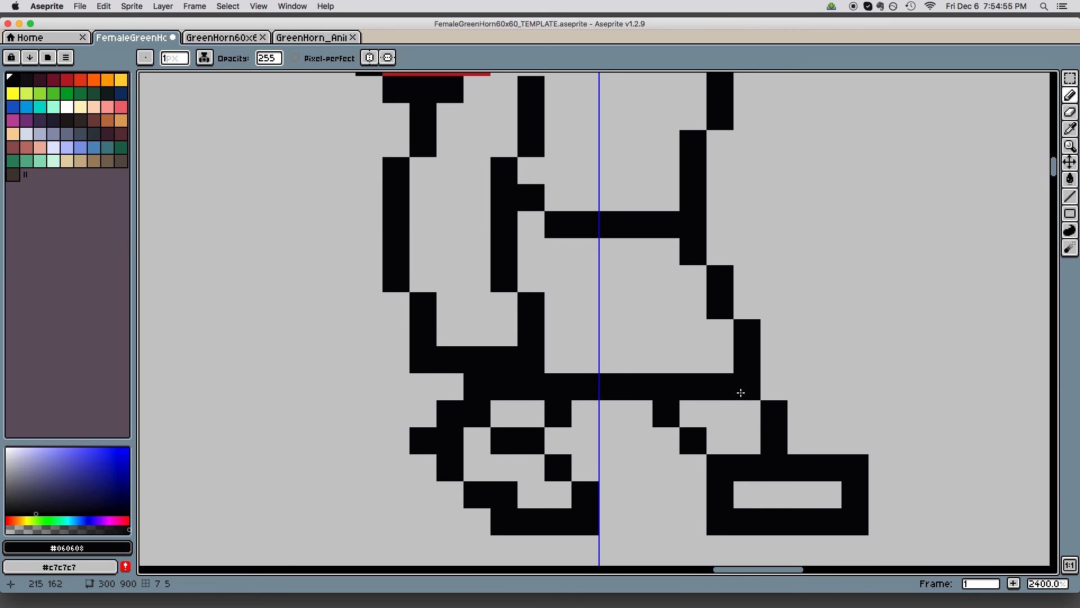
Add a black pixel behind the front foot's heel, directly below the leg's rear edge
key(space)
drag(855, 359, 843, 361)
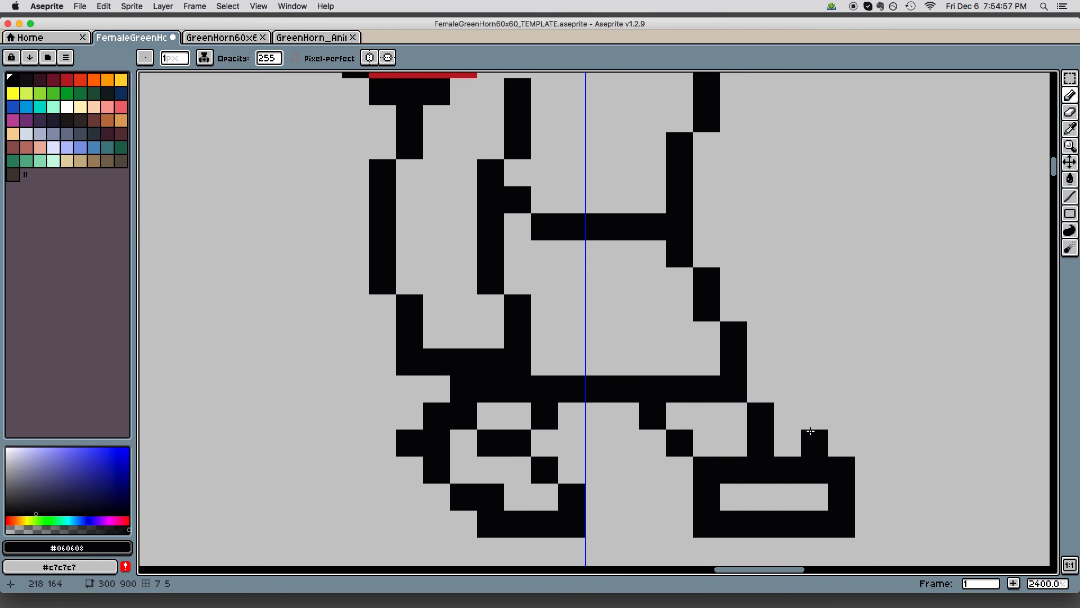
click(666, 441)
click(680, 470)
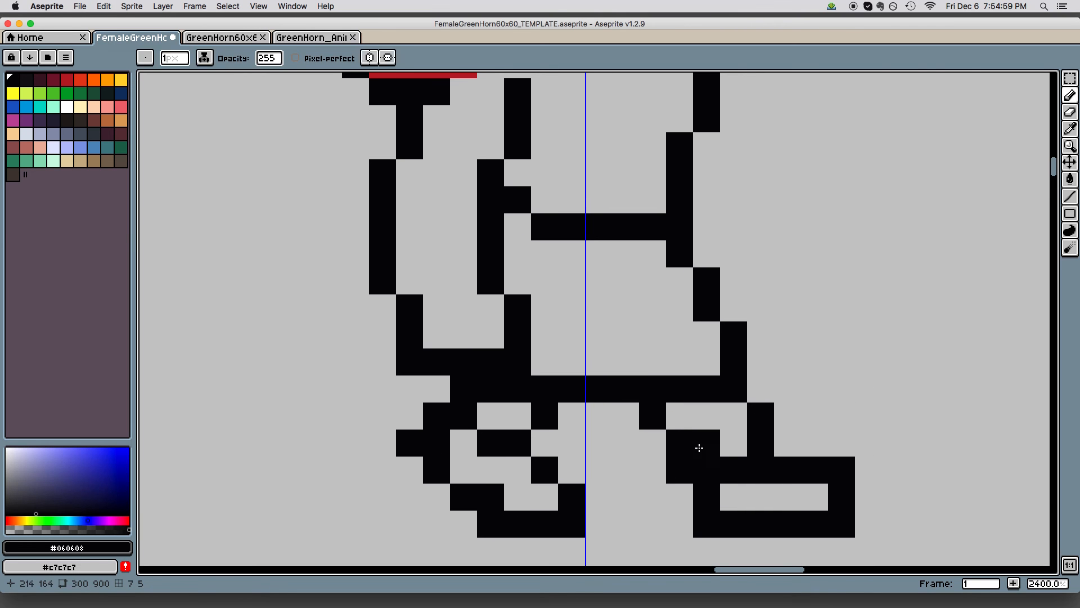
key(z)
scroll(868, 386, down, 2)
scroll(822, 412, down, 1)
key(space)
drag(873, 383, 825, 431)
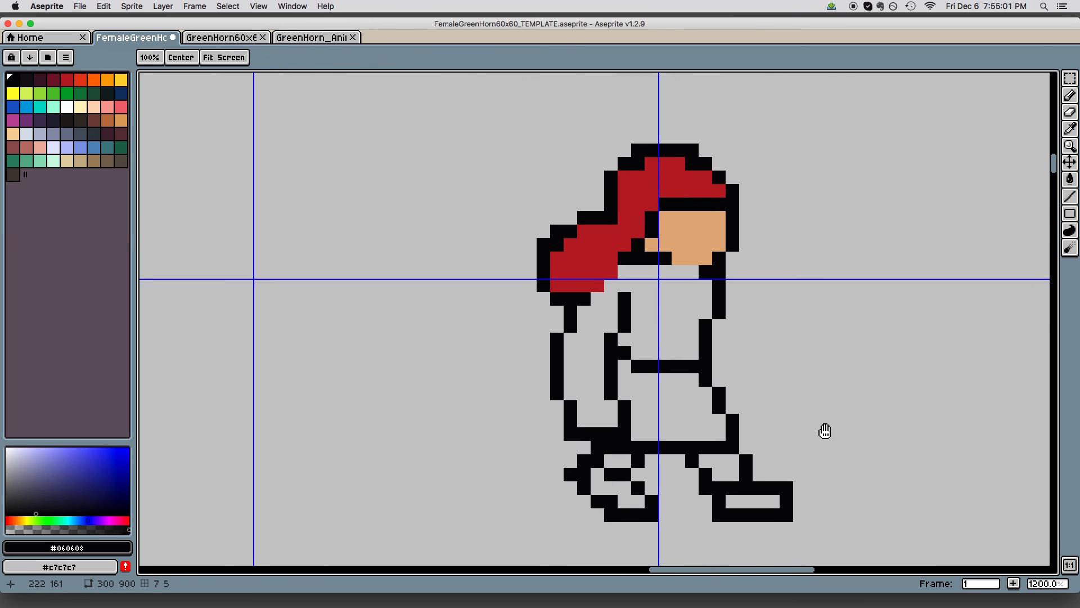
scroll(846, 406, down, 3)
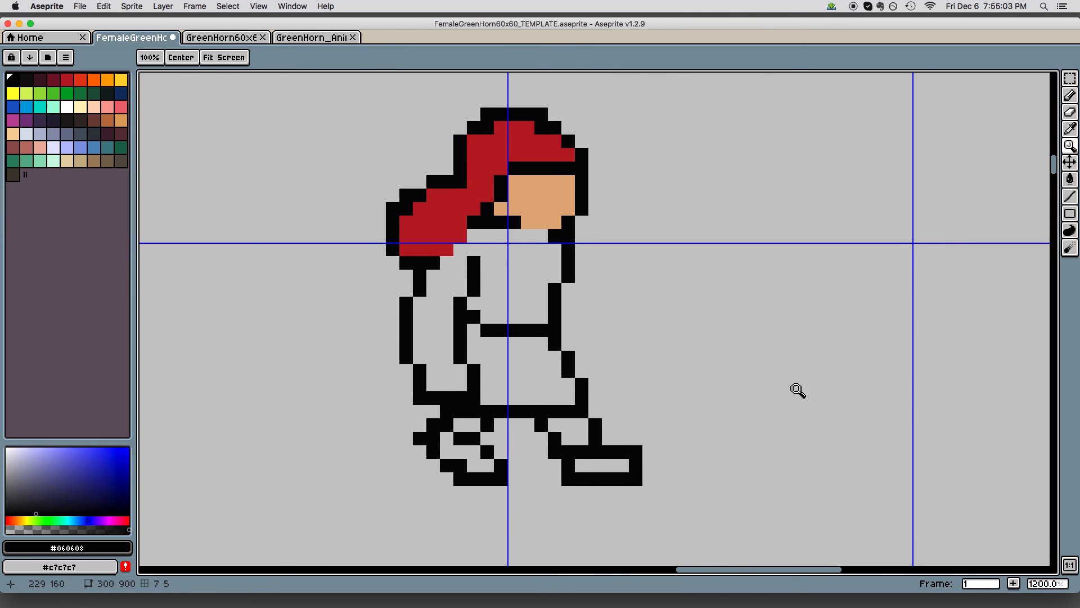
drag(816, 439, 846, 357)
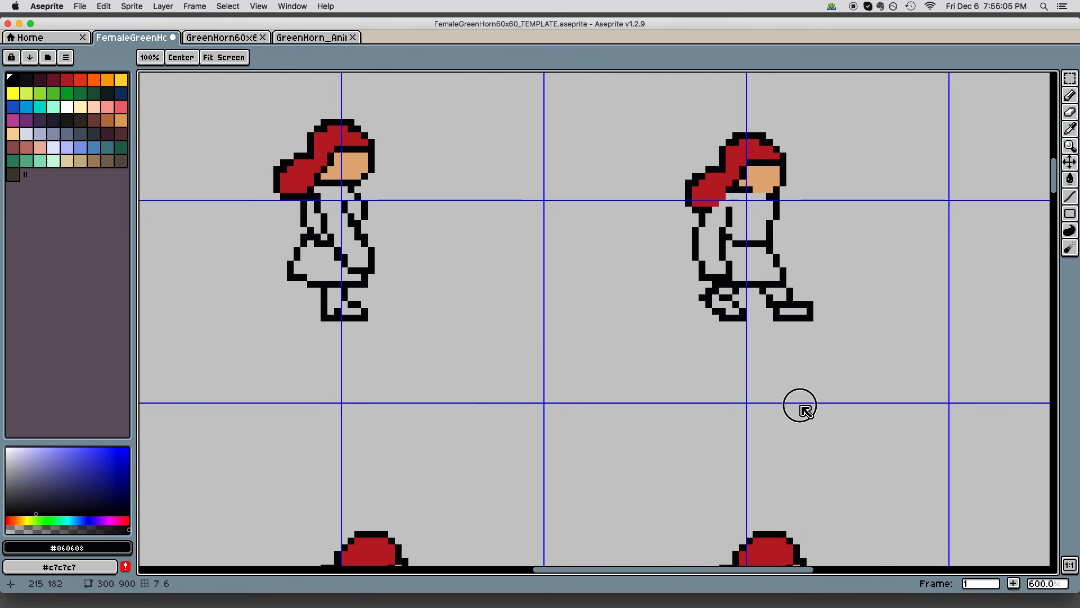
drag(801, 403, 810, 386)
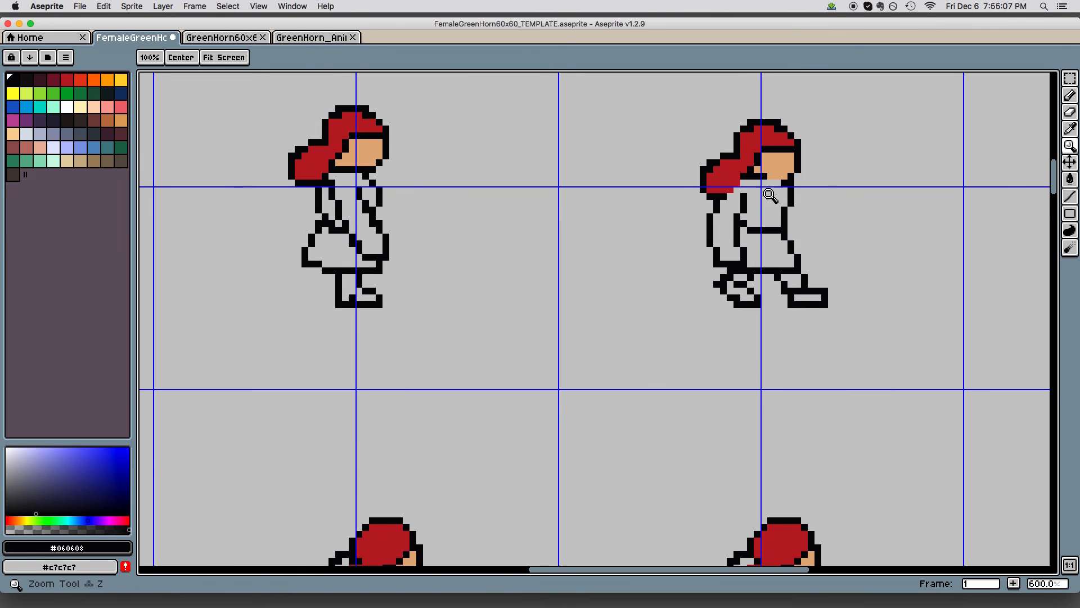
Close the gap under the stride frame's chin with a short black line of pixels
scroll(849, 286, up, 4)
drag(868, 229, 825, 366)
key(b)
drag(726, 297, 747, 296)
drag(873, 402, 868, 391)
mouse_move(856, 455)
mouse_down()
mouse_move(810, 460)
mouse_move(900, 374)
mouse_up()
scroll(849, 454, down, 1)
drag(860, 436, 883, 383)
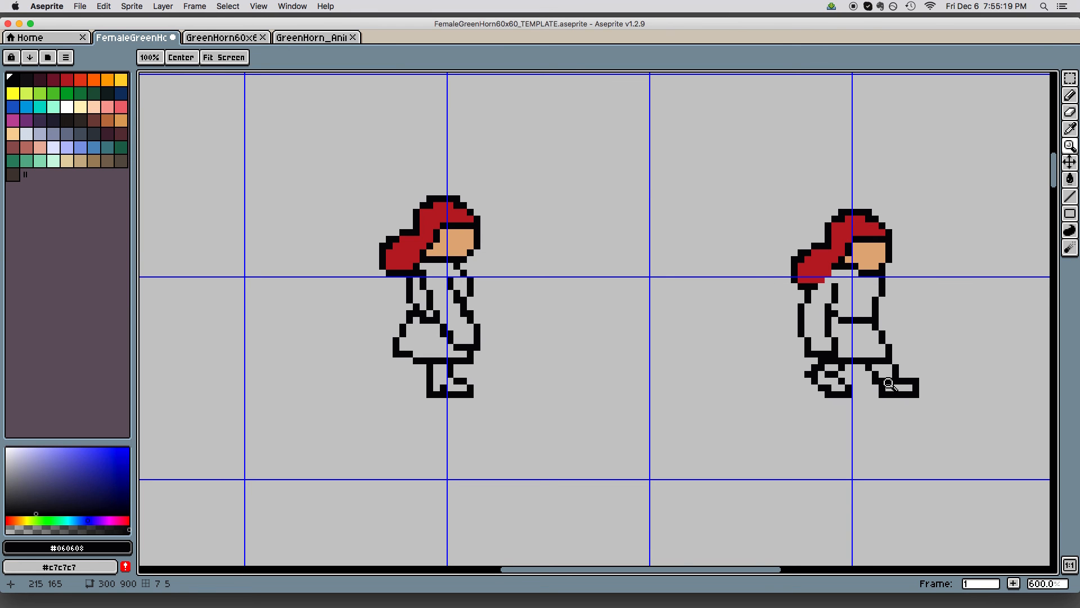
Fill the gap pixel beside the hair's lower edge in black on the second frame of the row below
drag(788, 386, 755, 352)
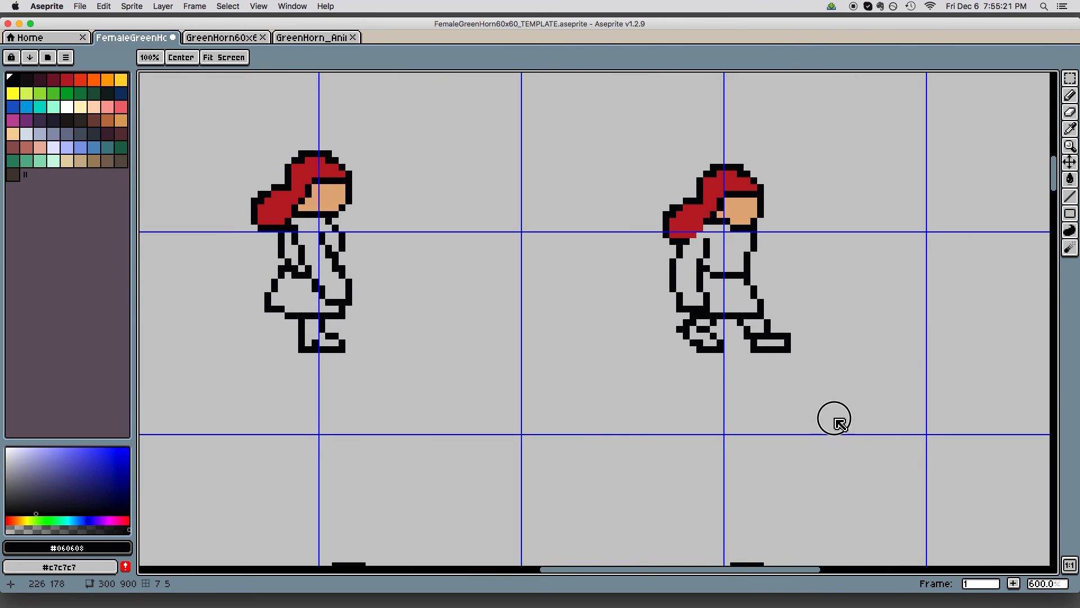
drag(850, 404, 858, 267)
drag(880, 379, 775, 403)
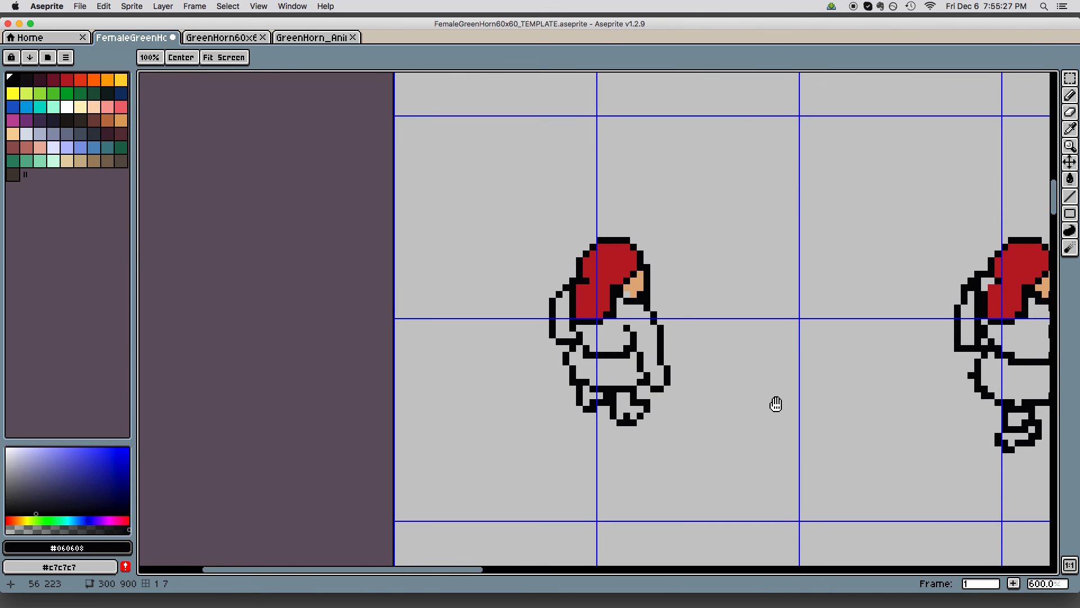
drag(683, 316, 578, 405)
drag(909, 400, 497, 393)
drag(701, 350, 575, 372)
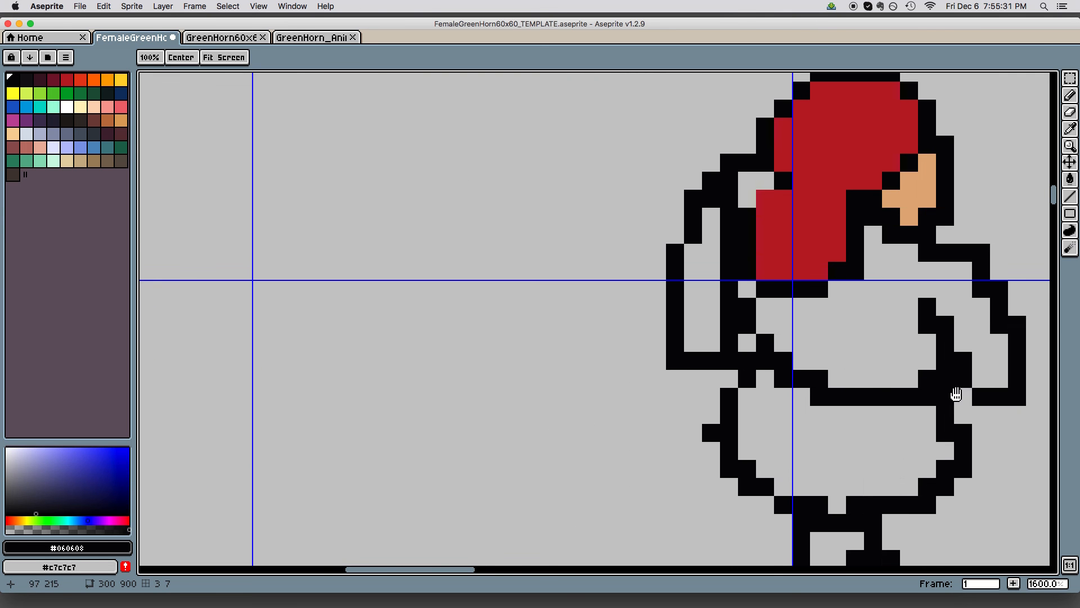
drag(960, 394, 707, 373)
drag(586, 292, 654, 389)
key(b)
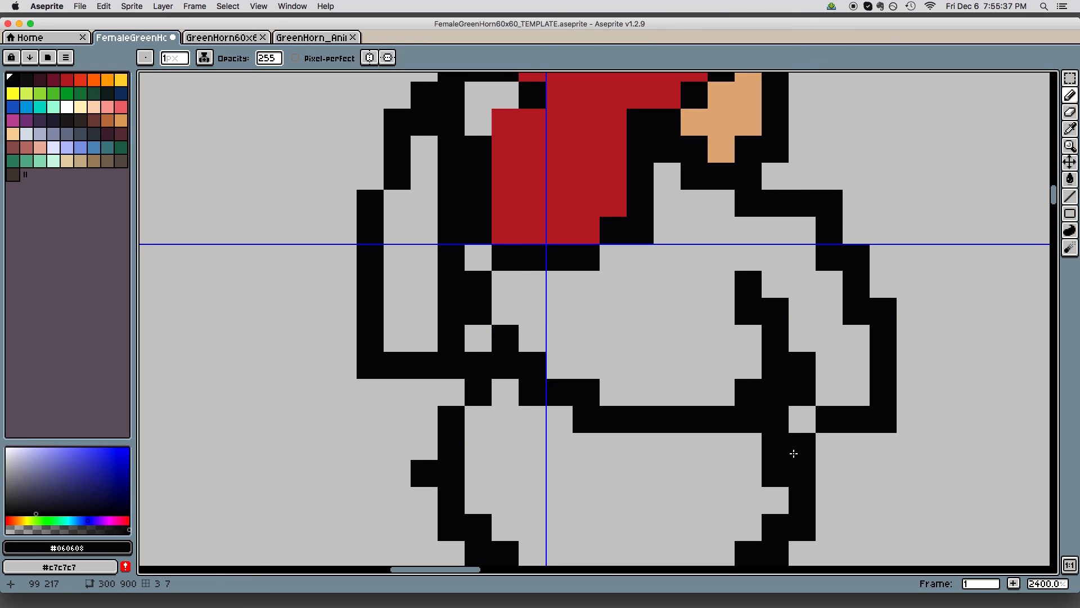
scroll(788, 389, up, 2)
scroll(787, 388, right, 1)
Erase the doubled upper corner pixel and the lower outer corner pixel of the rear arm
key(e)
click(368, 180)
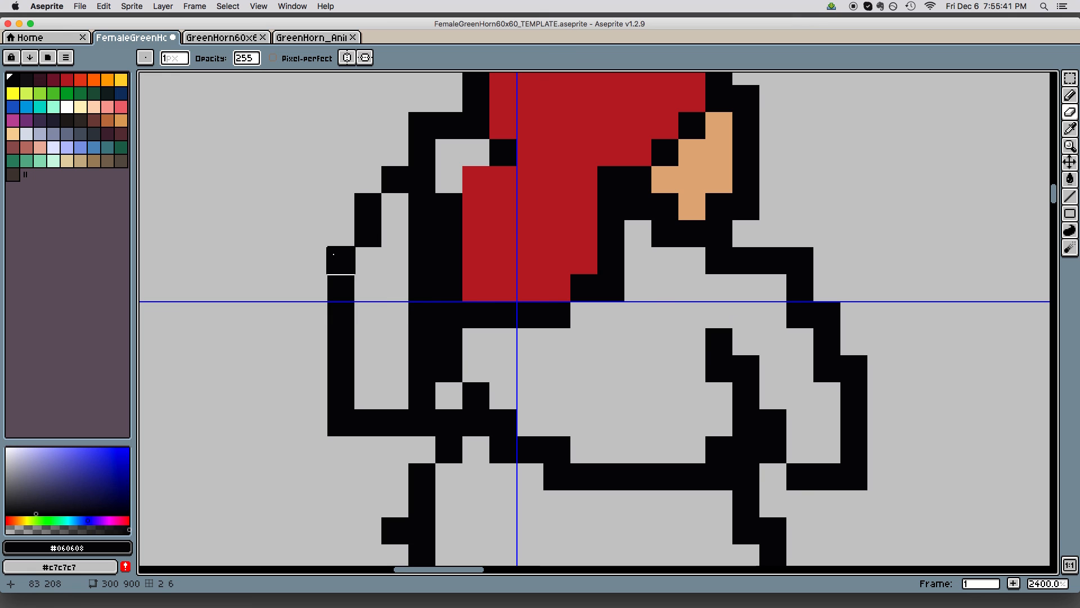
click(341, 422)
scroll(646, 422, right, 1)
scroll(646, 422, down, 2)
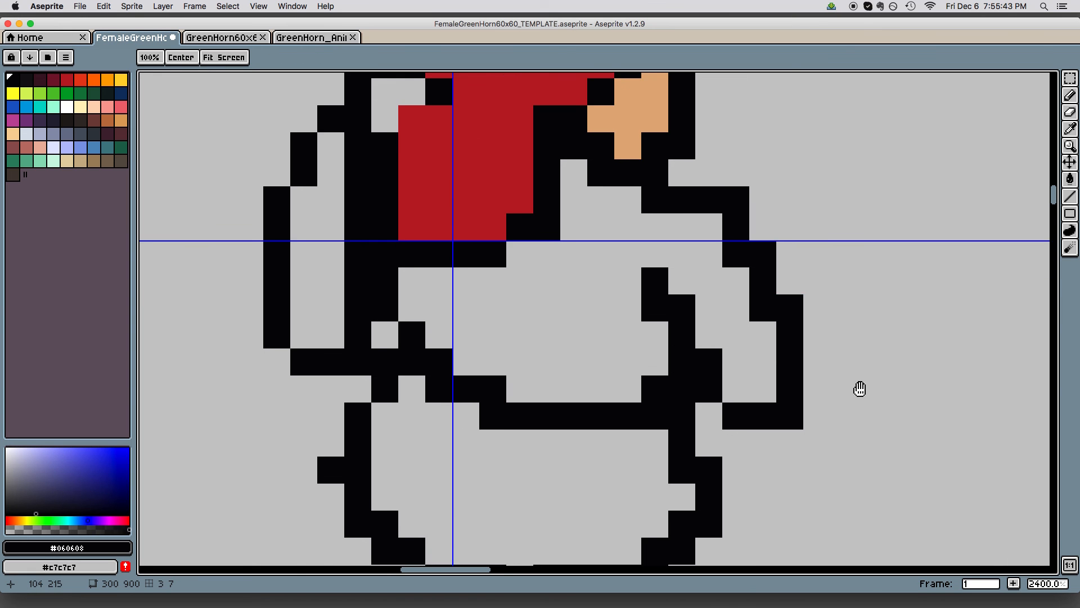
Erase the doubled corner pixels along the front arm's outer edge, from the shoulder down, and on its inner line
scroll(860, 388, right, 1)
click(664, 205)
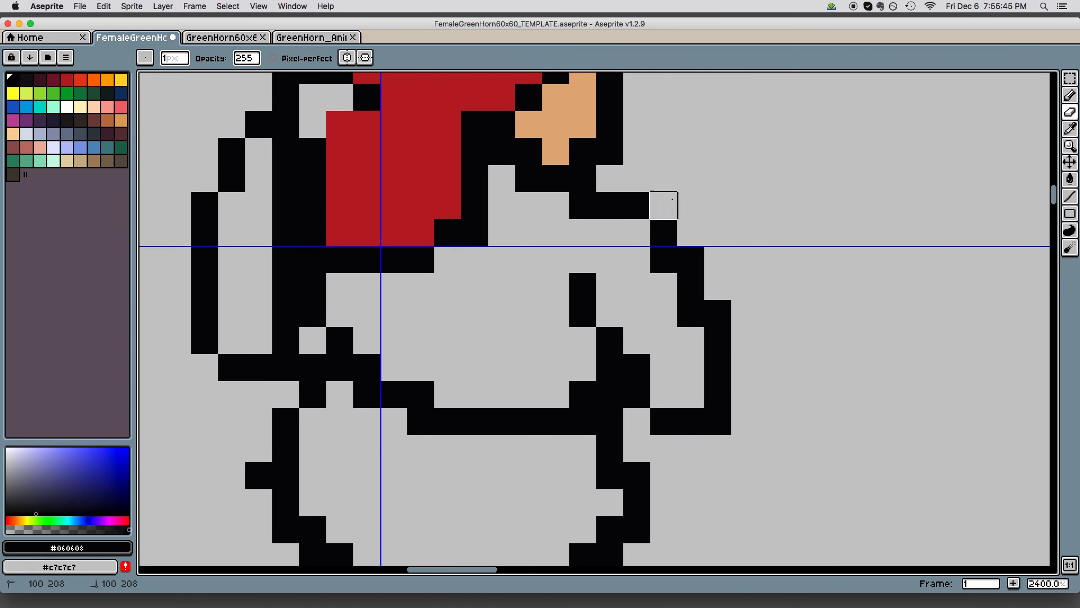
scroll(736, 345, up, 1)
scroll(735, 345, right, 1)
click(667, 281)
scroll(762, 349, down, 1)
scroll(762, 349, right, 1)
click(684, 329)
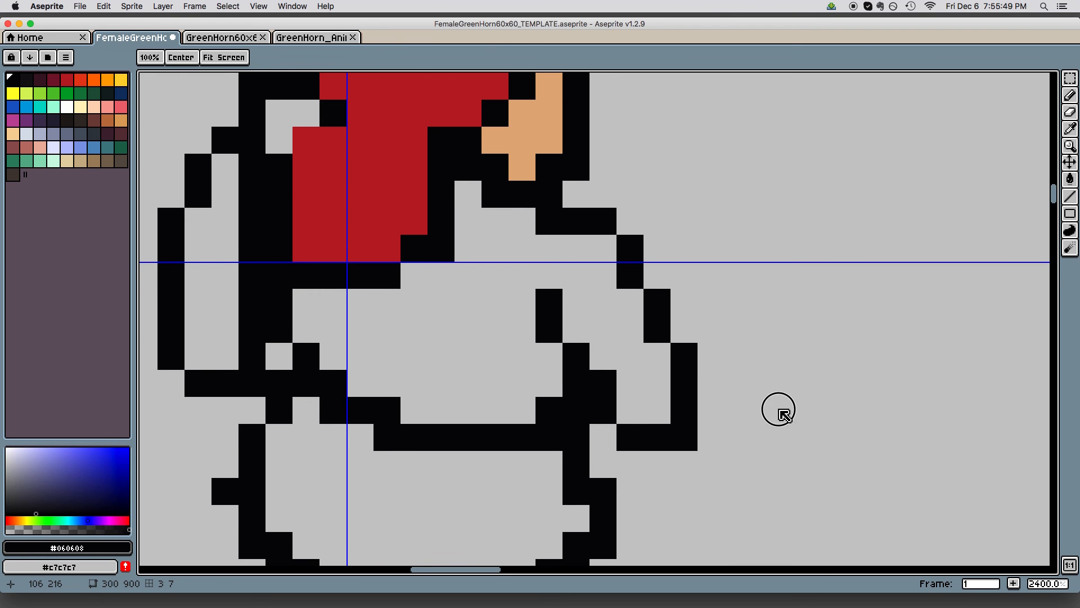
Thin the skirt's front edge to one pixel by erasing the doubled pixels where it curves into the hem
drag(780, 410, 720, 324)
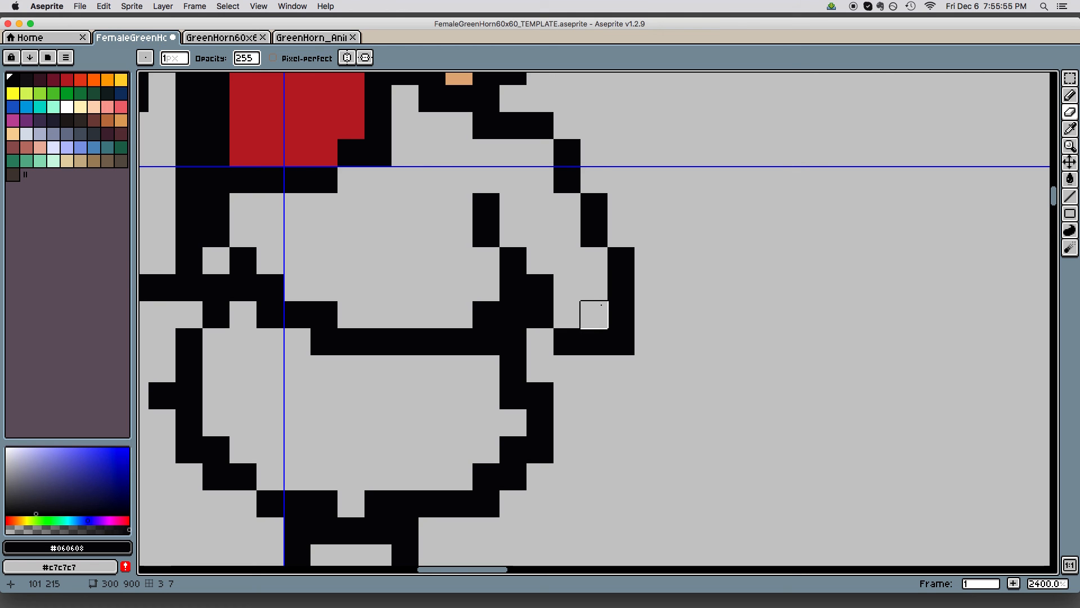
key(b)
mouse_move(738, 354)
mouse_down()
mouse_move(911, 330)
mouse_move(744, 351)
mouse_move(724, 322)
mouse_up()
key(e)
drag(737, 376, 734, 339)
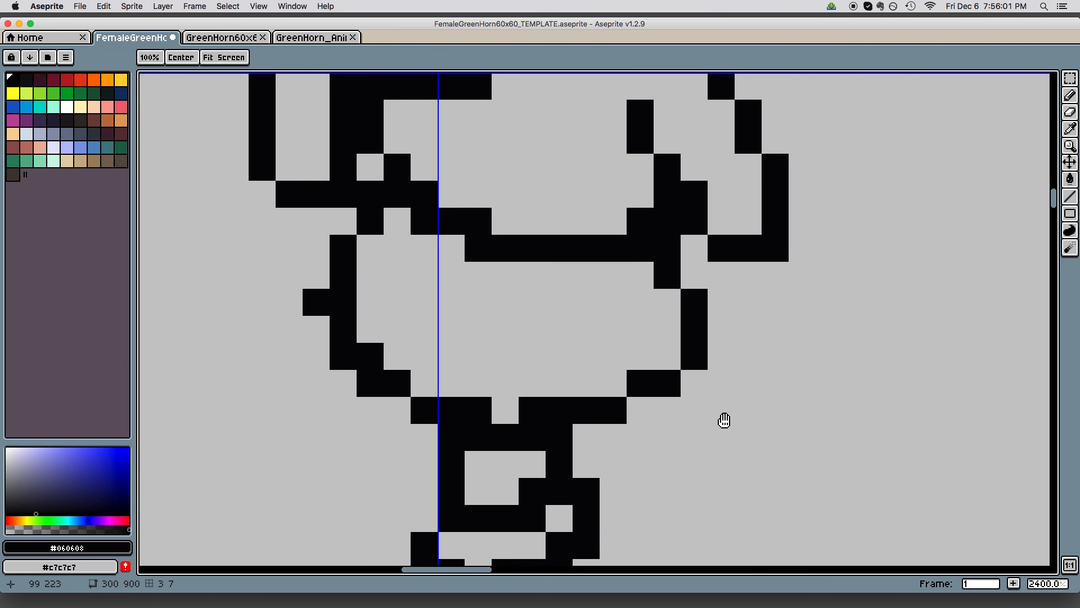
Erase the doubled hem pixels above the legs and the doubled pixels along the skirt's back edge
drag(667, 434, 721, 403)
drag(560, 403, 478, 403)
drag(664, 356, 734, 372)
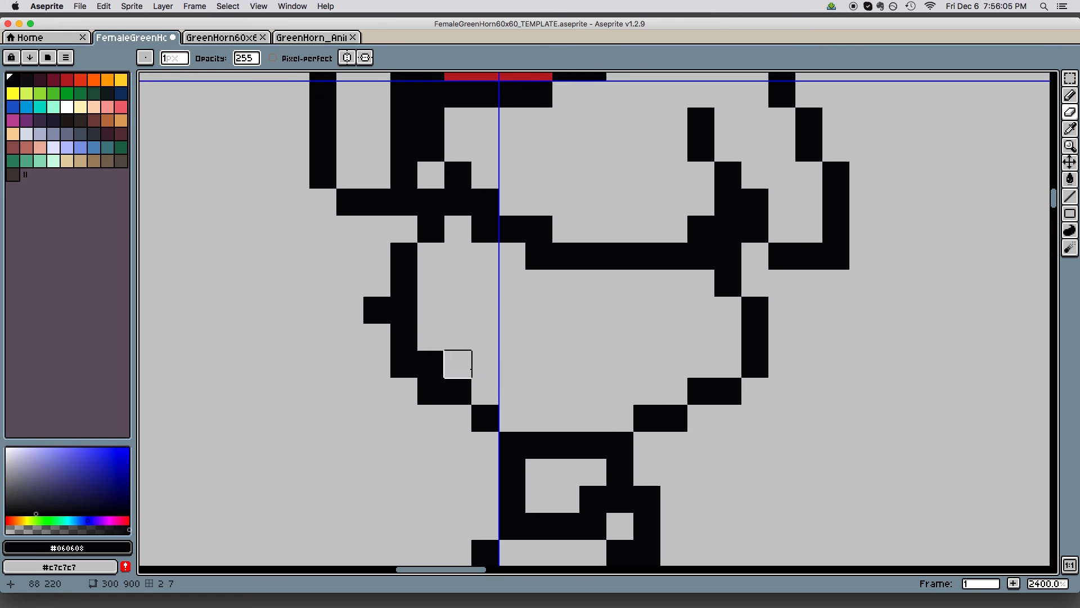
drag(653, 341, 671, 376)
click(422, 345)
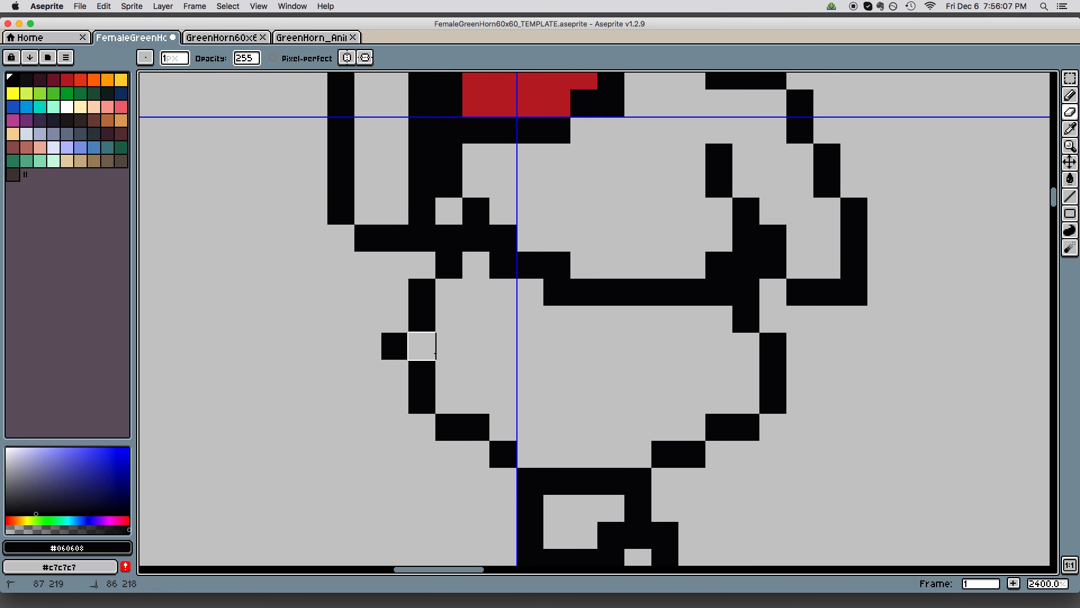
scroll(885, 362, down, 1)
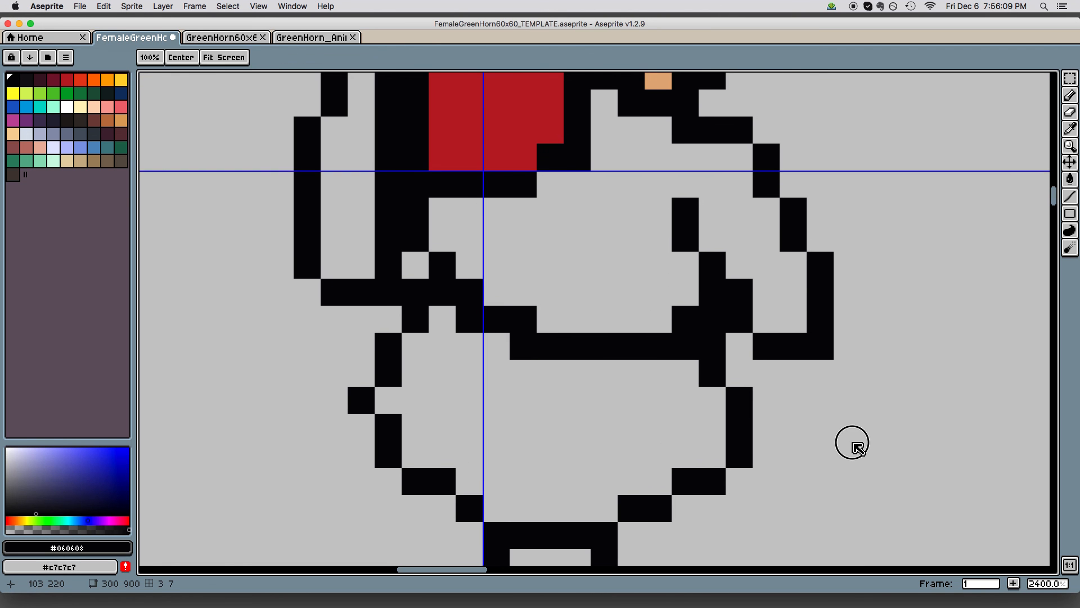
Erase the doubled black pixels between the rear arm and the back, below the hair and beside its upper back edge
scroll(816, 397, down, 1)
drag(833, 415, 784, 366)
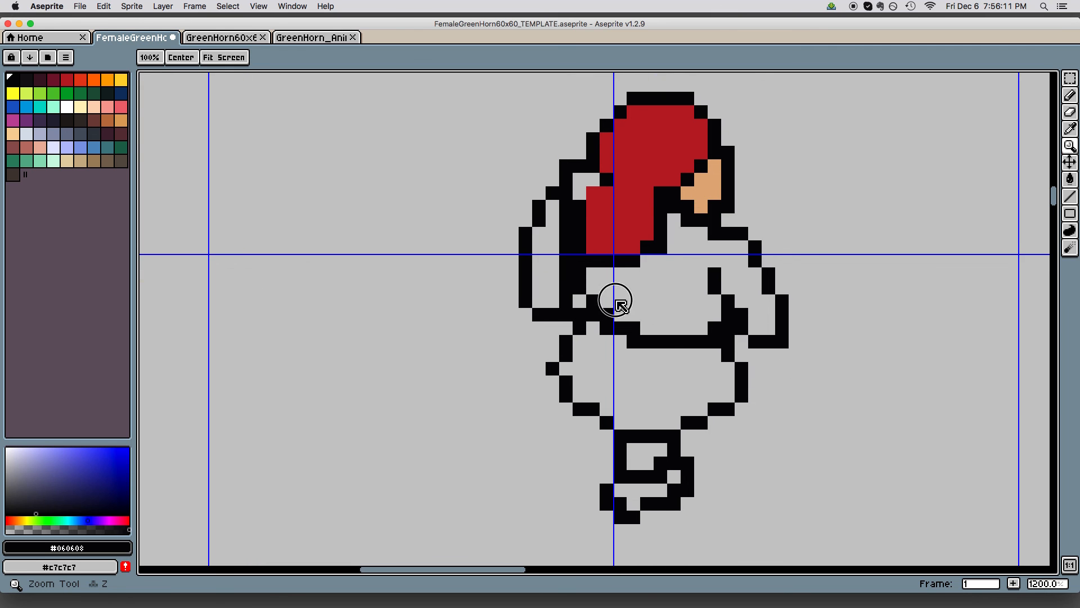
scroll(615, 301, up, 1)
drag(666, 338, 621, 357)
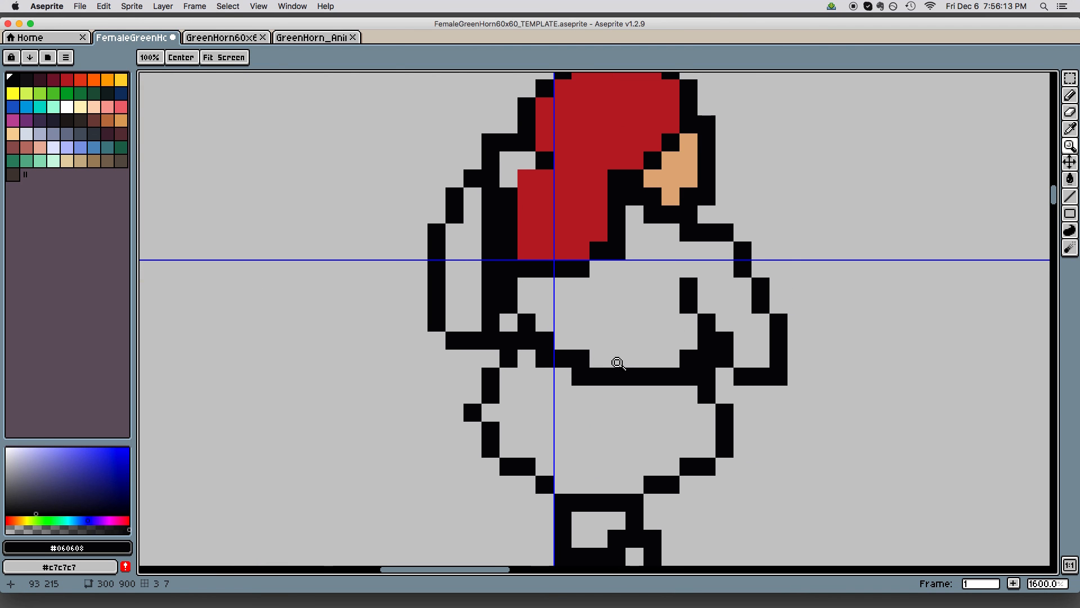
key(b)
click(616, 363)
key(e)
click(596, 337)
drag(509, 307, 491, 268)
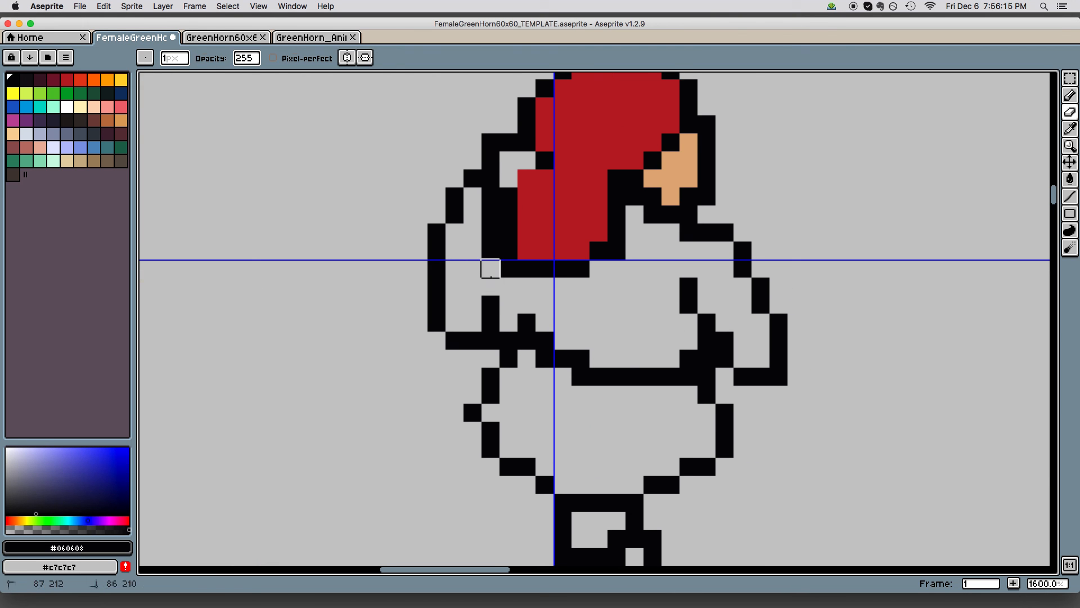
drag(780, 355, 779, 359)
drag(489, 199, 490, 219)
drag(753, 291, 751, 295)
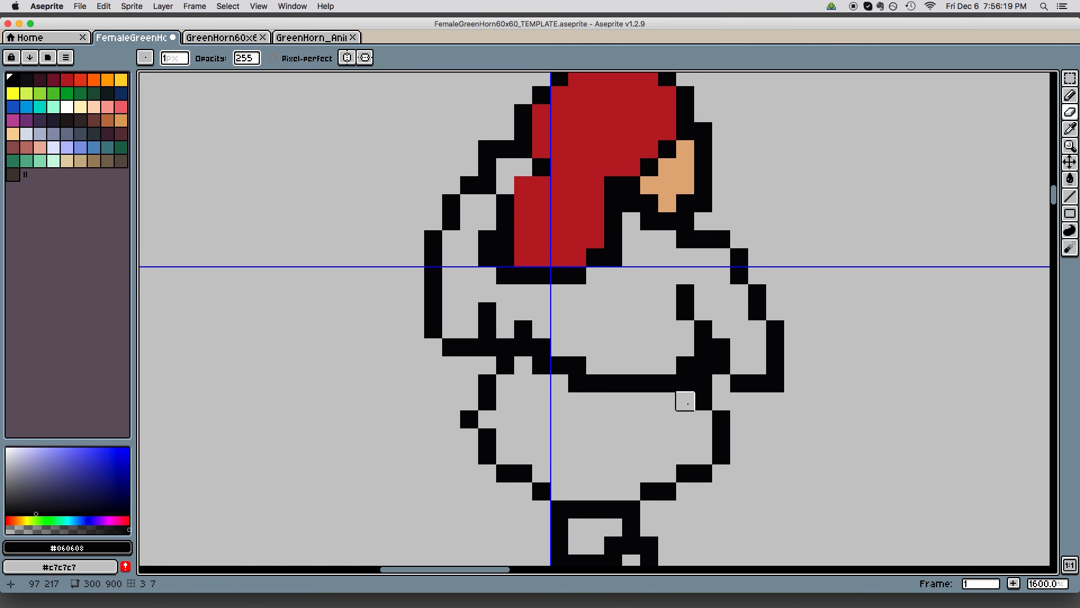
Draw a one-pixel vertical line for the back, from the bottom of the hair down to the waist
key(b)
click(528, 301)
click(524, 311)
drag(560, 347, 564, 349)
key(e)
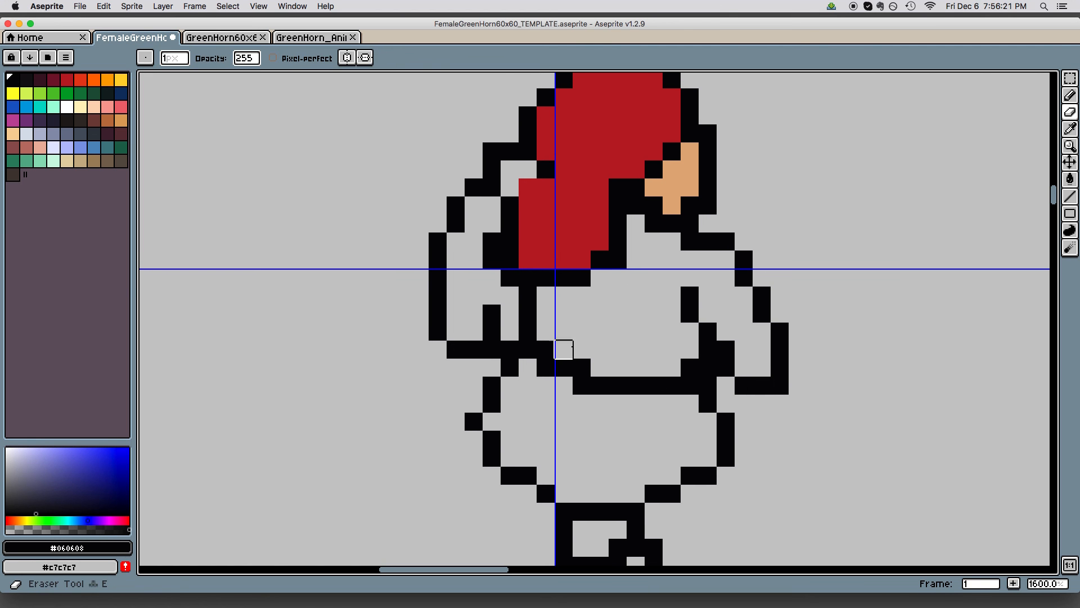
Extend the rear arm's inner line upward, erase the pixels joining the hand to the waist, and fill the gap in the waist line
key(b)
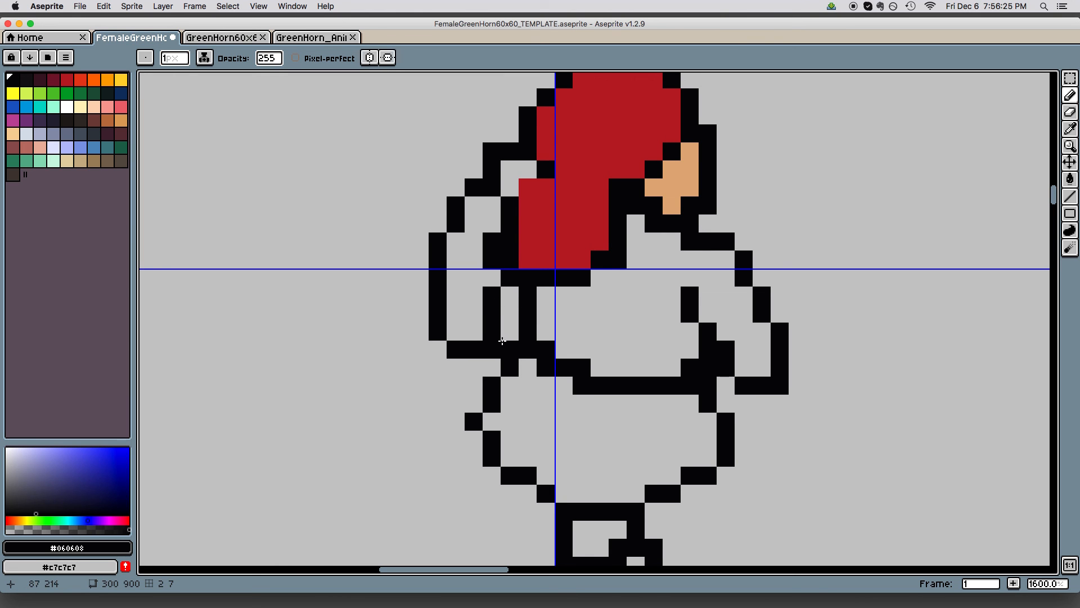
key(e)
drag(503, 352, 492, 352)
key(space)
drag(790, 413, 714, 427)
key(b)
click(450, 374)
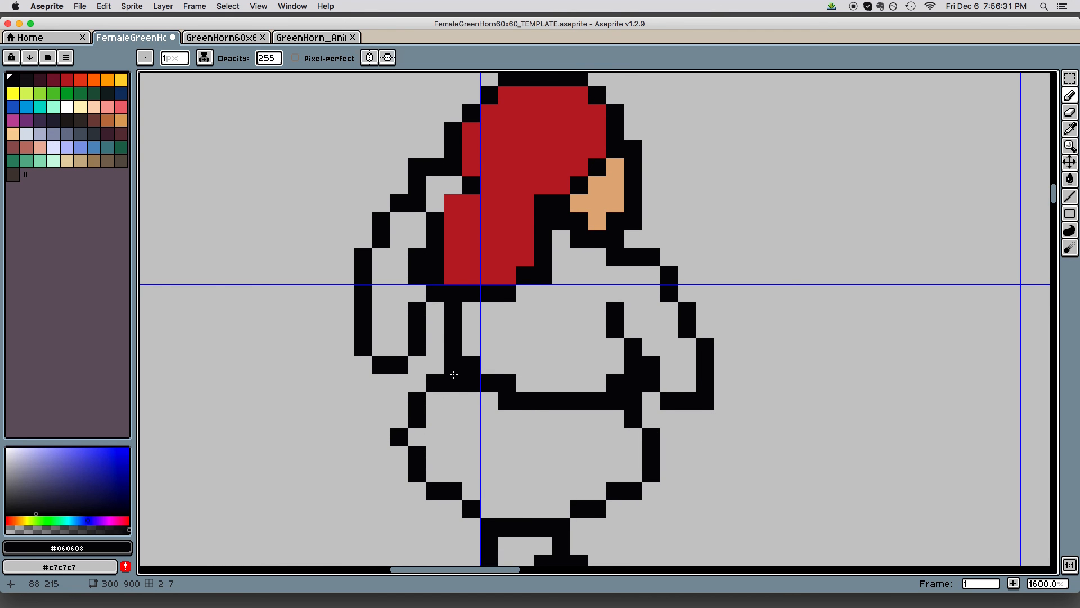
Shift the skirt's back edge one pixel outward just below the waist
key(space)
drag(535, 417, 548, 363)
click(416, 366)
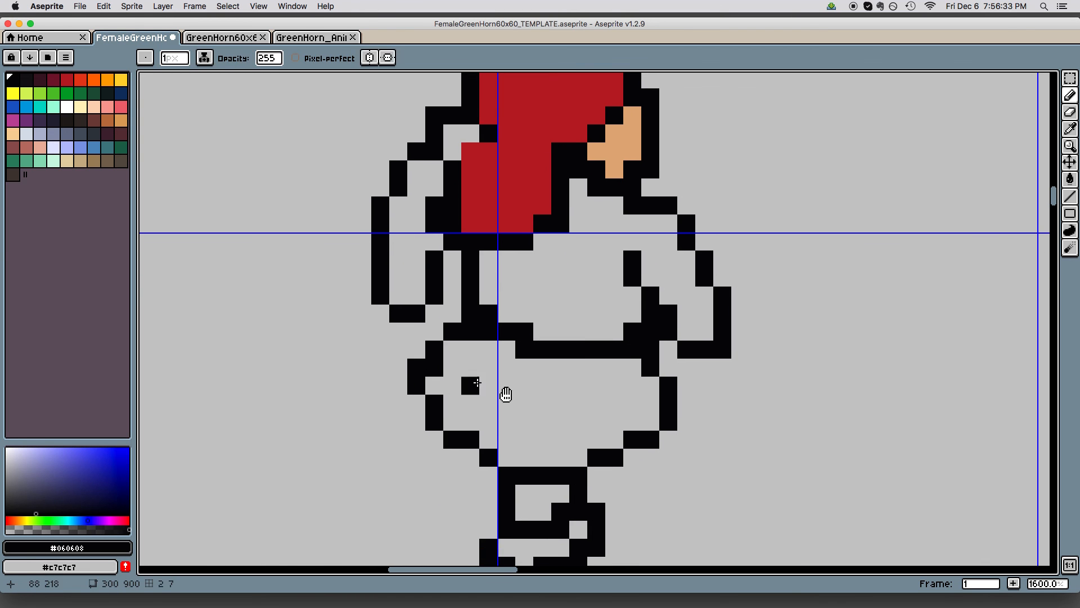
key(space)
drag(663, 383, 664, 368)
mouse_move(699, 400)
mouse_down()
mouse_move(687, 390)
mouse_move(723, 395)
mouse_move(696, 456)
mouse_move(687, 434)
mouse_move(704, 432)
mouse_move(636, 428)
mouse_up()
key(space)
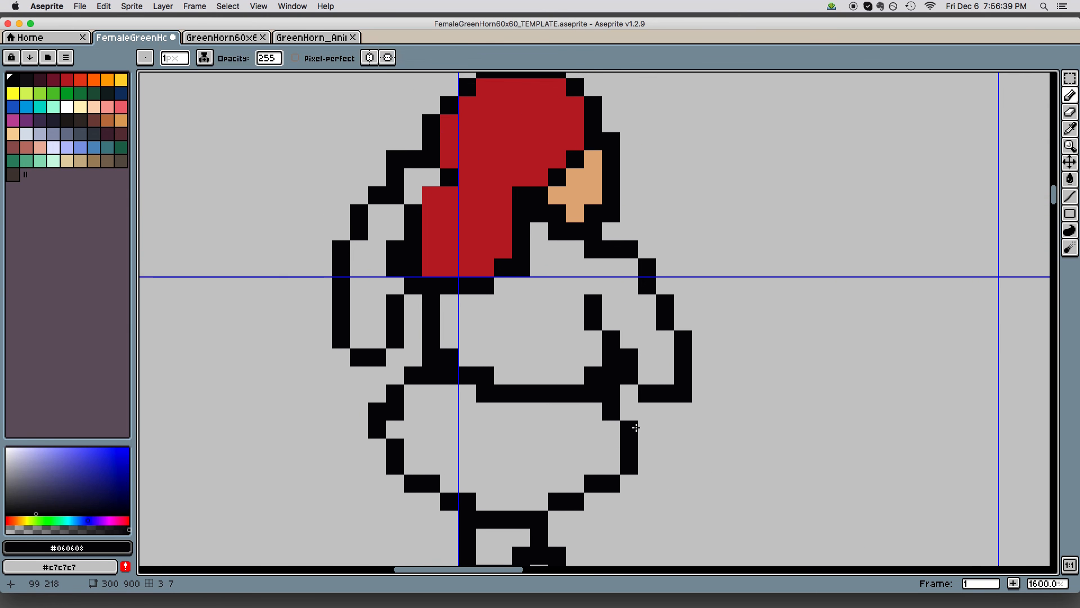
key(space)
scroll(741, 430, down, 3)
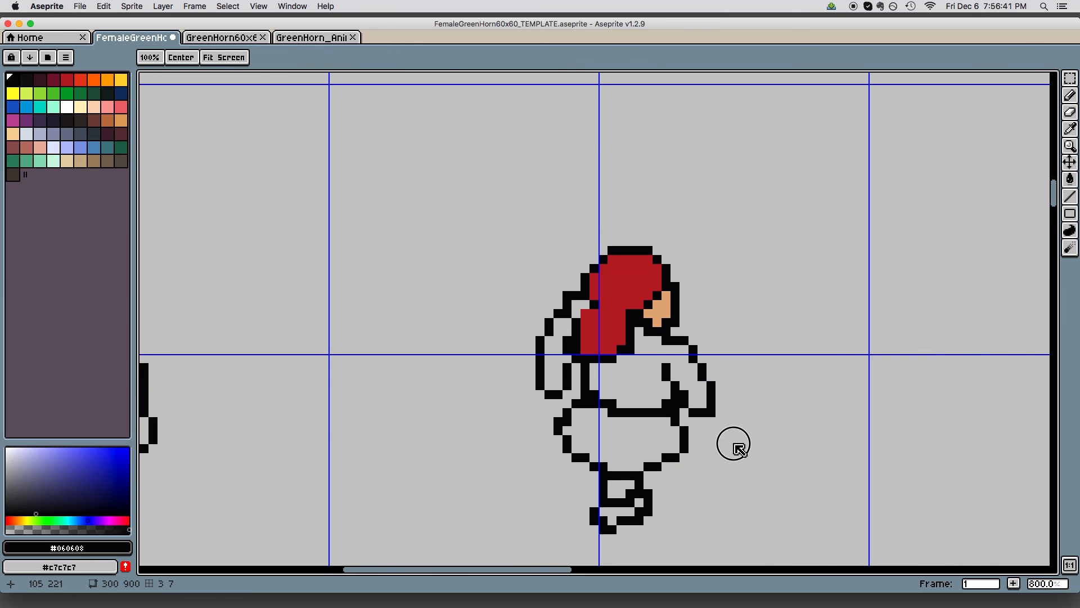
drag(739, 448, 728, 372)
key(z)
scroll(703, 456, down, 2)
key(space)
drag(708, 462, 721, 460)
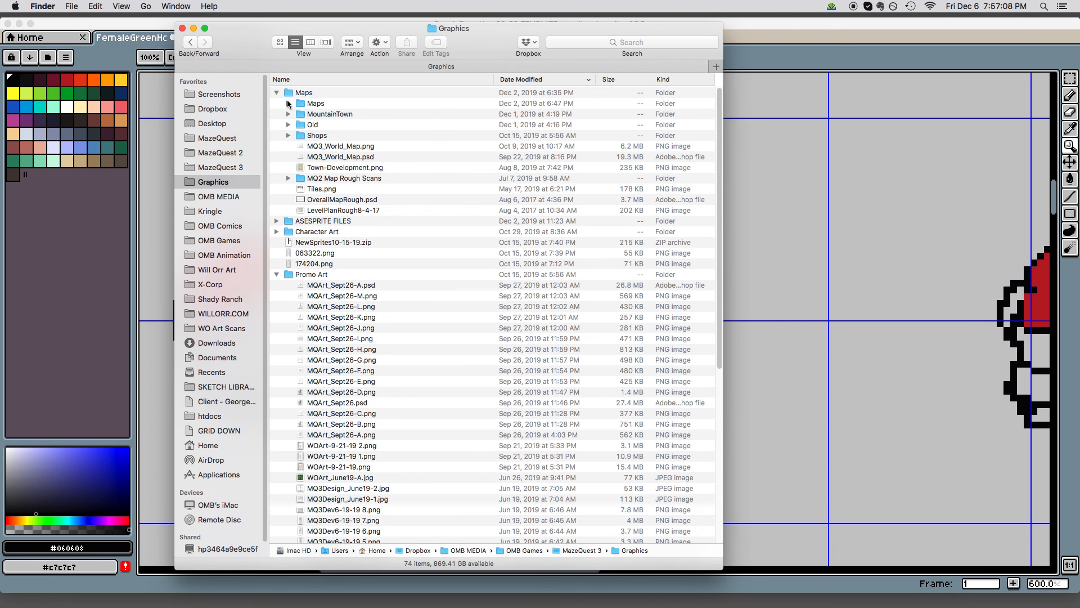
In Finder's Graphics folder, expand the inner Maps folder and look through its Level 5 and Level 4 folders
click(288, 104)
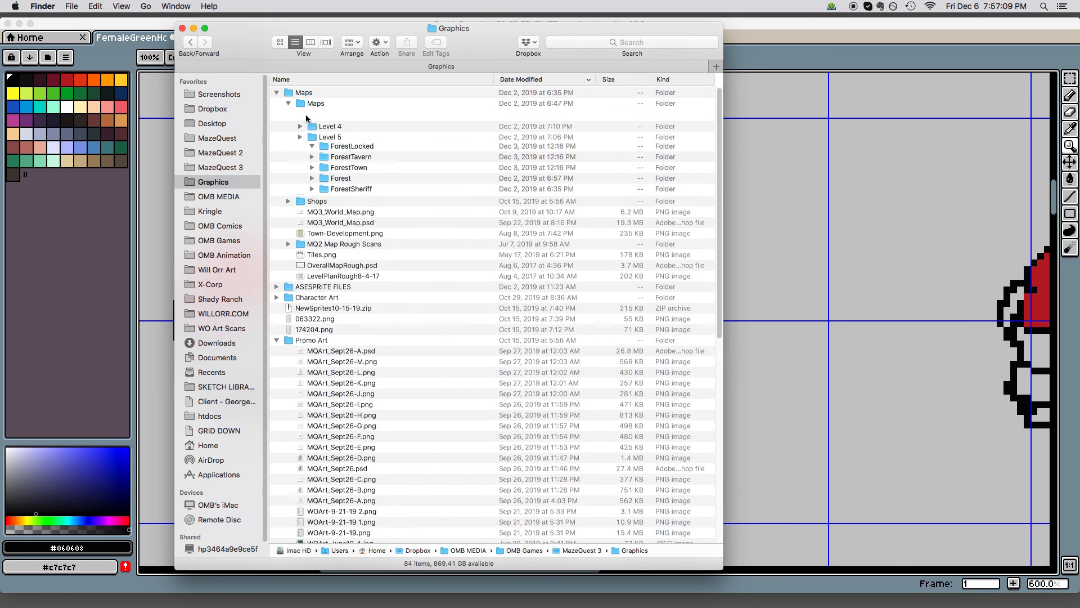
click(300, 135)
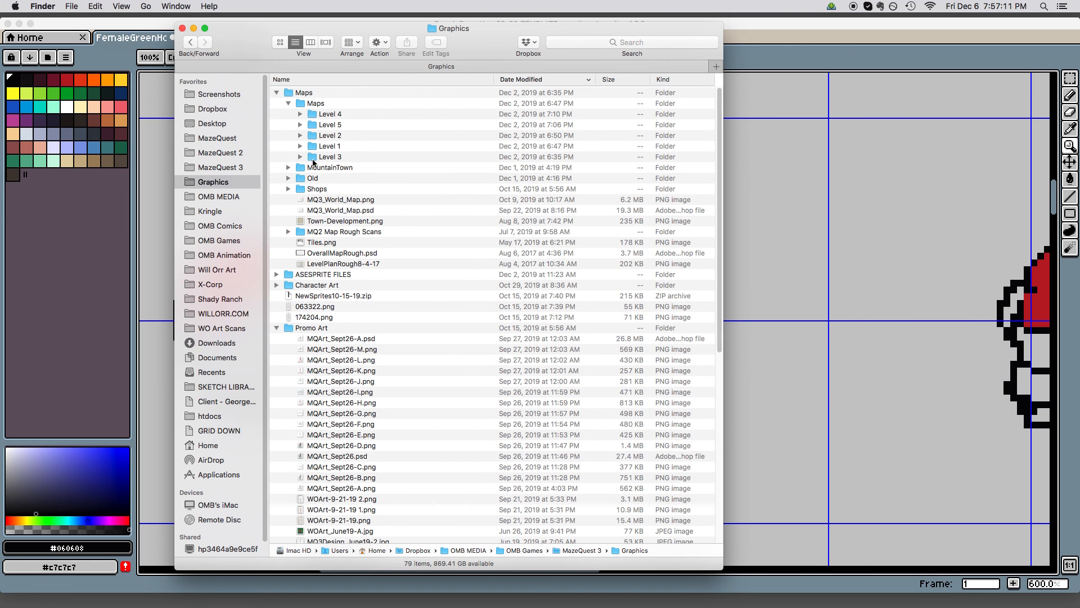
click(299, 125)
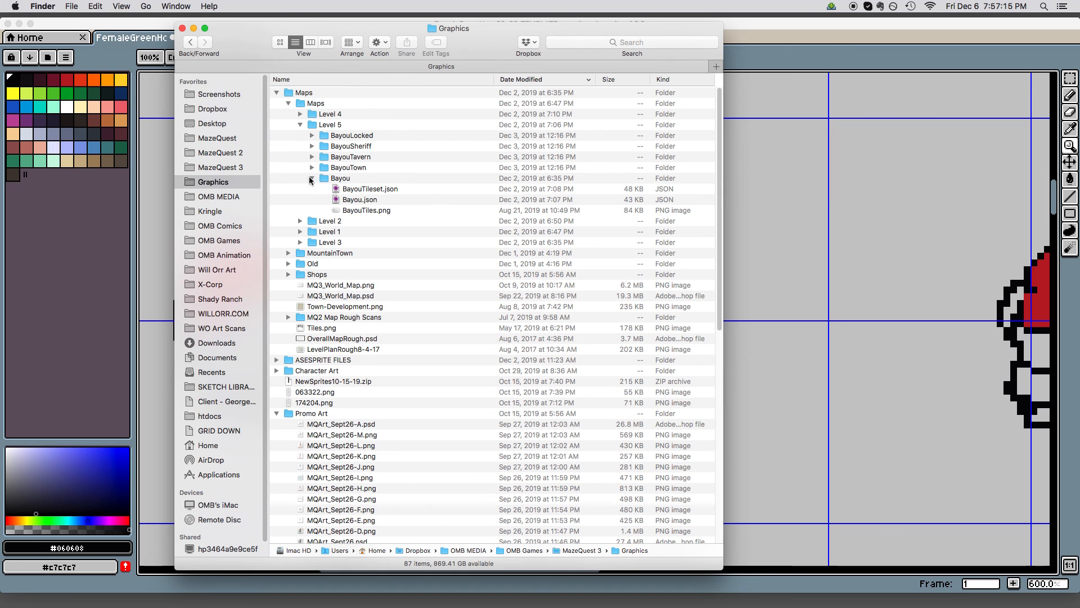
click(311, 179)
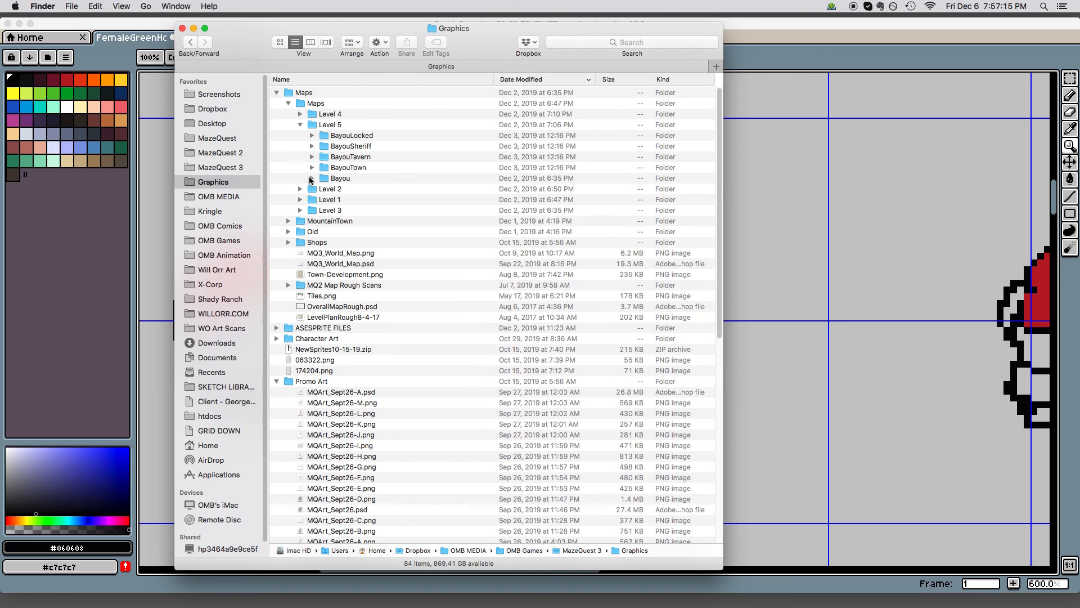
click(300, 114)
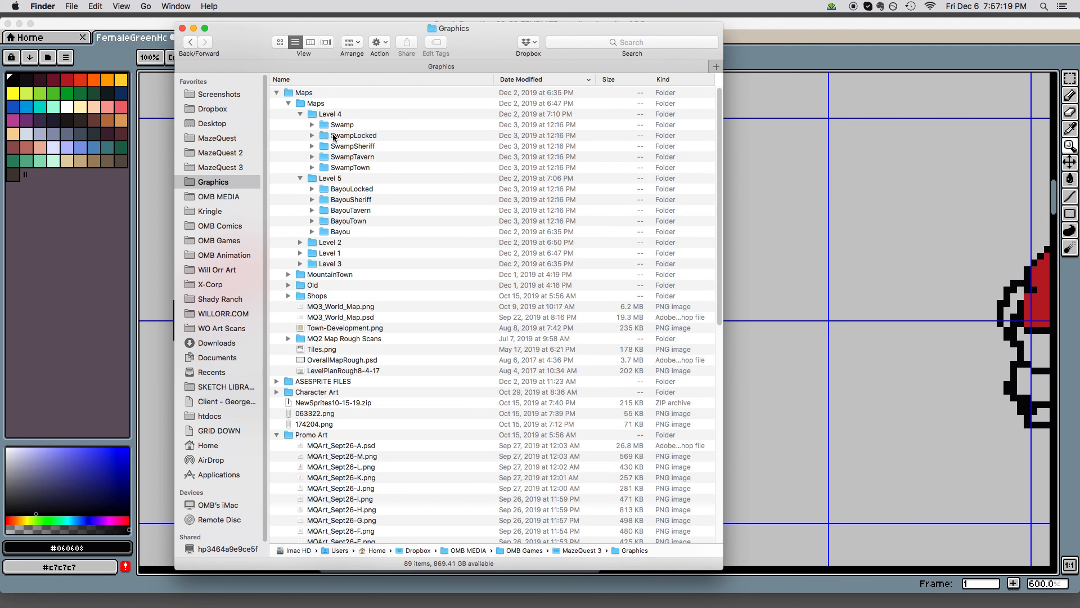
Examine the Swamp folder's files and the Bayou map folders inside Level 4 and Level 5
click(313, 125)
key(space)
key(space)
click(313, 125)
click(350, 191)
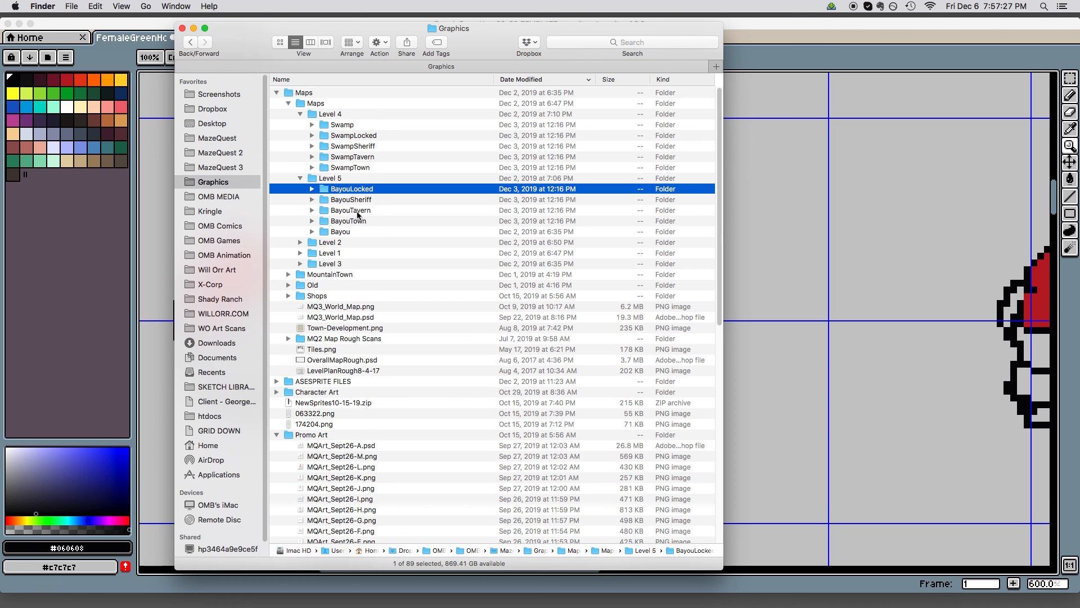
click(357, 212)
click(357, 222)
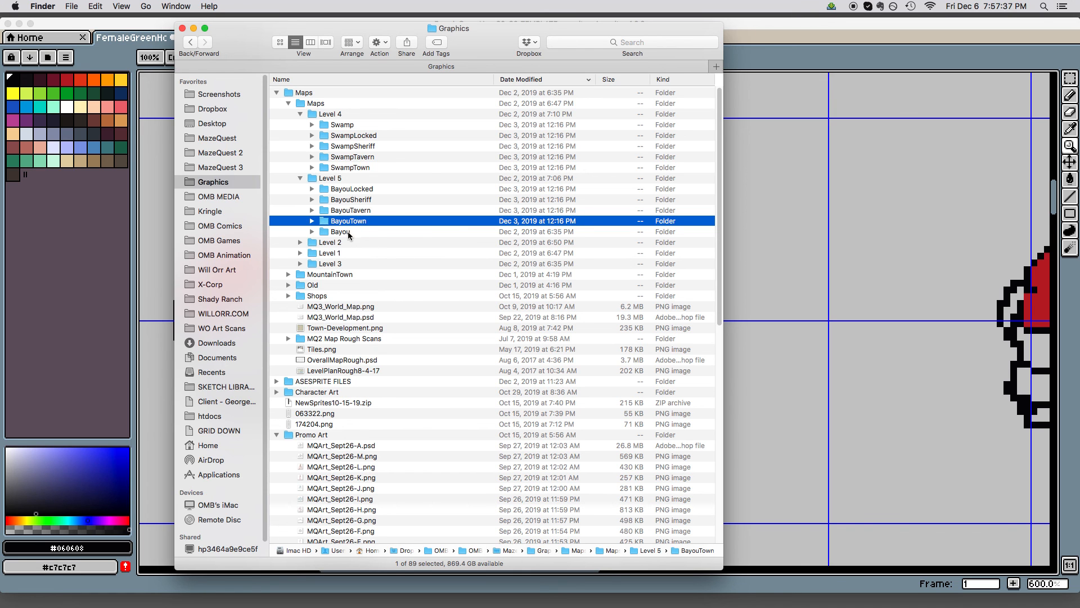
click(346, 232)
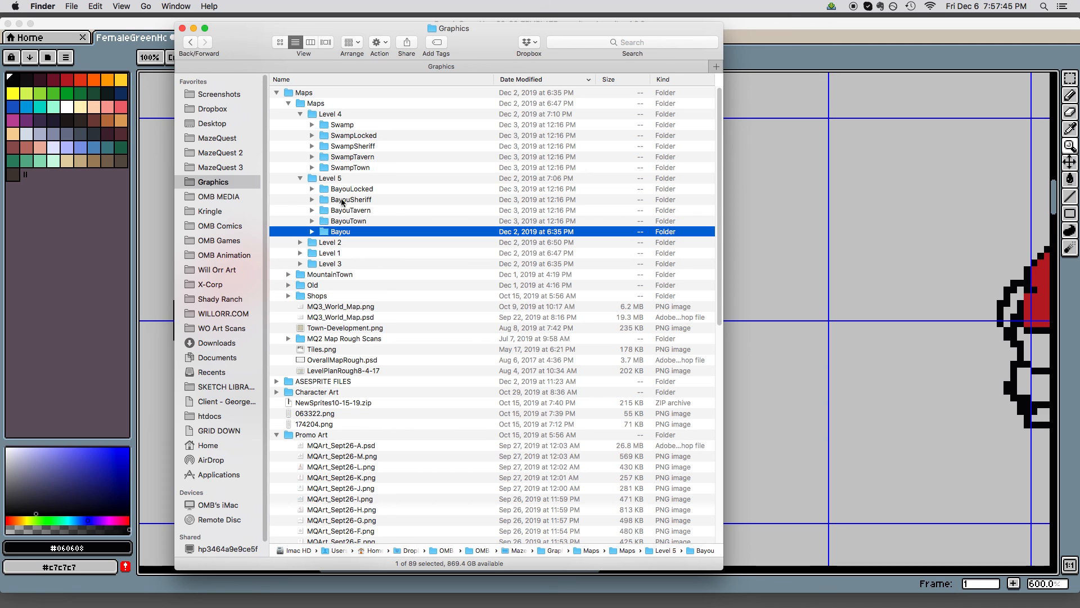
click(338, 125)
click(312, 125)
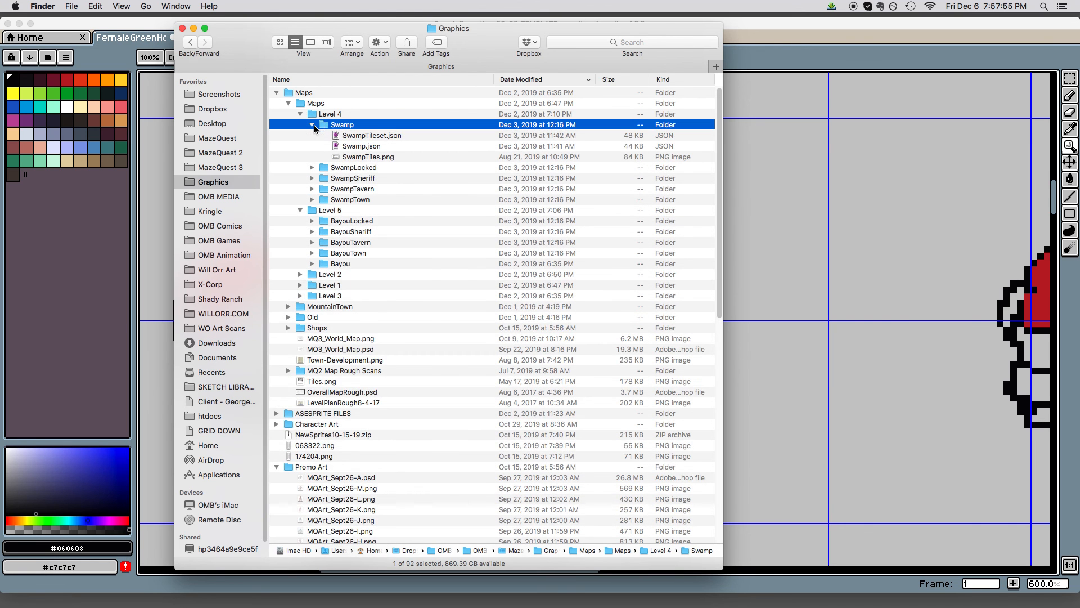
click(313, 126)
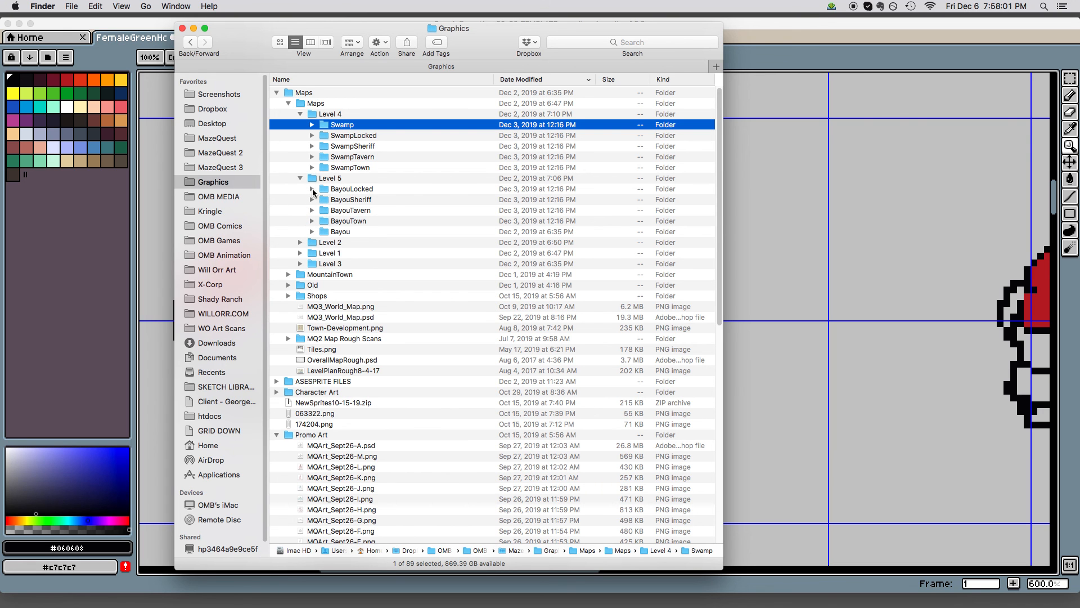
click(361, 189)
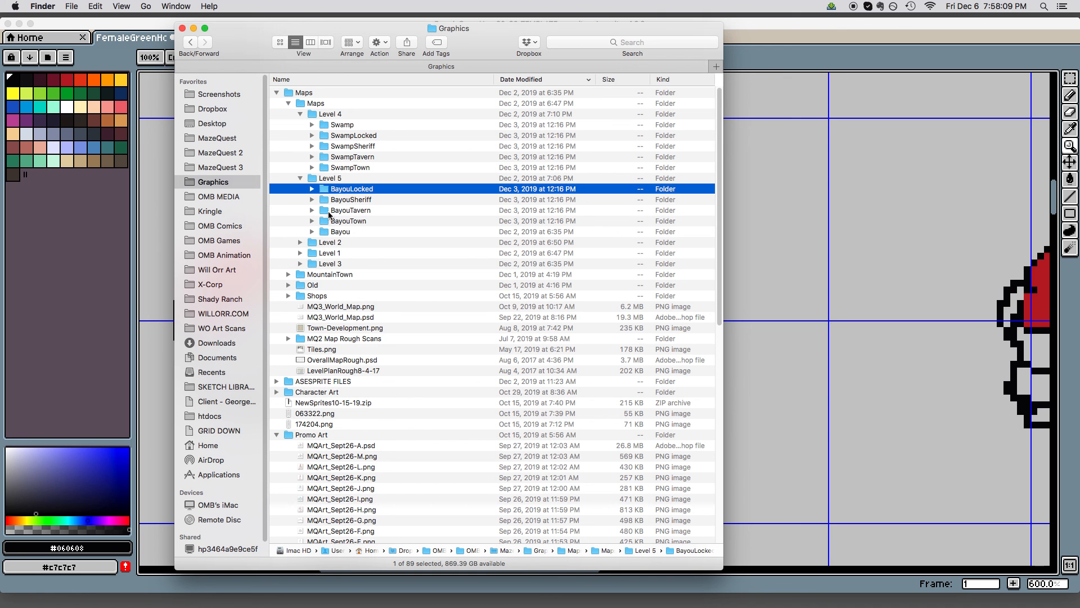
Collapse the Level 4 and Level 5 folders and look through the MountainTown and Old map folders, including 13 - Port City
click(301, 178)
click(300, 114)
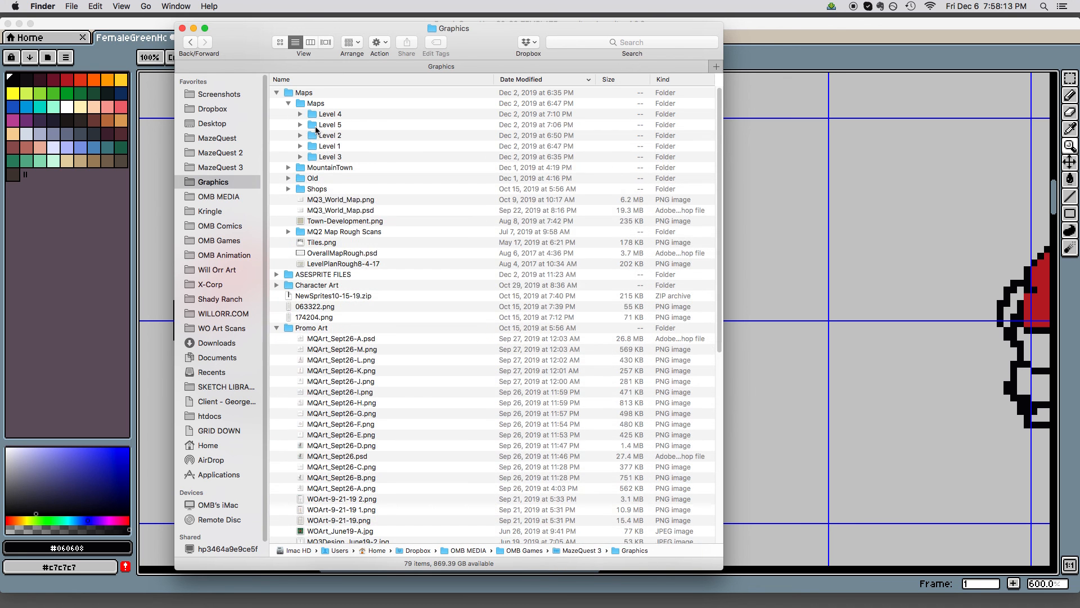
click(288, 168)
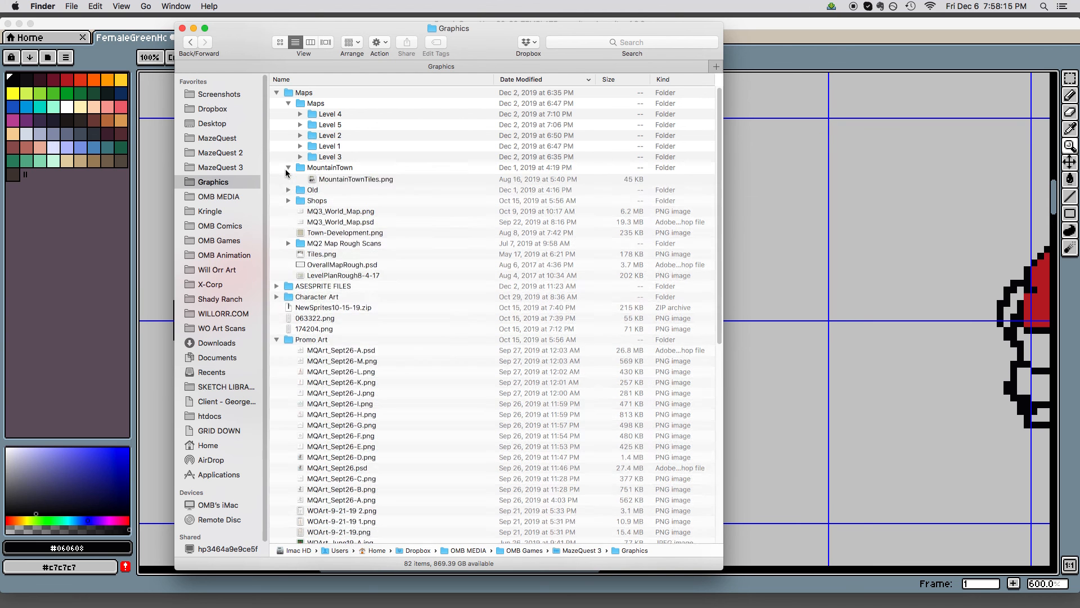
click(287, 168)
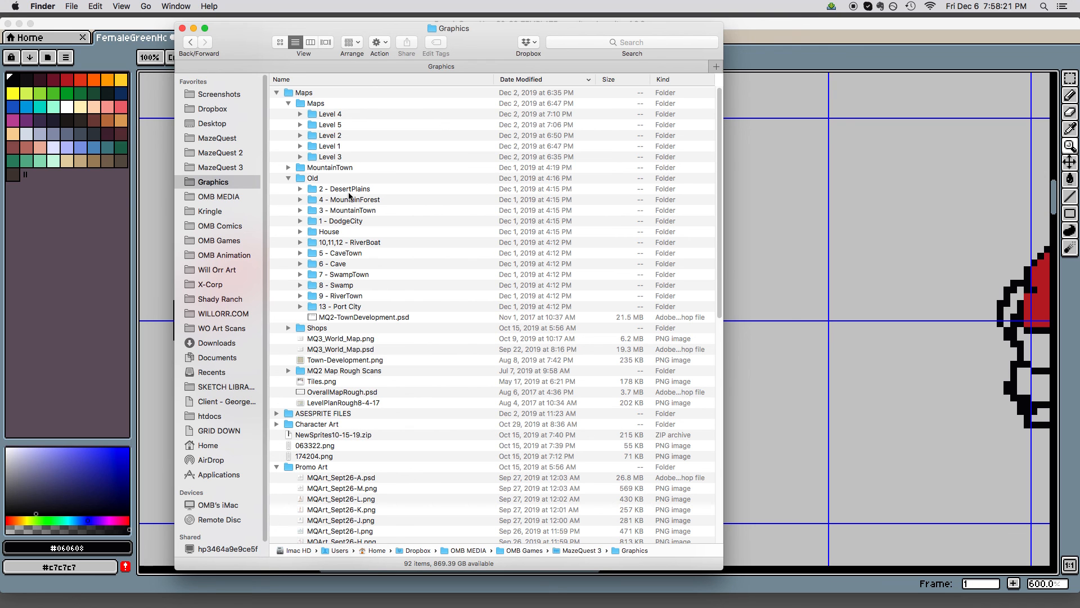
click(352, 255)
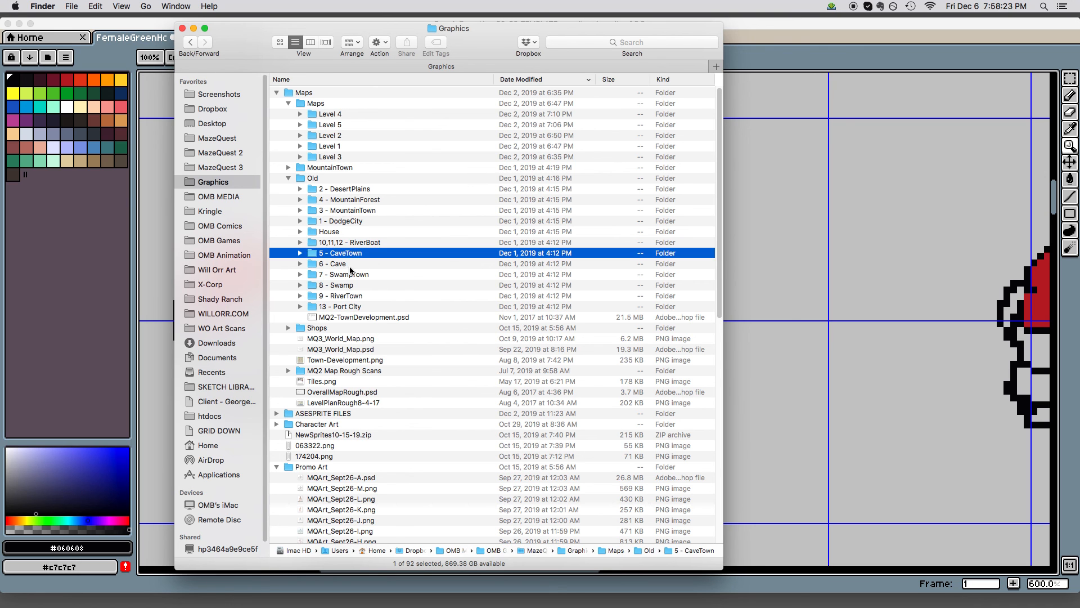
click(352, 263)
click(353, 277)
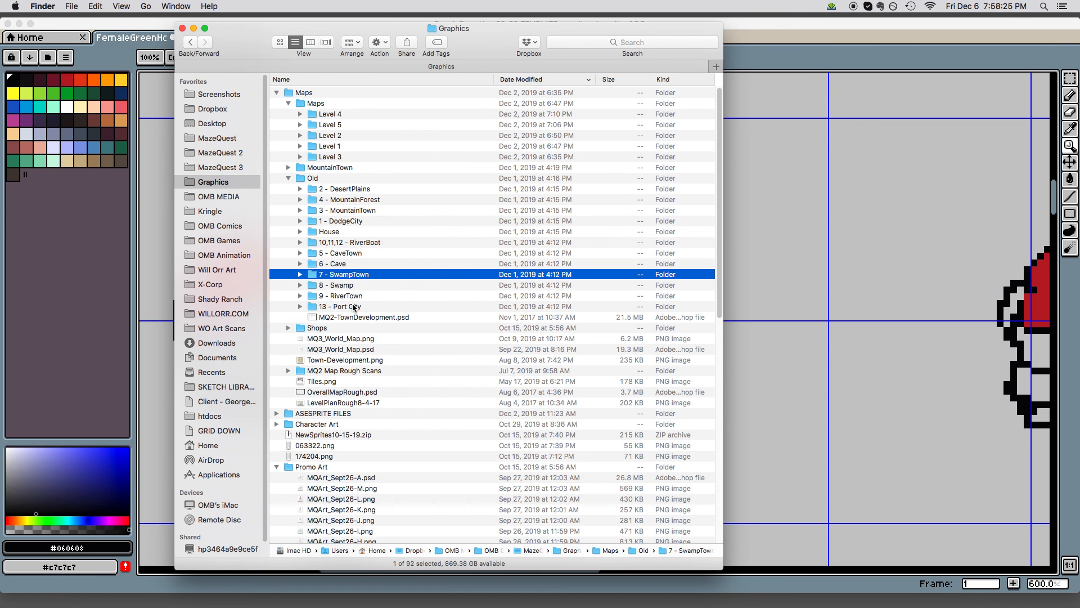
click(300, 307)
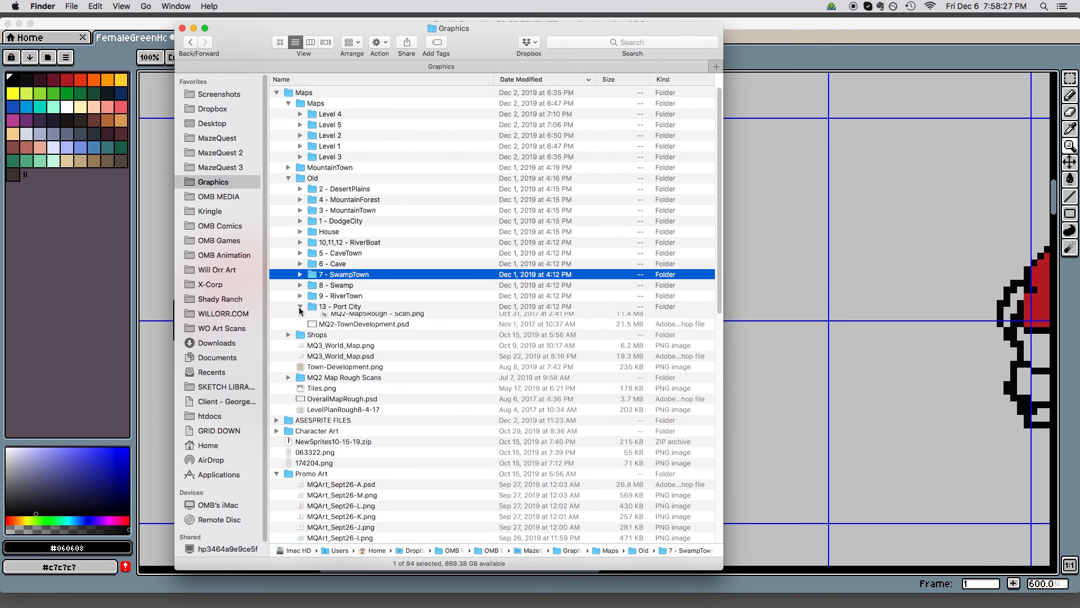
click(300, 307)
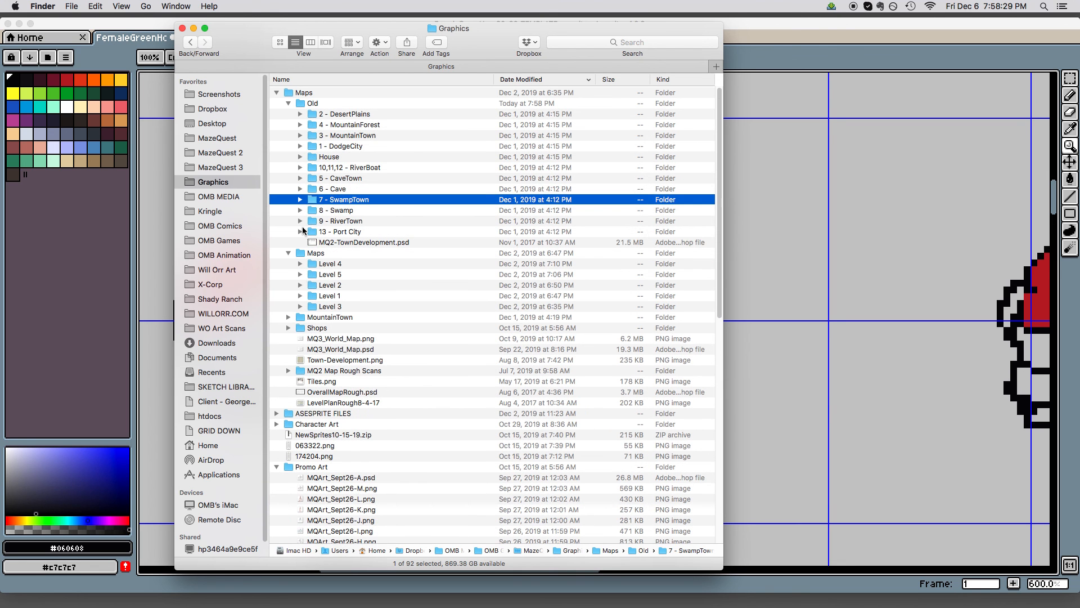
click(362, 222)
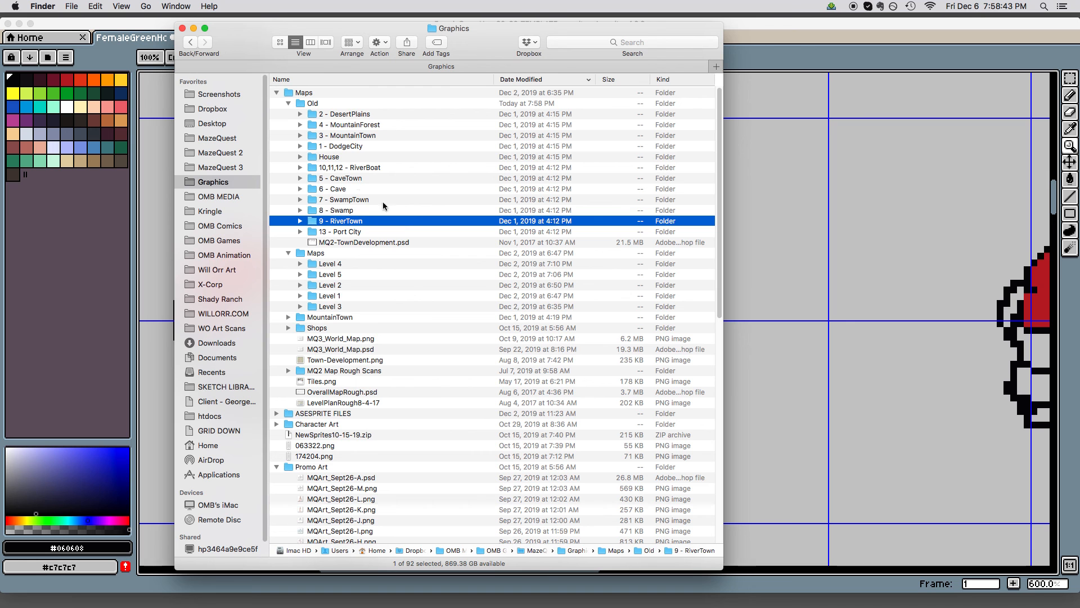
Collapse the Old folder and compare the map subfolders inside Level 4, Level 5 and Level 2
click(289, 104)
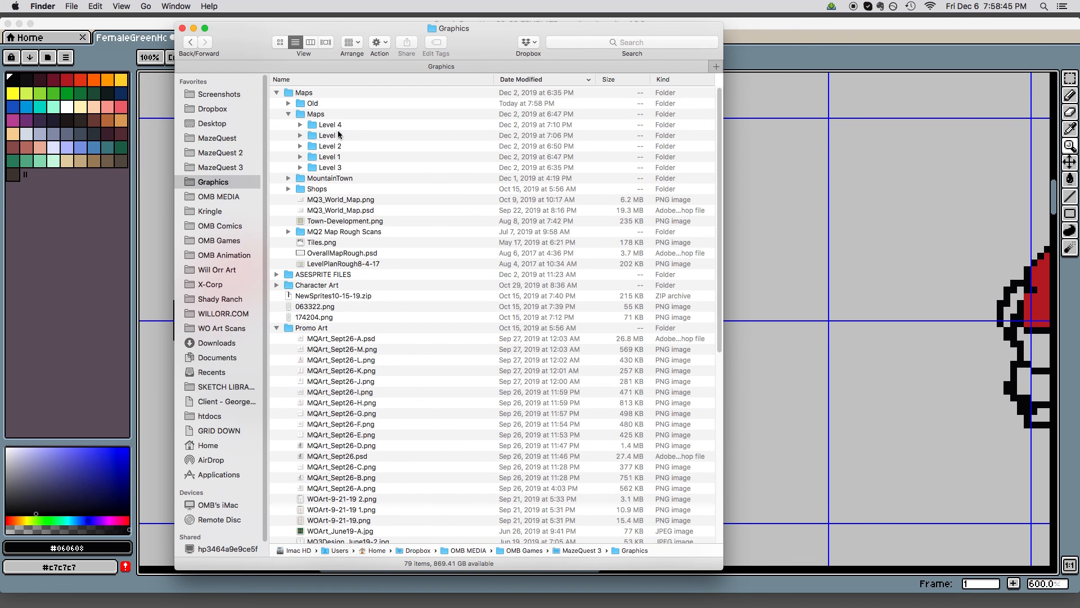
click(309, 129)
click(301, 124)
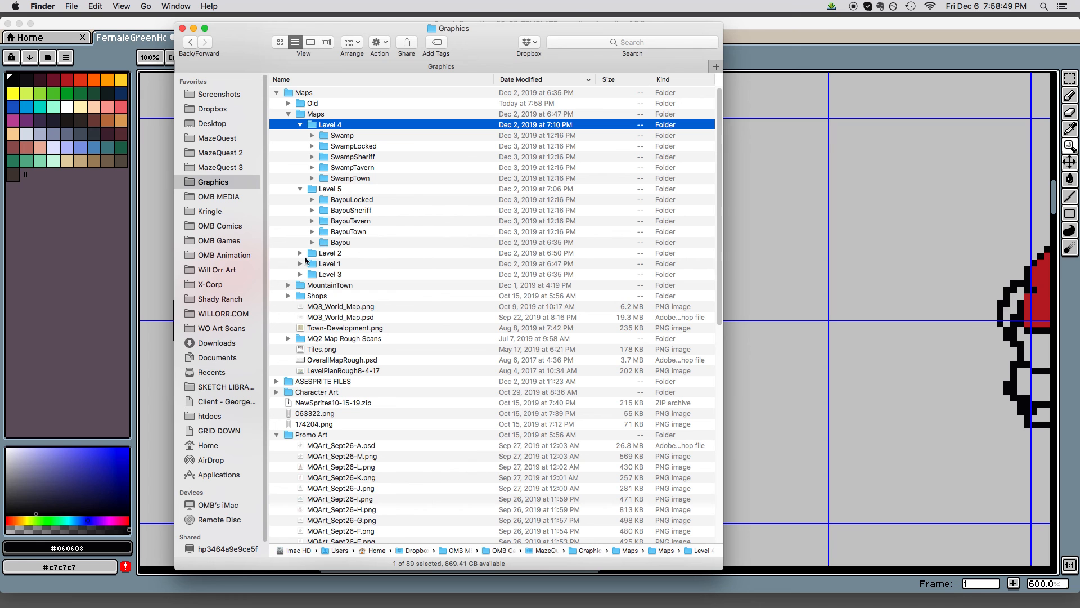
click(300, 253)
click(312, 263)
click(340, 188)
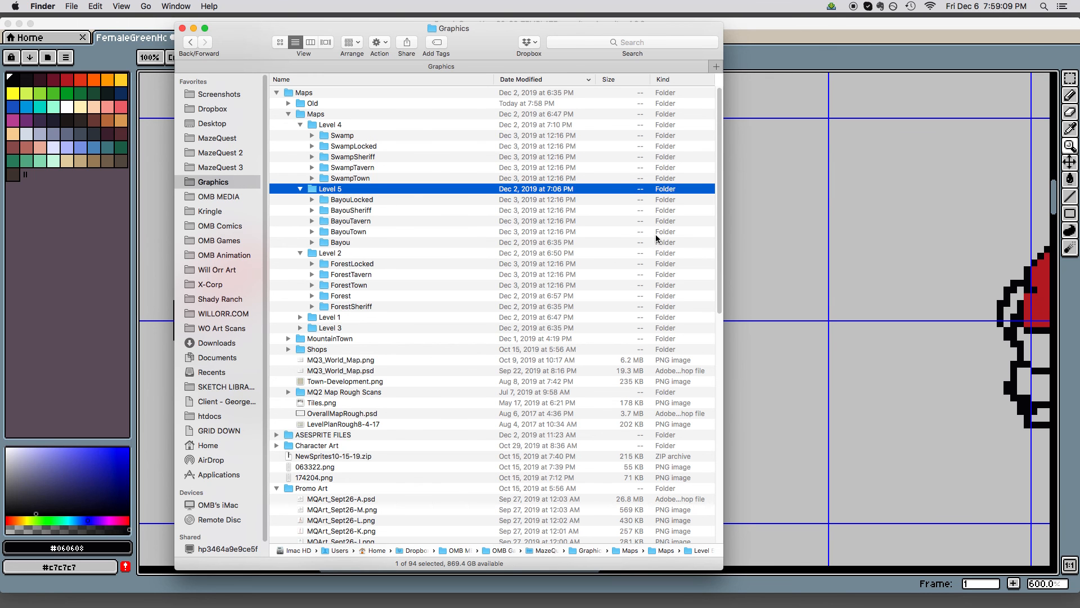
Switch back to Aseprite and view the neighbouring walking frames in the same row
key(0)
key(Tab)
key(super+Tab)
drag(825, 252, 523, 260)
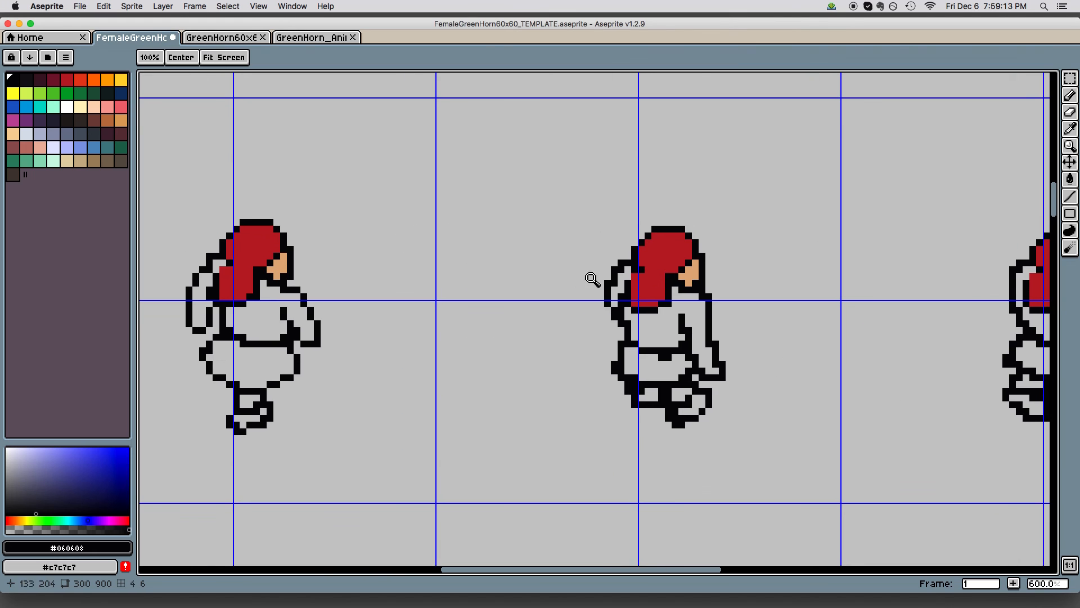
drag(663, 309, 643, 264)
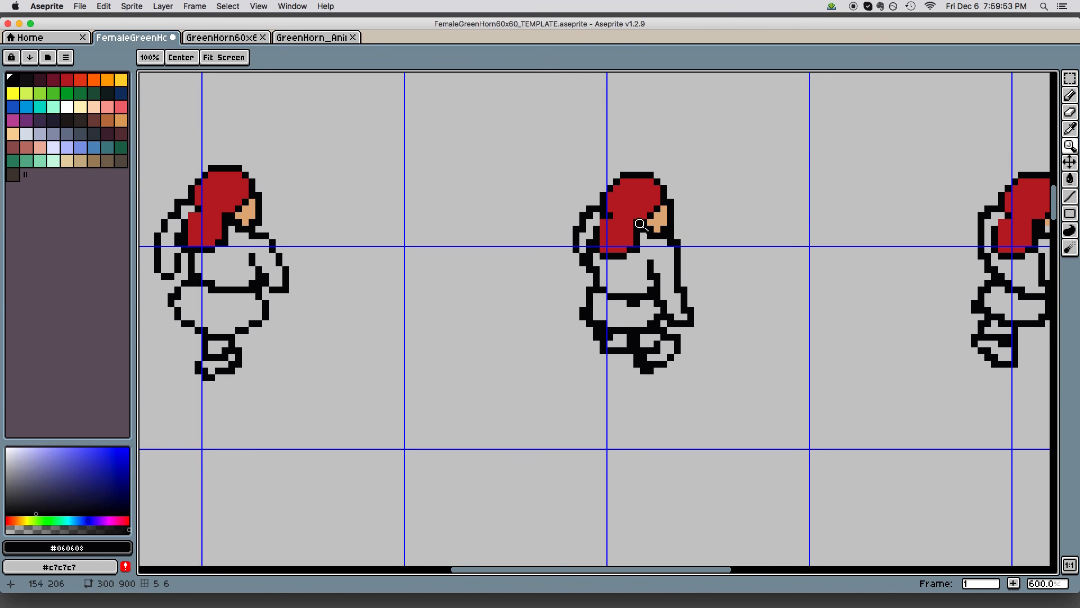
Examine the lower rows of the sprite sheet, ending on the frame that aims the gun diagonally upward
scroll(640, 224, right, 3)
scroll(596, 261, down, 2)
scroll(656, 198, down, 3)
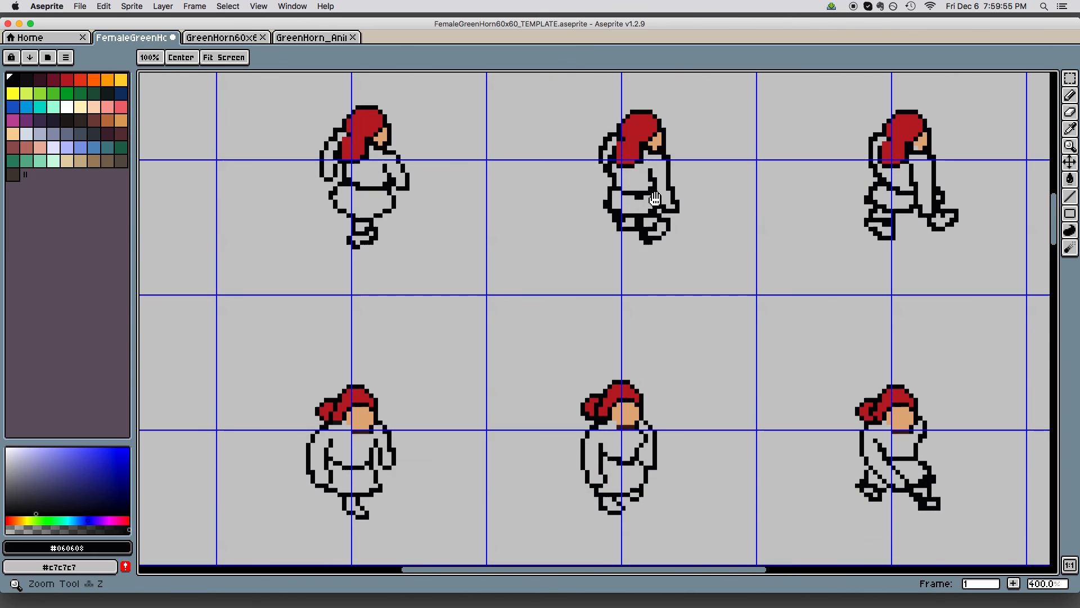
scroll(656, 198, down, 2)
scroll(619, 225, down, 5)
scroll(619, 225, right, 2)
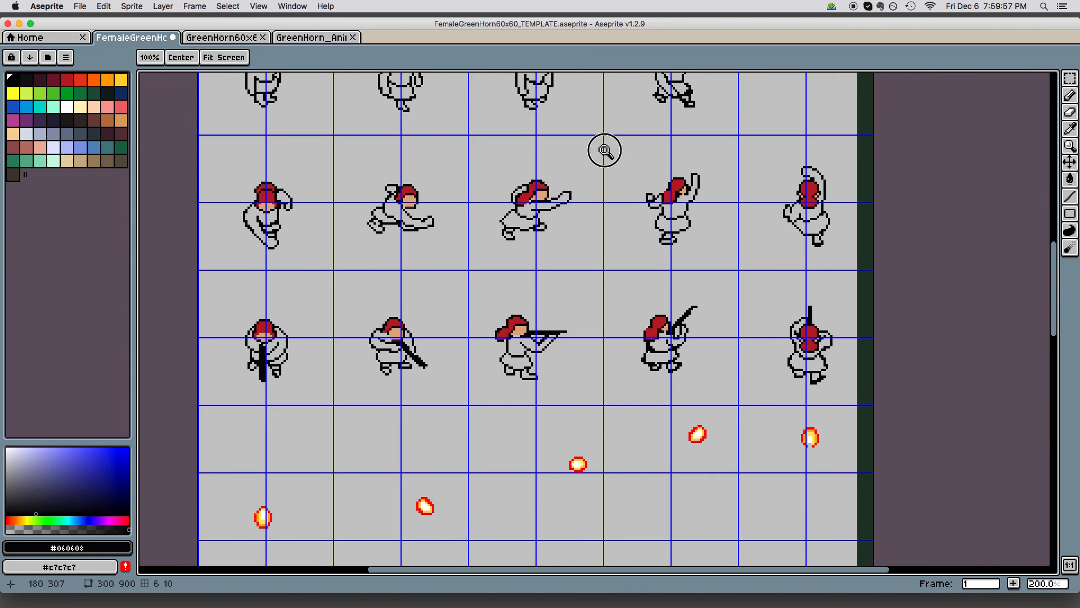
scroll(641, 272, up, 2)
scroll(641, 273, right, 4)
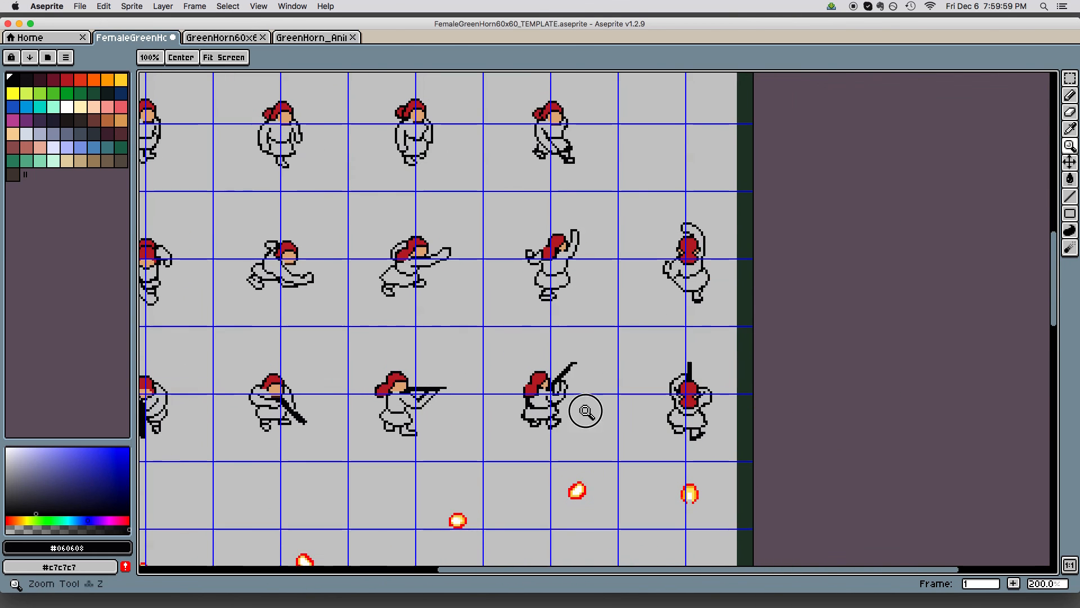
scroll(586, 411, up, 2)
scroll(574, 405, left, 1)
scroll(619, 366, up, 3)
scroll(657, 308, up, 1)
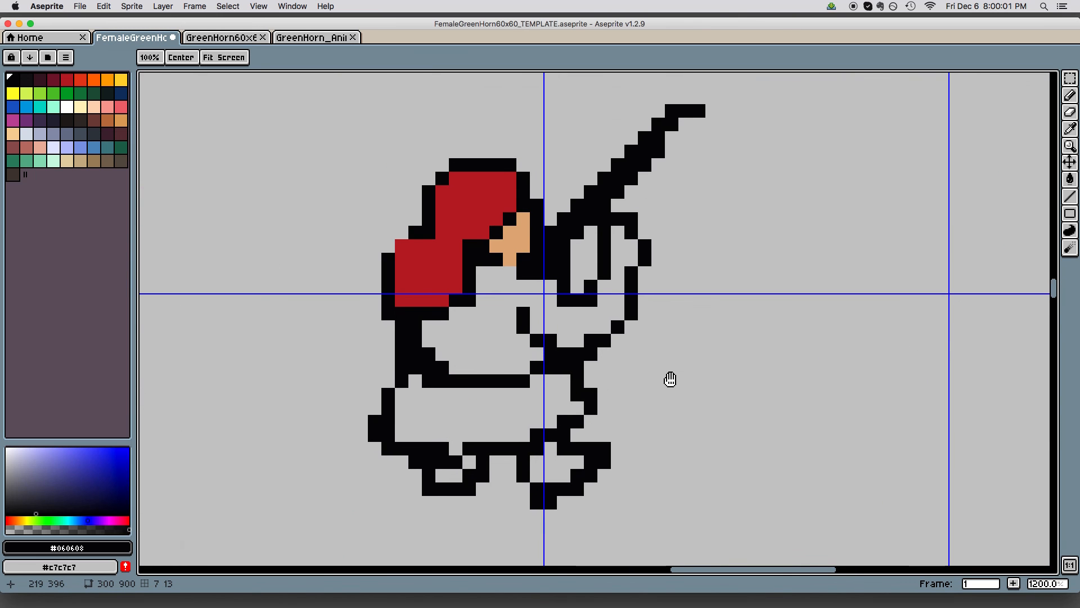